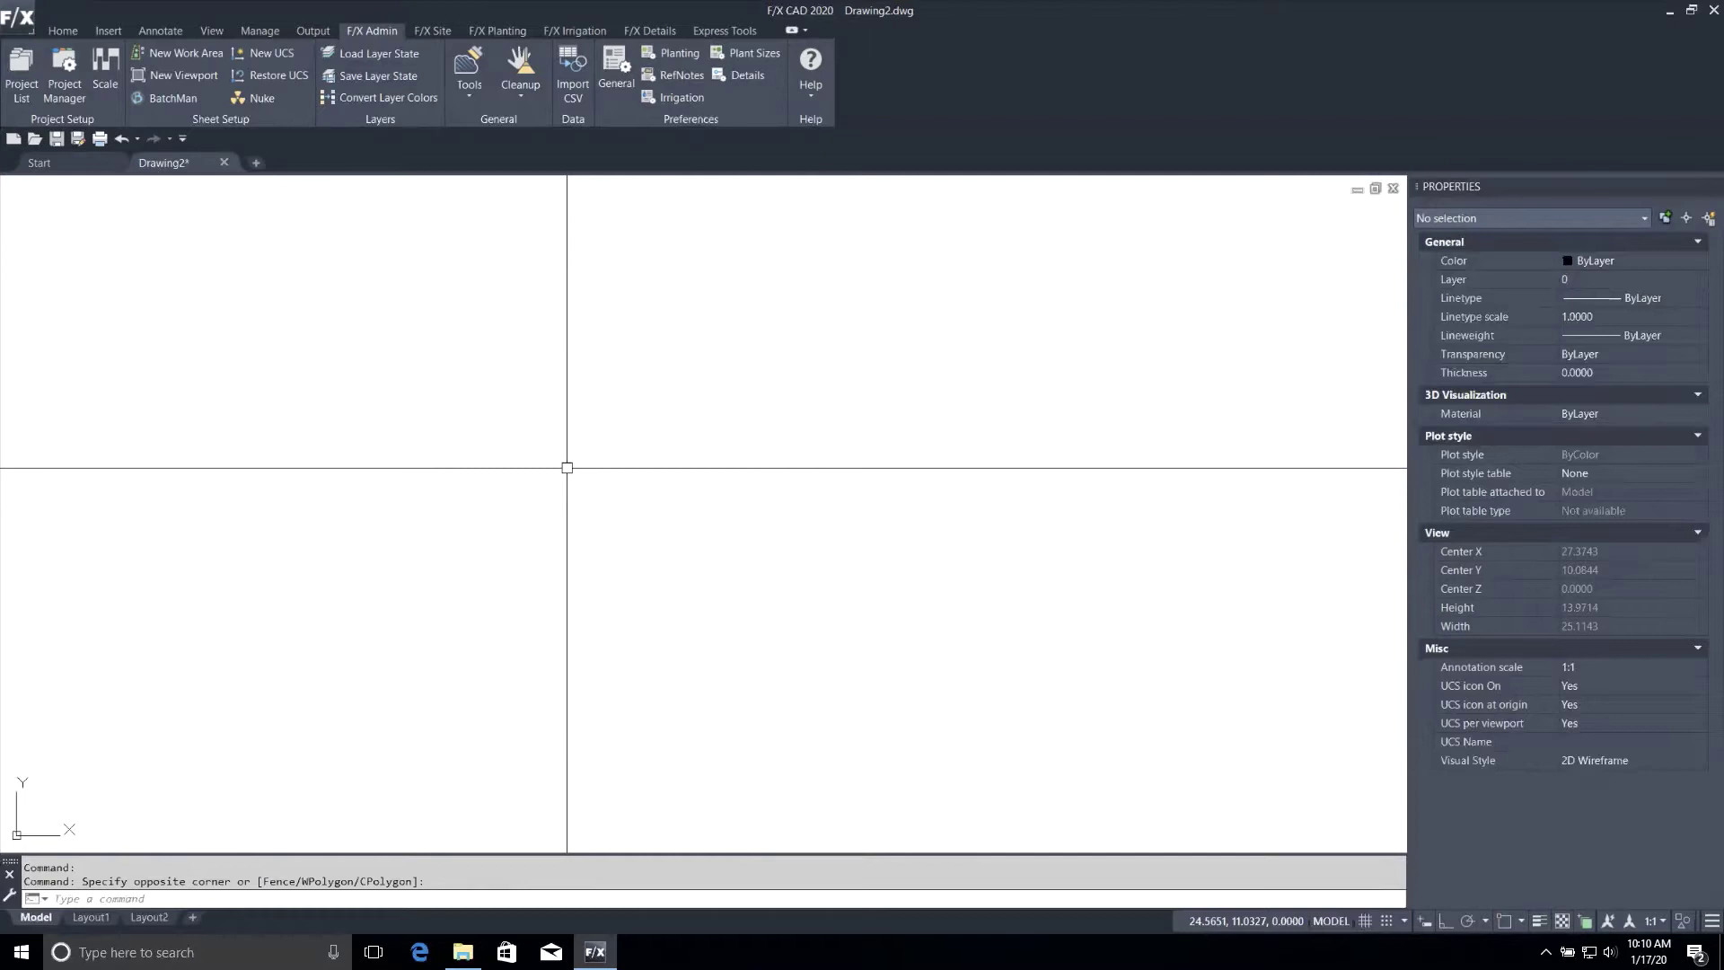
Check the length type, precision and insertion scale in the drawing units settings.
type("UNITS")
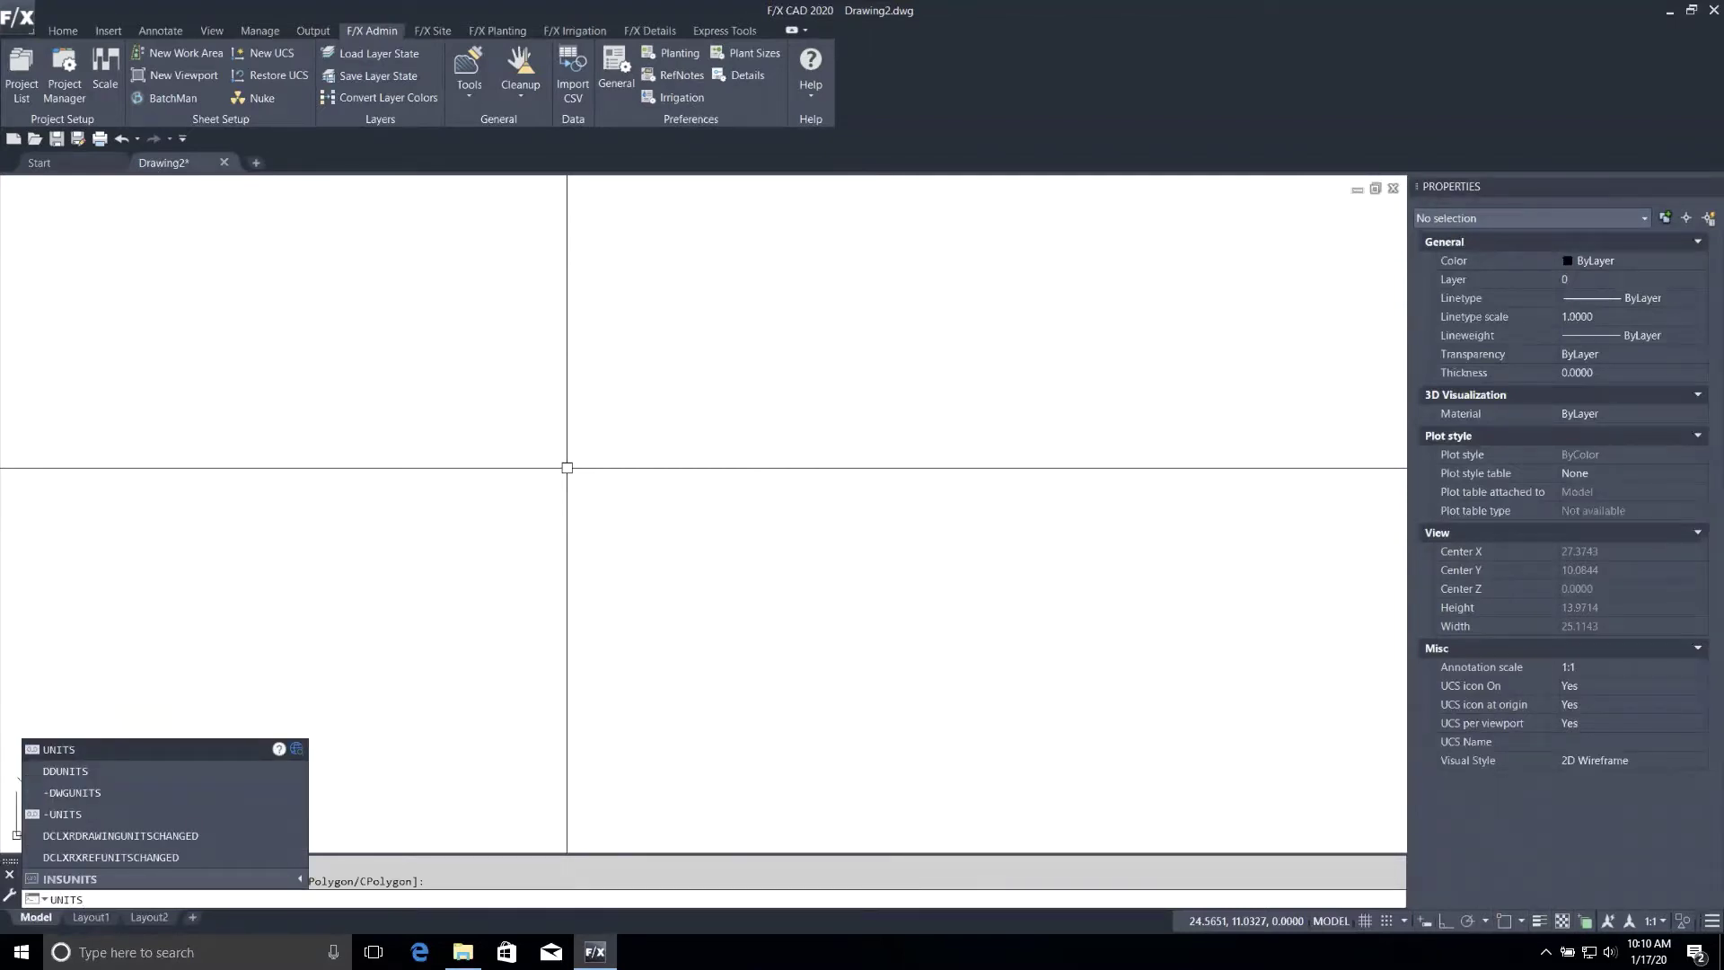
key("BackSpace")
key("BackSpace")
key("BackSpace")
key("BackSpace")
key("BackSpace")
type("un")
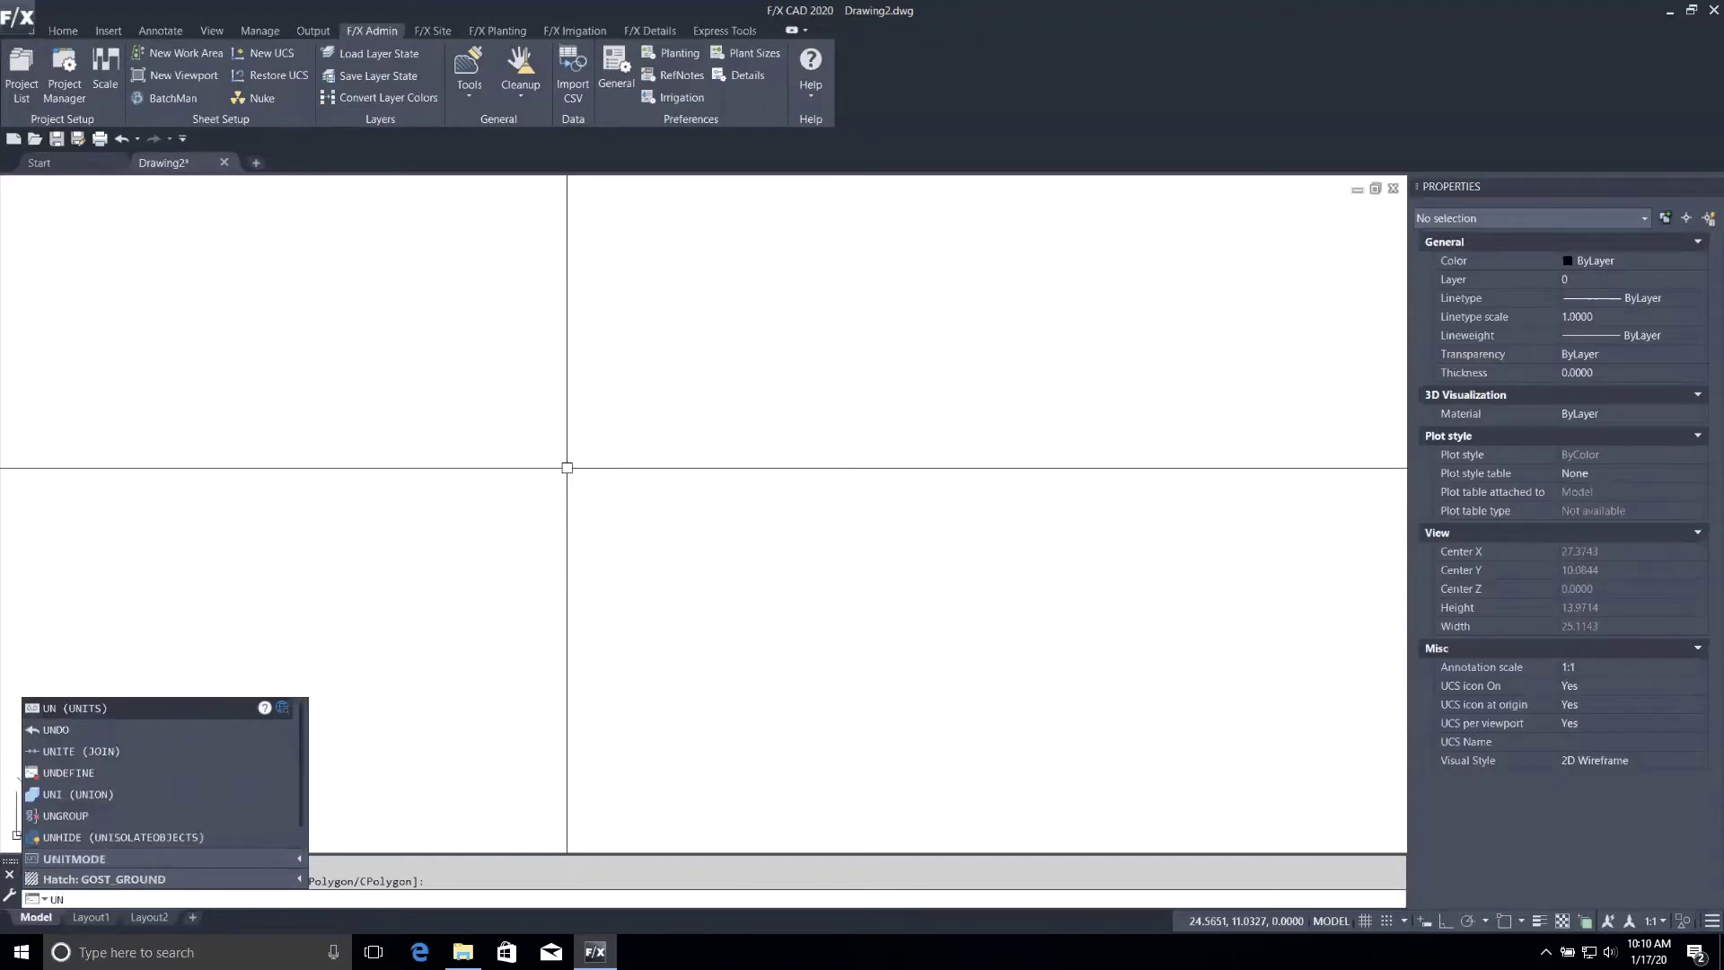
key("Return")
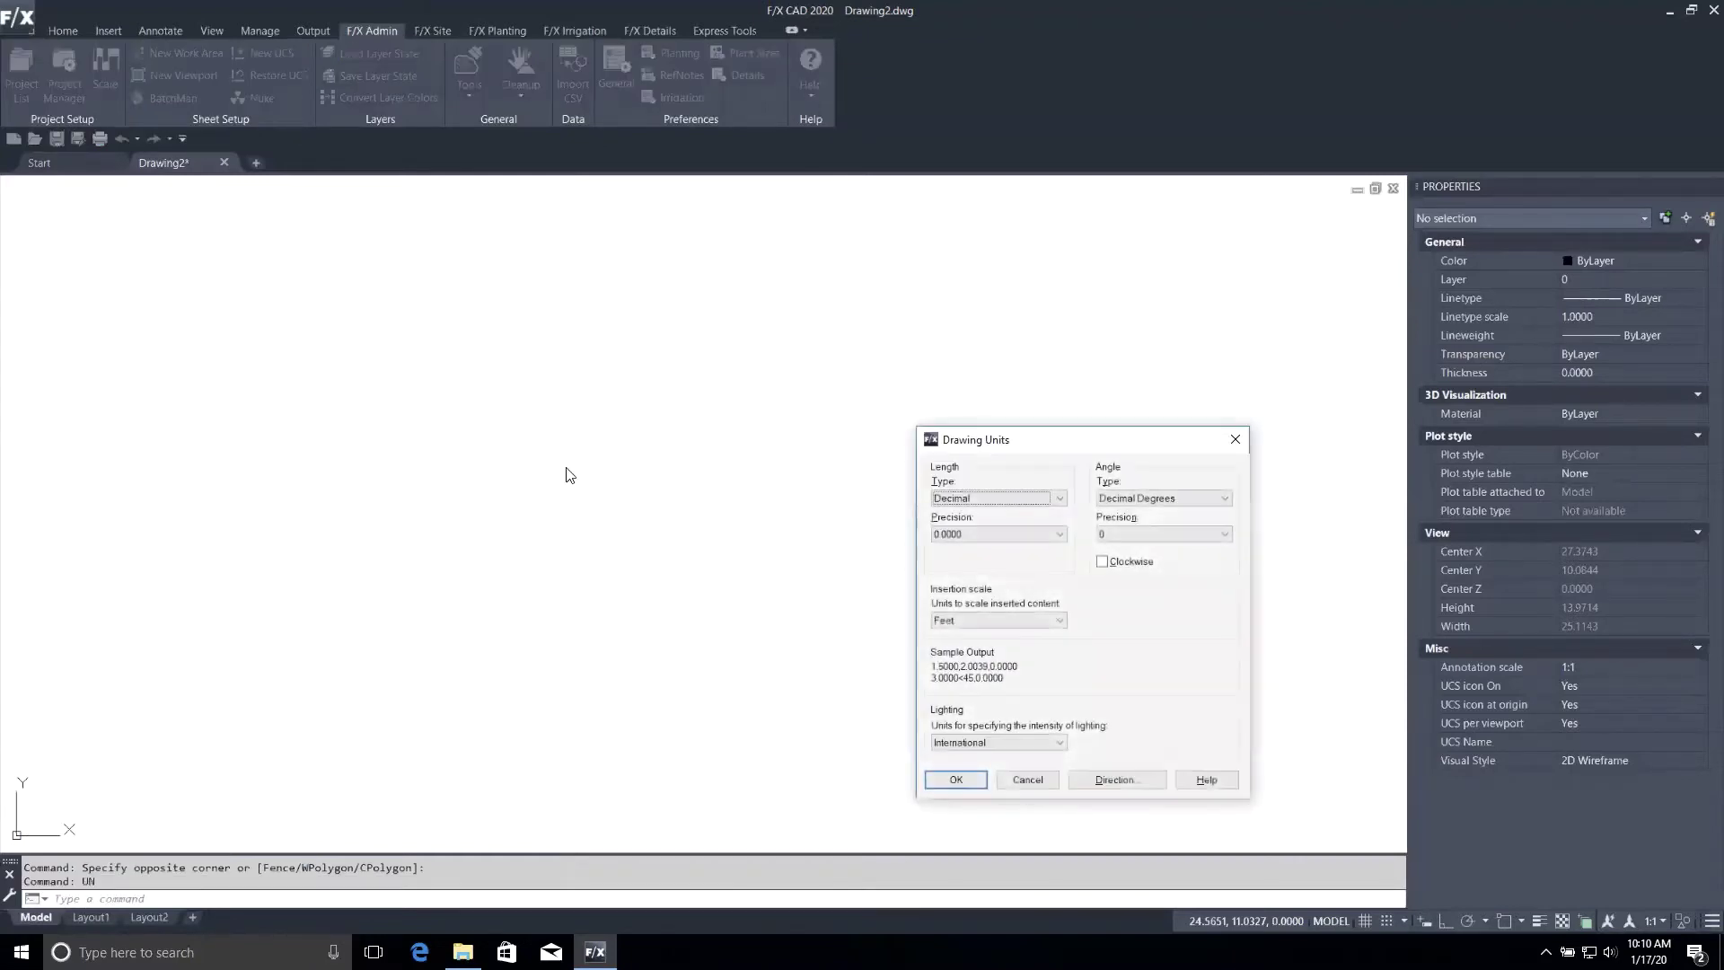
left_click_drag(960, 442, 501, 329)
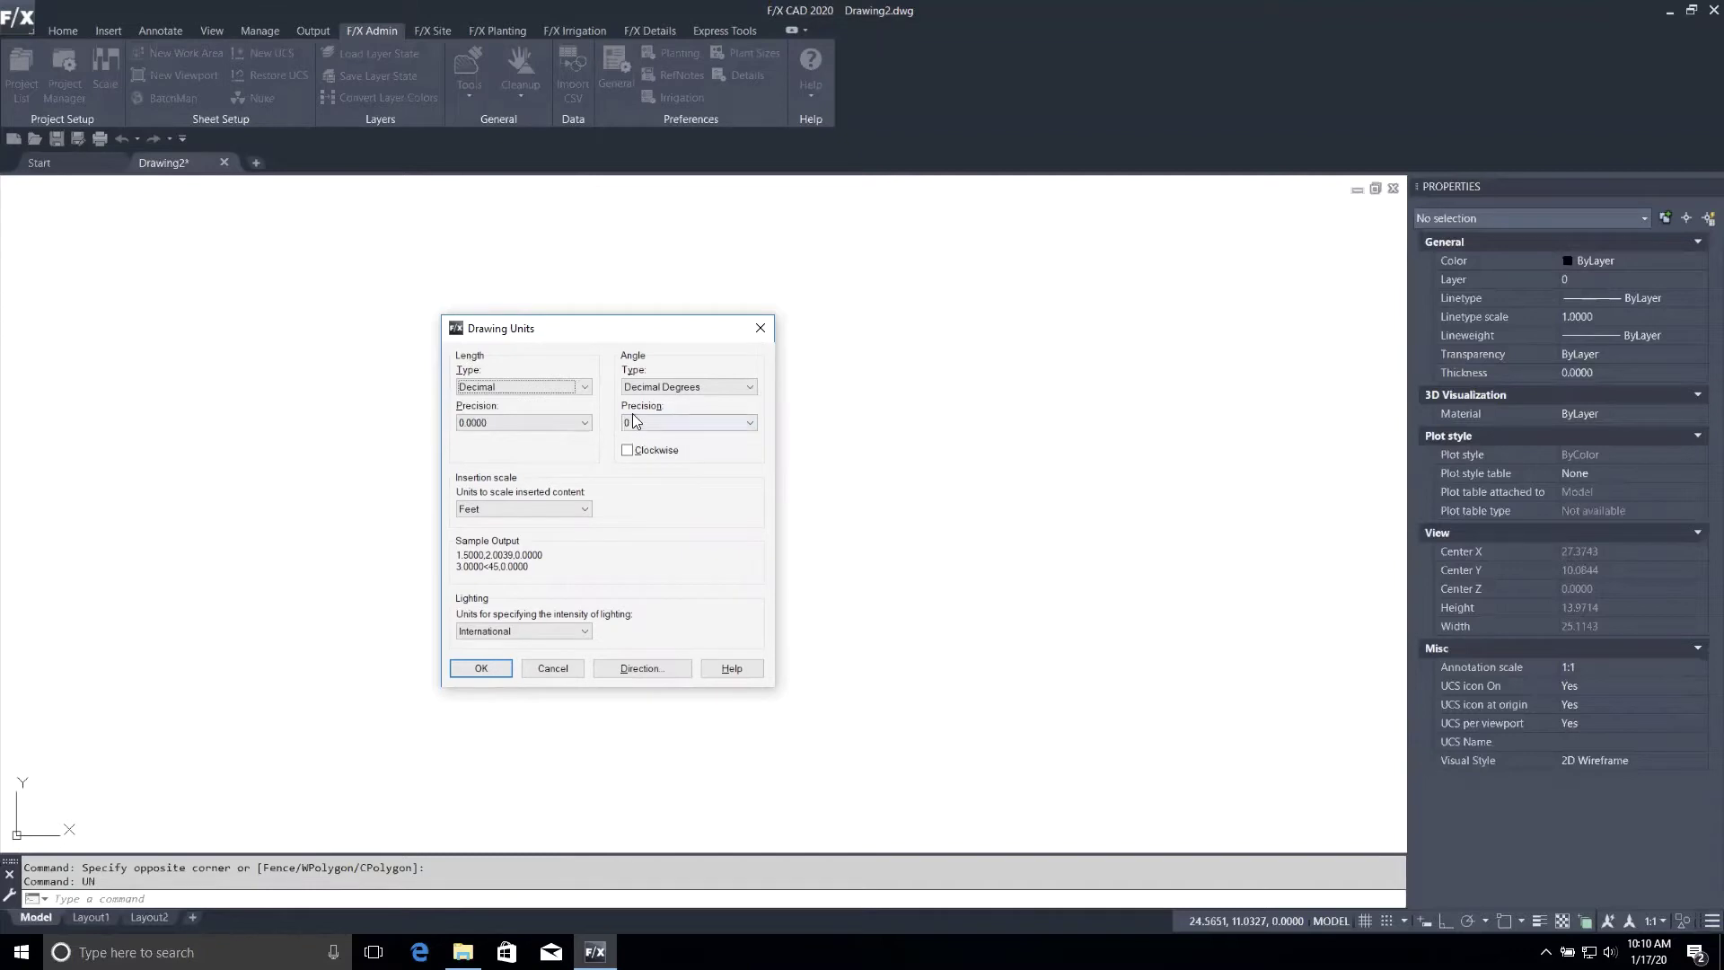
left_click(482, 668)
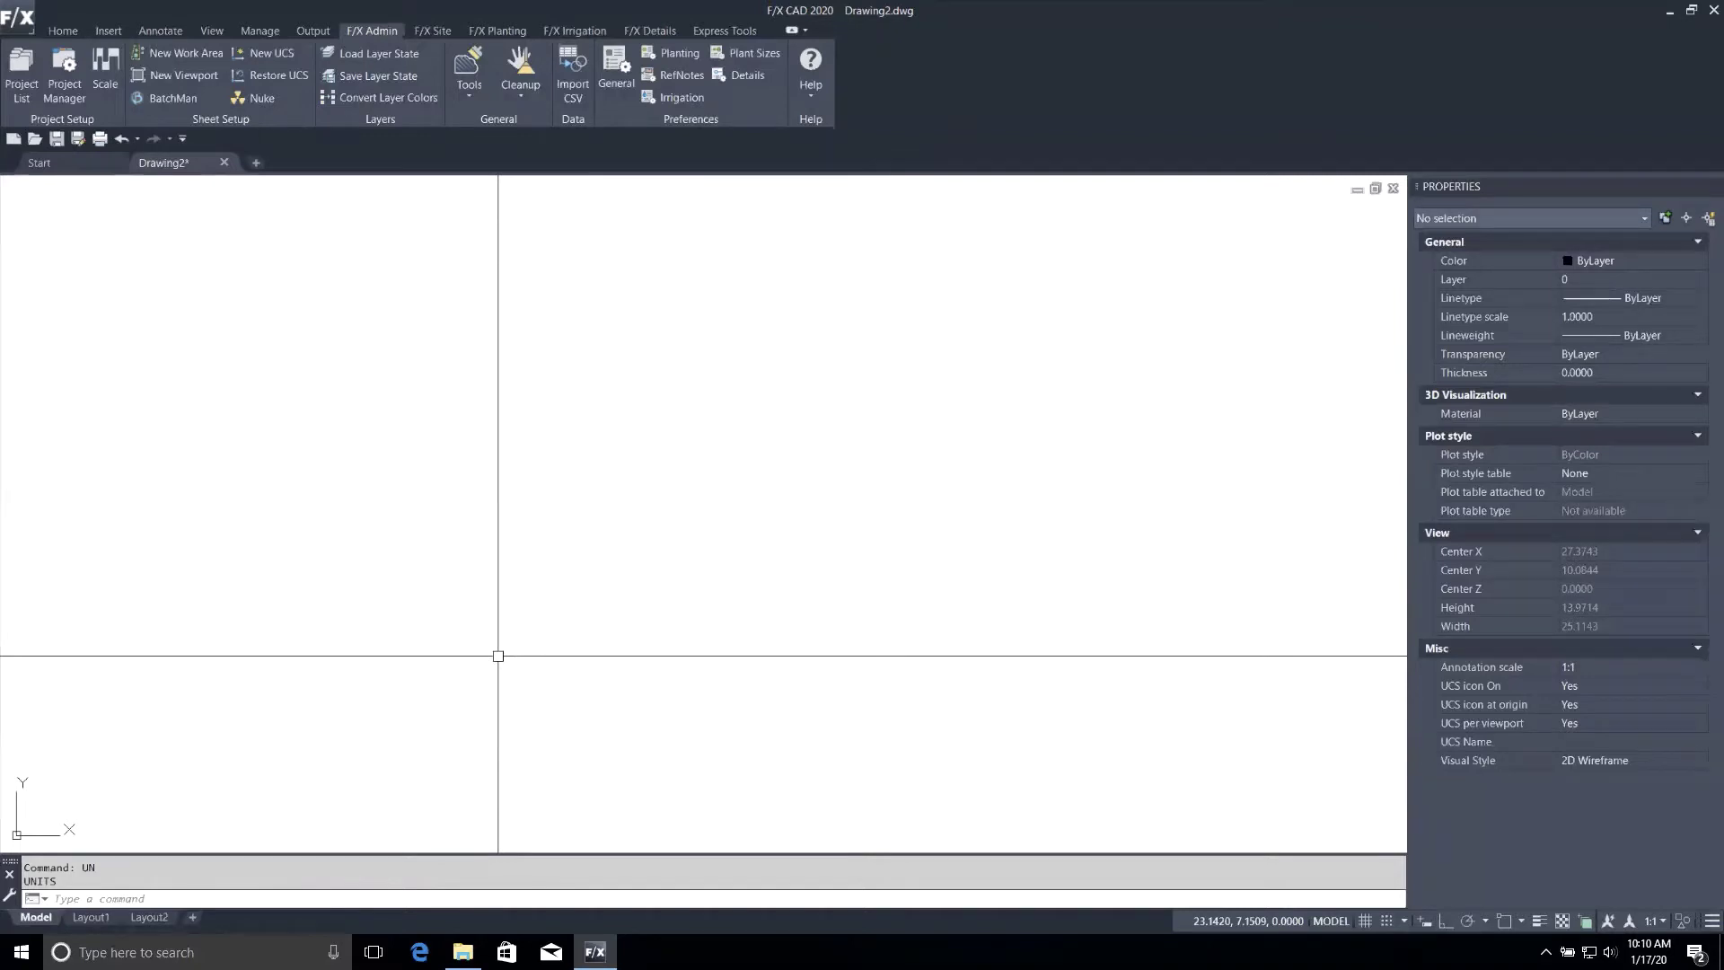
type("FXREF")
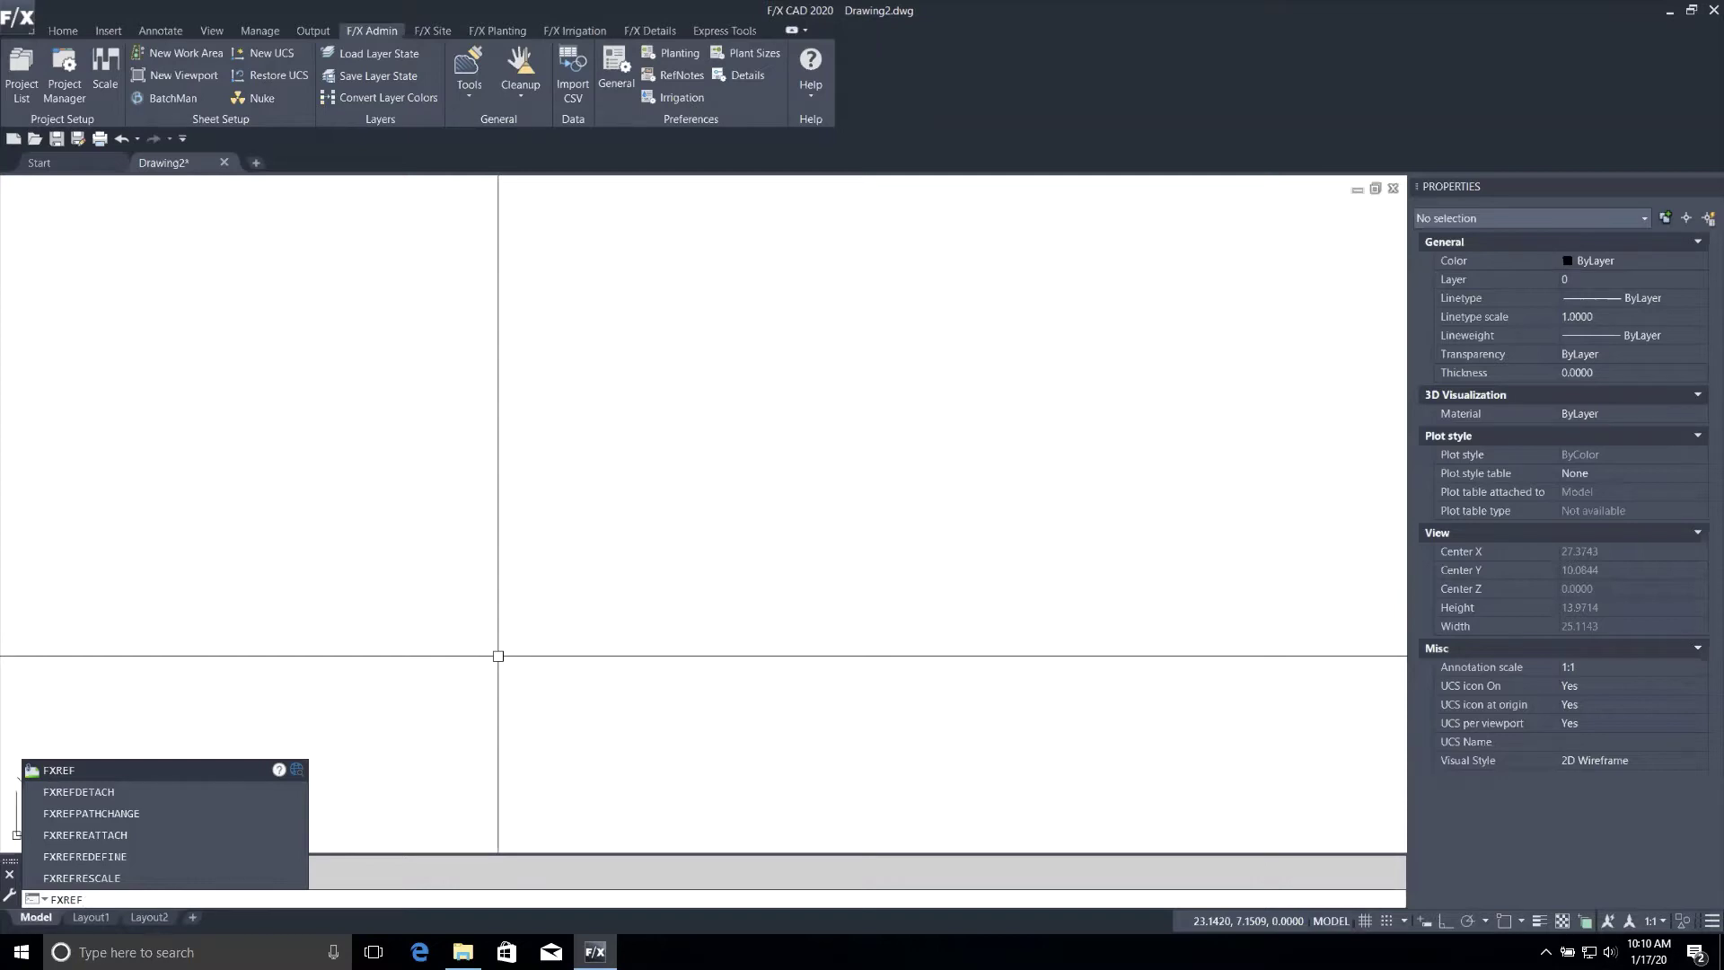
key("BackSpace")
key("BackSpace")
key("BackSpace")
key("BackSpace")
key("BackSpace")
type("UN")
key("Return")
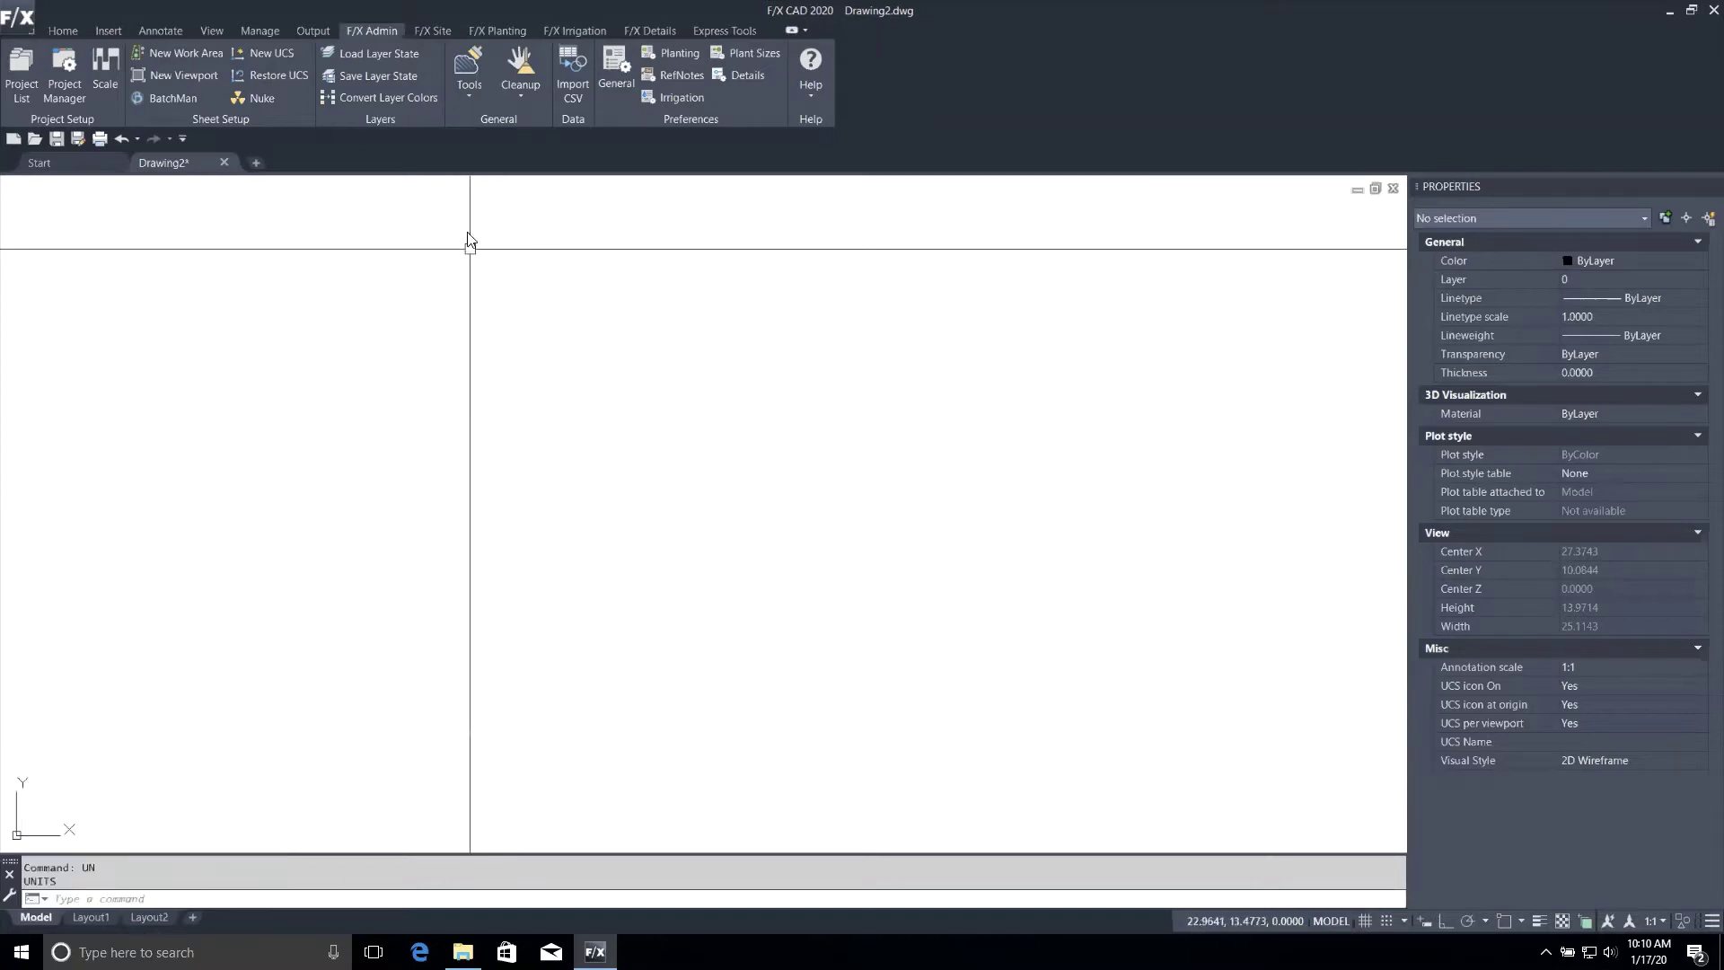
Start an fxREF attachment and choose BASE-FEET from the Desktop folder Webinar, 00-Imperial, Decimal Feet, AutoCAD as the reference file.
left_click(112, 32)
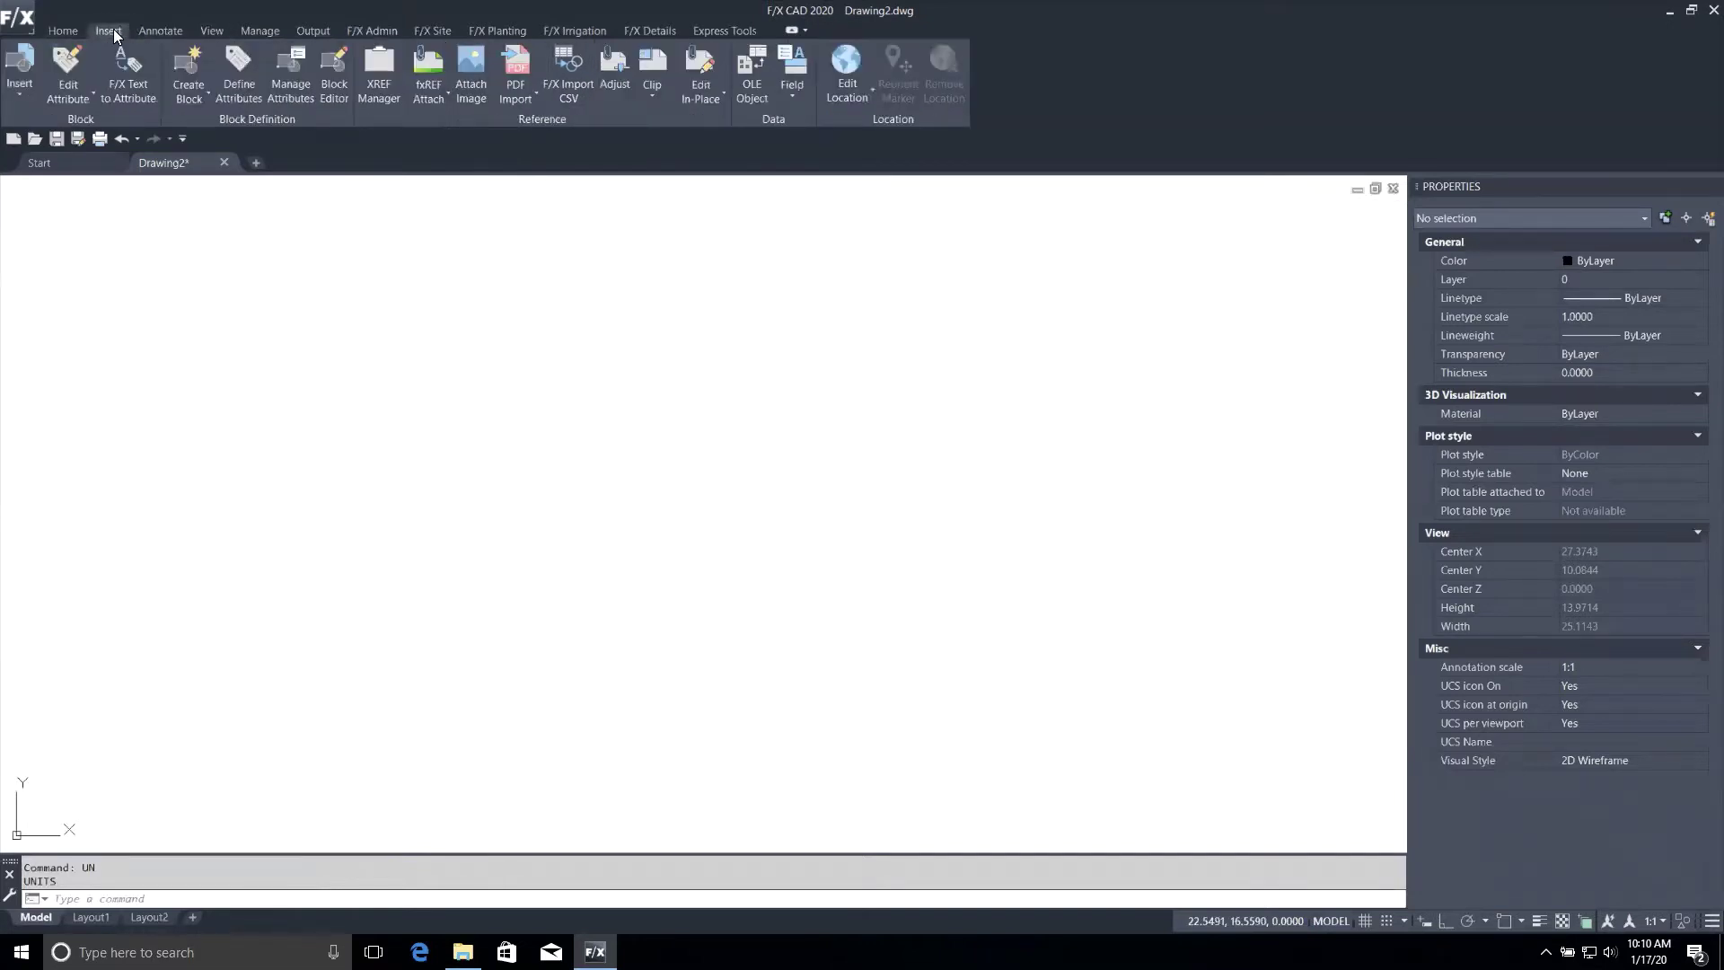
left_click(425, 57)
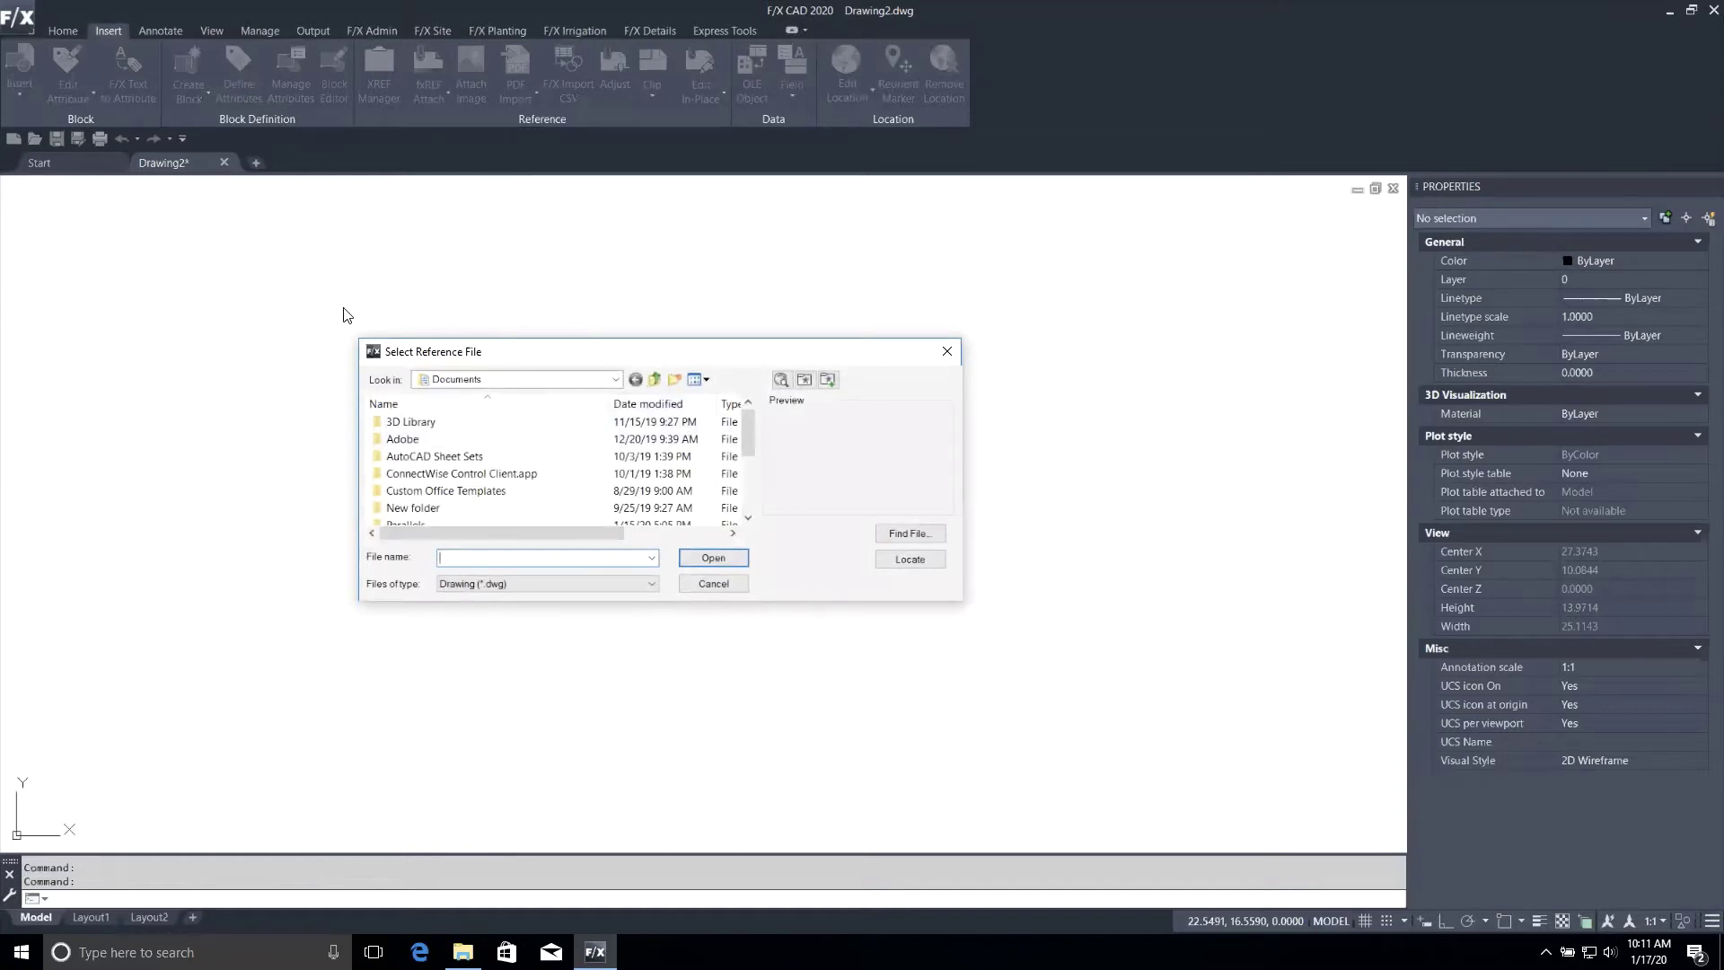
left_click(559, 380)
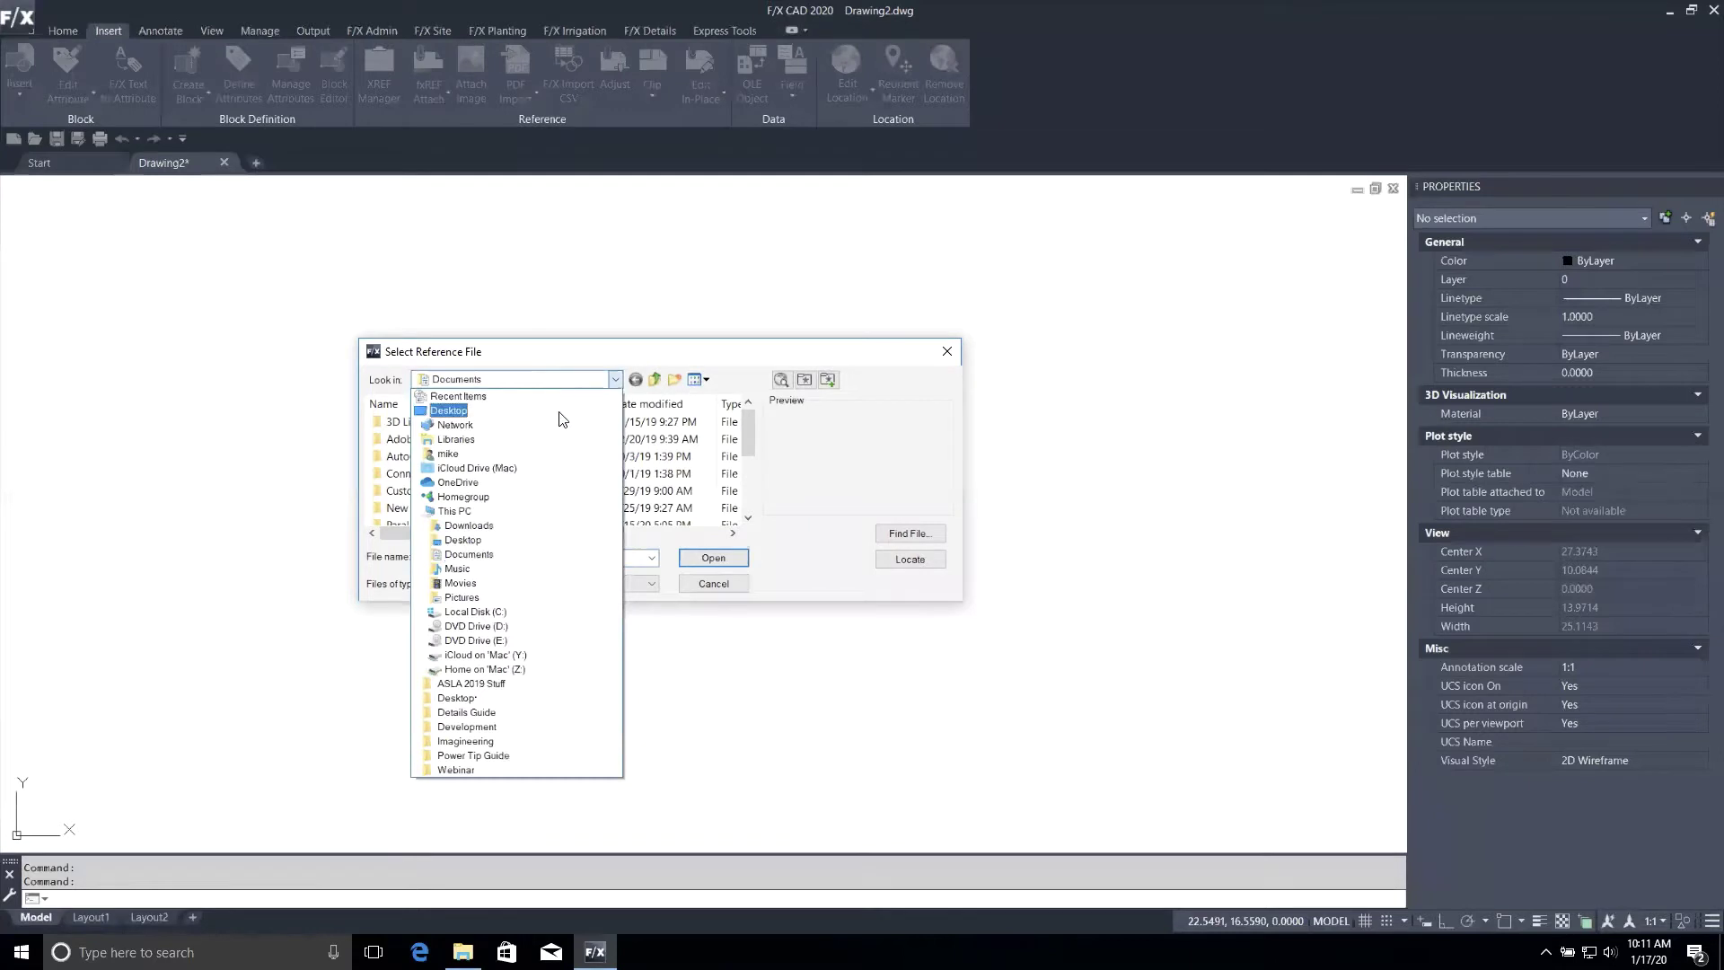
left_click(448, 410)
left_click_drag(752, 428, 750, 512)
double_click(478, 519)
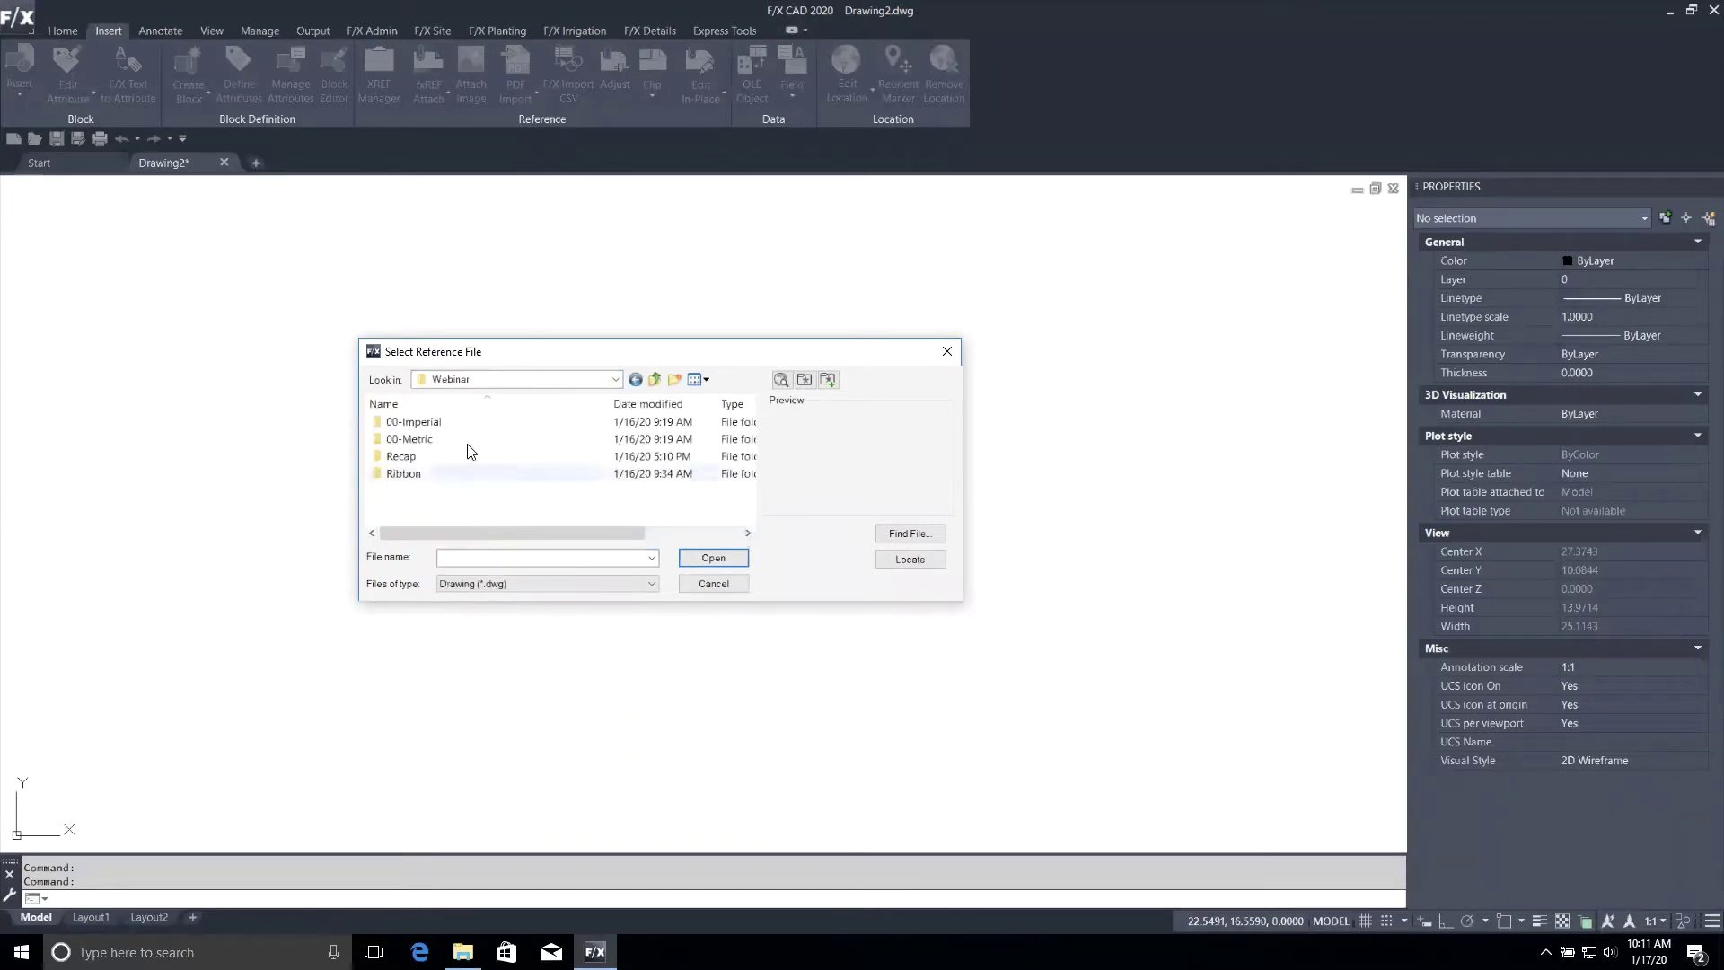
double_click(466, 423)
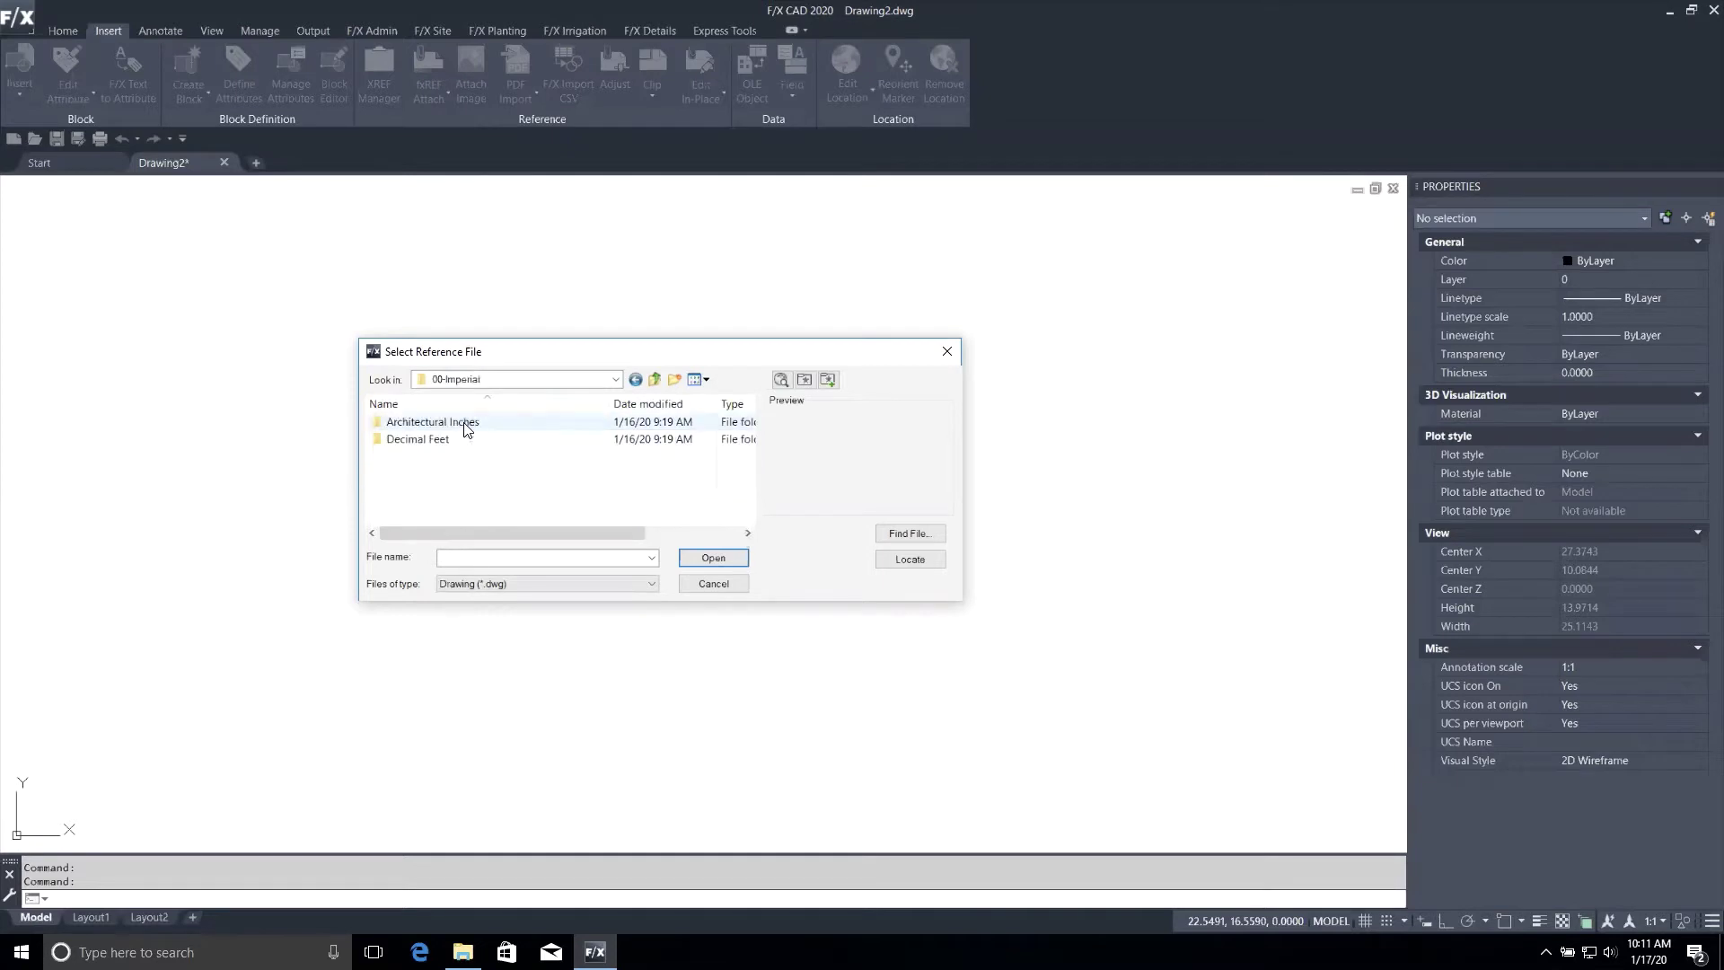
double_click(416, 439)
double_click(431, 423)
left_click(430, 428)
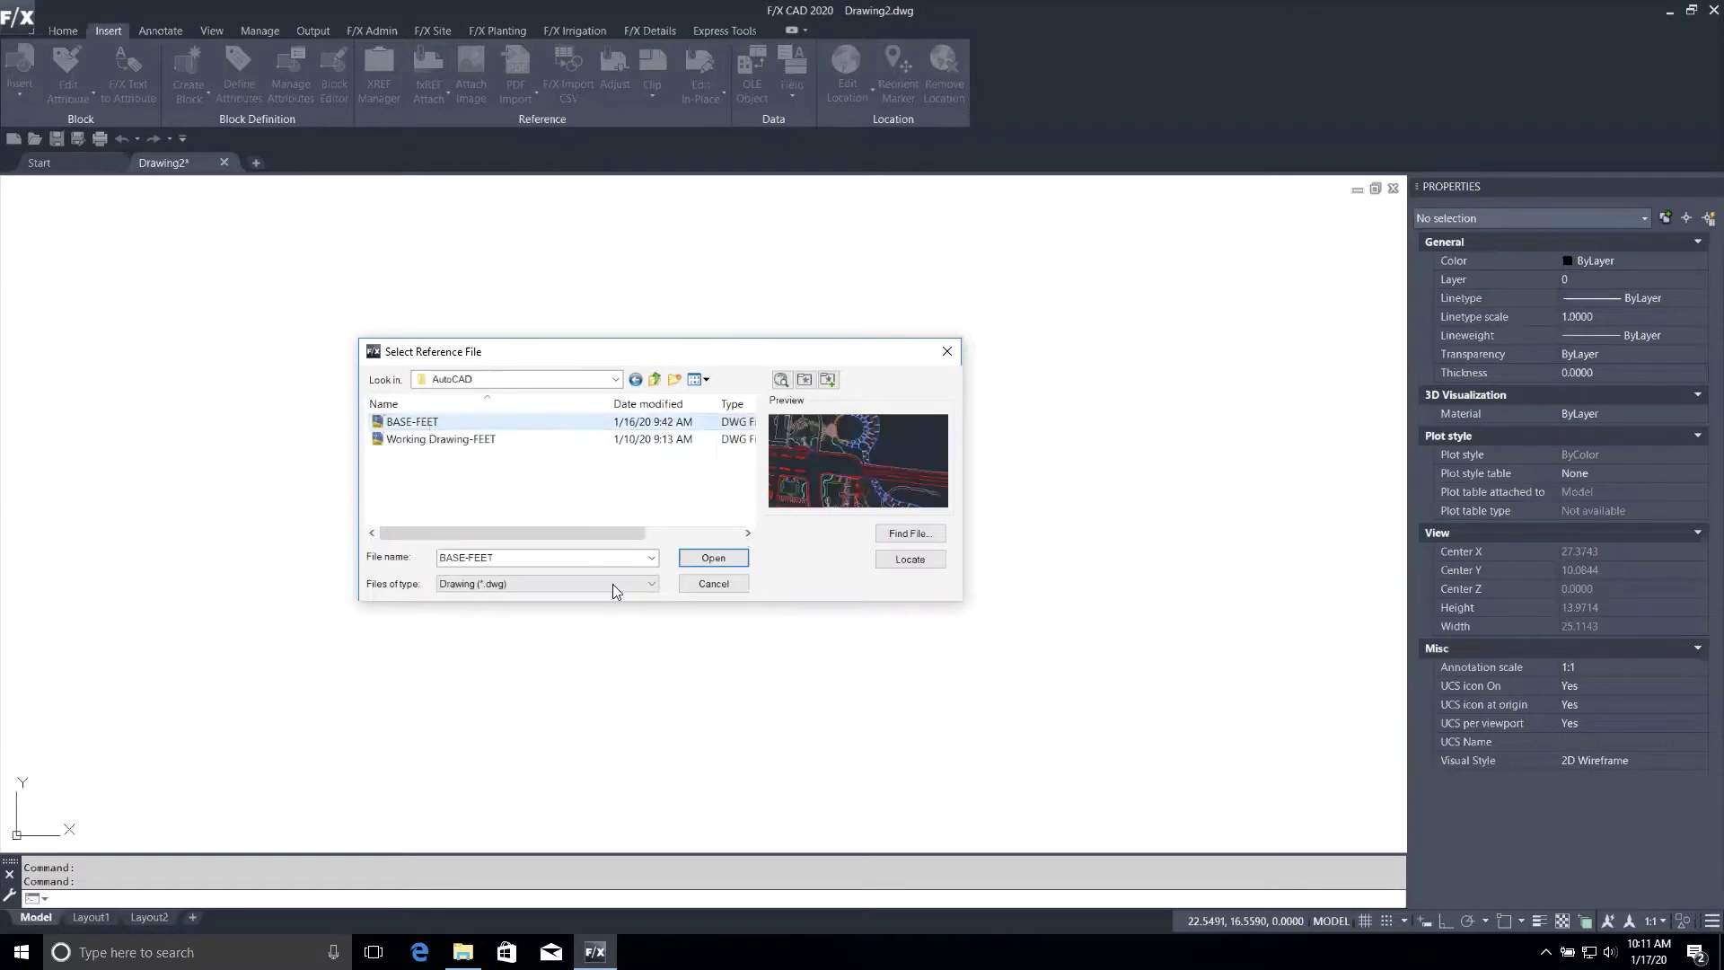
left_click(712, 558)
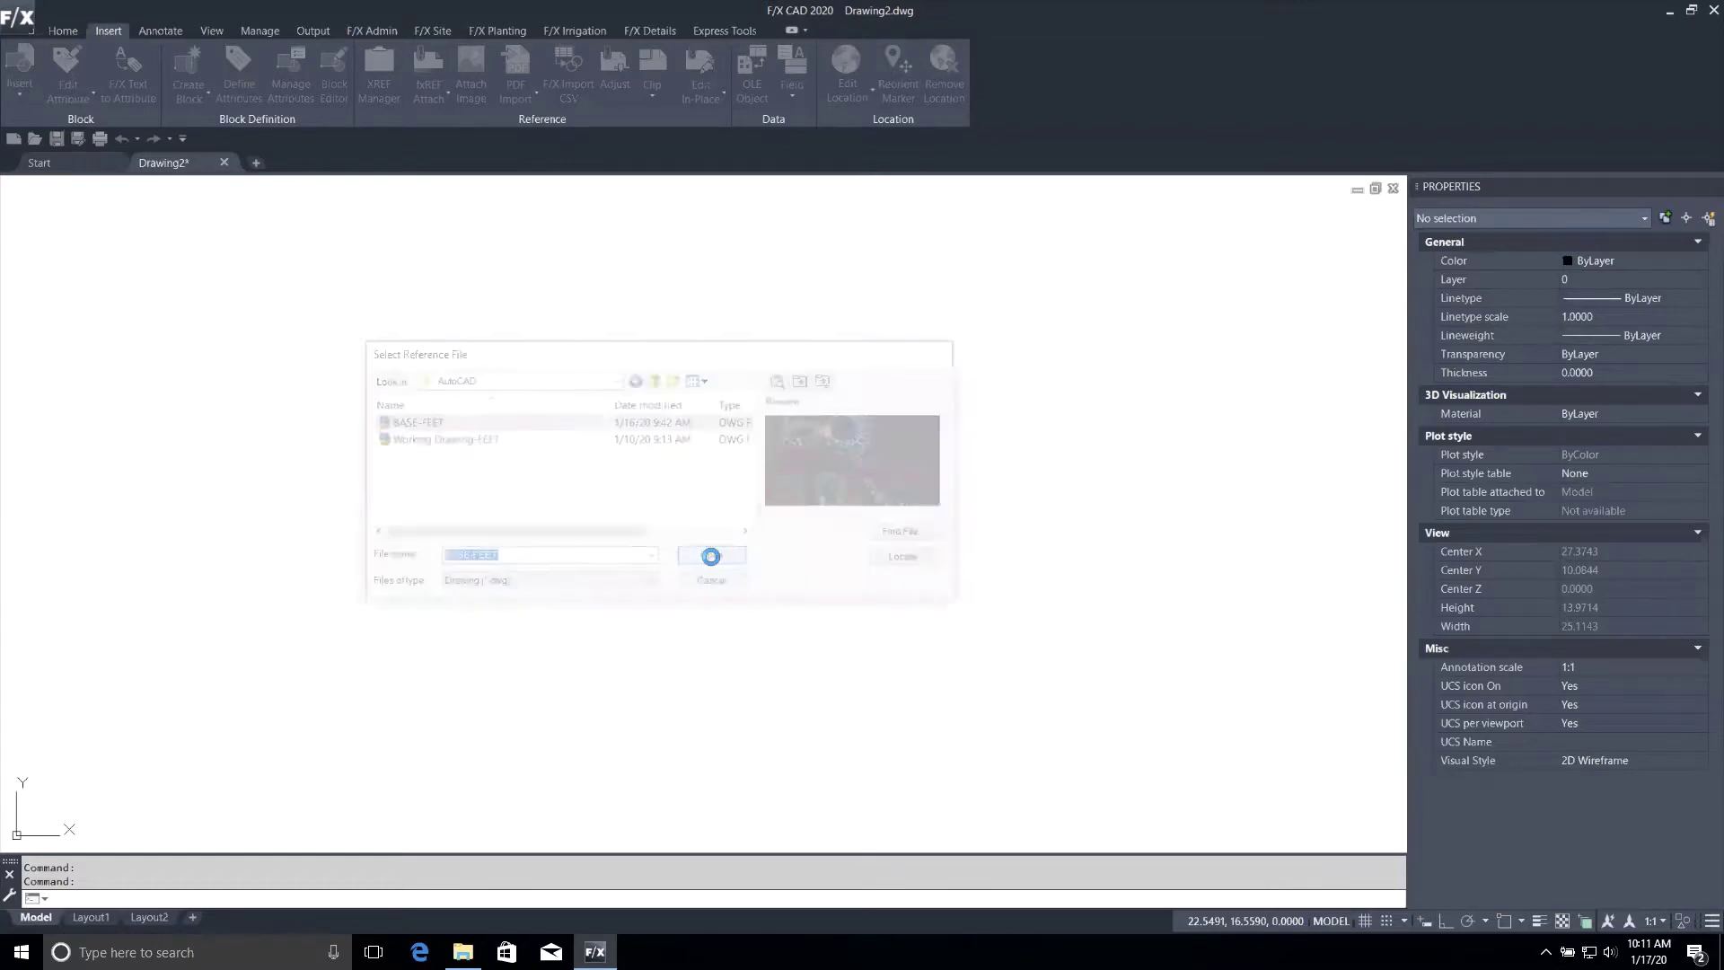
Attach the BASE-FEET reference as an overlay with a full path, keeping the xref and current drawing units in Feet.
left_click_drag(853, 431, 529, 362)
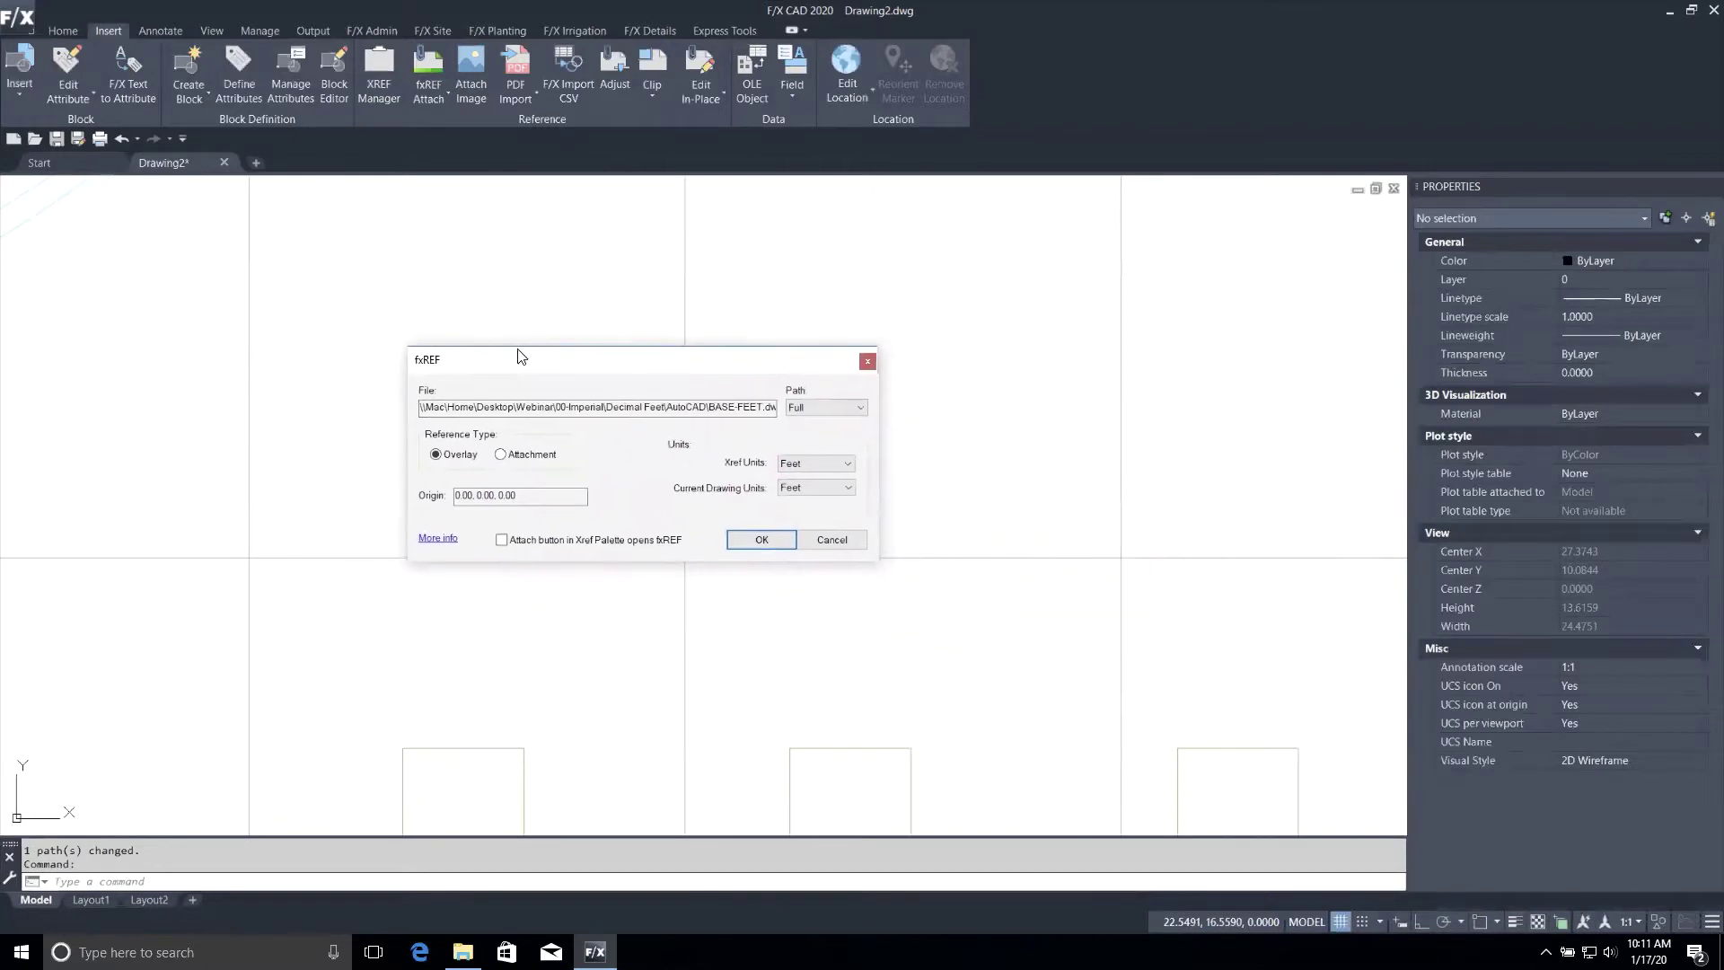
left_click(592, 360)
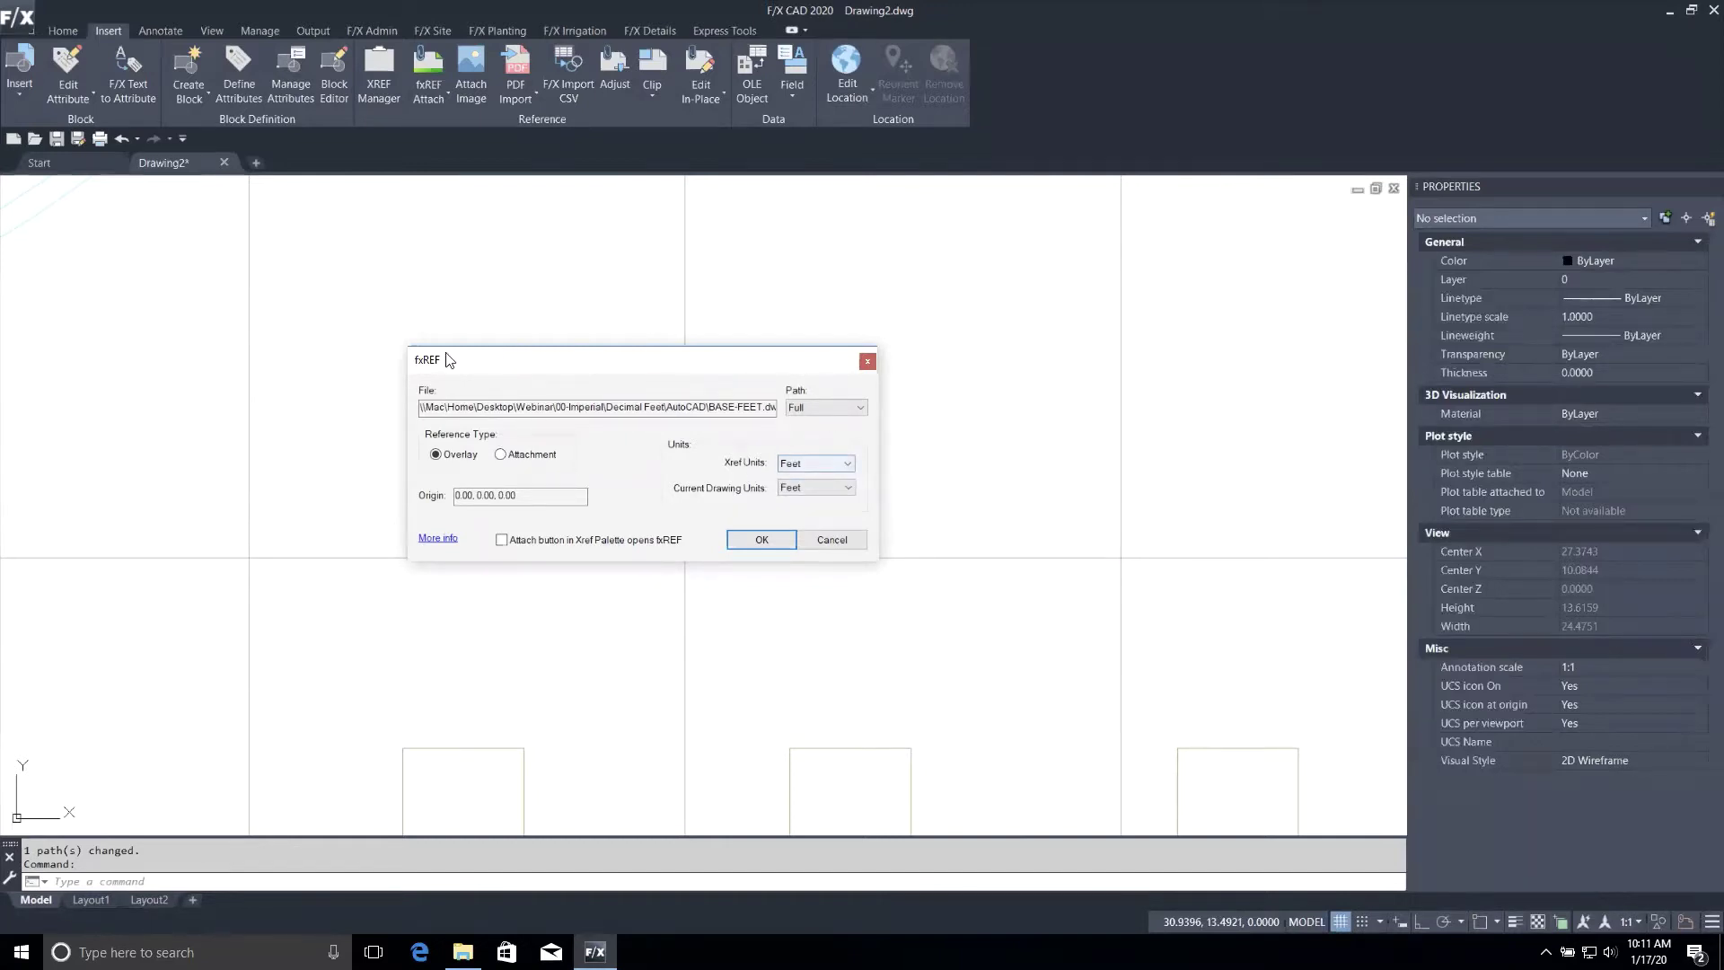
left_click(762, 542)
scroll(716, 543, "down", 2)
right_click(714, 546)
left_click(616, 461)
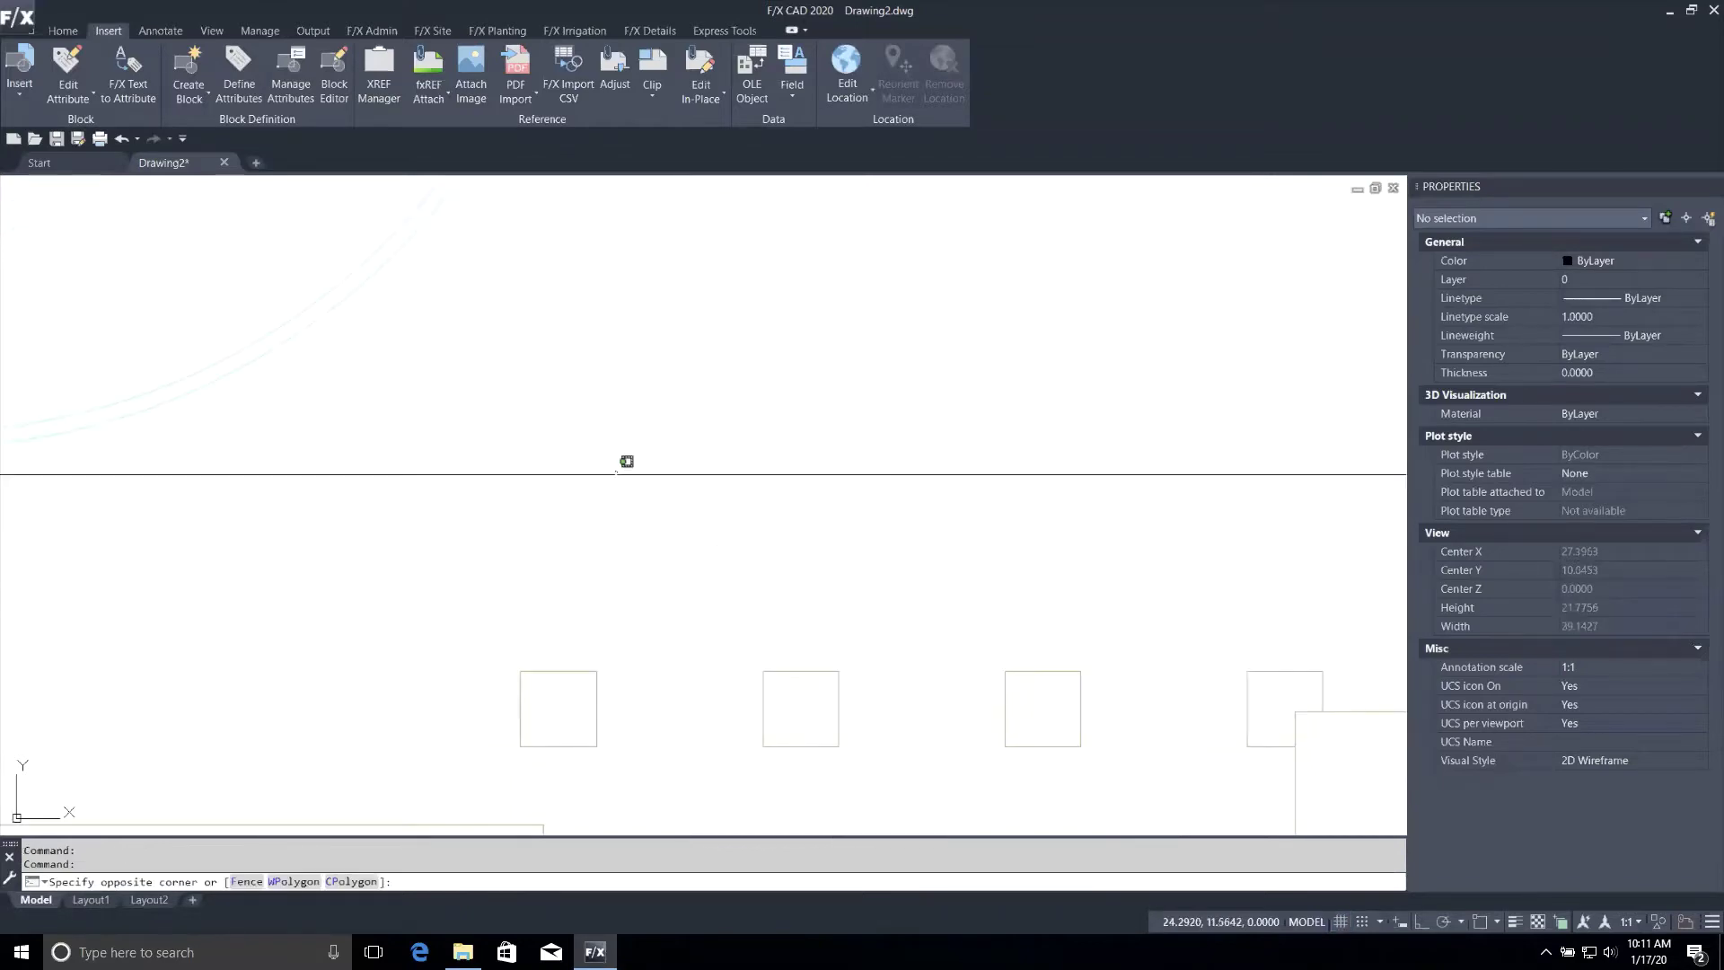
Turn on object snap and measure the width of a parking stall between two stripe ends right of the parking island.
scroll(577, 454, "down", 8)
scroll(846, 697, "down", 2)
mouse_move(847, 697)
middle_mouse_down()
mouse_move(715, 466)
mouse_move(700, 377)
mouse_move(777, 389)
middle_mouse_up()
scroll(719, 381, "up", 6)
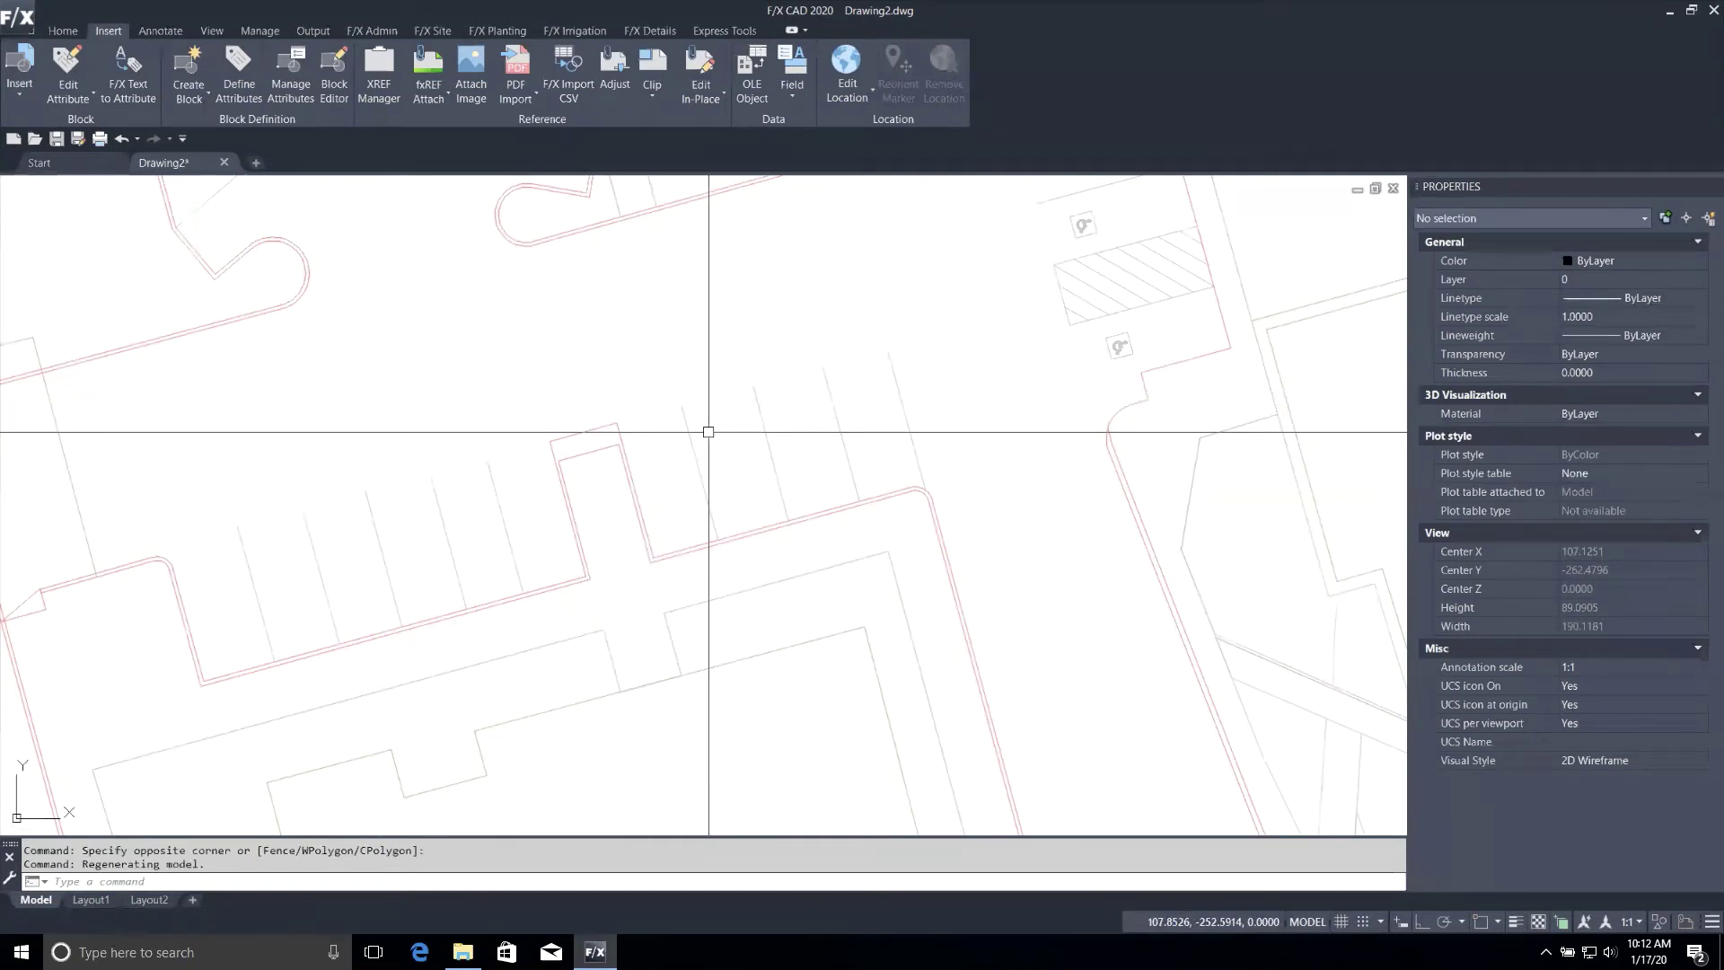
type("di")
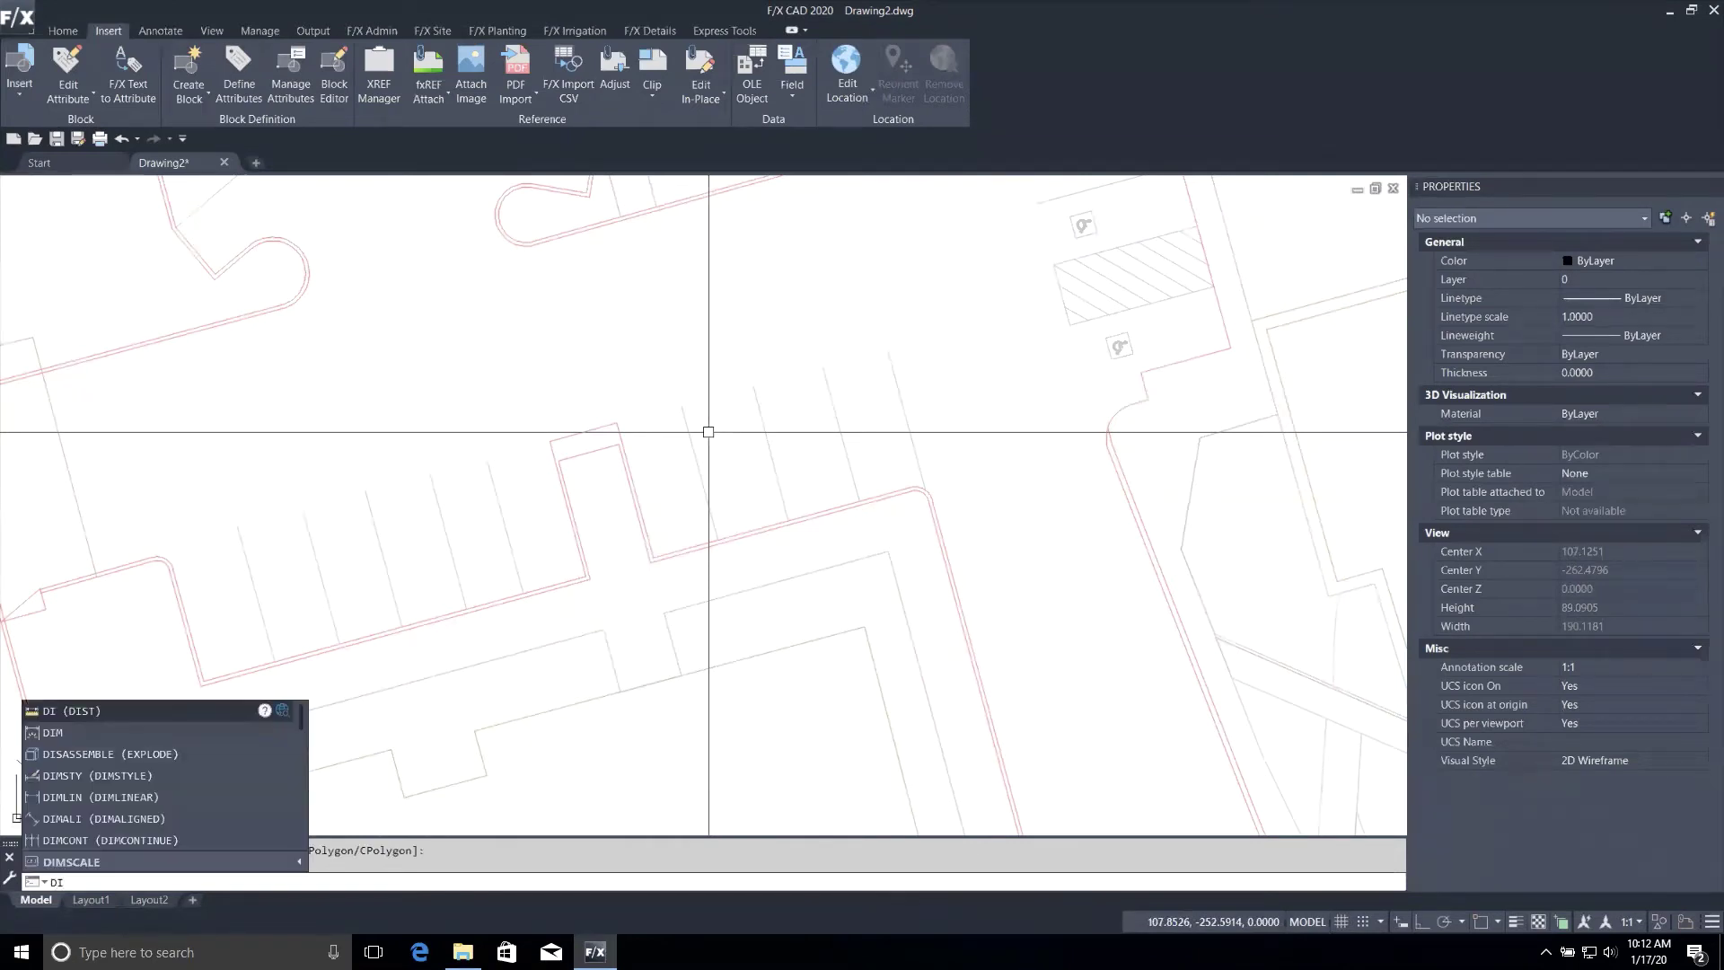
key("Return")
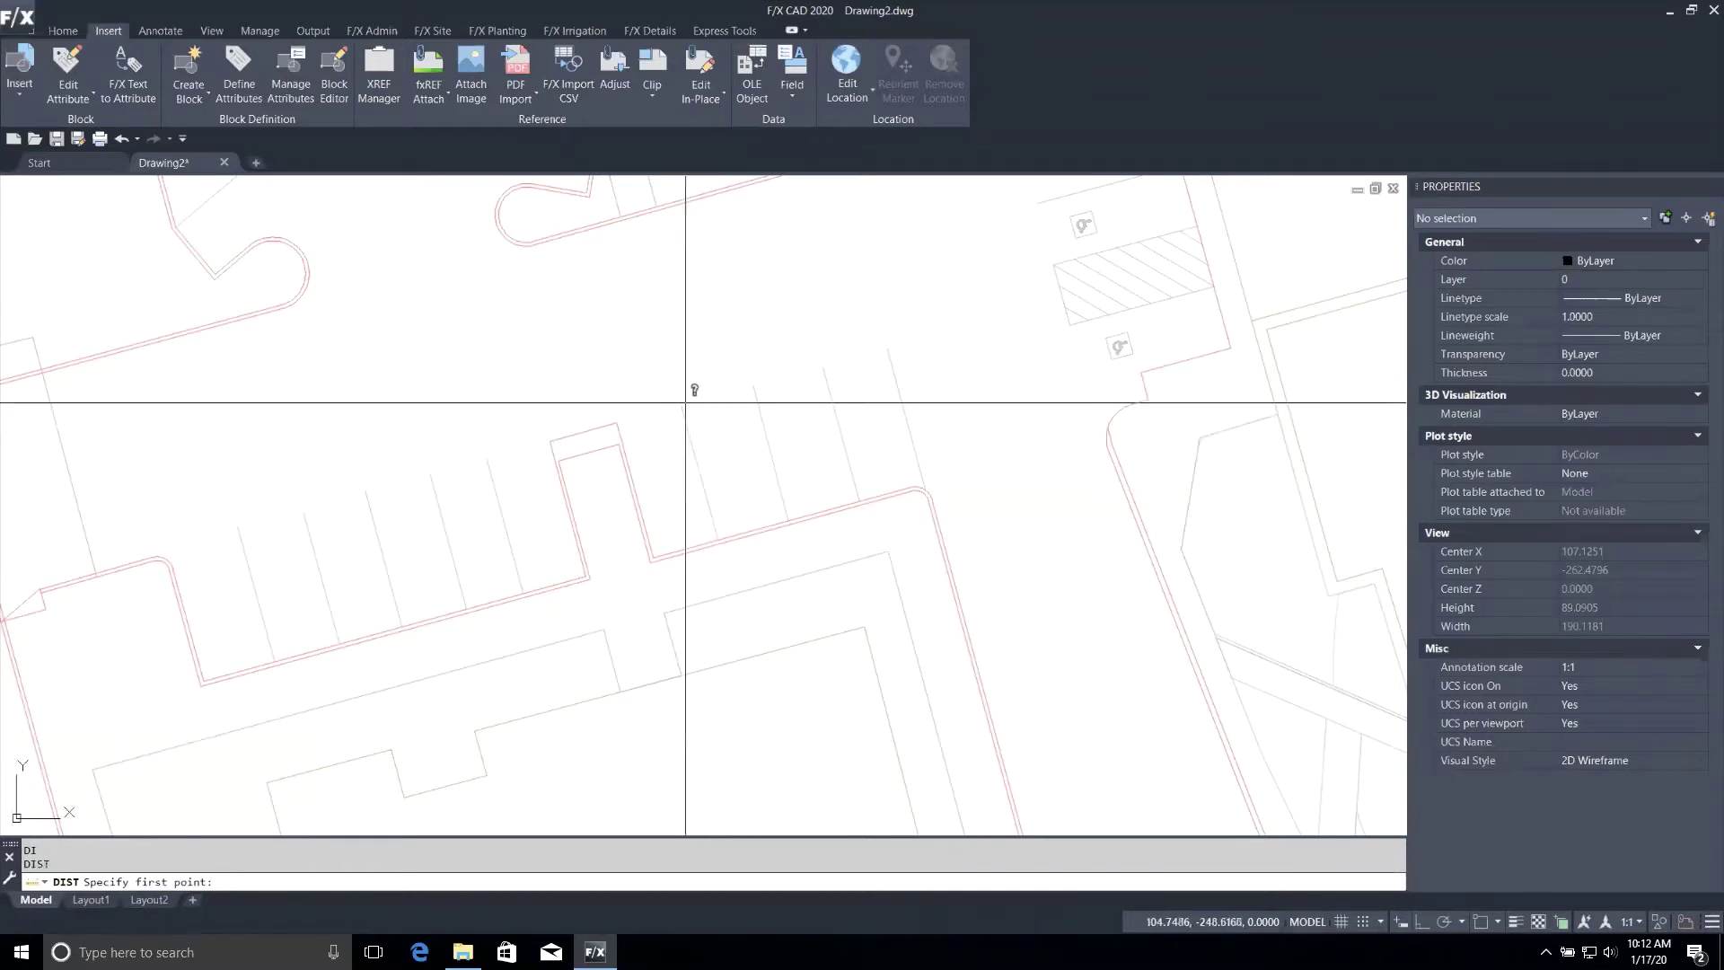
key("F3")
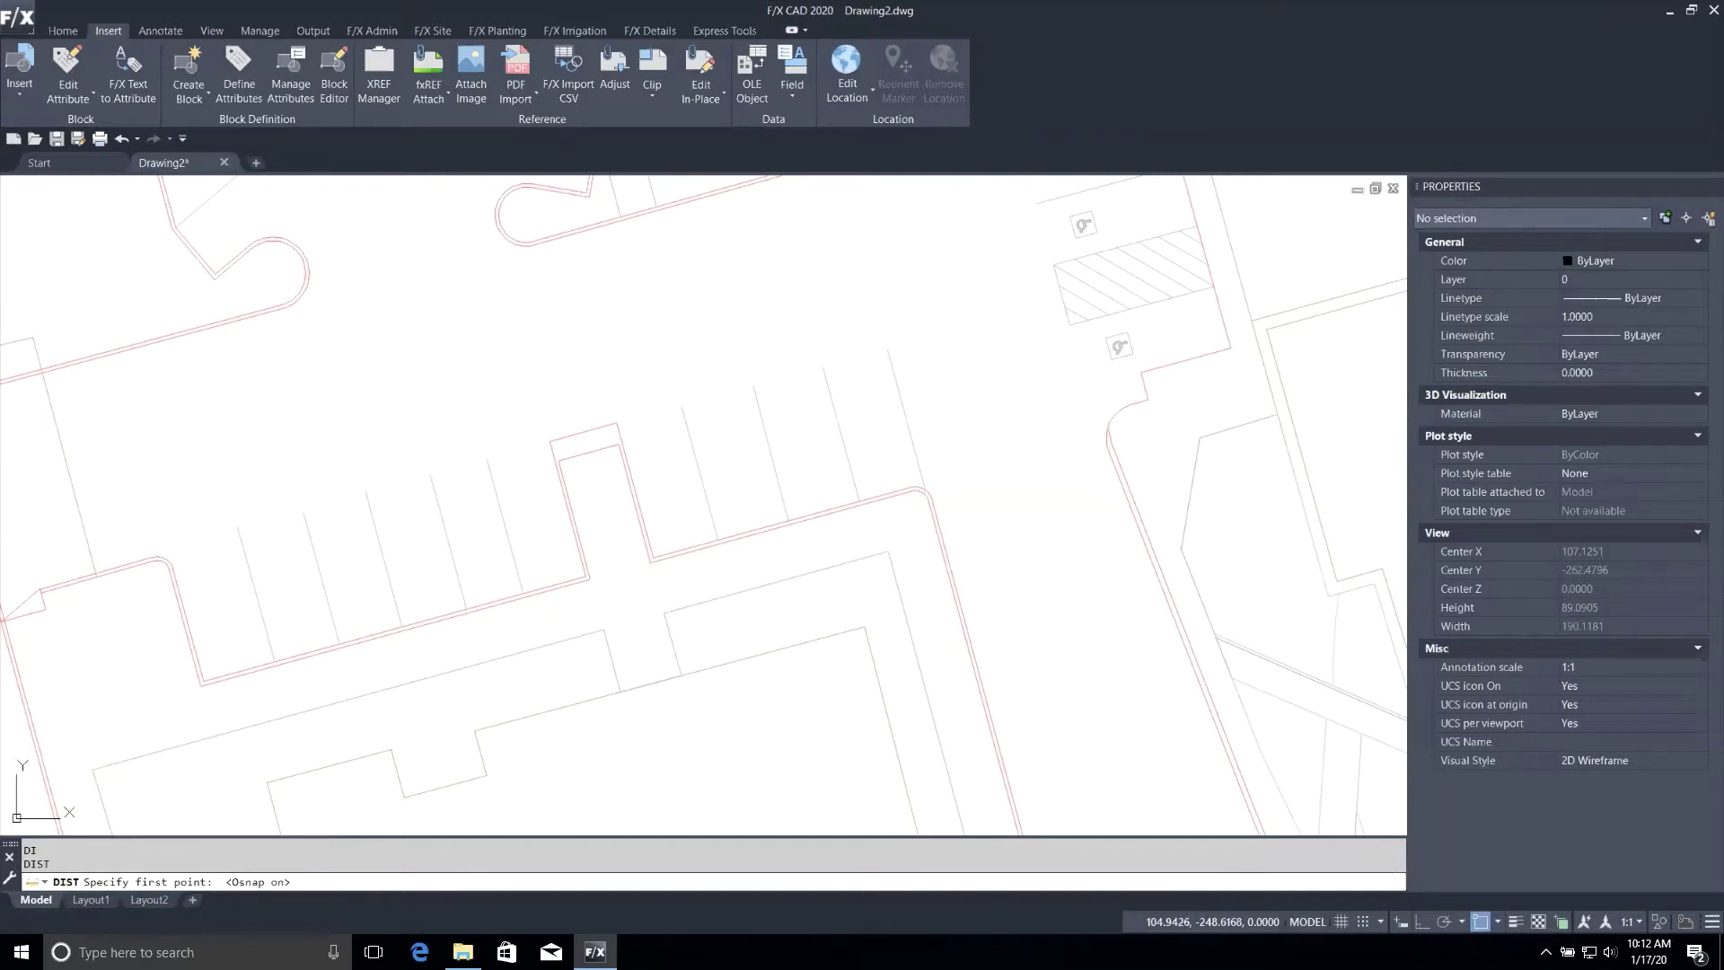
left_click(682, 405)
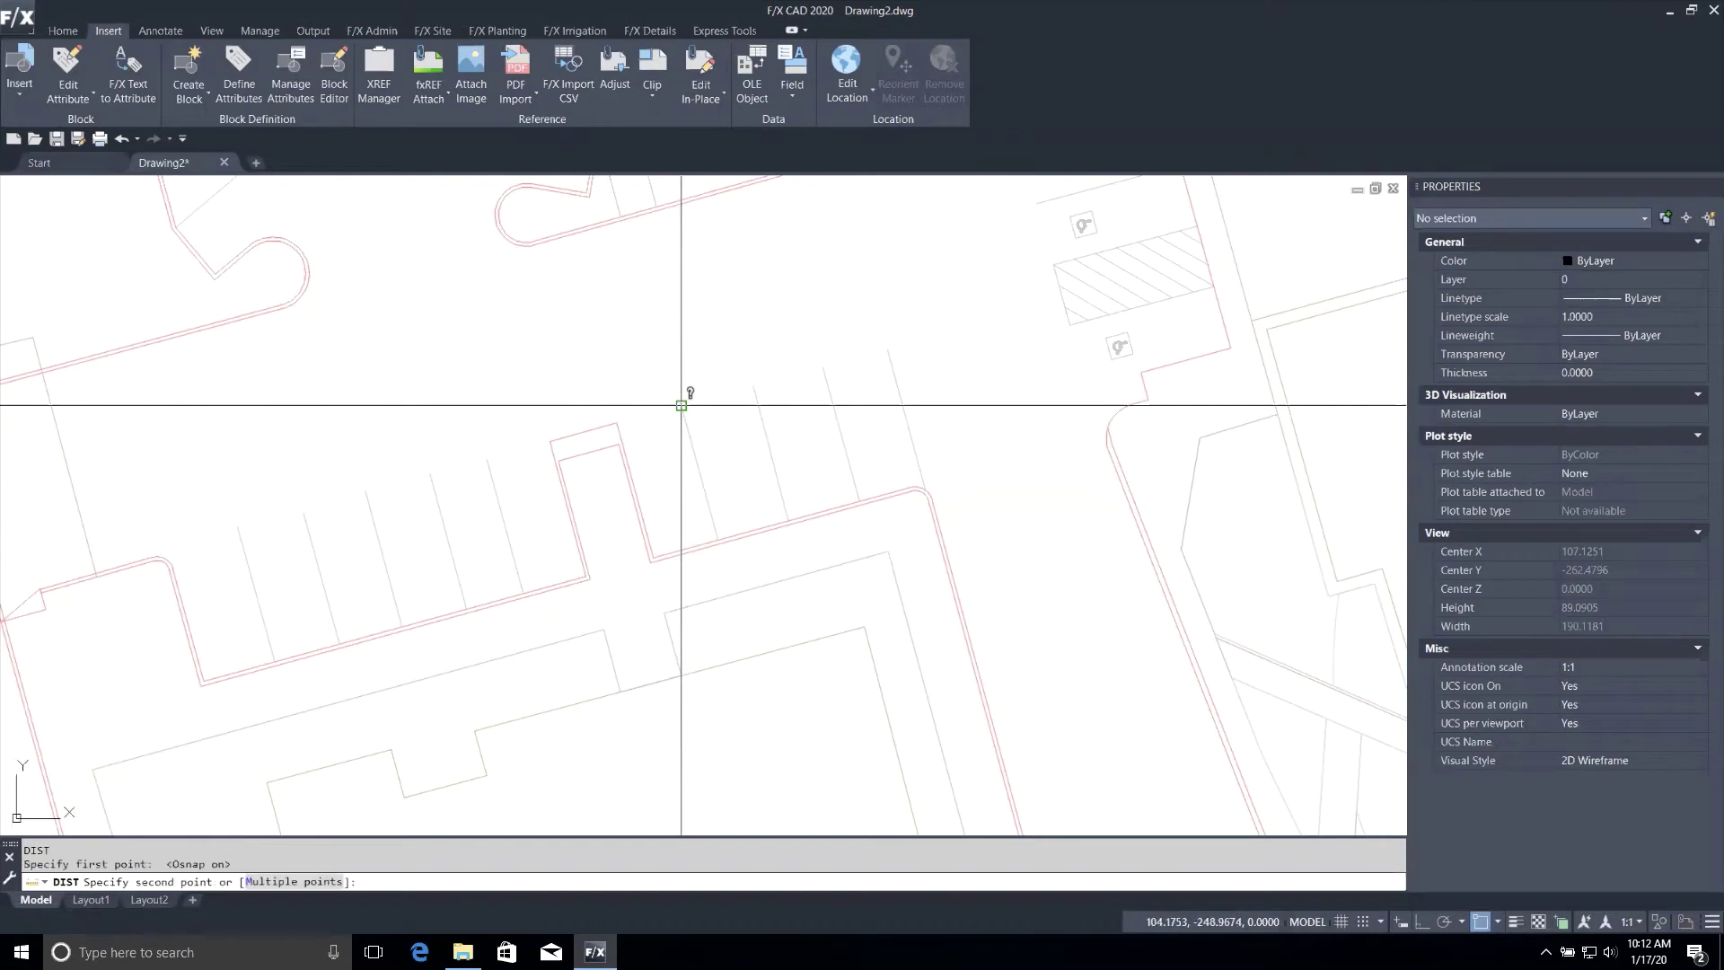
left_click(753, 386)
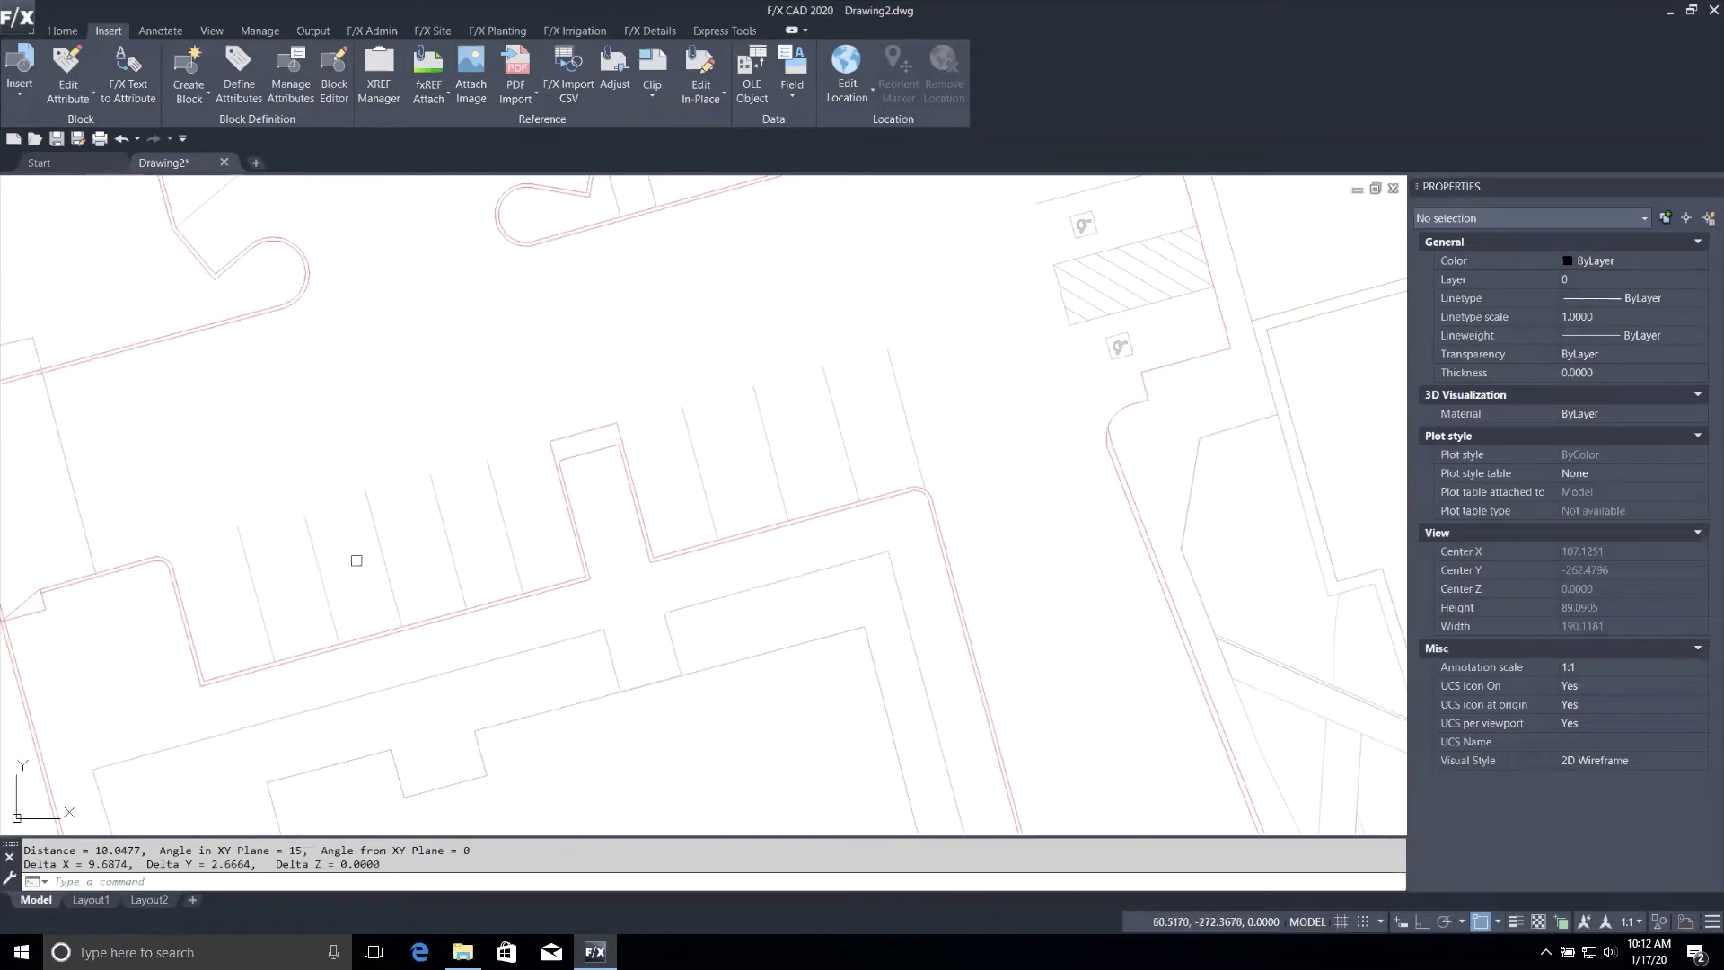
Measure the width of another parking stall in the row left of the parking island.
key("Return")
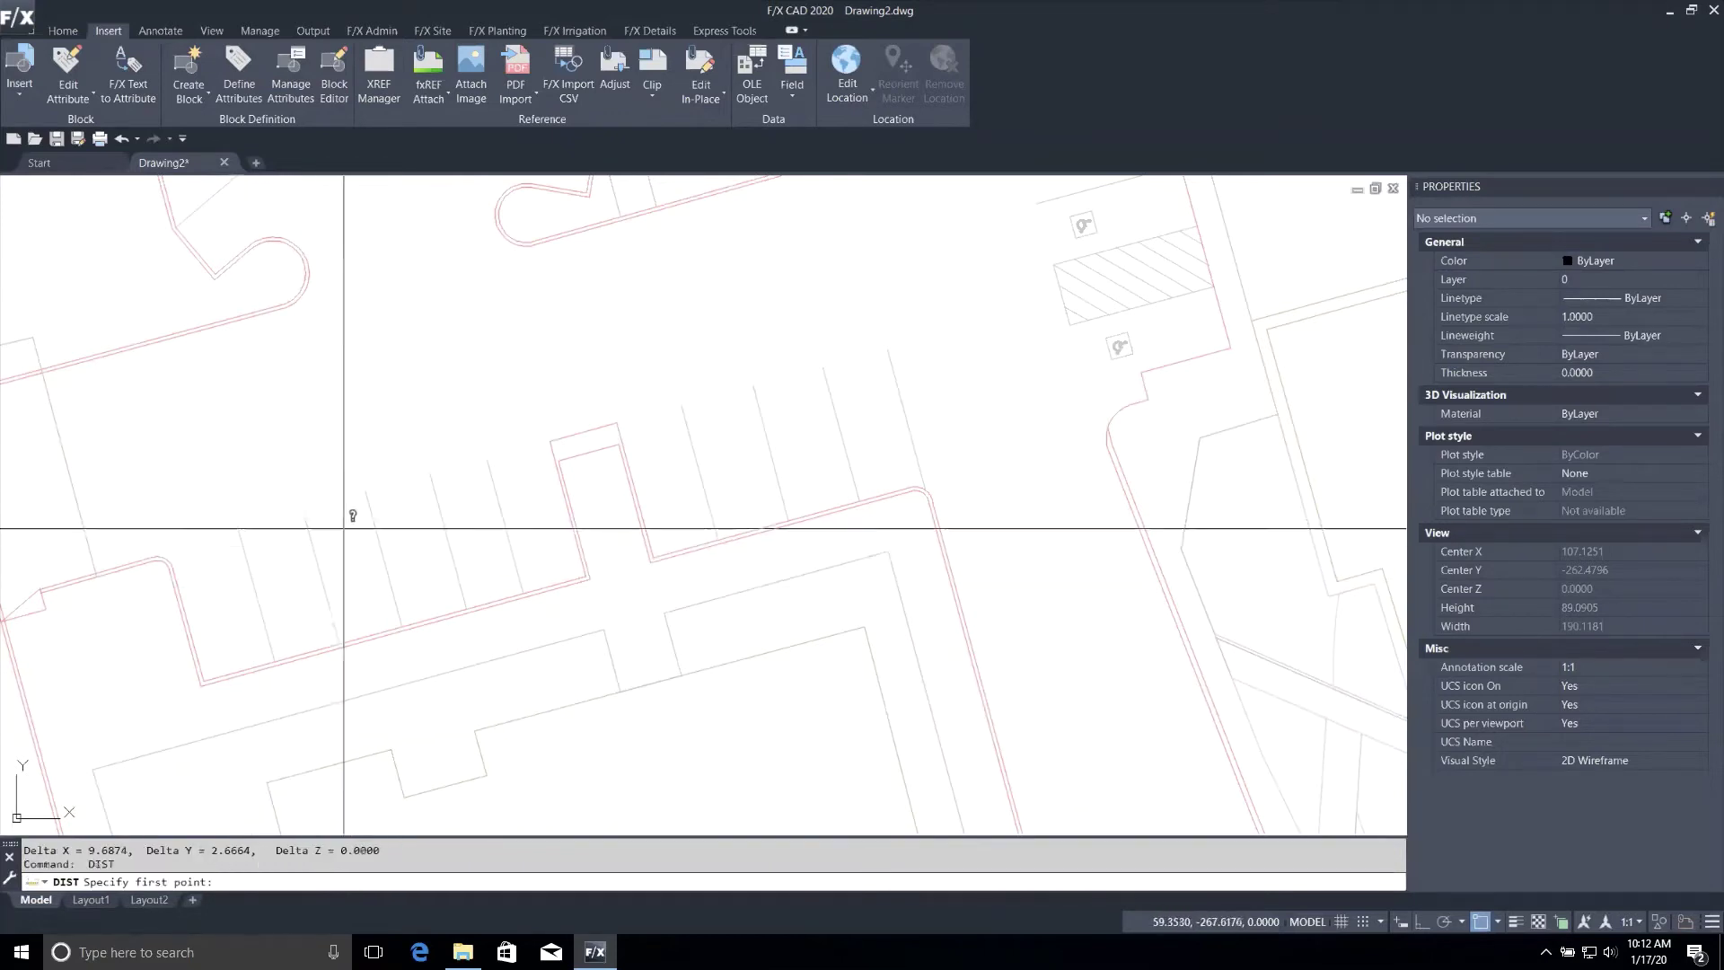
left_click(310, 506)
left_click(367, 485)
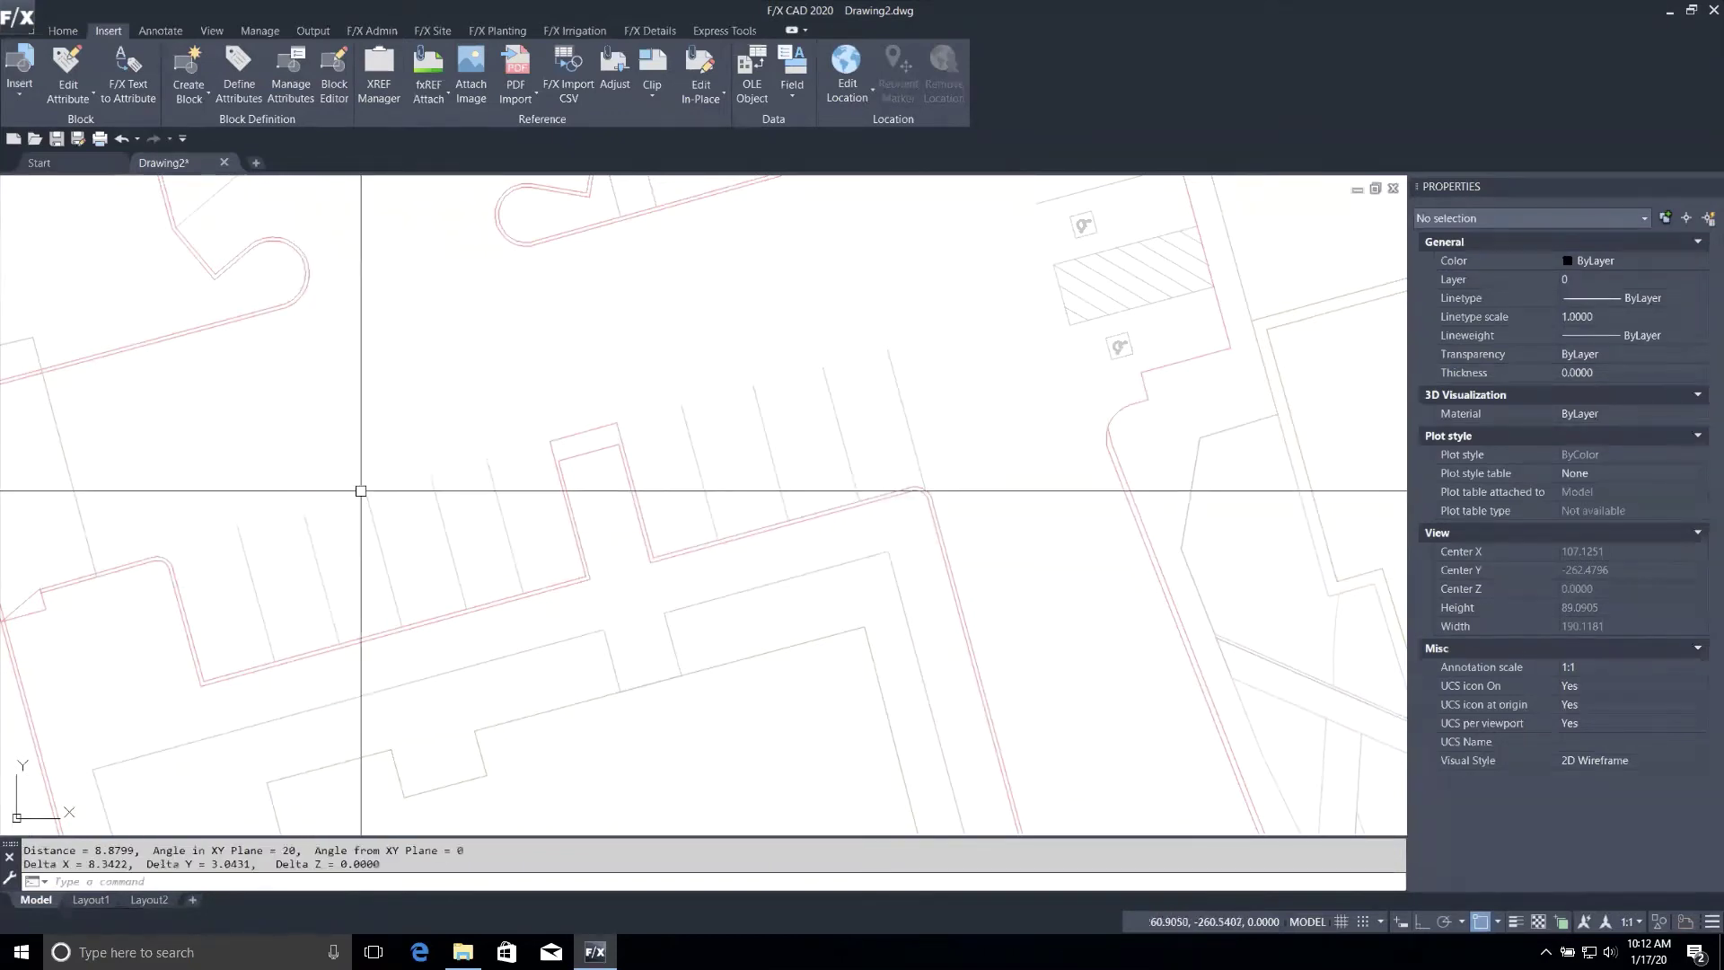
key("Escape")
scroll(466, 589, "down", 3)
mouse_move(465, 589)
middle_mouse_down()
mouse_move(703, 578)
mouse_move(527, 430)
mouse_move(616, 628)
middle_mouse_up()
scroll(469, 589, "up", 2)
scroll(470, 596, "up", 2)
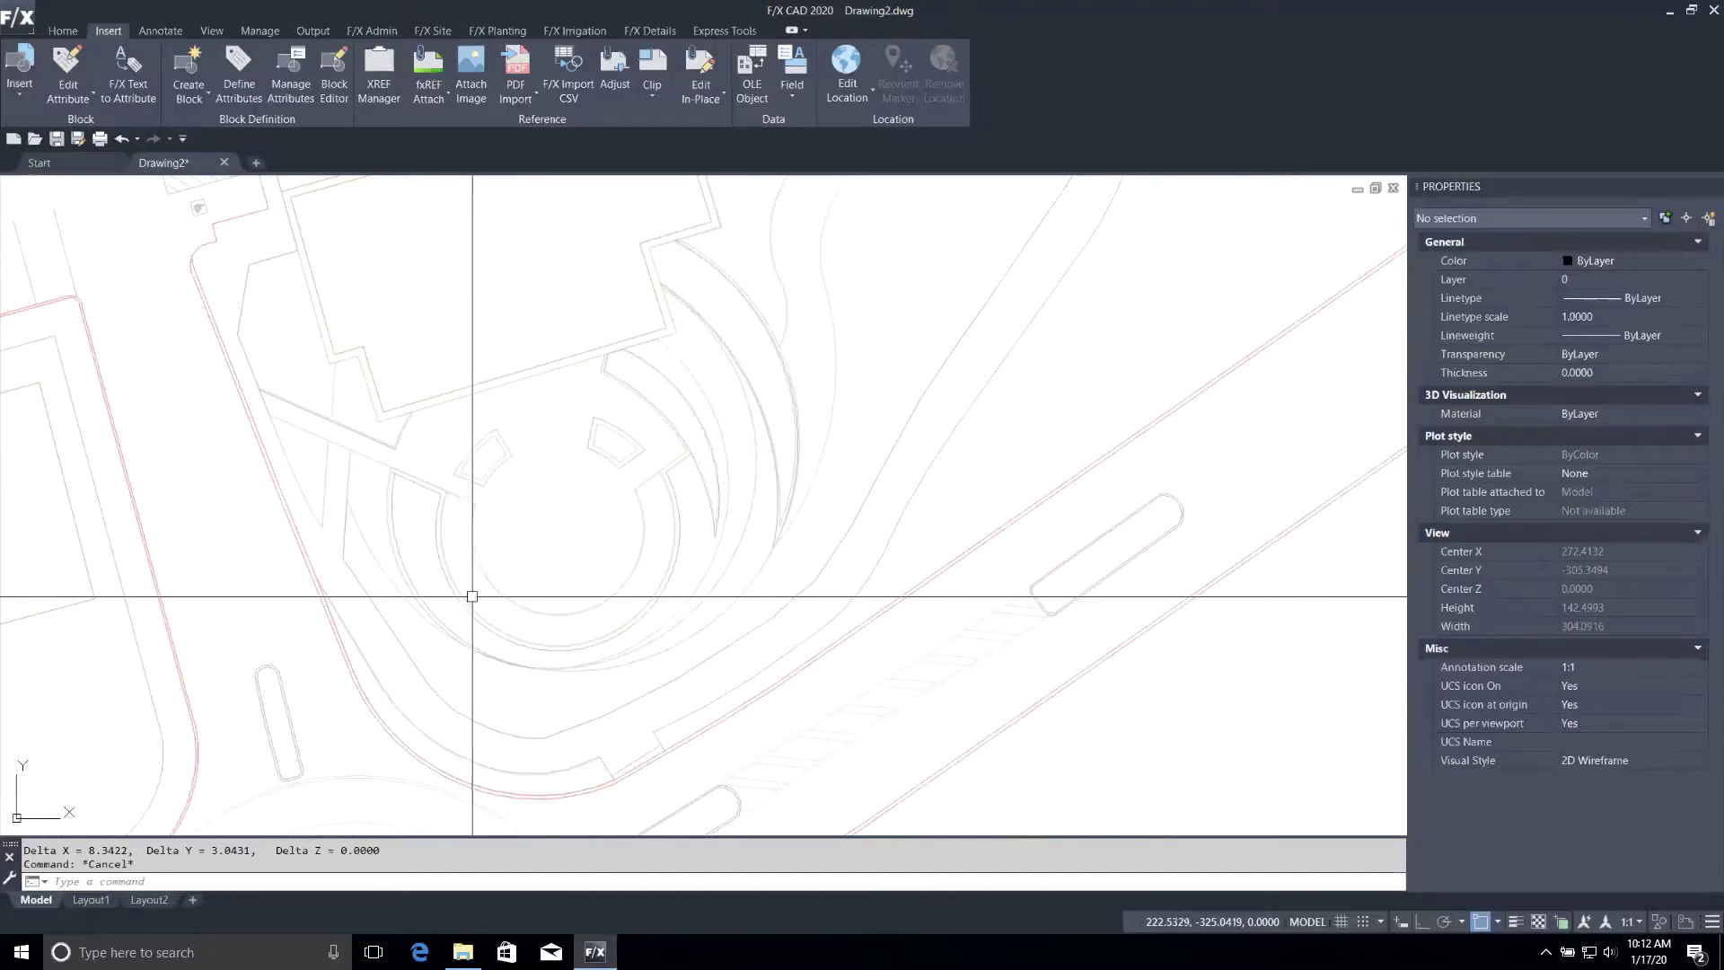
left_click(352, 33)
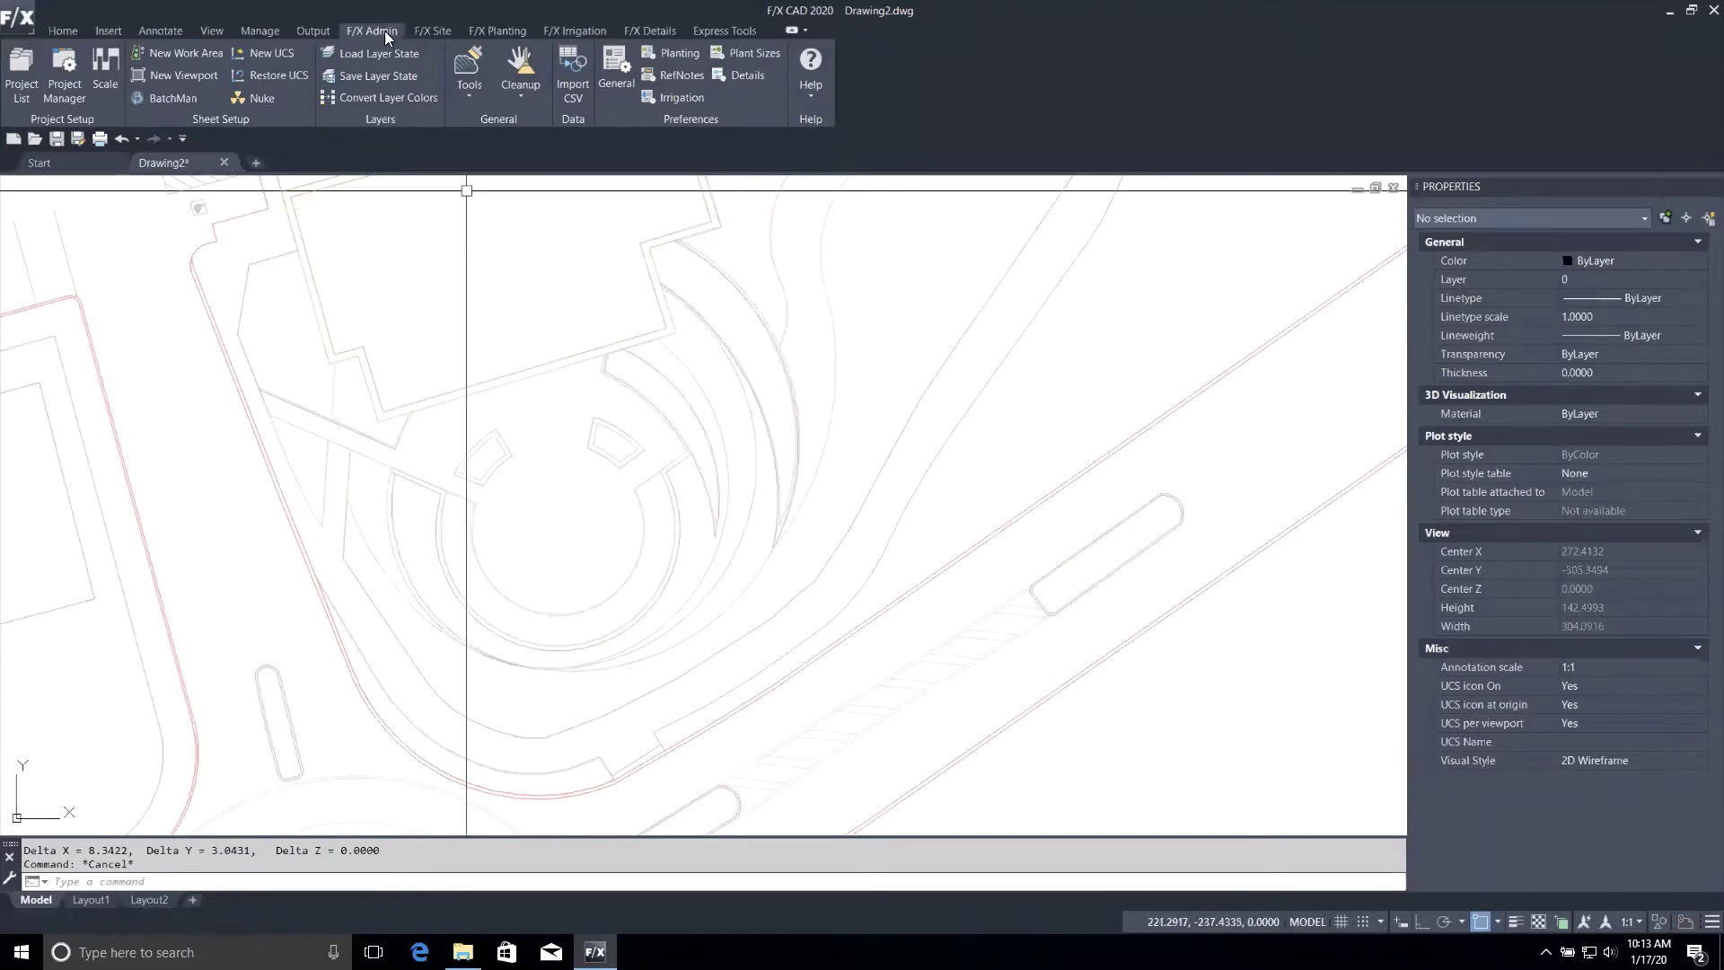
left_click(440, 27)
left_click(499, 27)
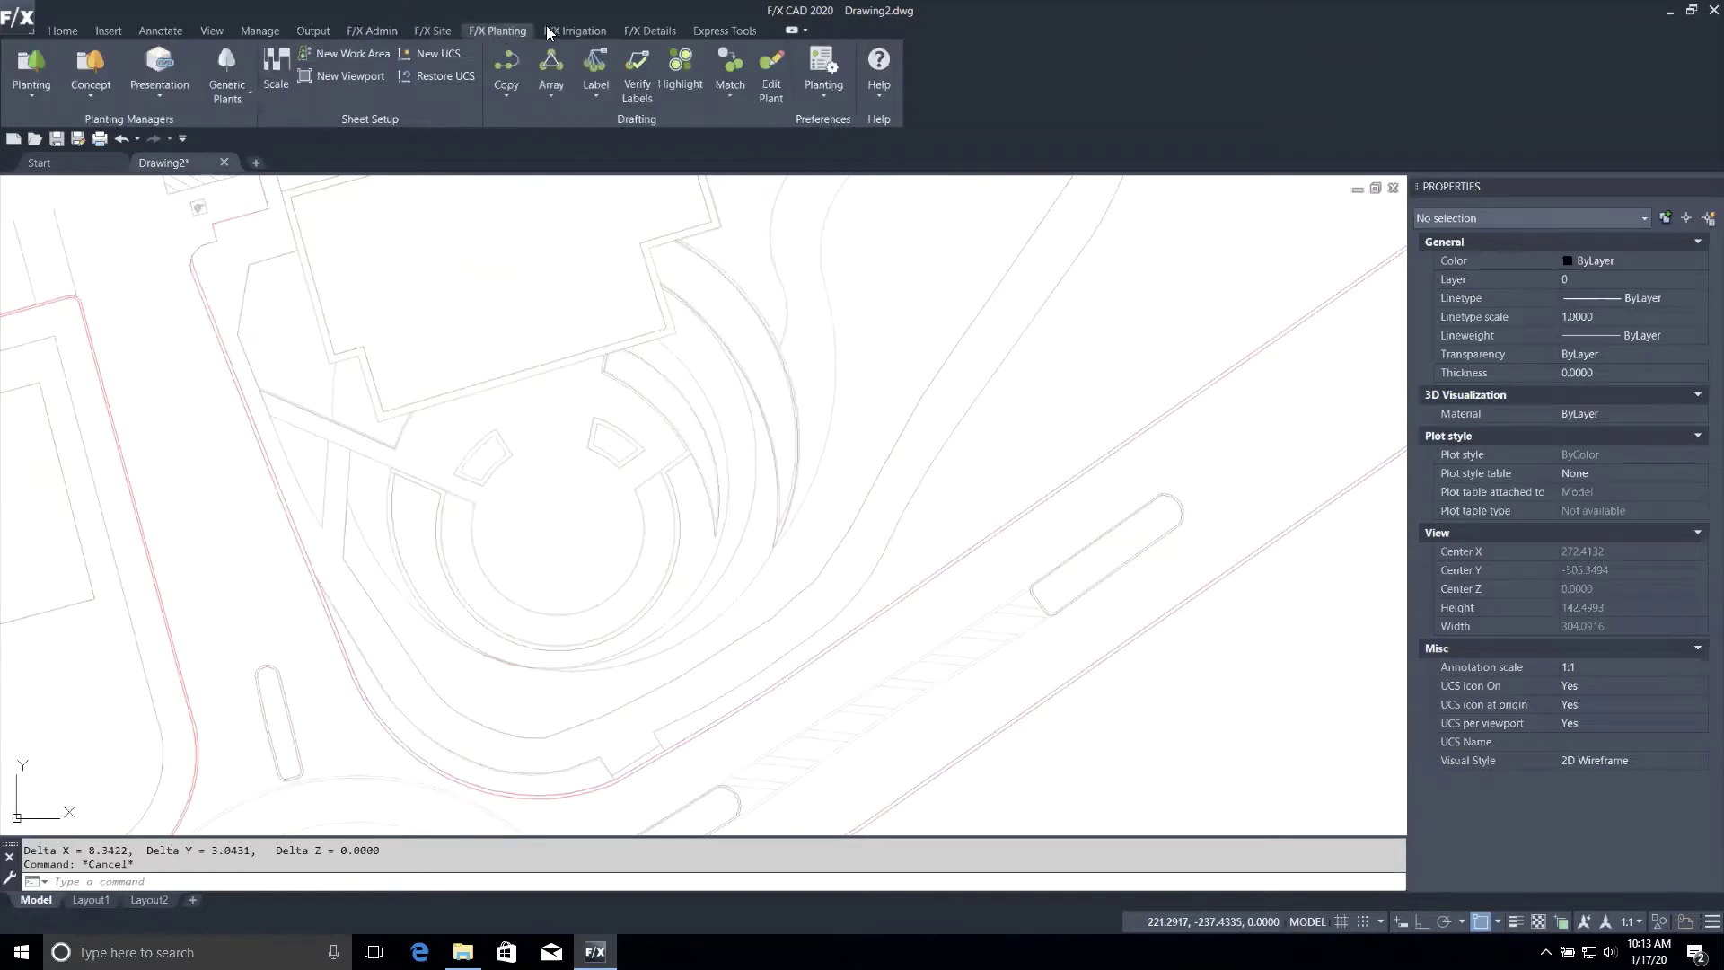
left_click(584, 30)
left_click(432, 31)
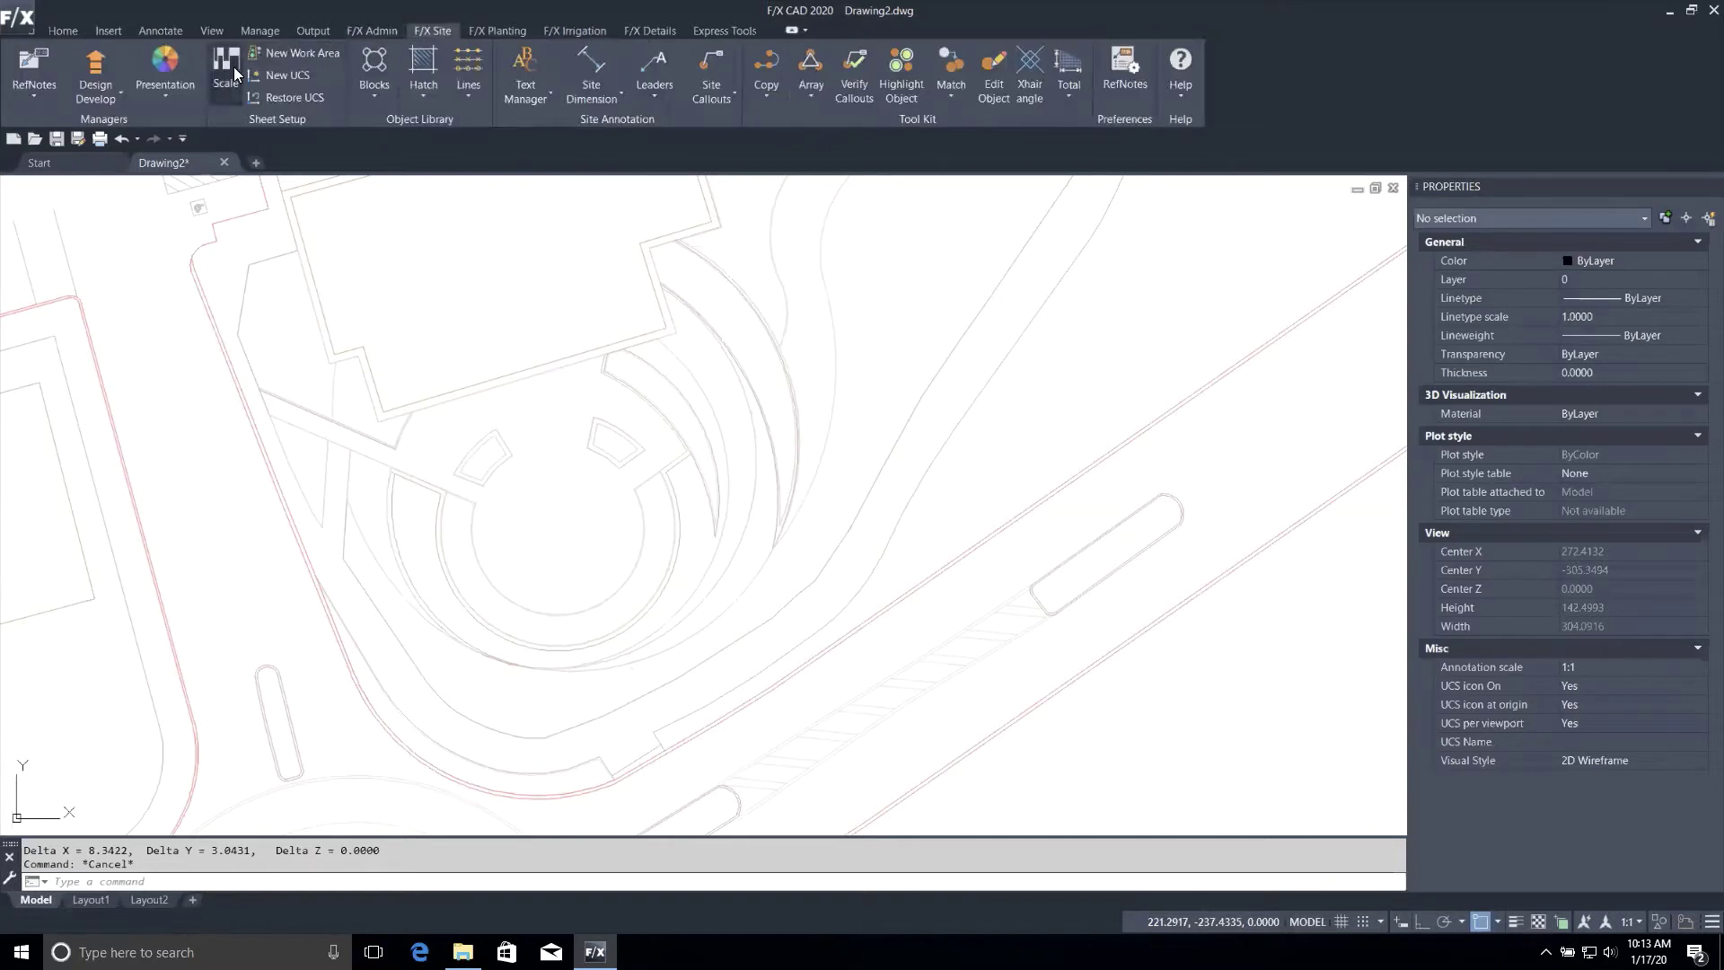
Set the plot scale to 1" = 20 FT with imperial units and decimal feet as the drawing units.
left_click(372, 30)
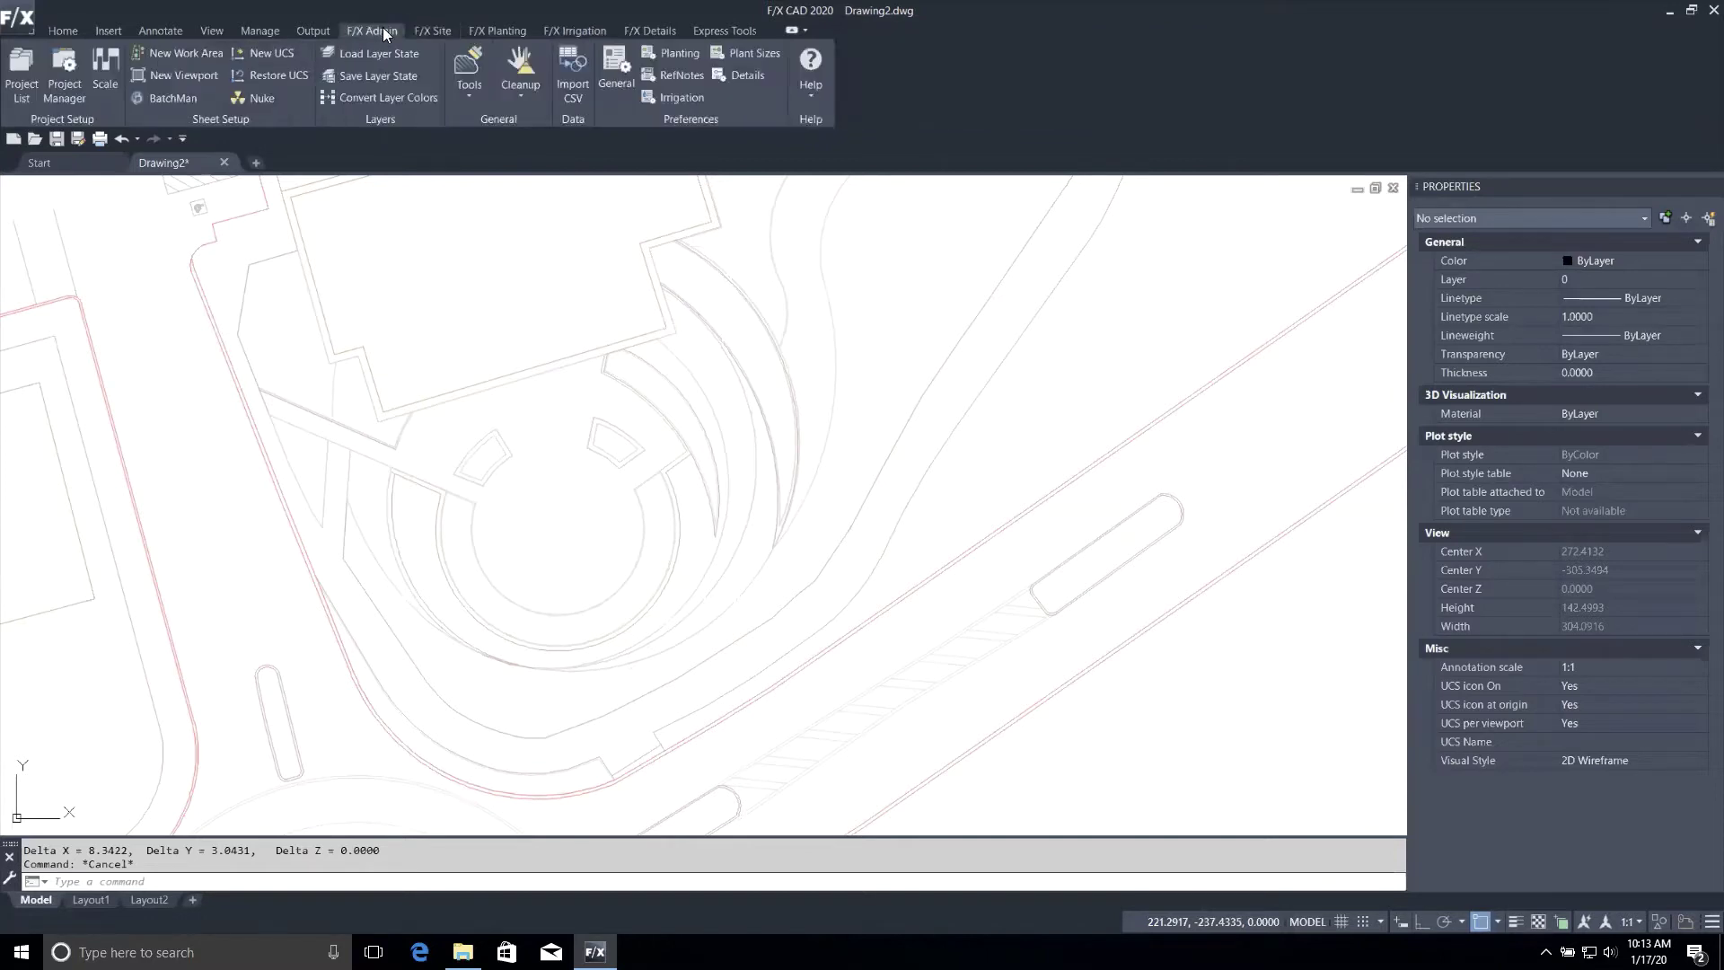
left_click(109, 59)
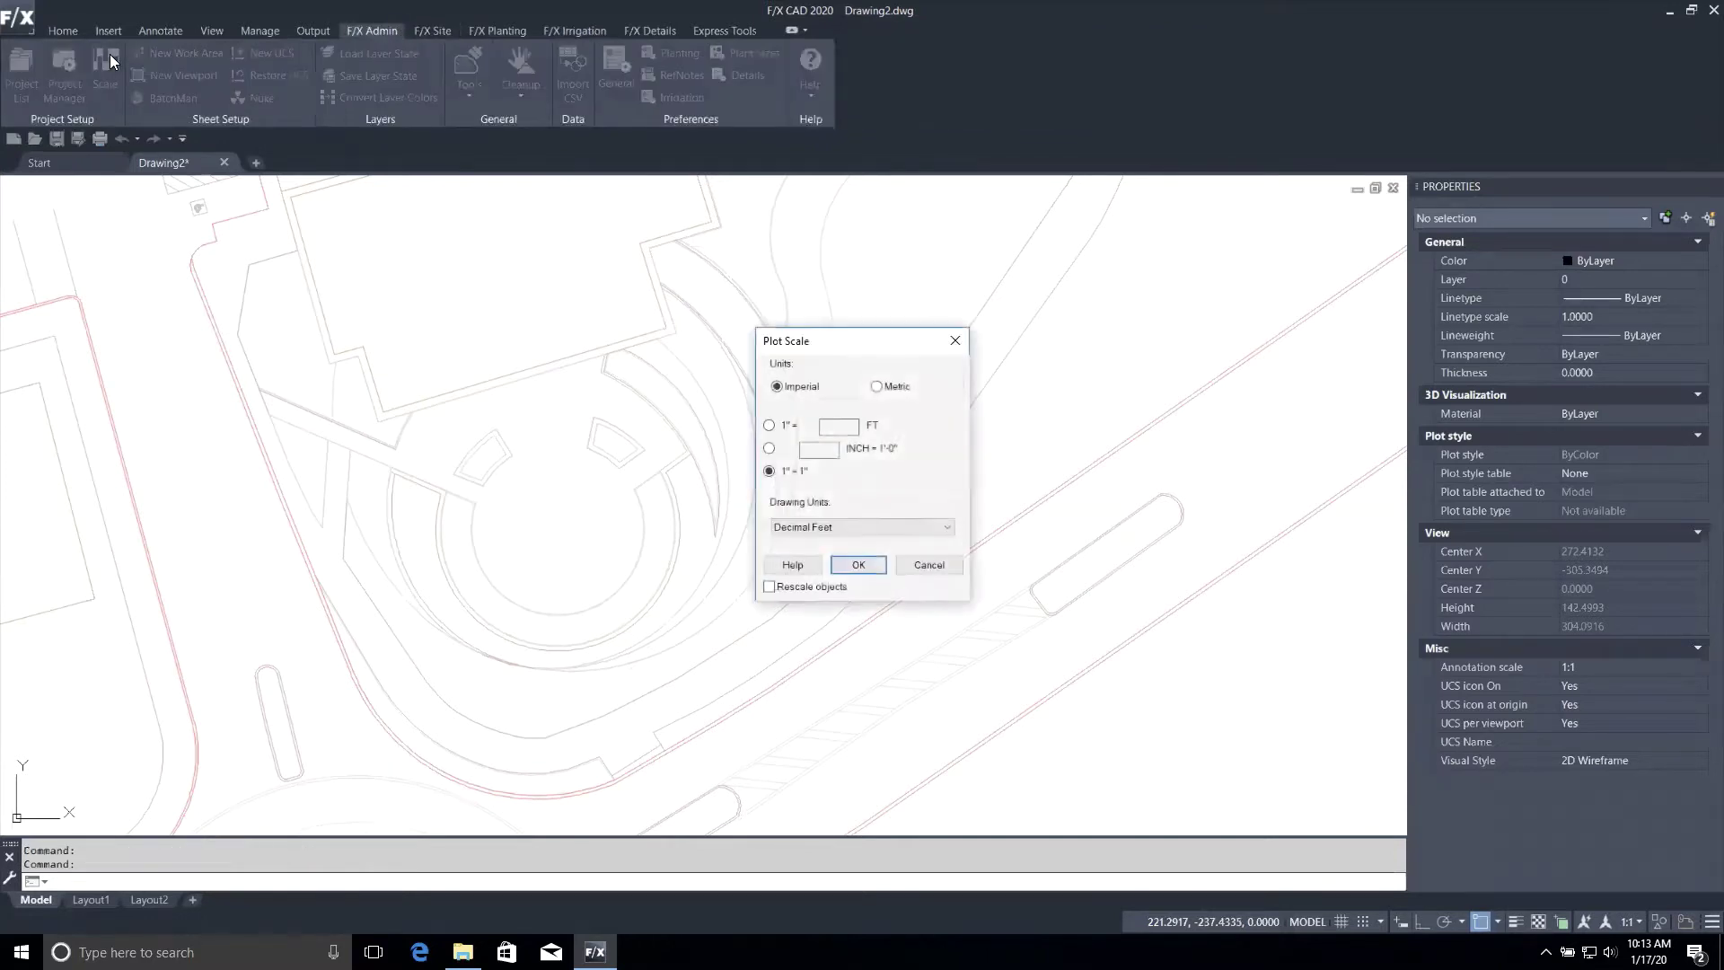
left_click_drag(830, 342, 628, 295)
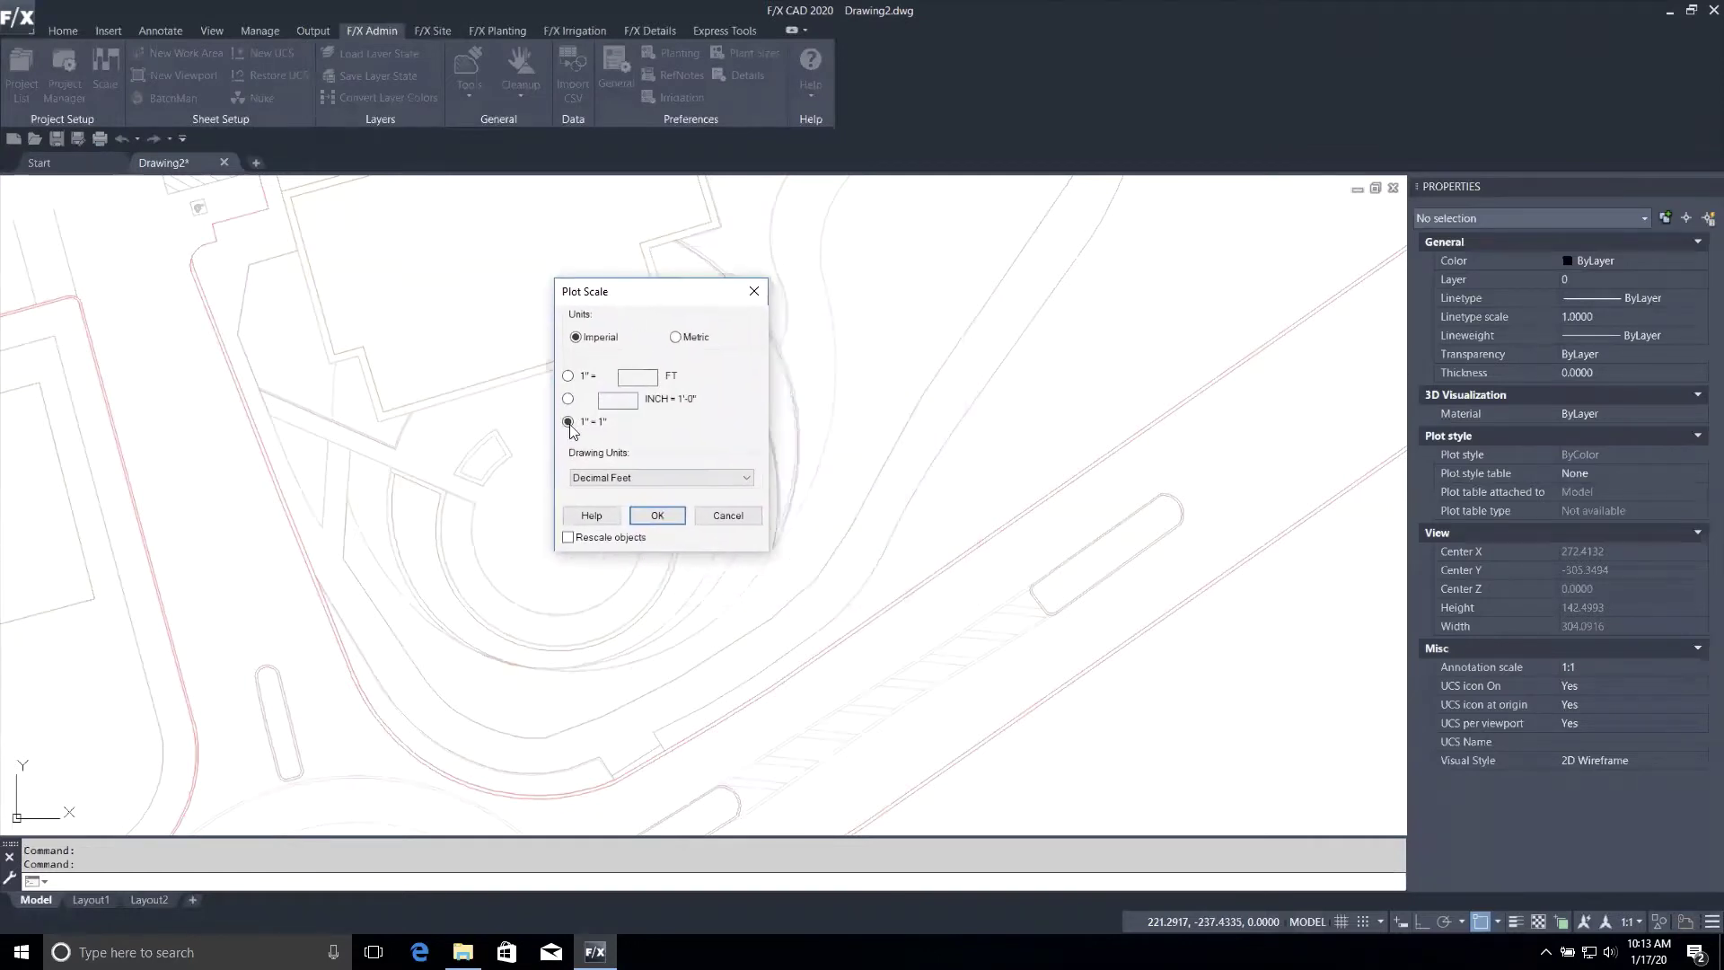
left_click(567, 375)
type("20")
left_click(674, 516)
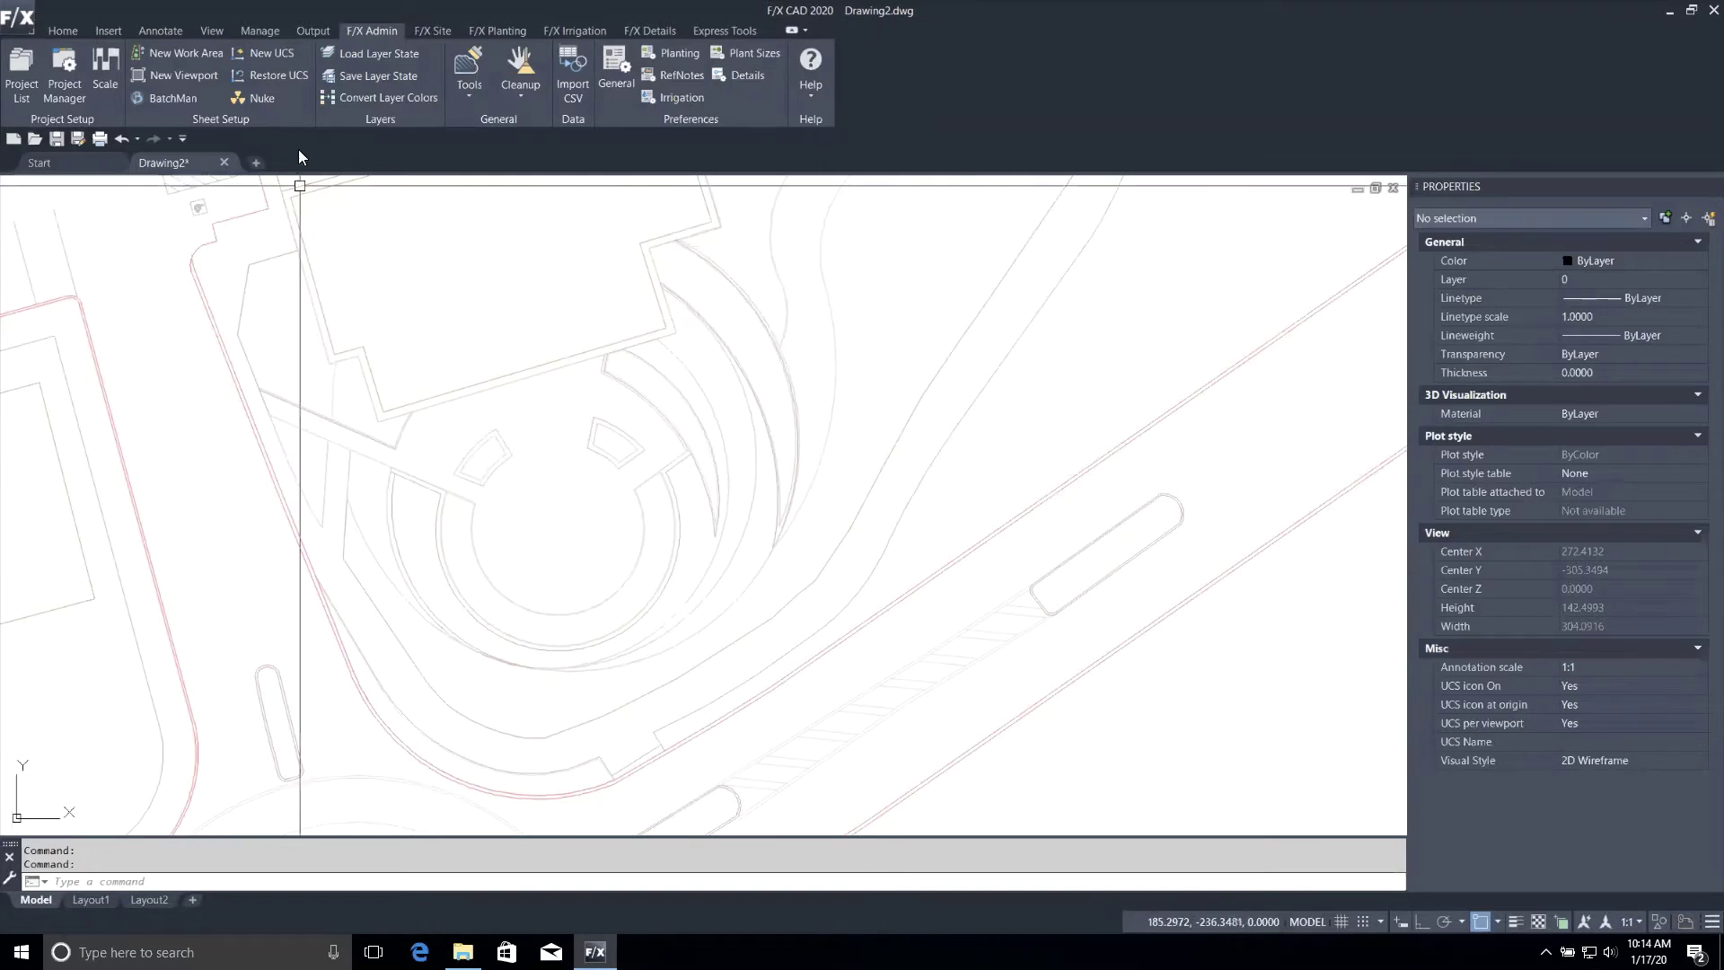
Start a new Land F/X project with the number 012020 and the name Webinar 102.
left_click(22, 72)
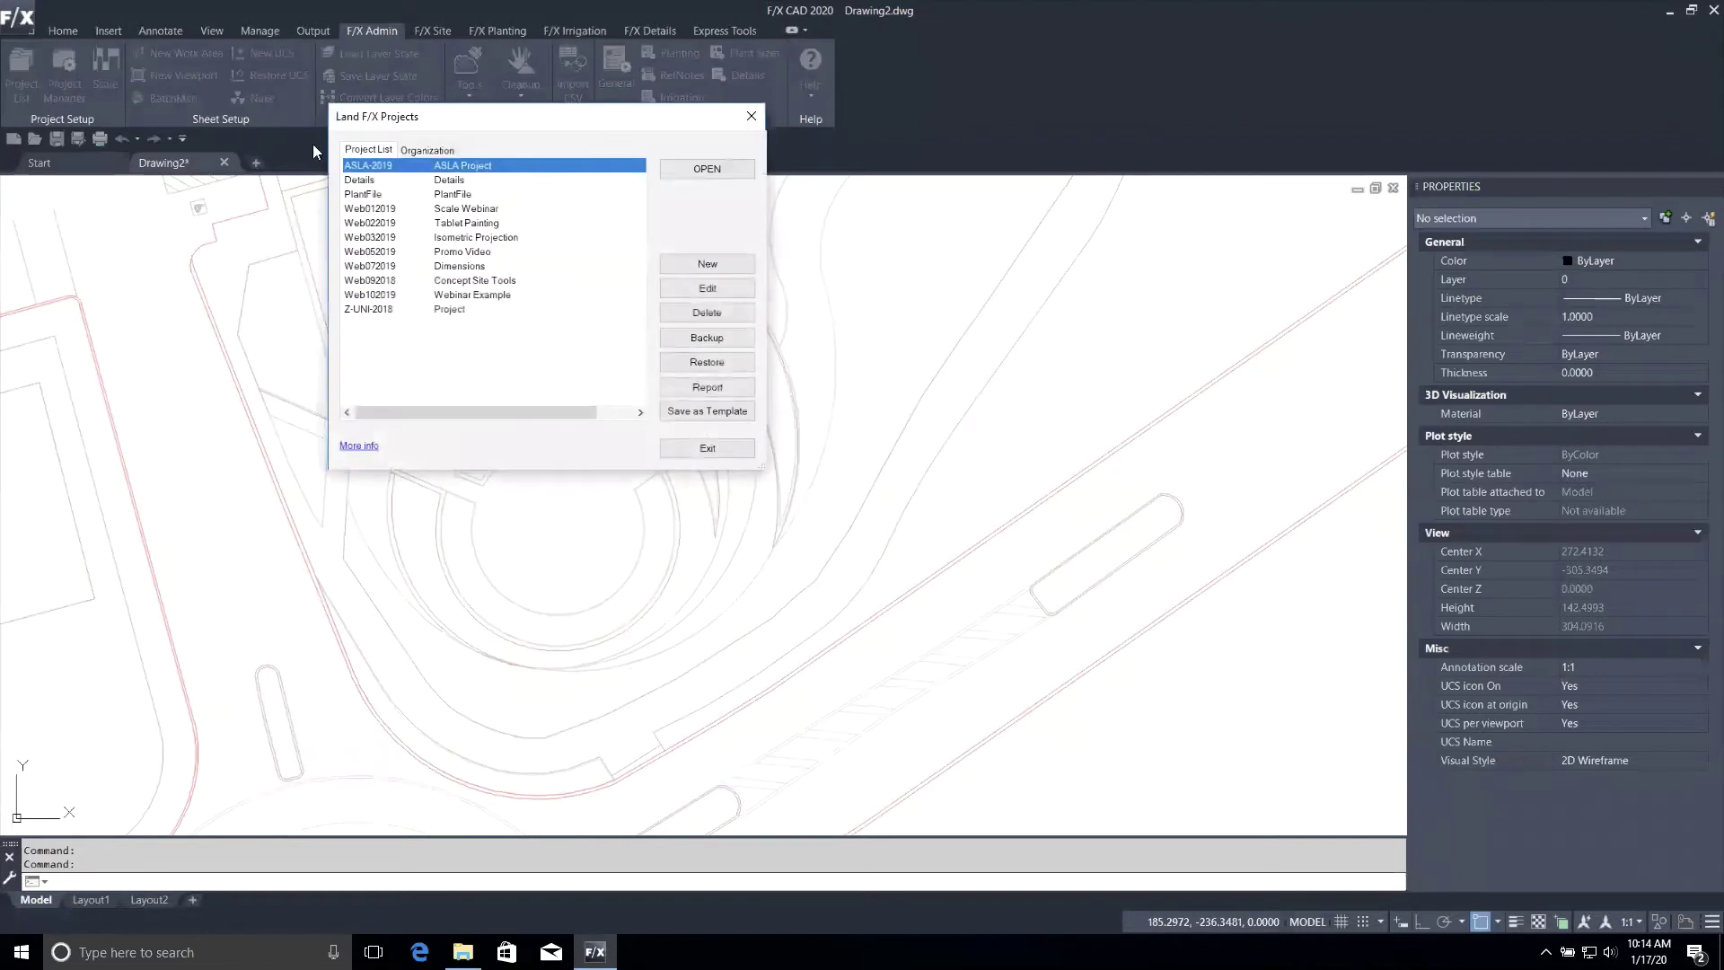
left_click_drag(488, 117, 484, 193)
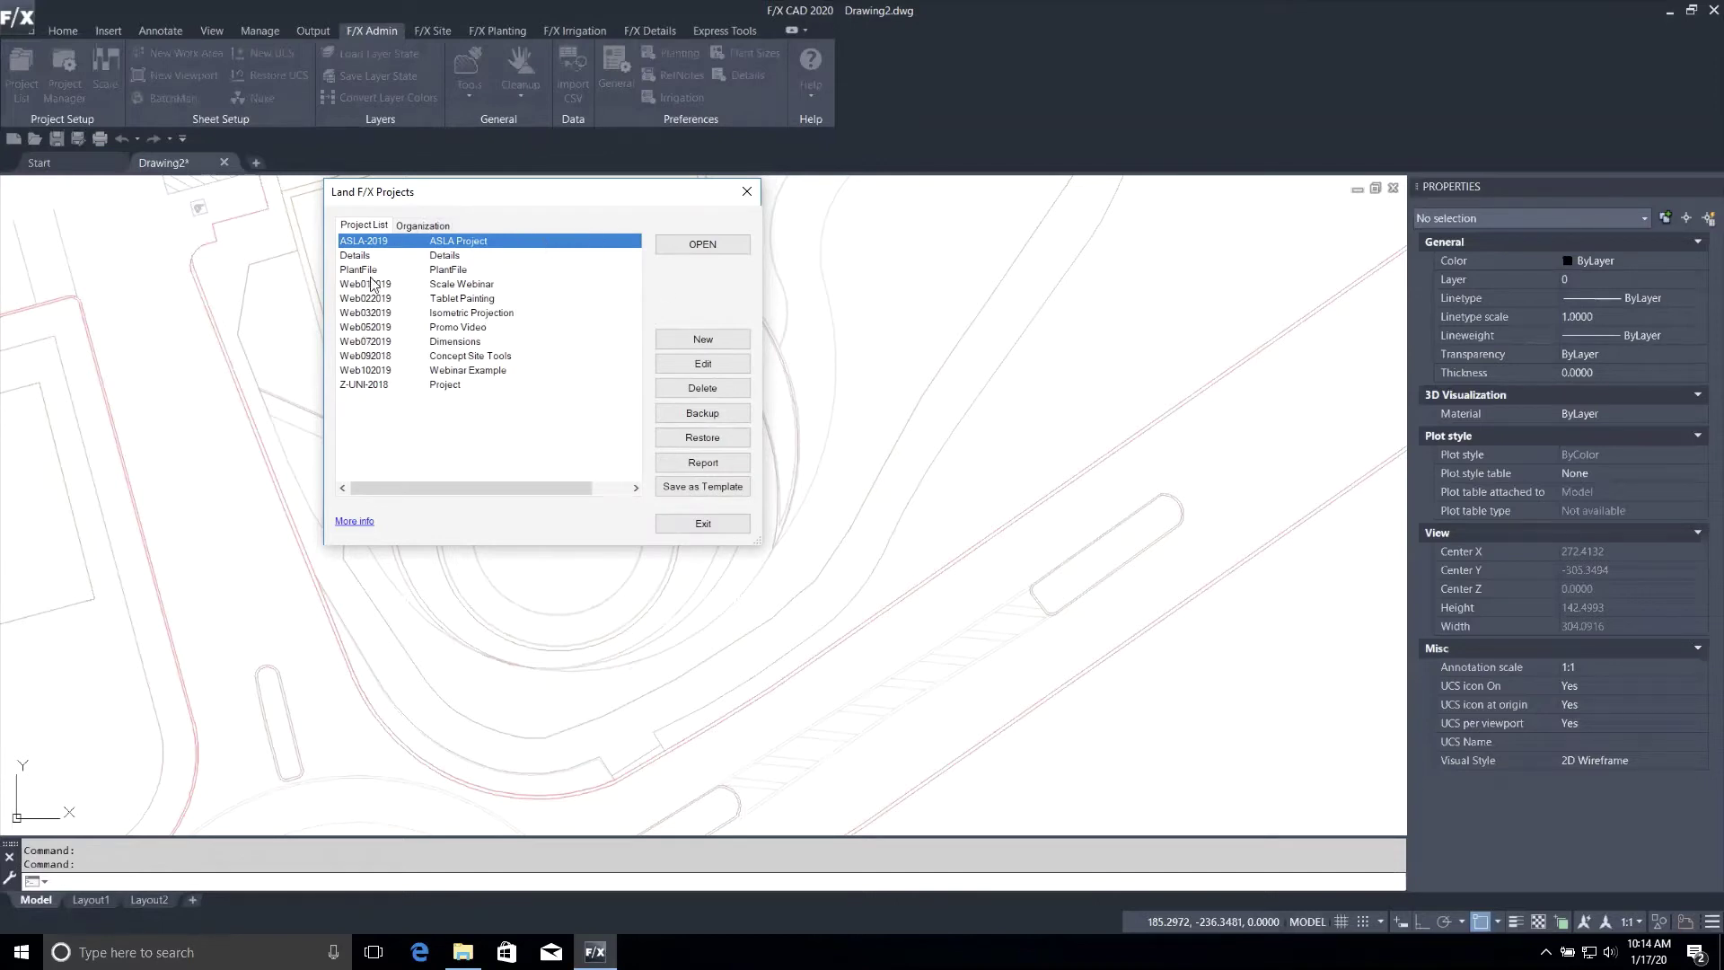
left_click(679, 339)
left_click_drag(908, 381, 703, 355)
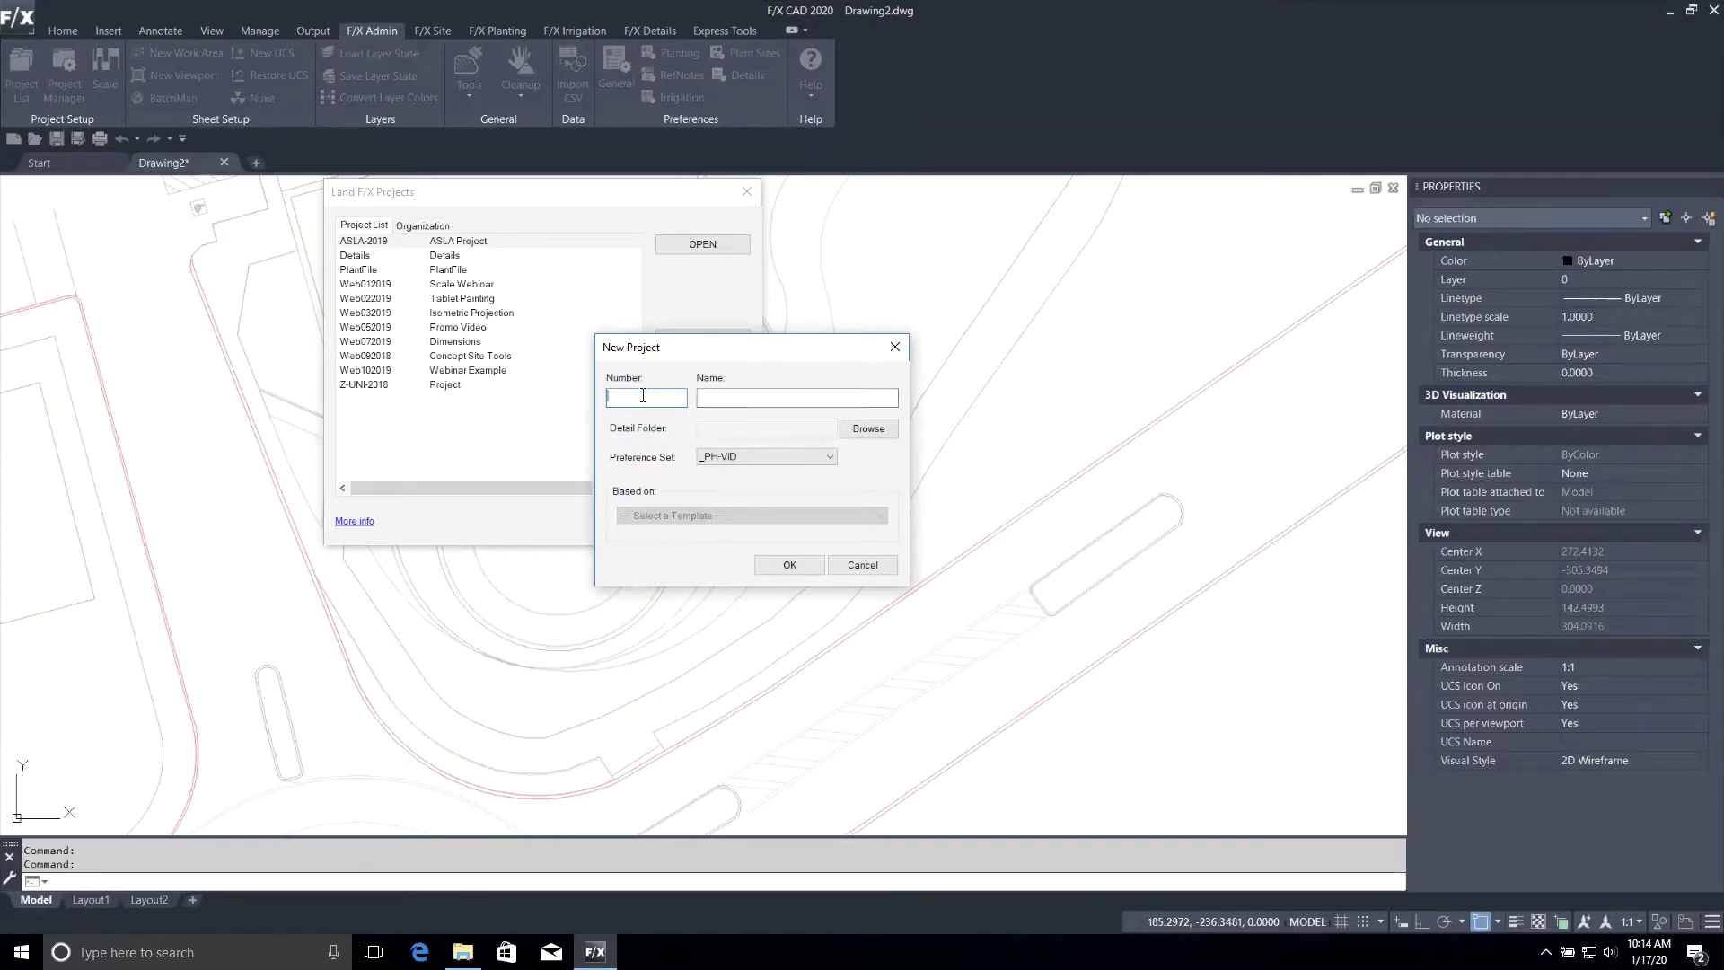
type("012020")
left_click(726, 400)
type("Webinar")
key("BackSpace")
key("BackSpace")
key("BackSpace")
key("BackSpace")
key("BackSpace")
type("binar 102")
Assign the Imperial preference set to the new project, create it and accept its project information.
left_click(820, 454)
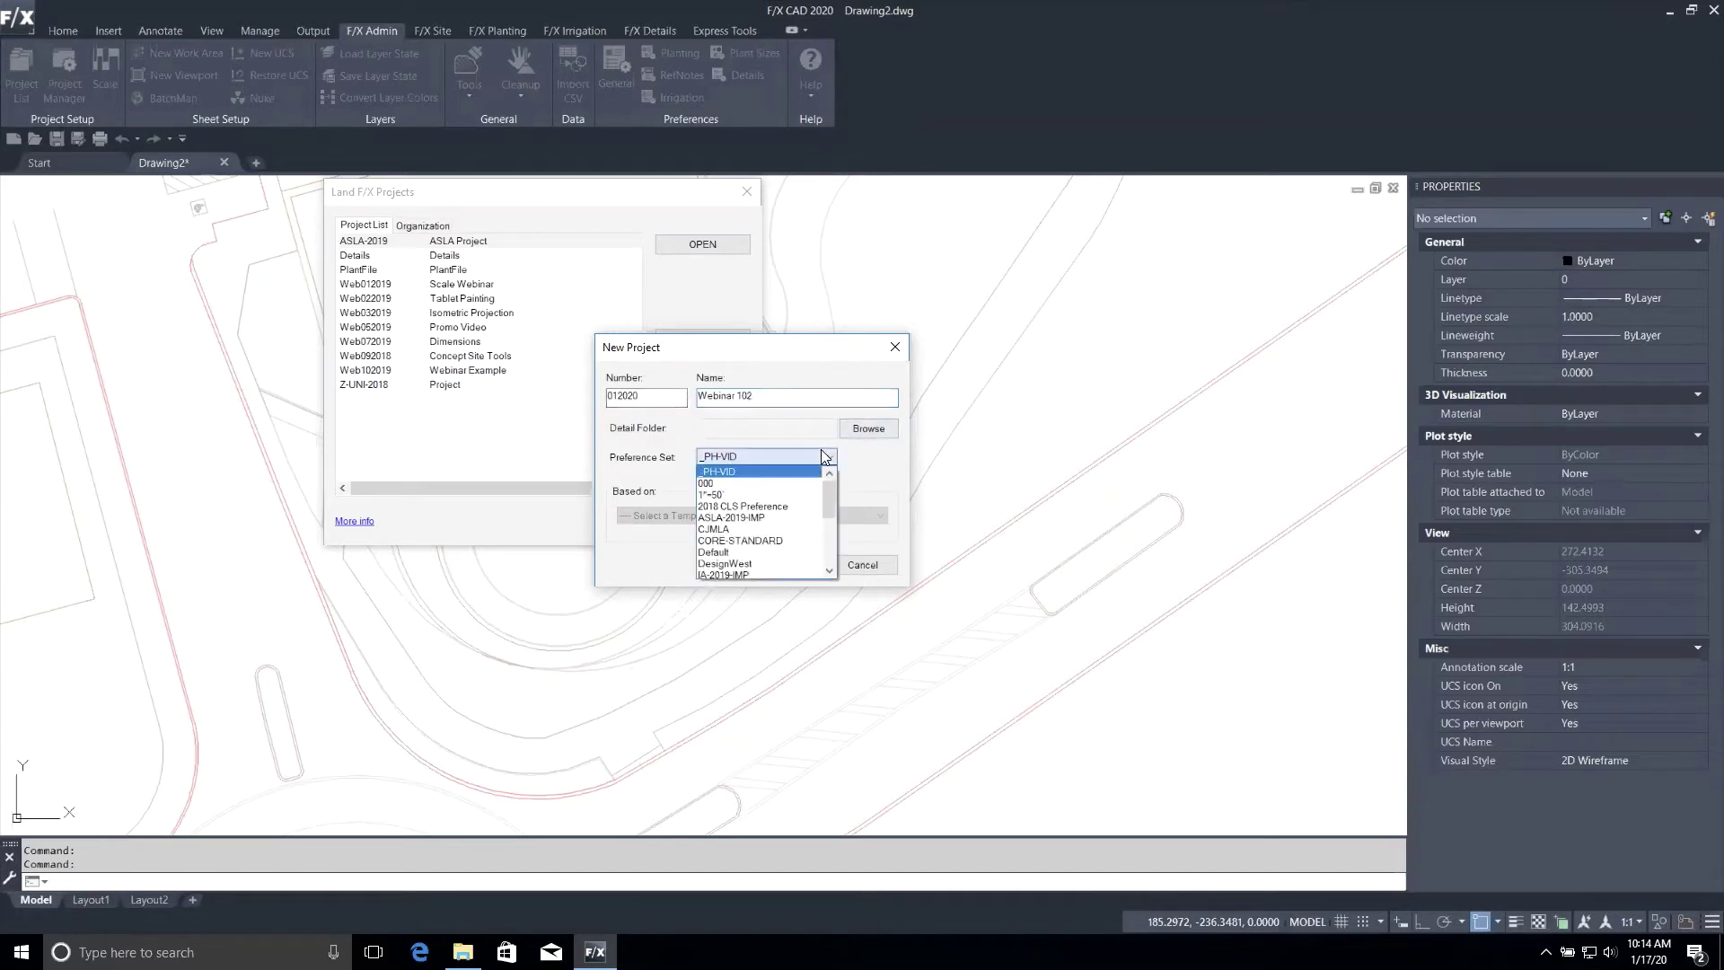
scroll(804, 489, "down", 2)
left_click(788, 514)
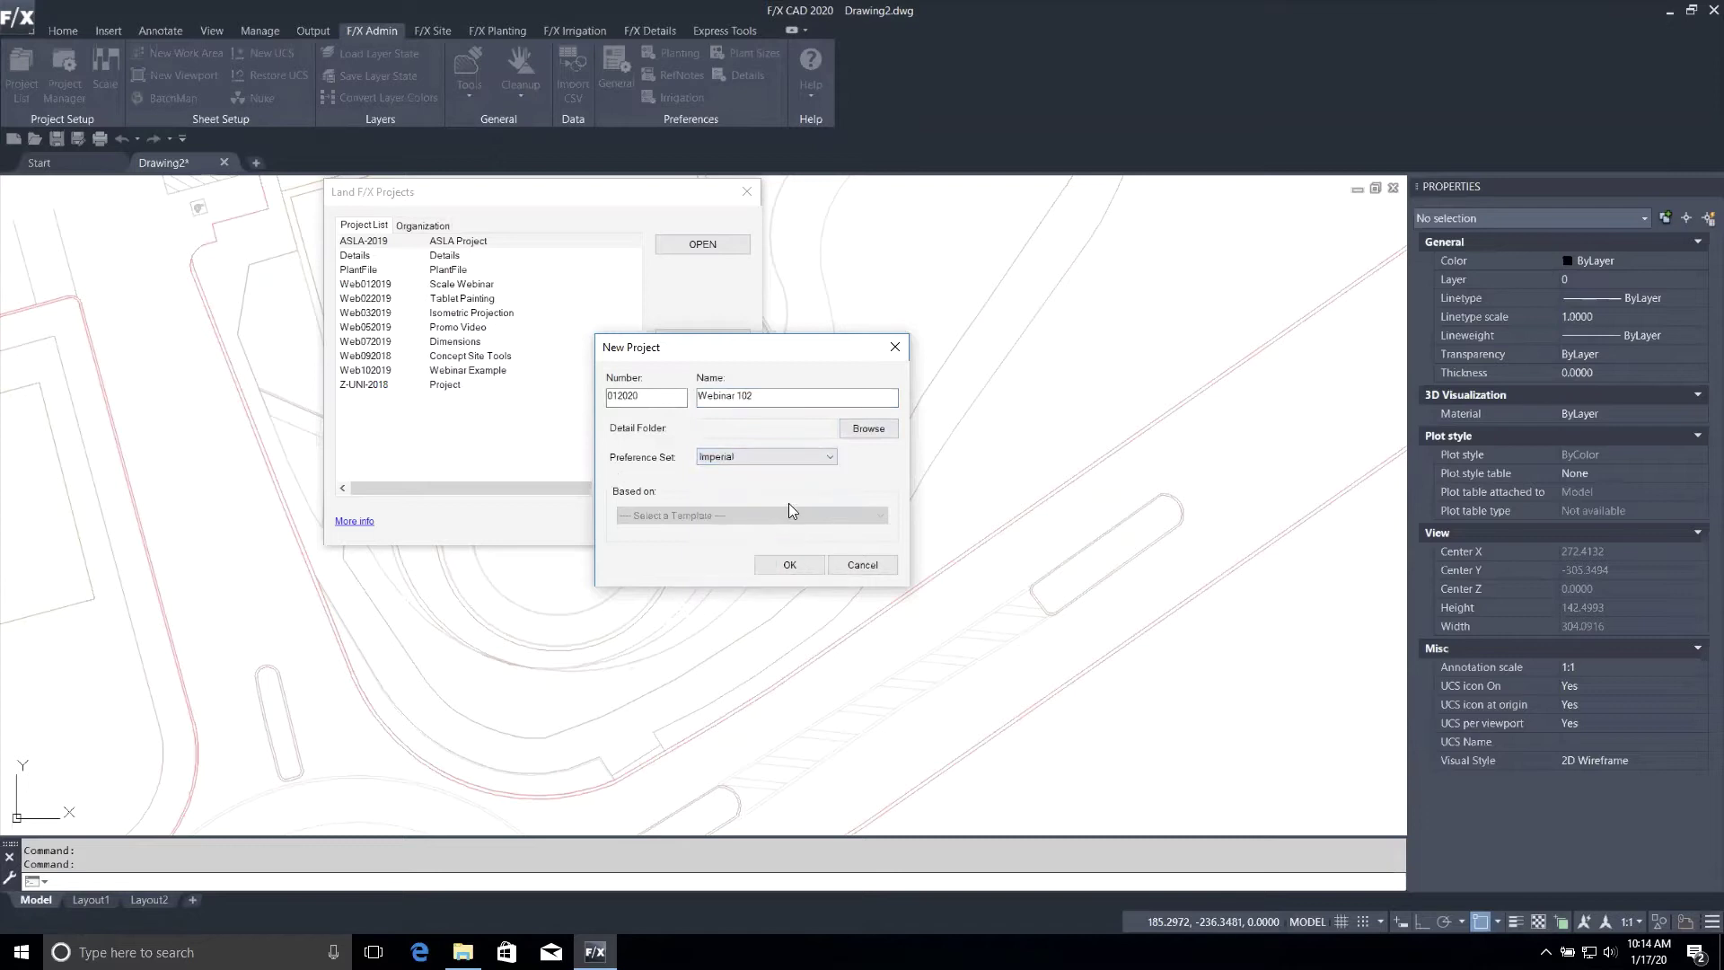
left_click(790, 565)
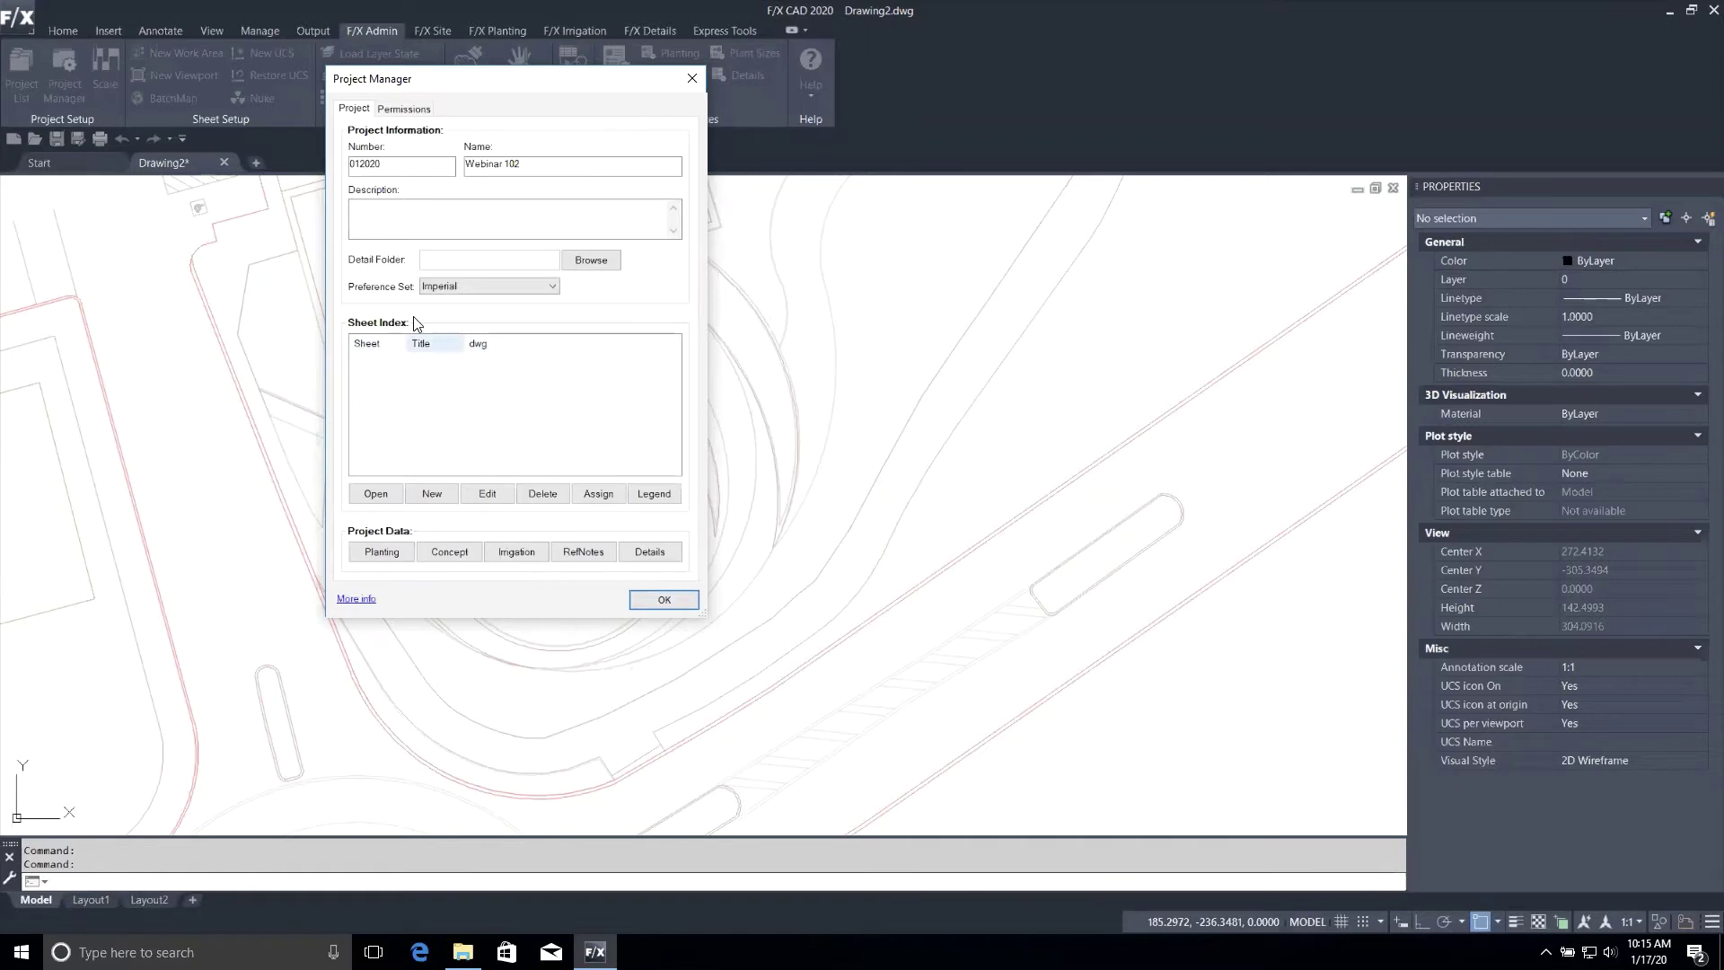
left_click(673, 600)
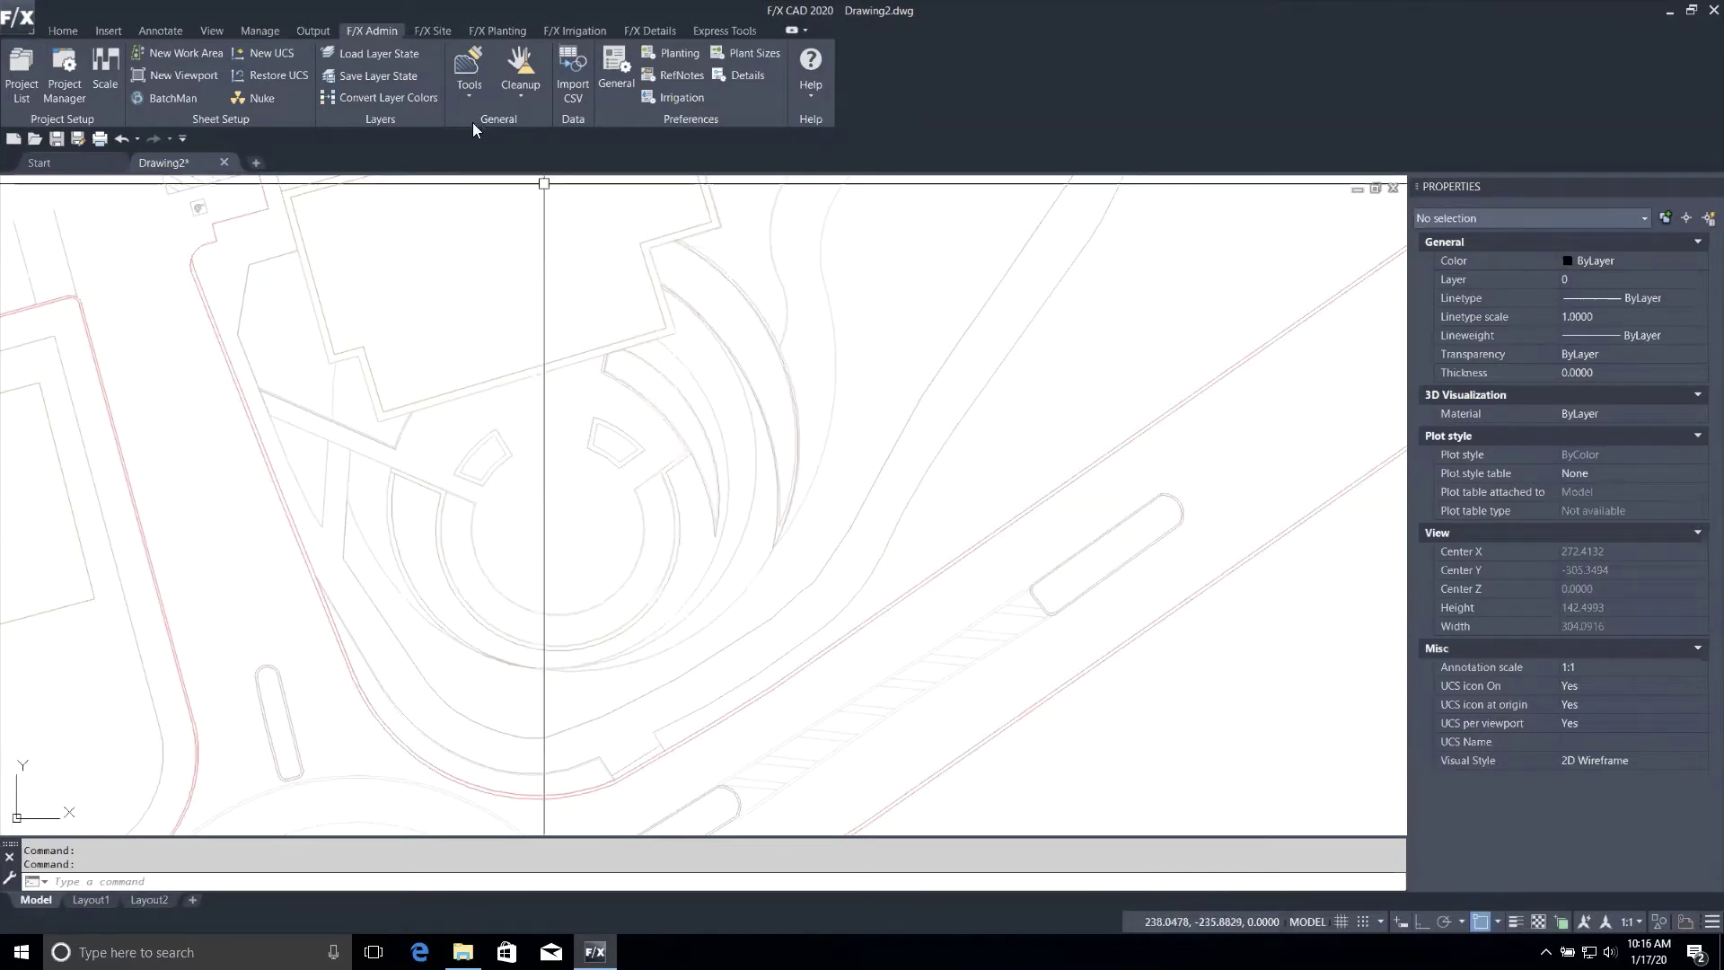
Open the RefNote Manager and start a new reference note.
left_click(430, 31)
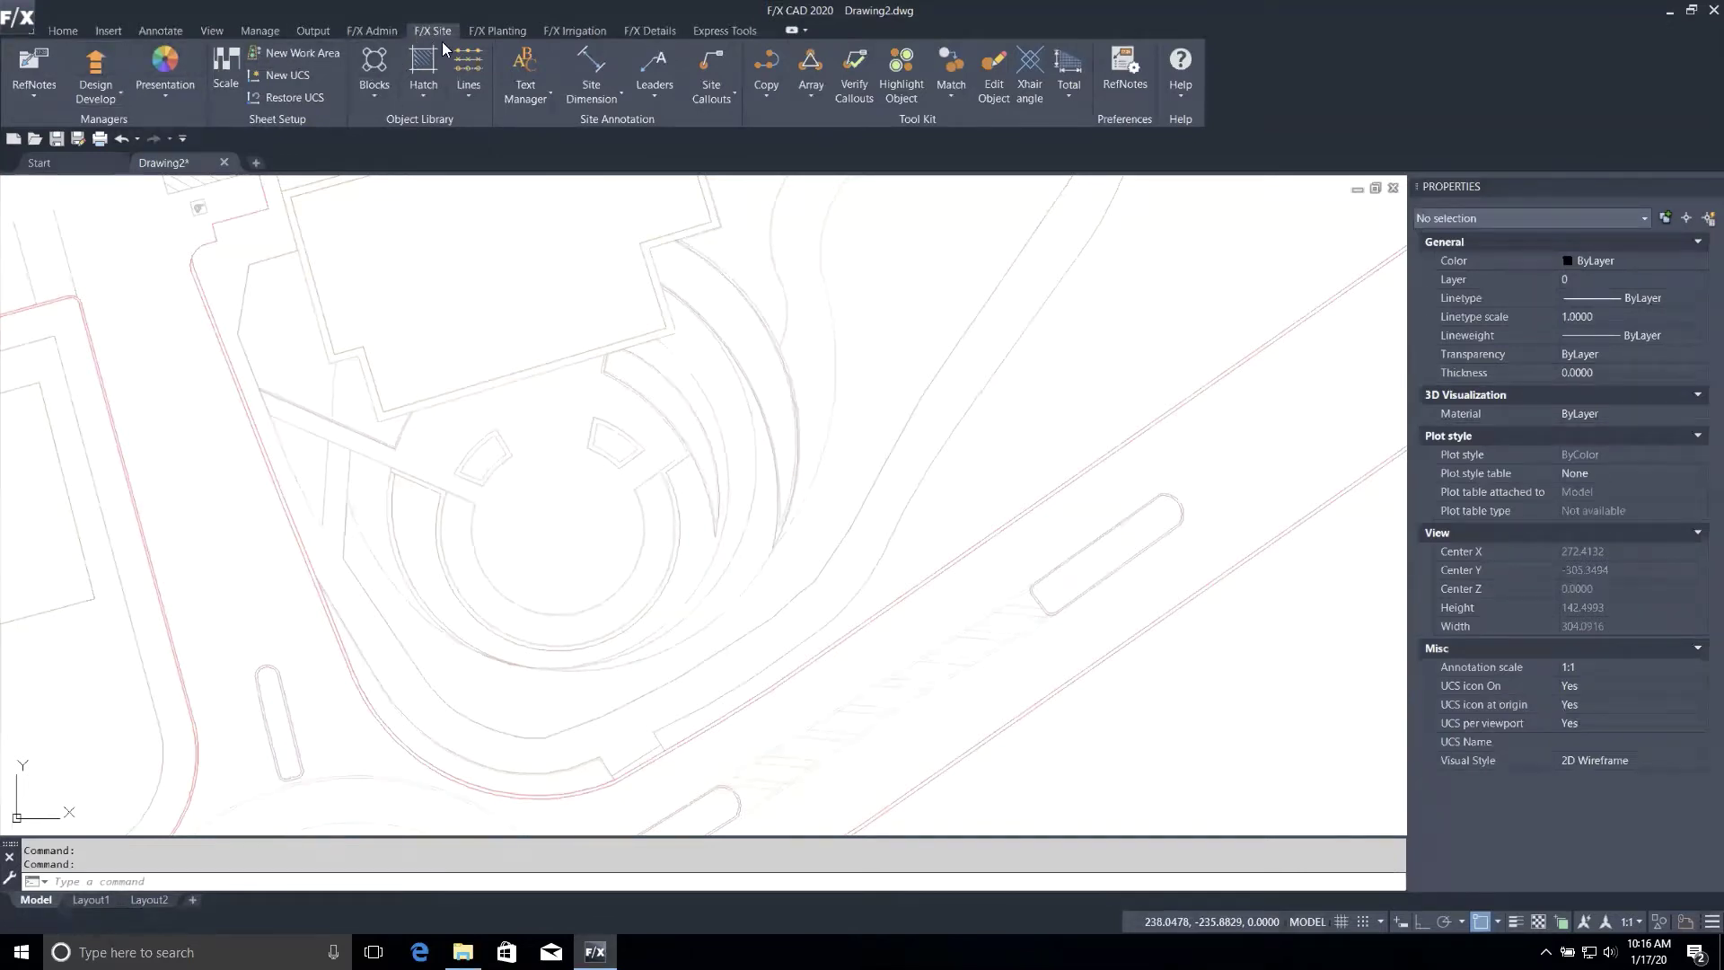
left_click(33, 65)
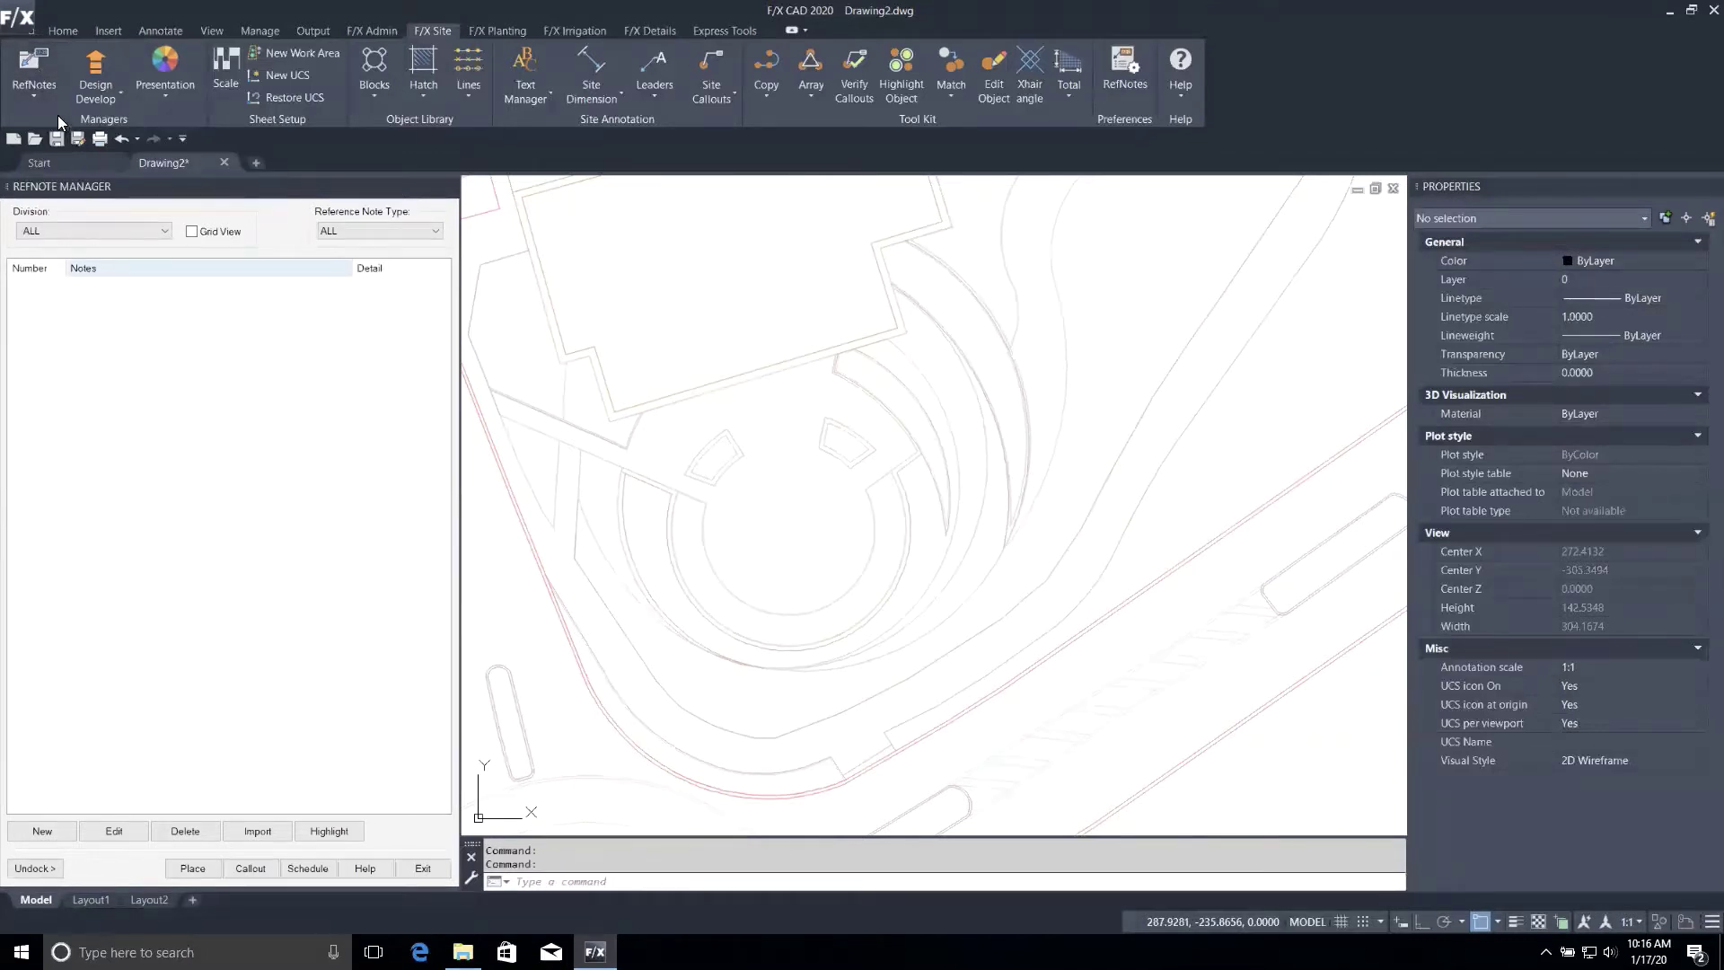
left_click(40, 91)
left_click(40, 832)
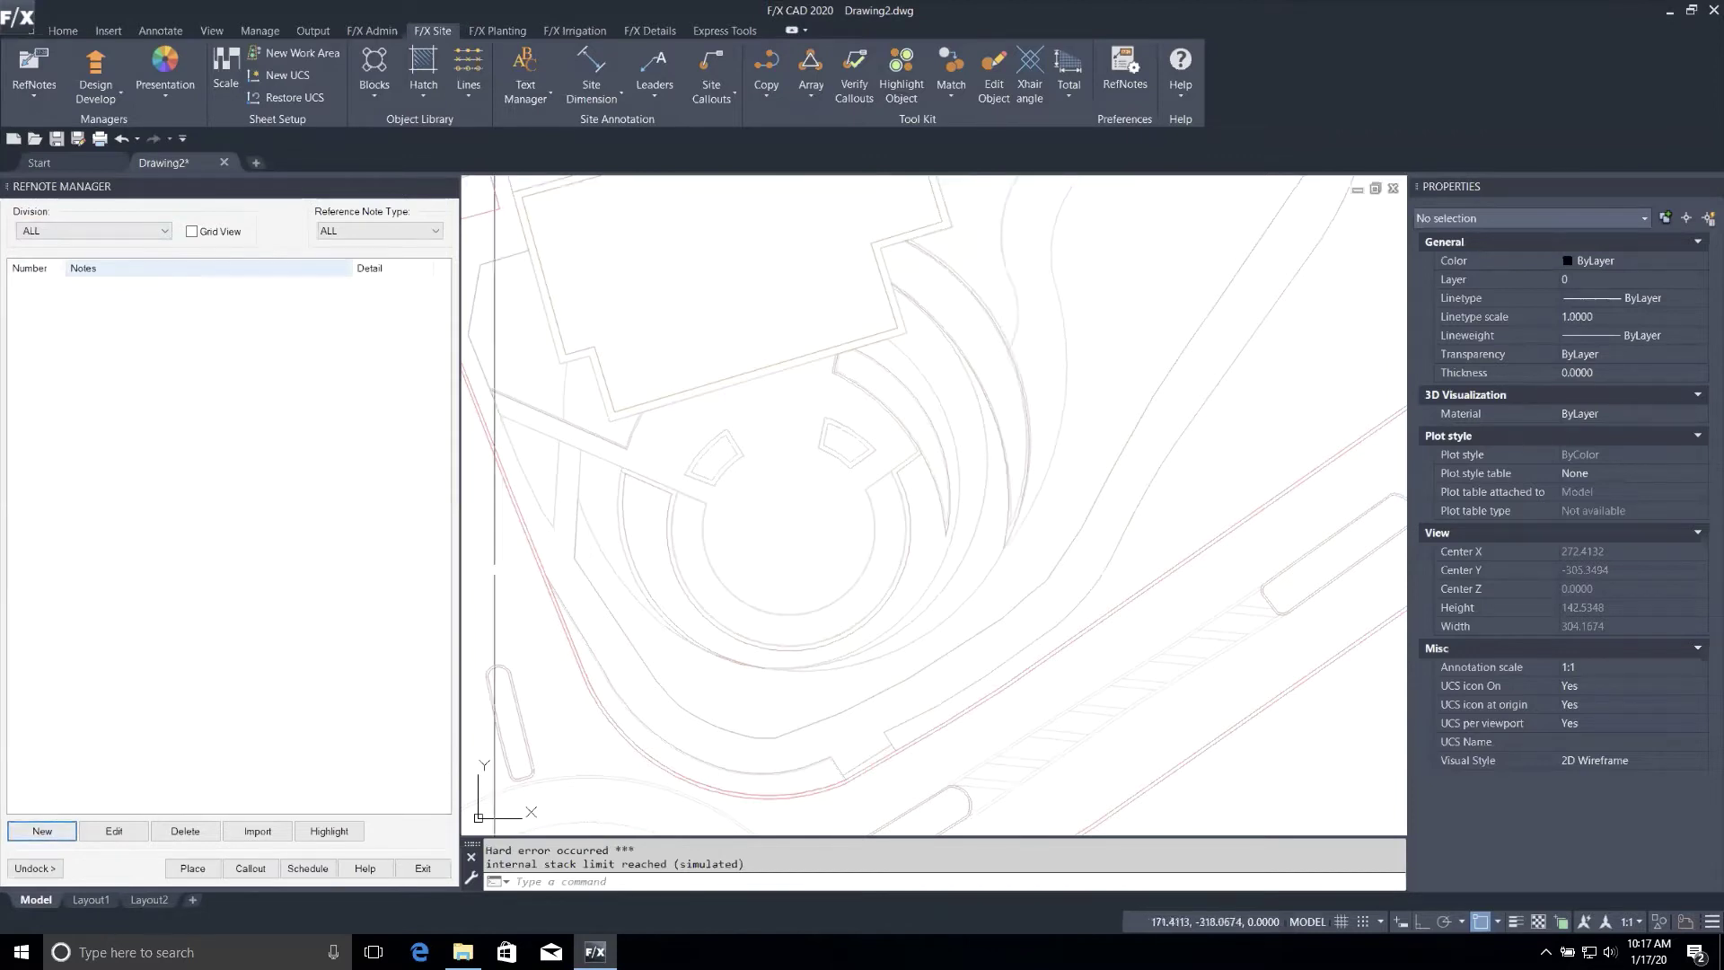
key("Escape")
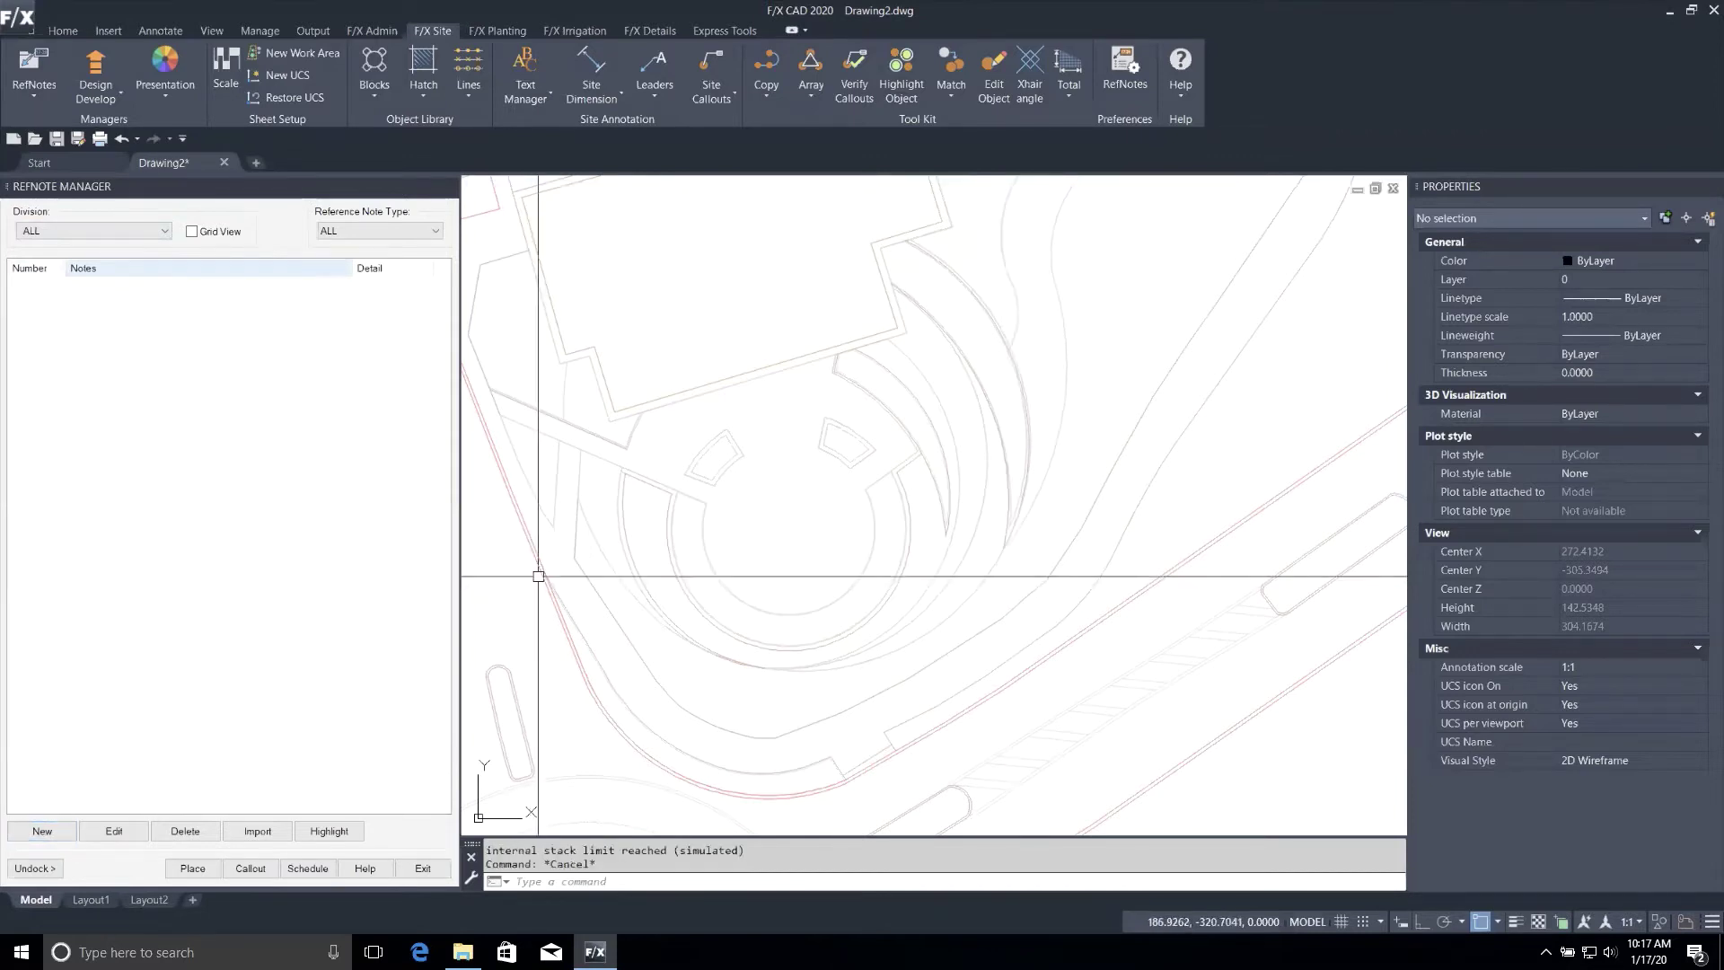
left_click(56, 833)
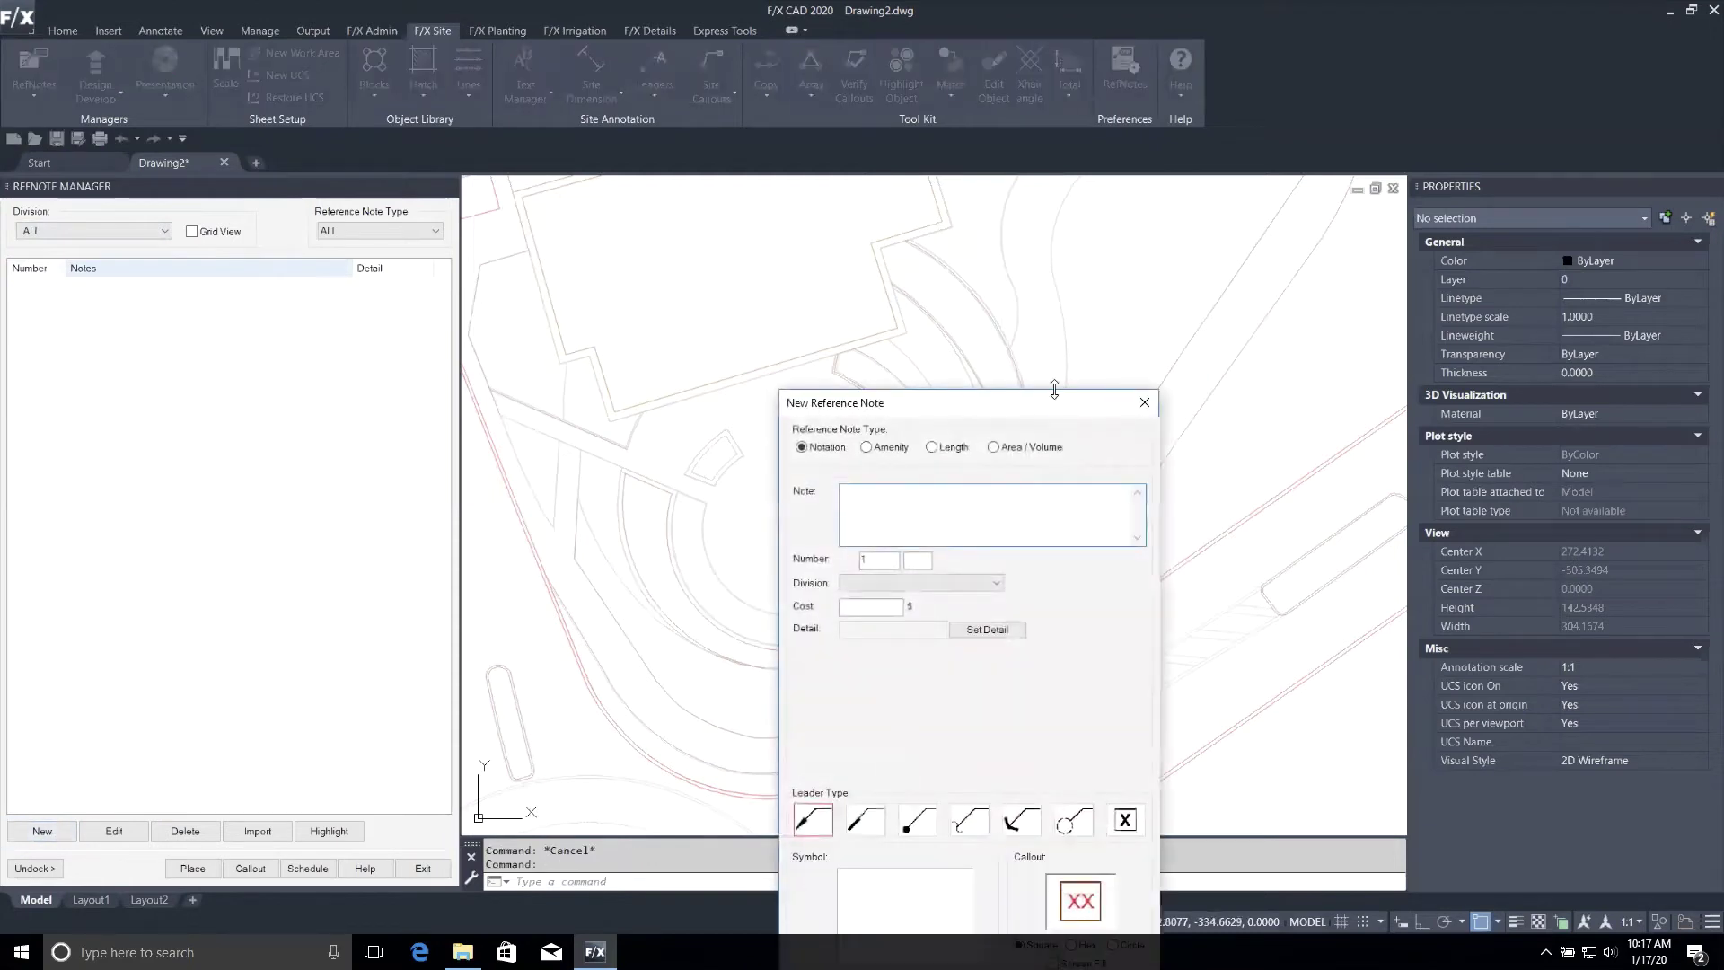
left_click_drag(781, 269, 718, 186)
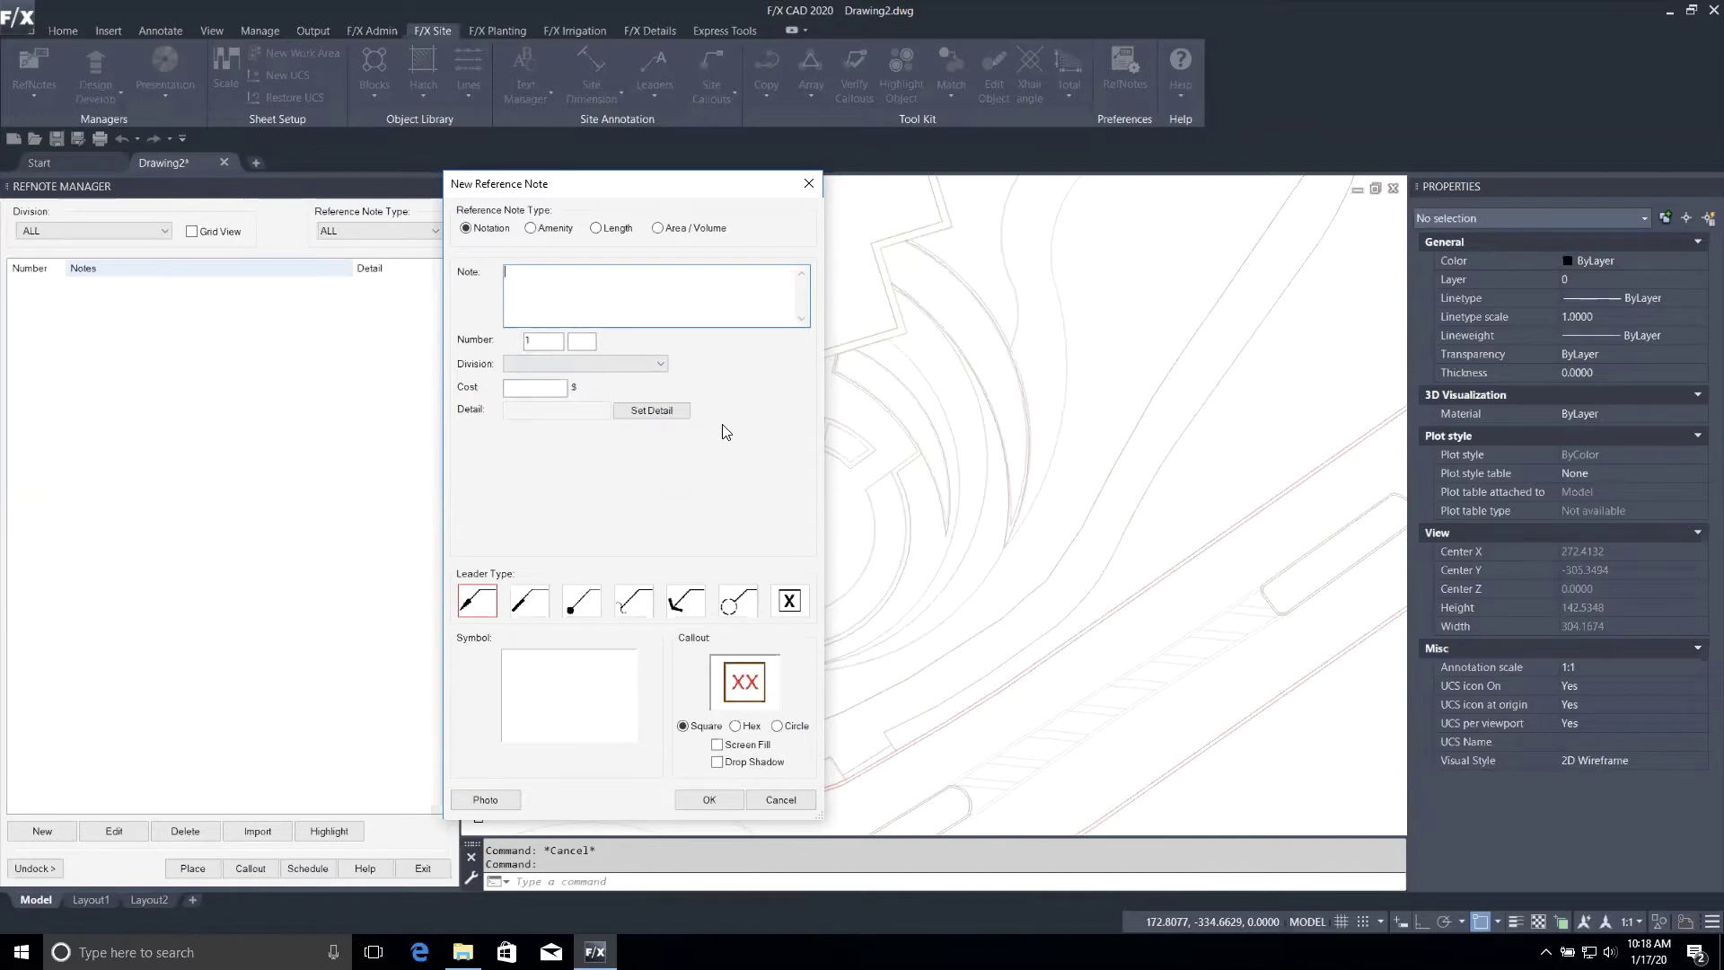
Make the new reference note an Amenity and choose Maglin as the site furnishings manufacturer.
left_click(532, 231)
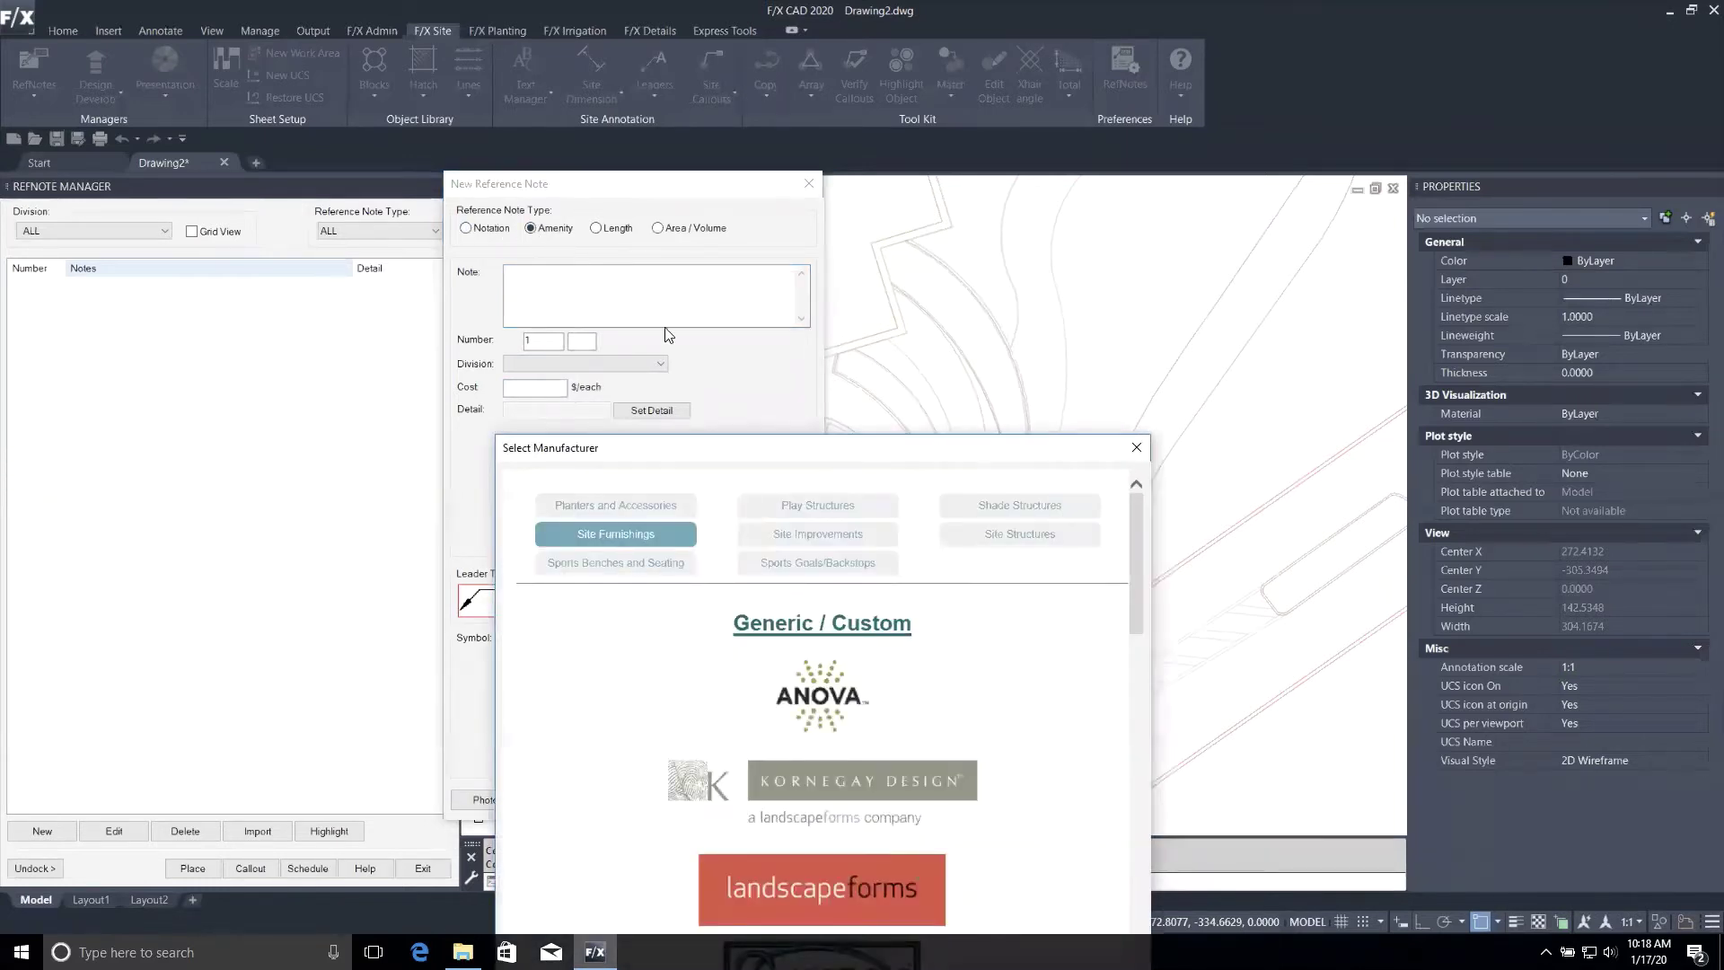
left_click_drag(751, 462, 666, 209)
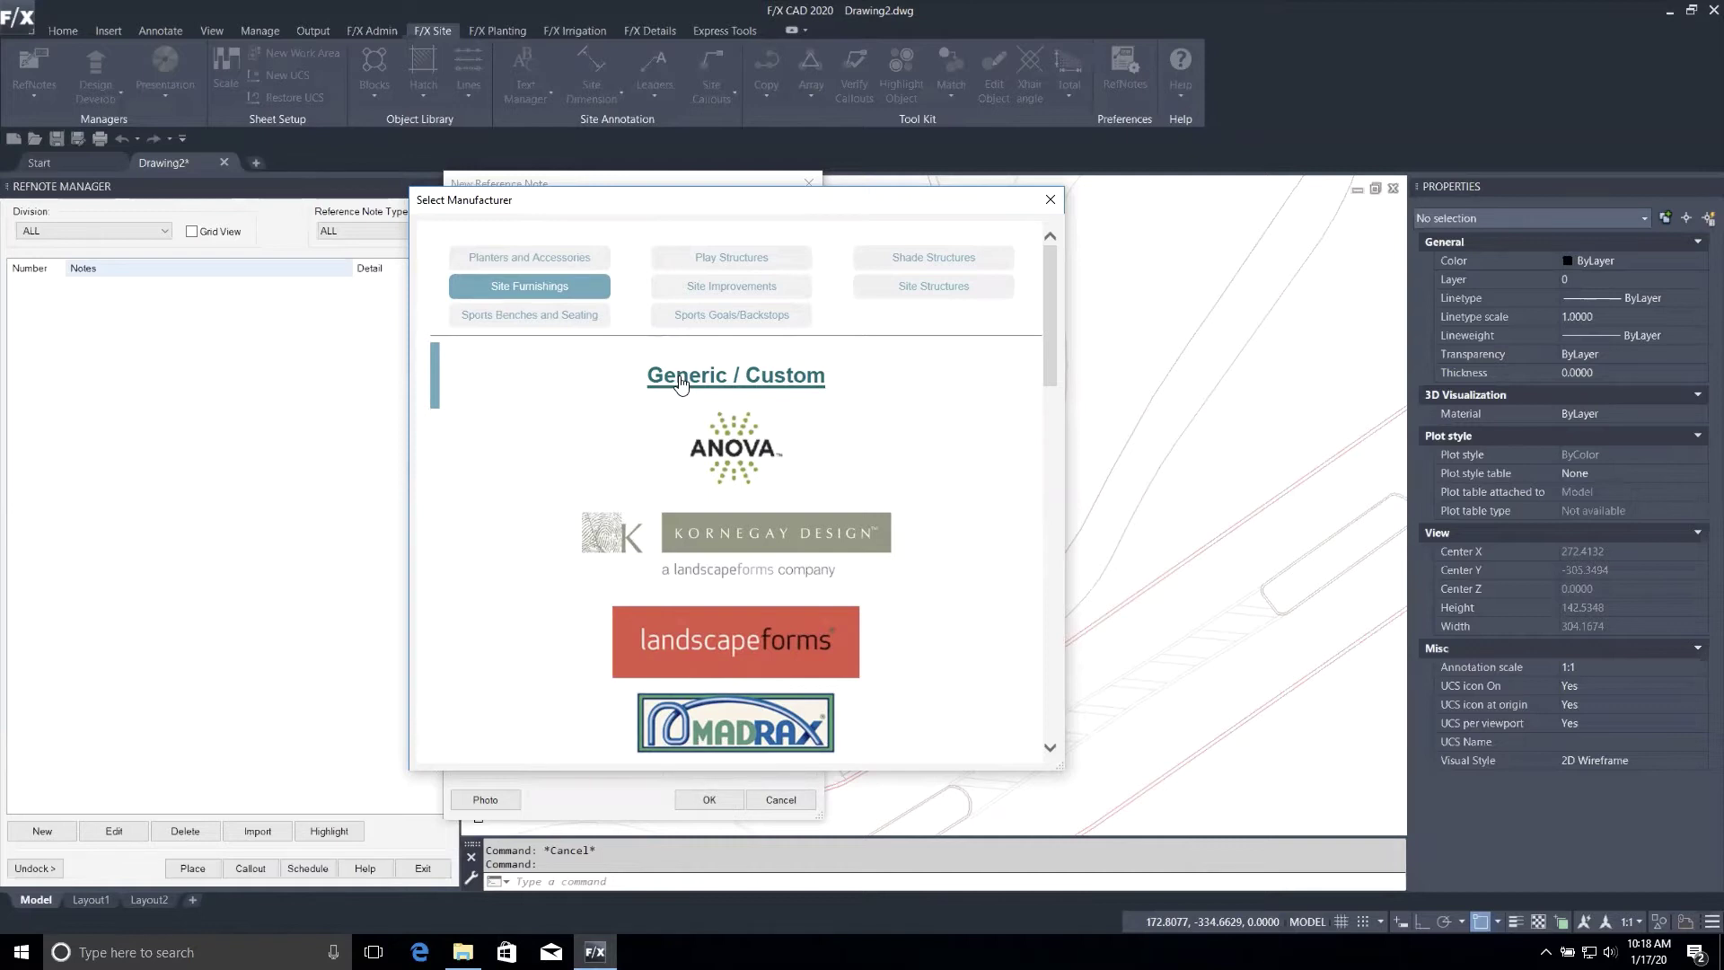
left_click_drag(611, 201, 1058, 219)
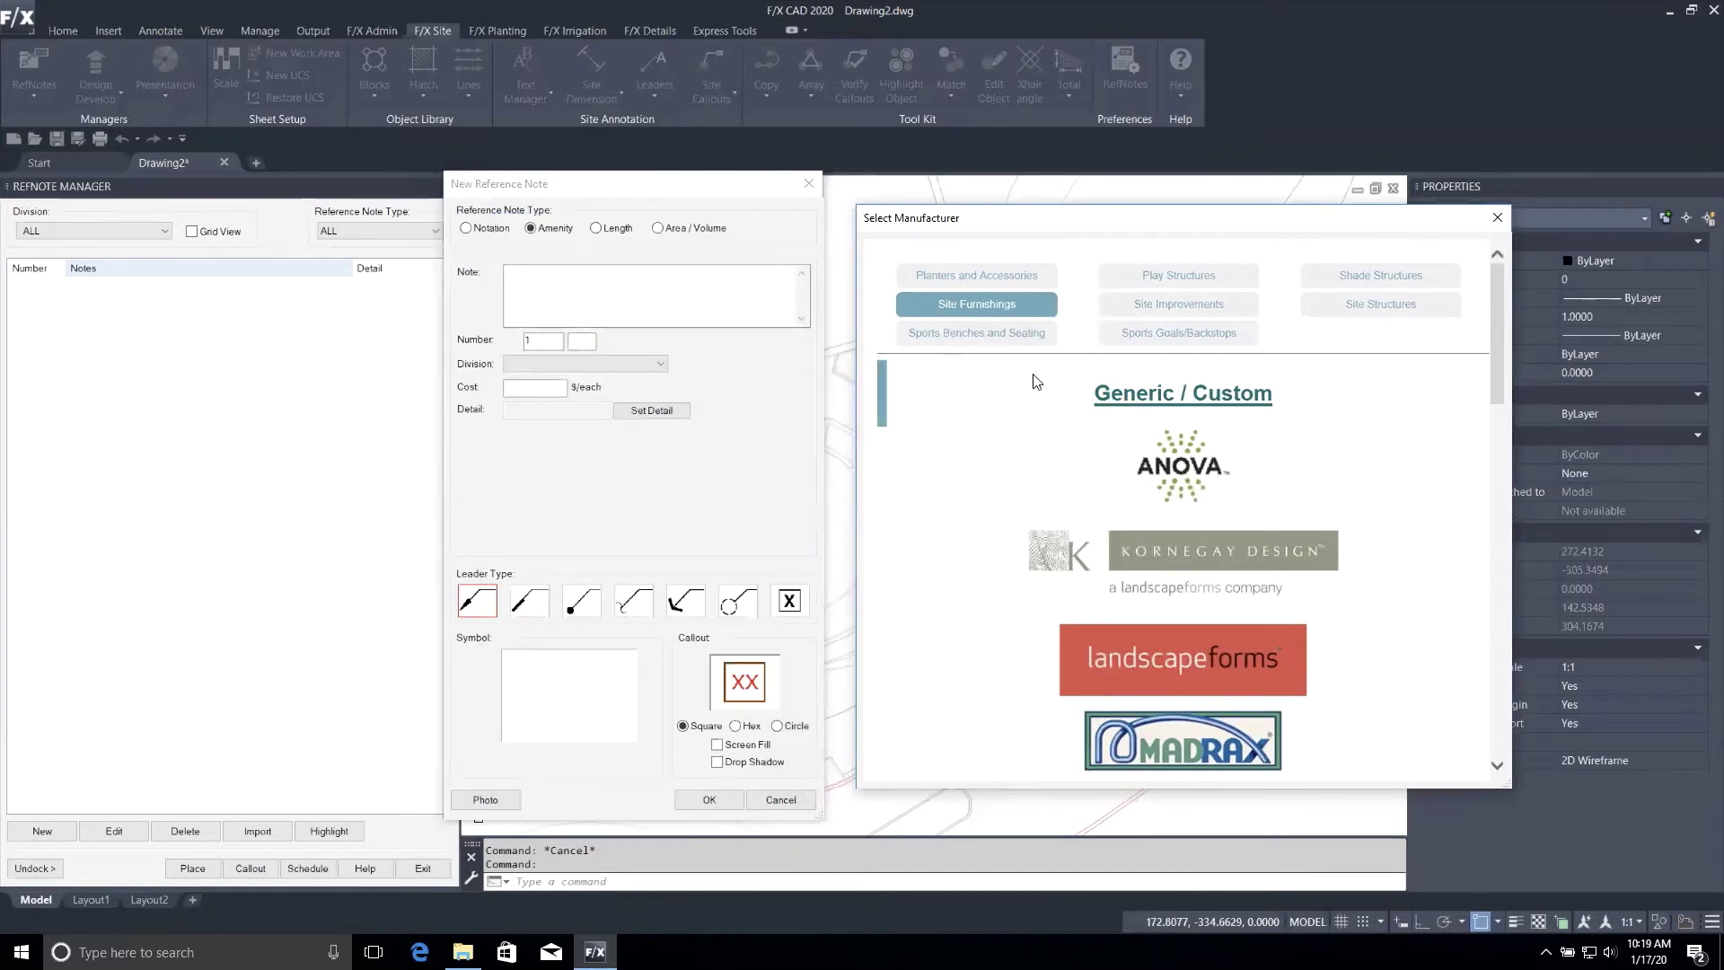
left_click_drag(1079, 224, 620, 179)
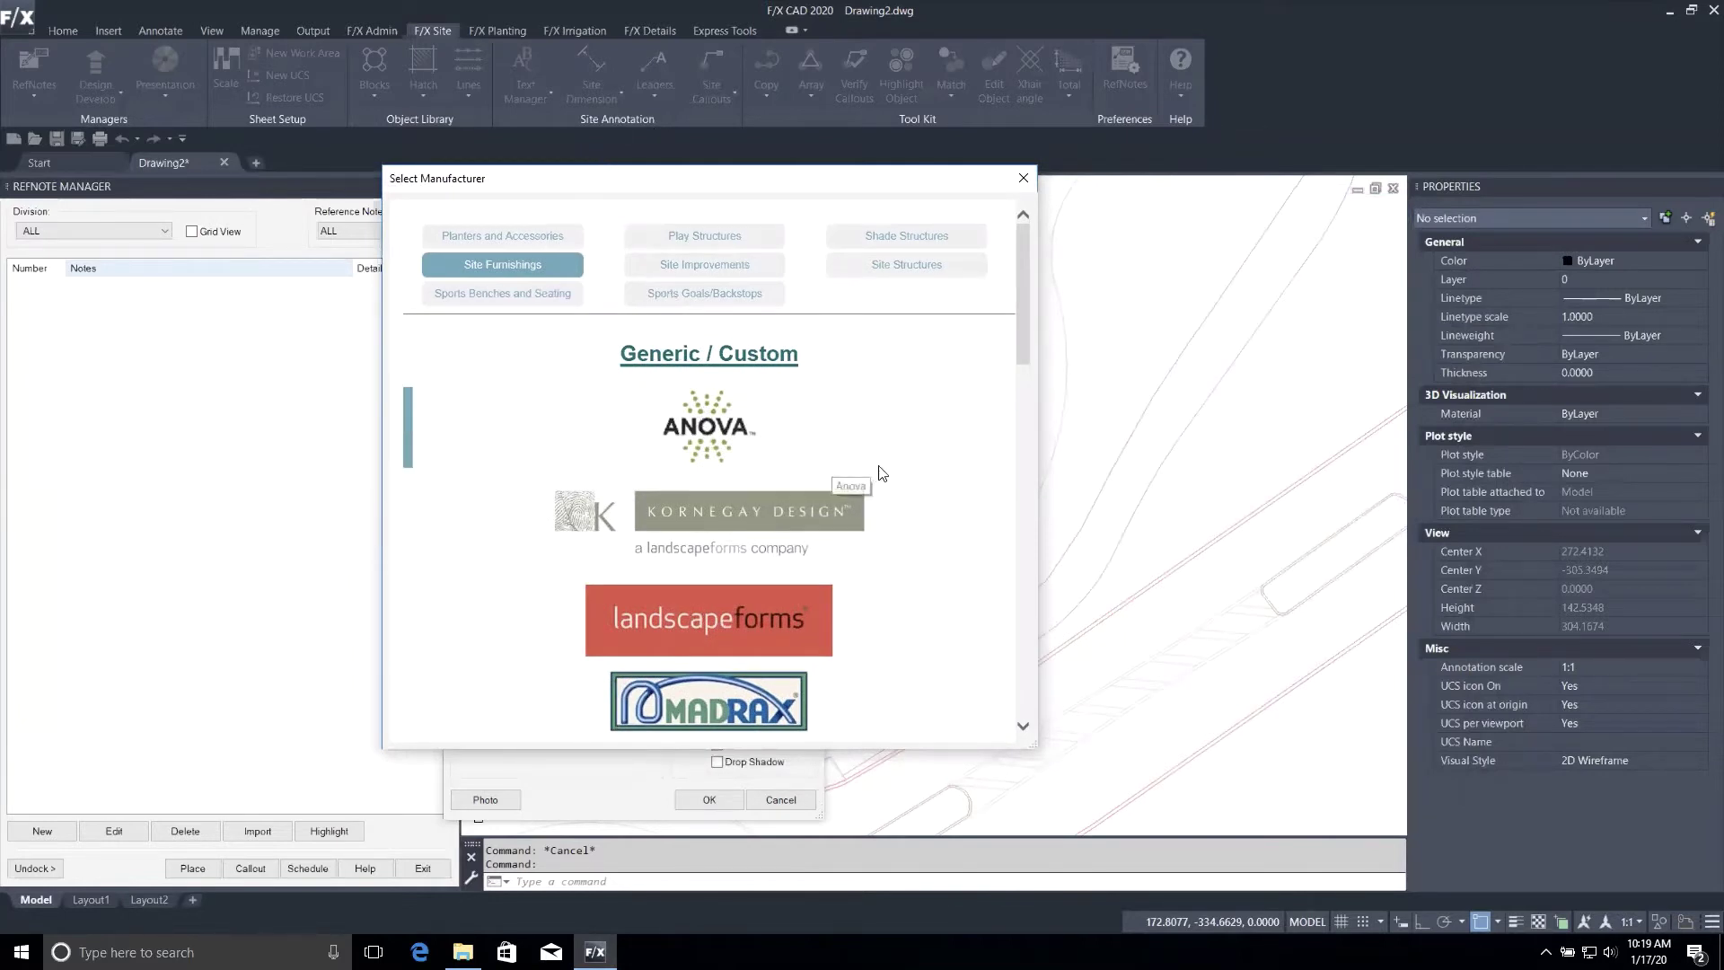
left_click_drag(1029, 281, 1018, 332)
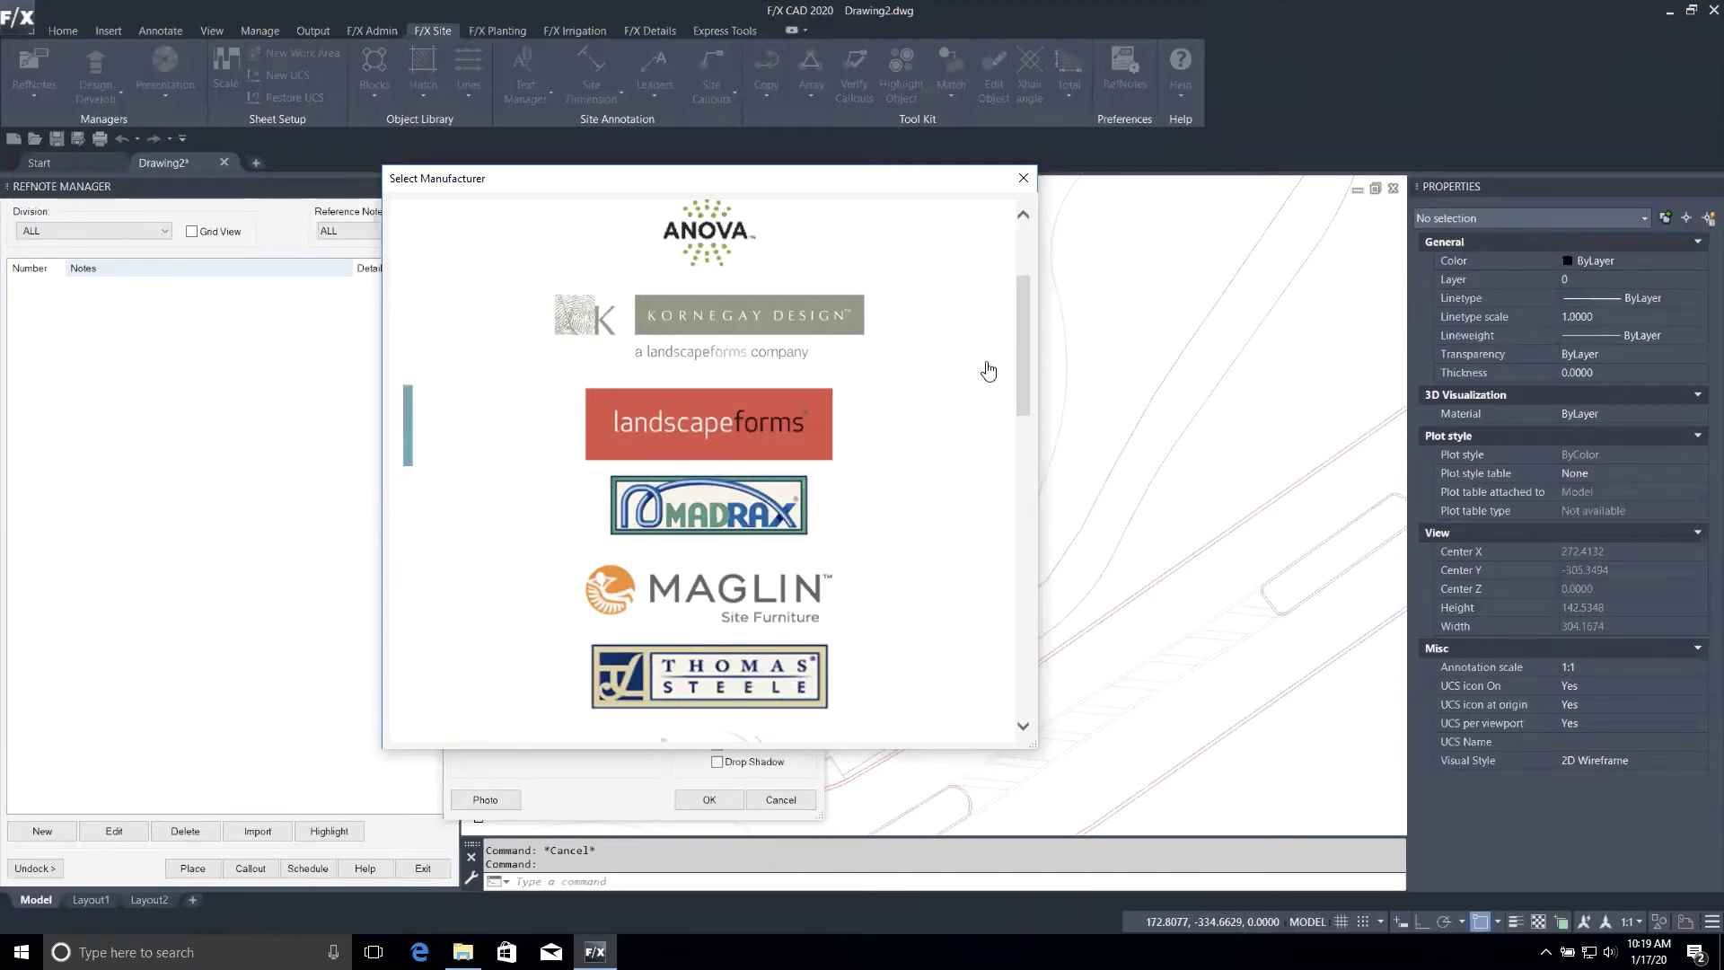
mouse_move(1022, 334)
left_mouse_down()
mouse_move(1021, 298)
mouse_move(1005, 336)
left_mouse_up()
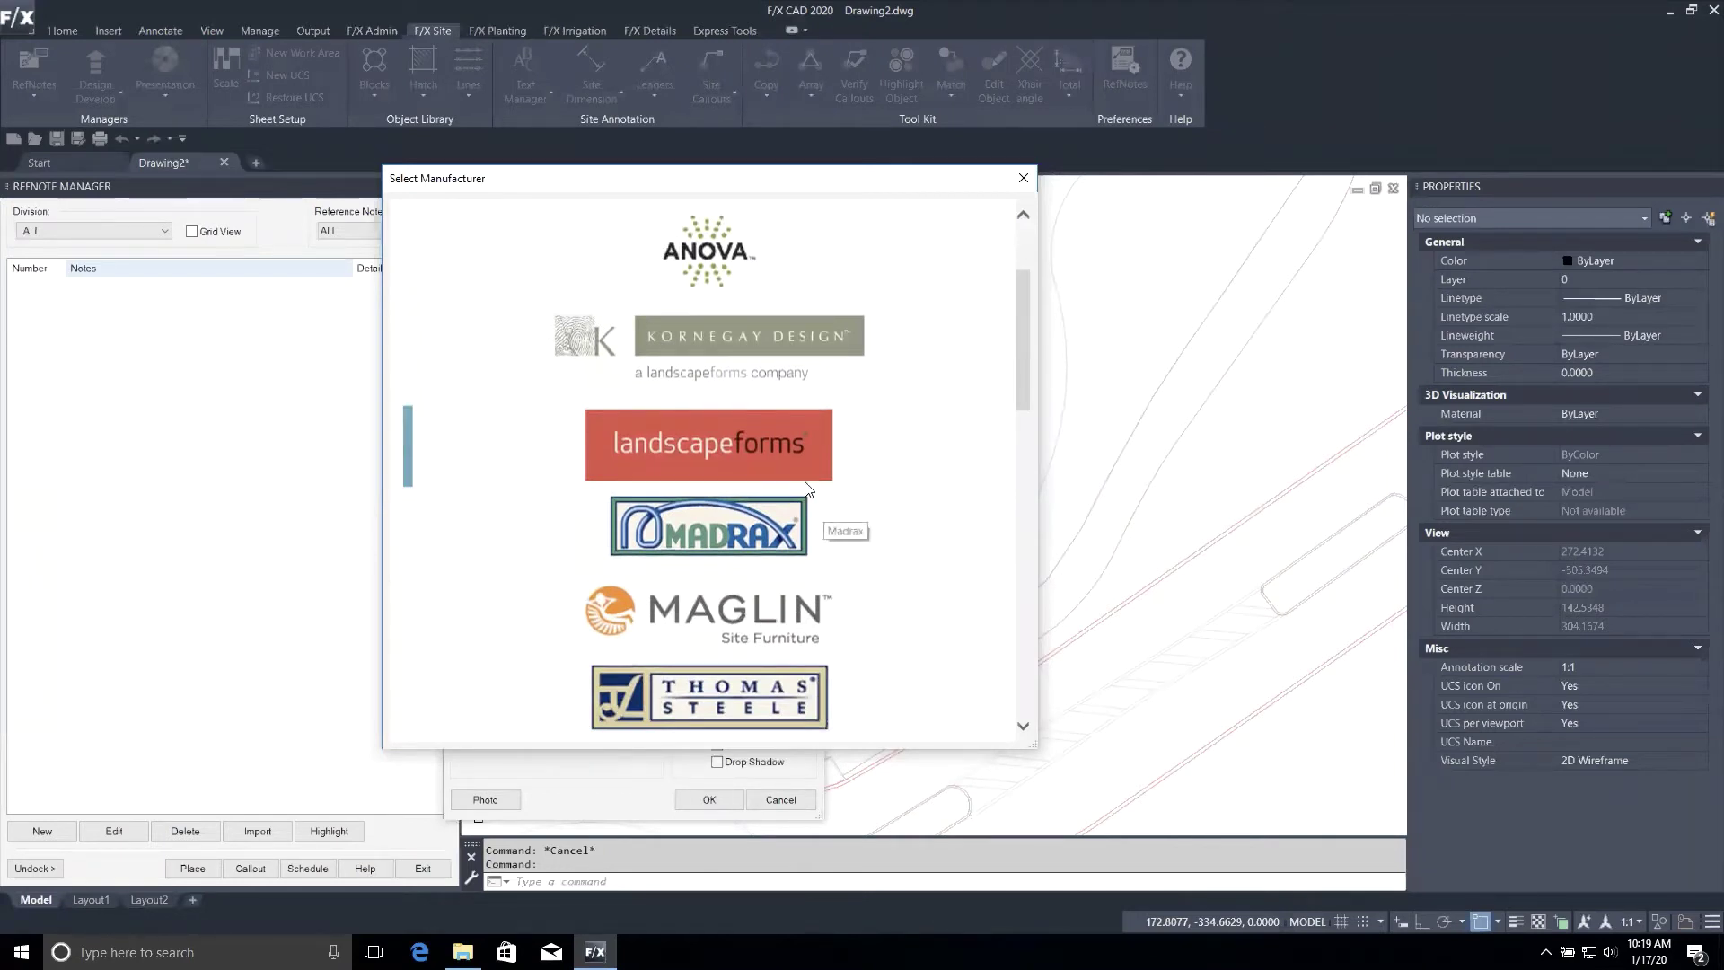
left_click(759, 620)
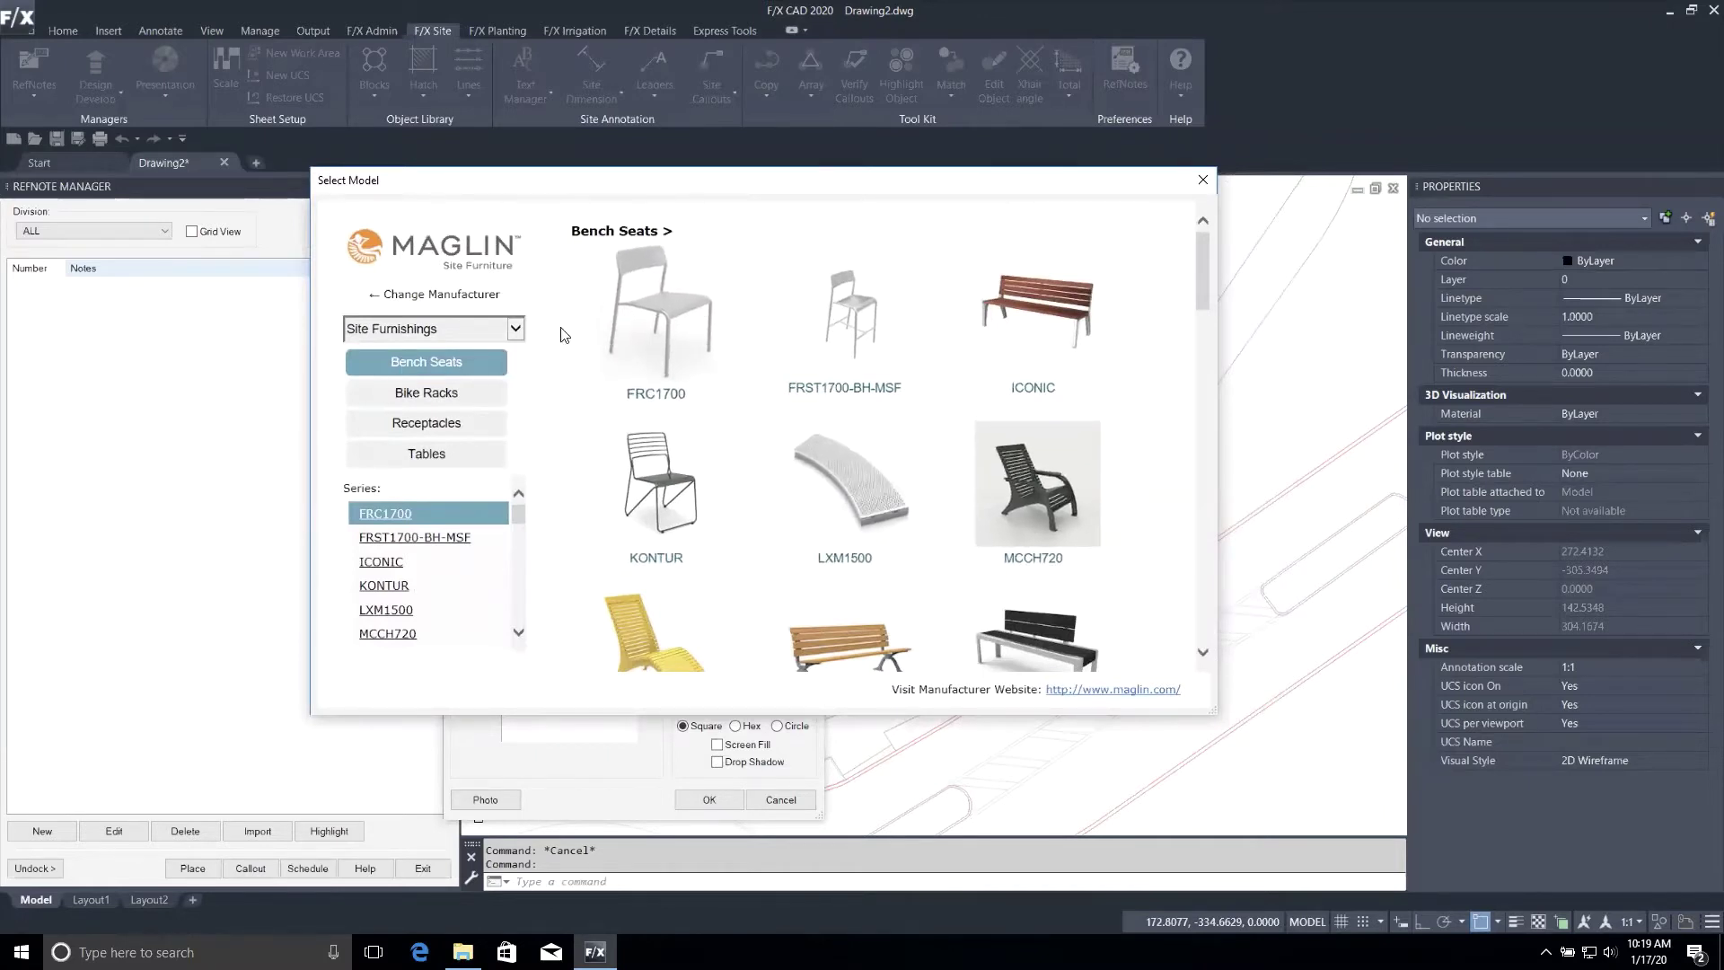
Browse Maglin's tables to the MLPT210 series and open the MLPT210-S-RP model's description.
left_click(514, 329)
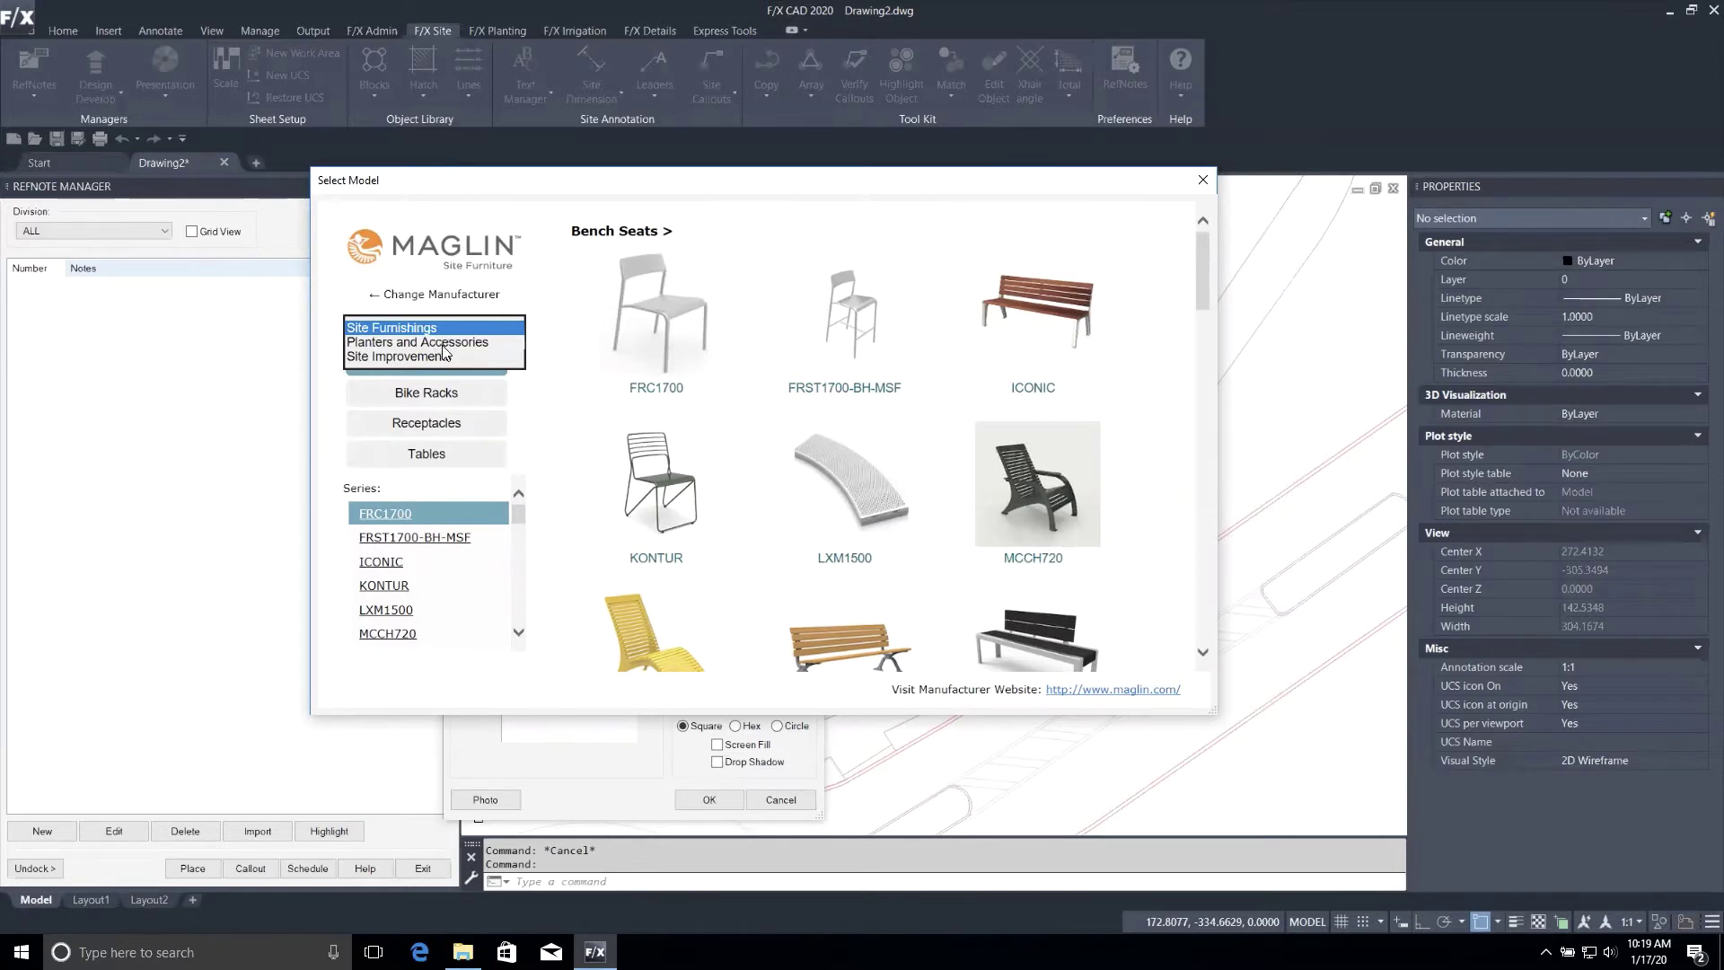
left_click(325, 346)
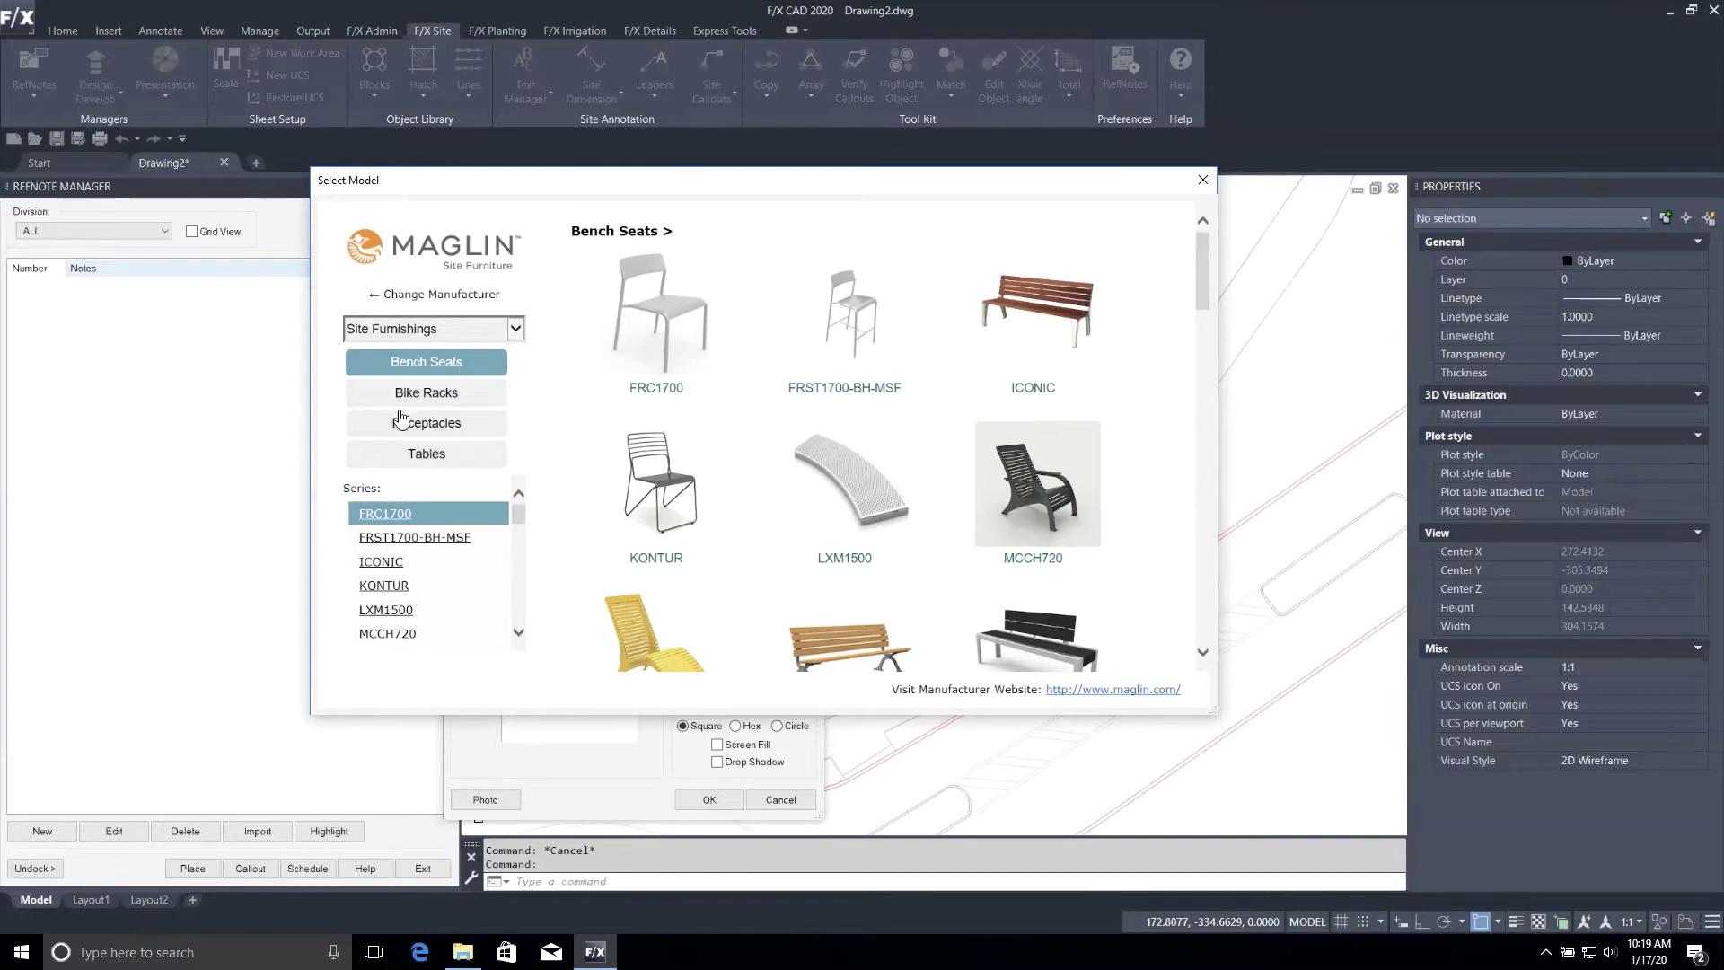
left_click(456, 457)
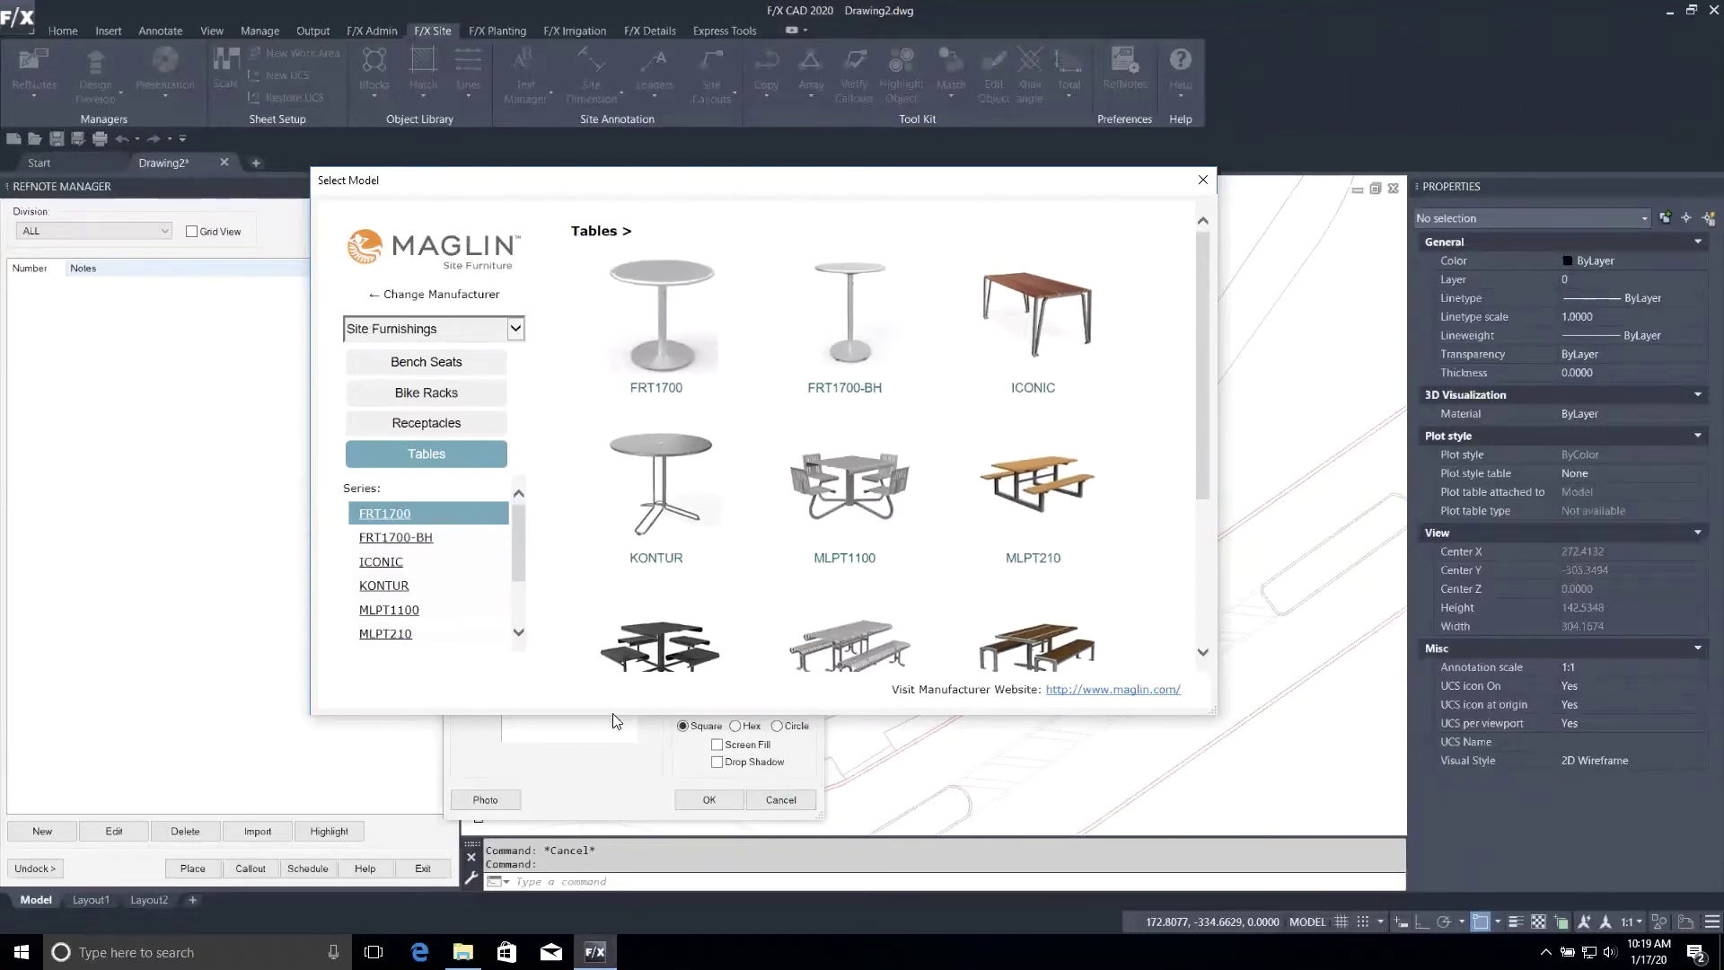
left_click_drag(612, 714, 613, 860)
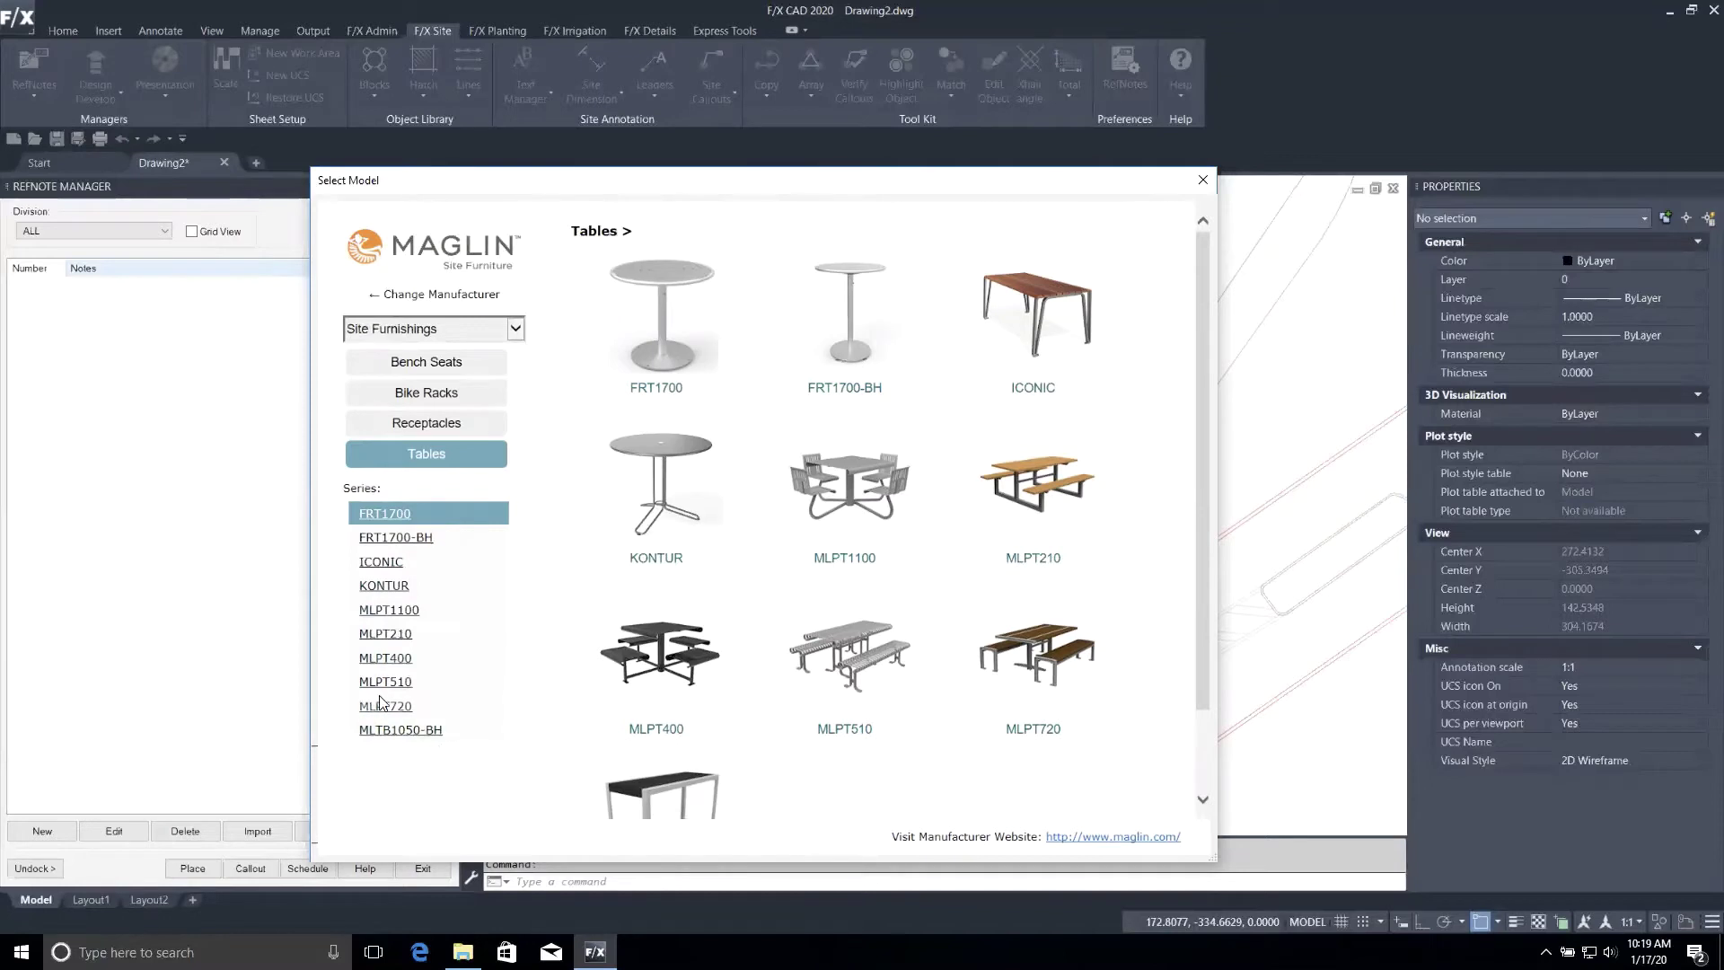
left_click(402, 632)
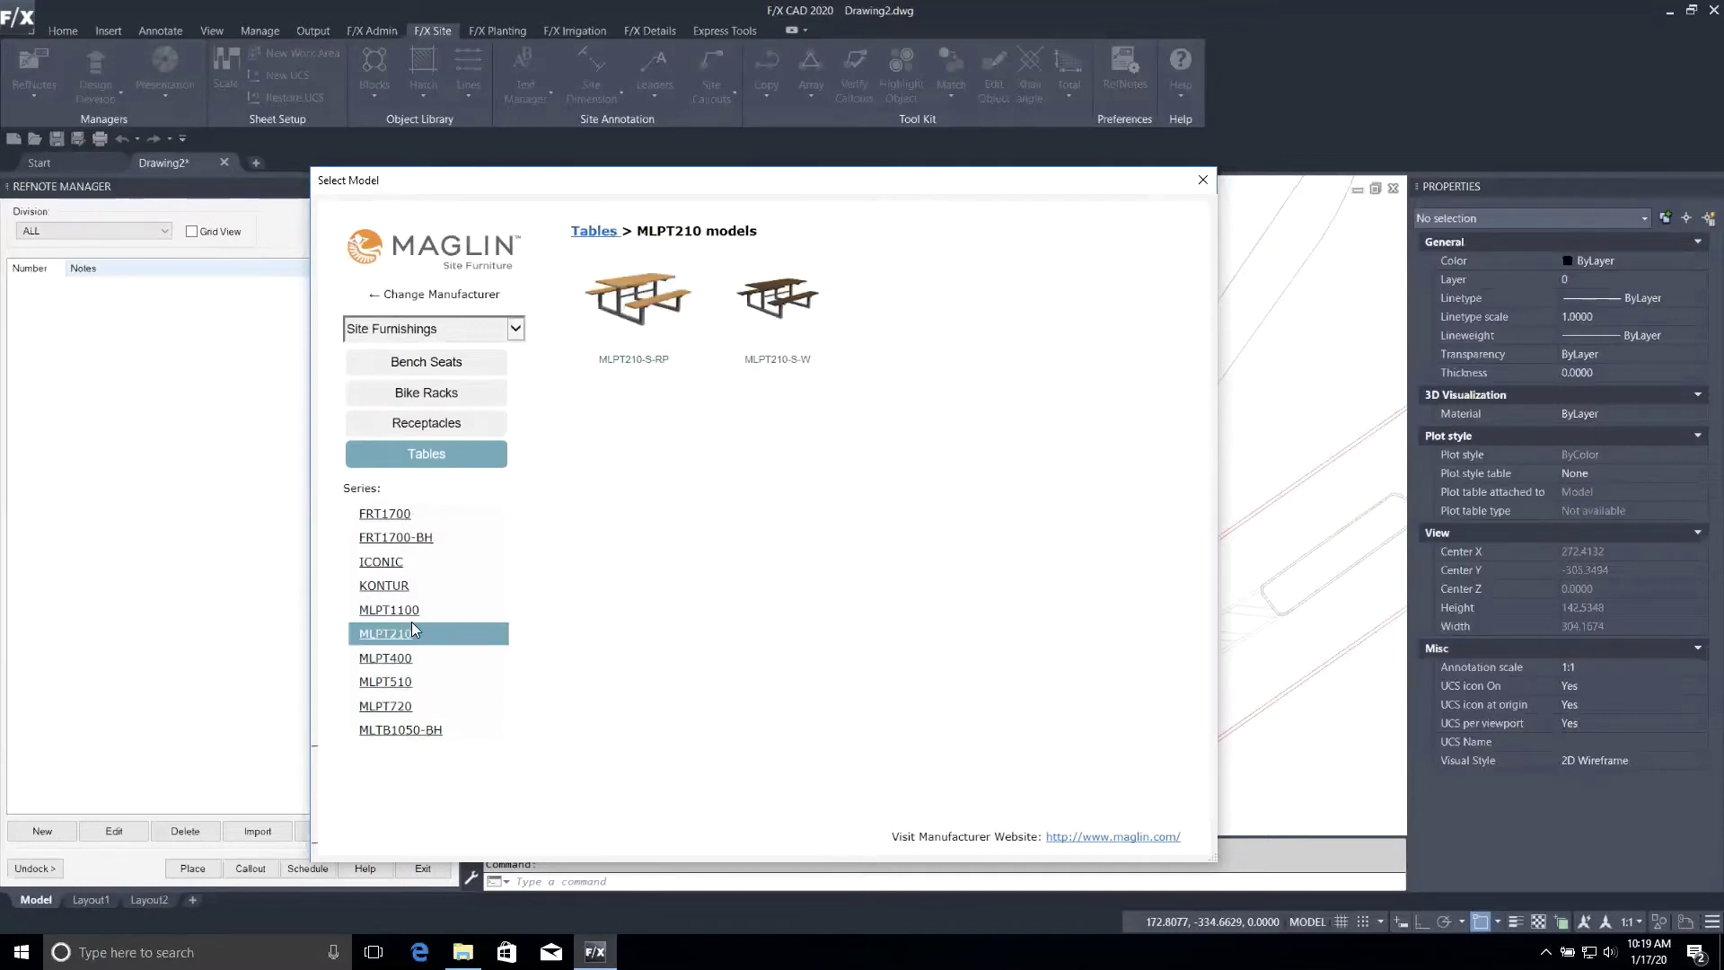
left_click(640, 296)
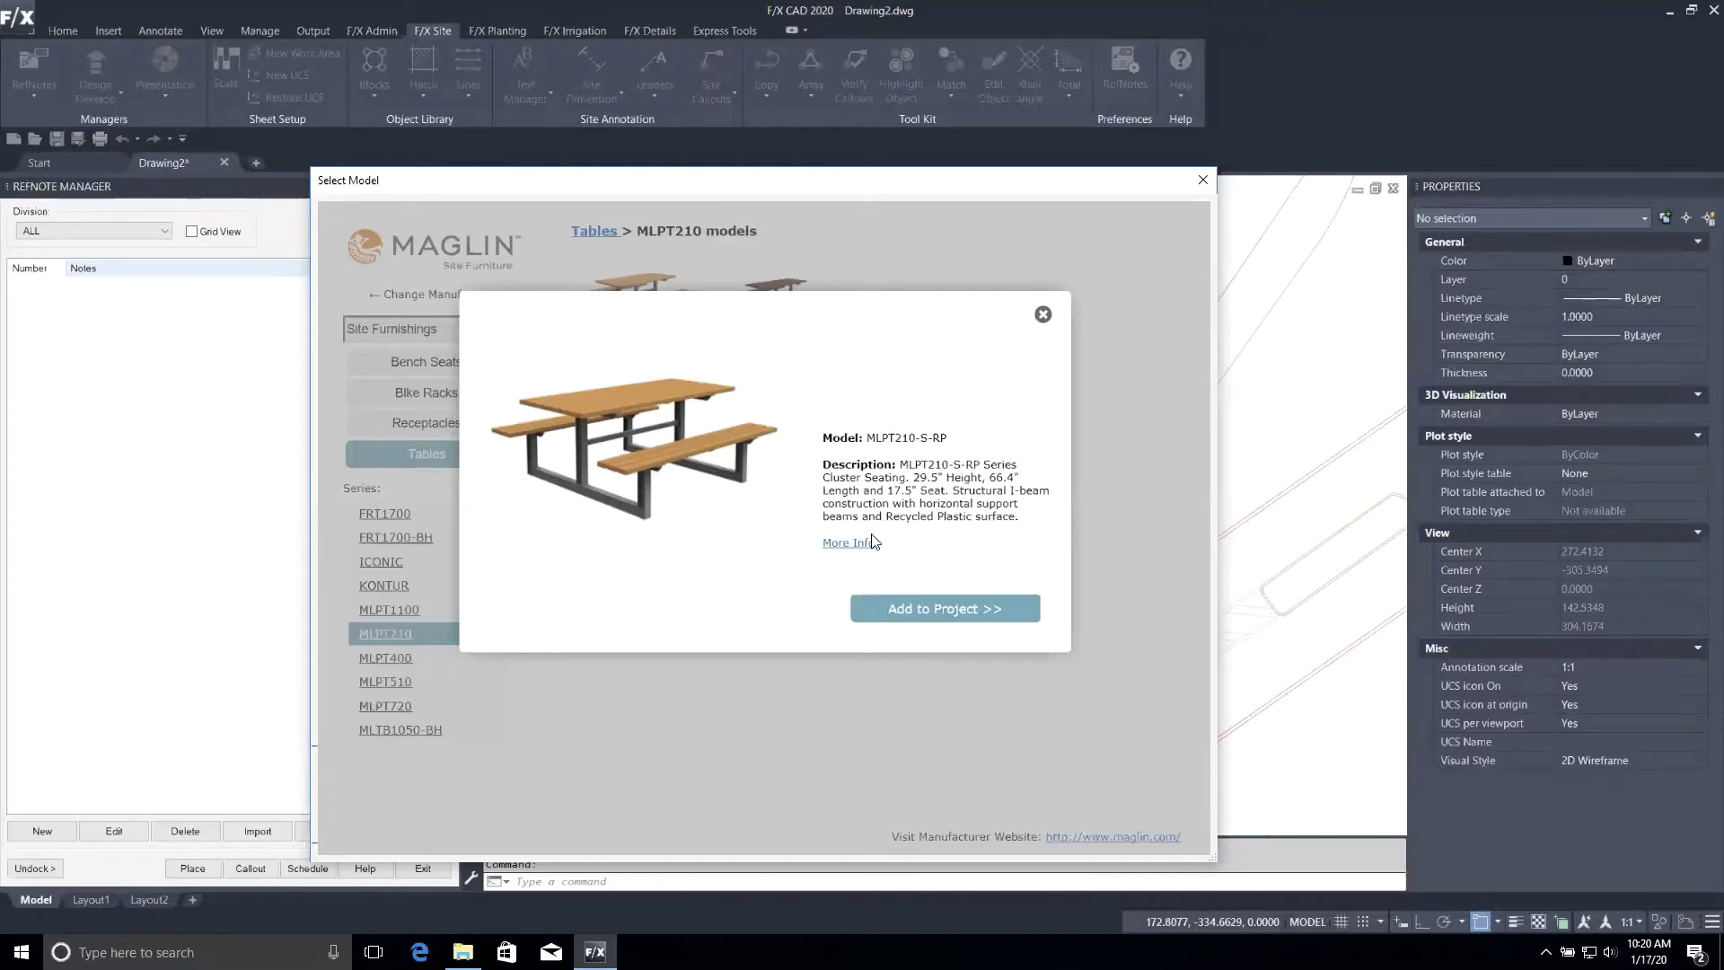
Review the MLPT210-S-RP description and the manufacturer's web page for its options and dimensions, closing the page when done.
left_click_drag(868, 438, 952, 438)
left_click(960, 452)
left_click(856, 545)
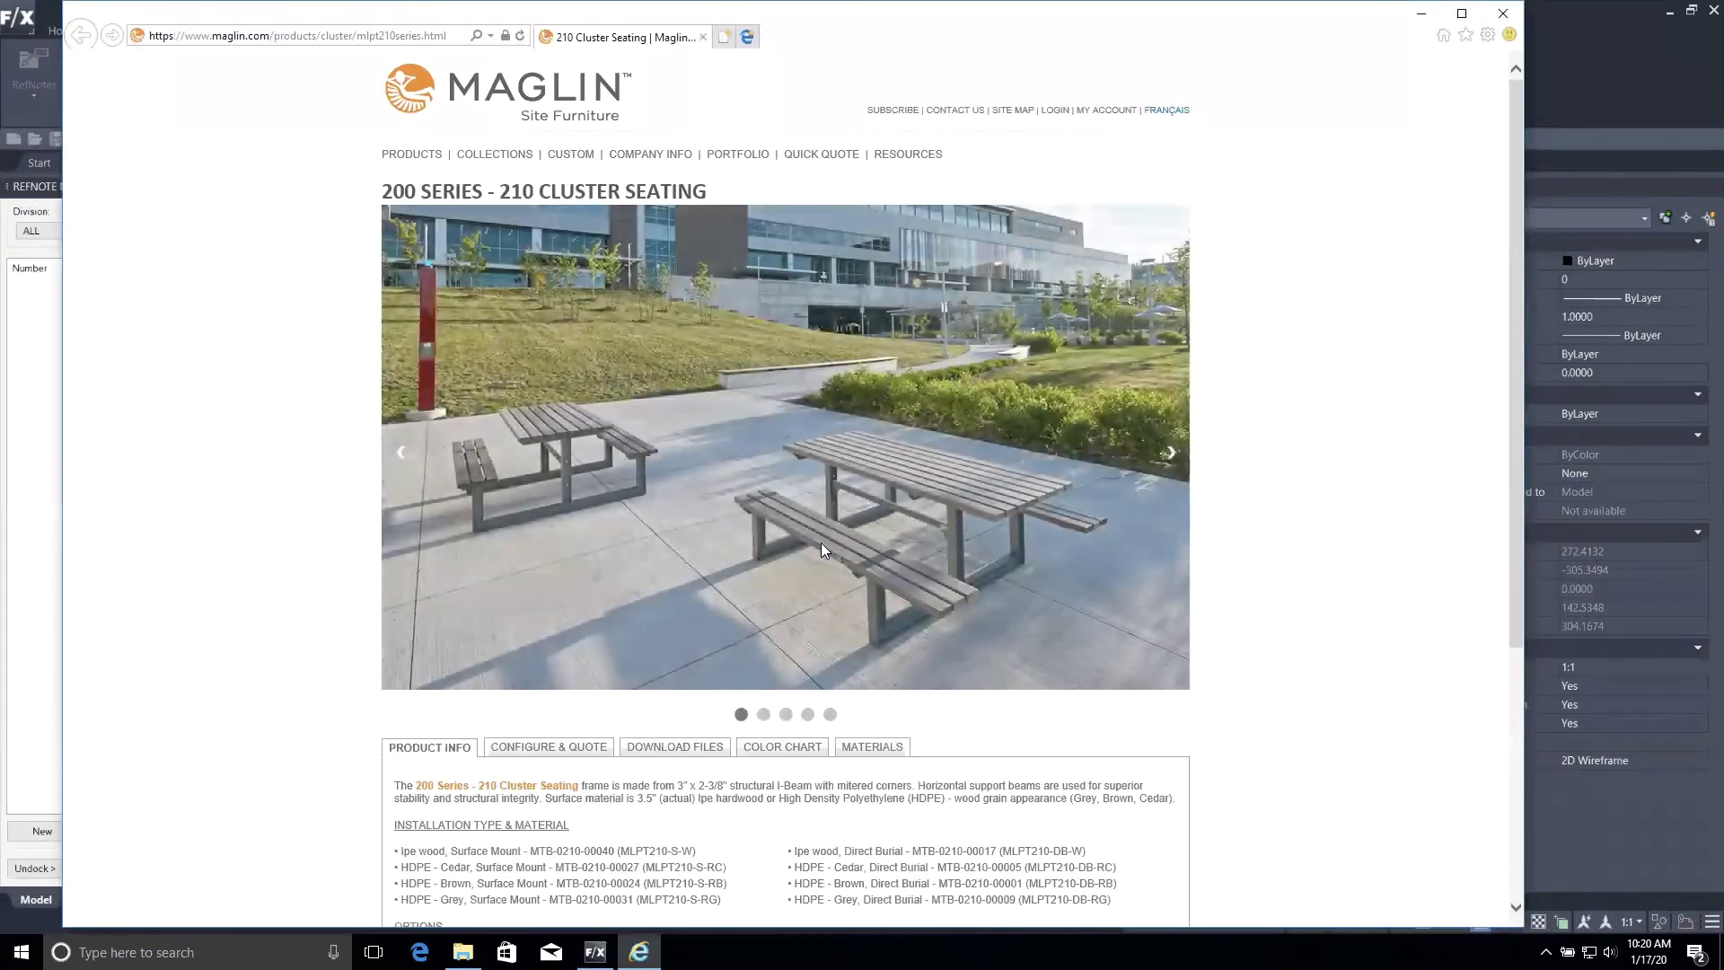
scroll(1307, 655, "down", 4)
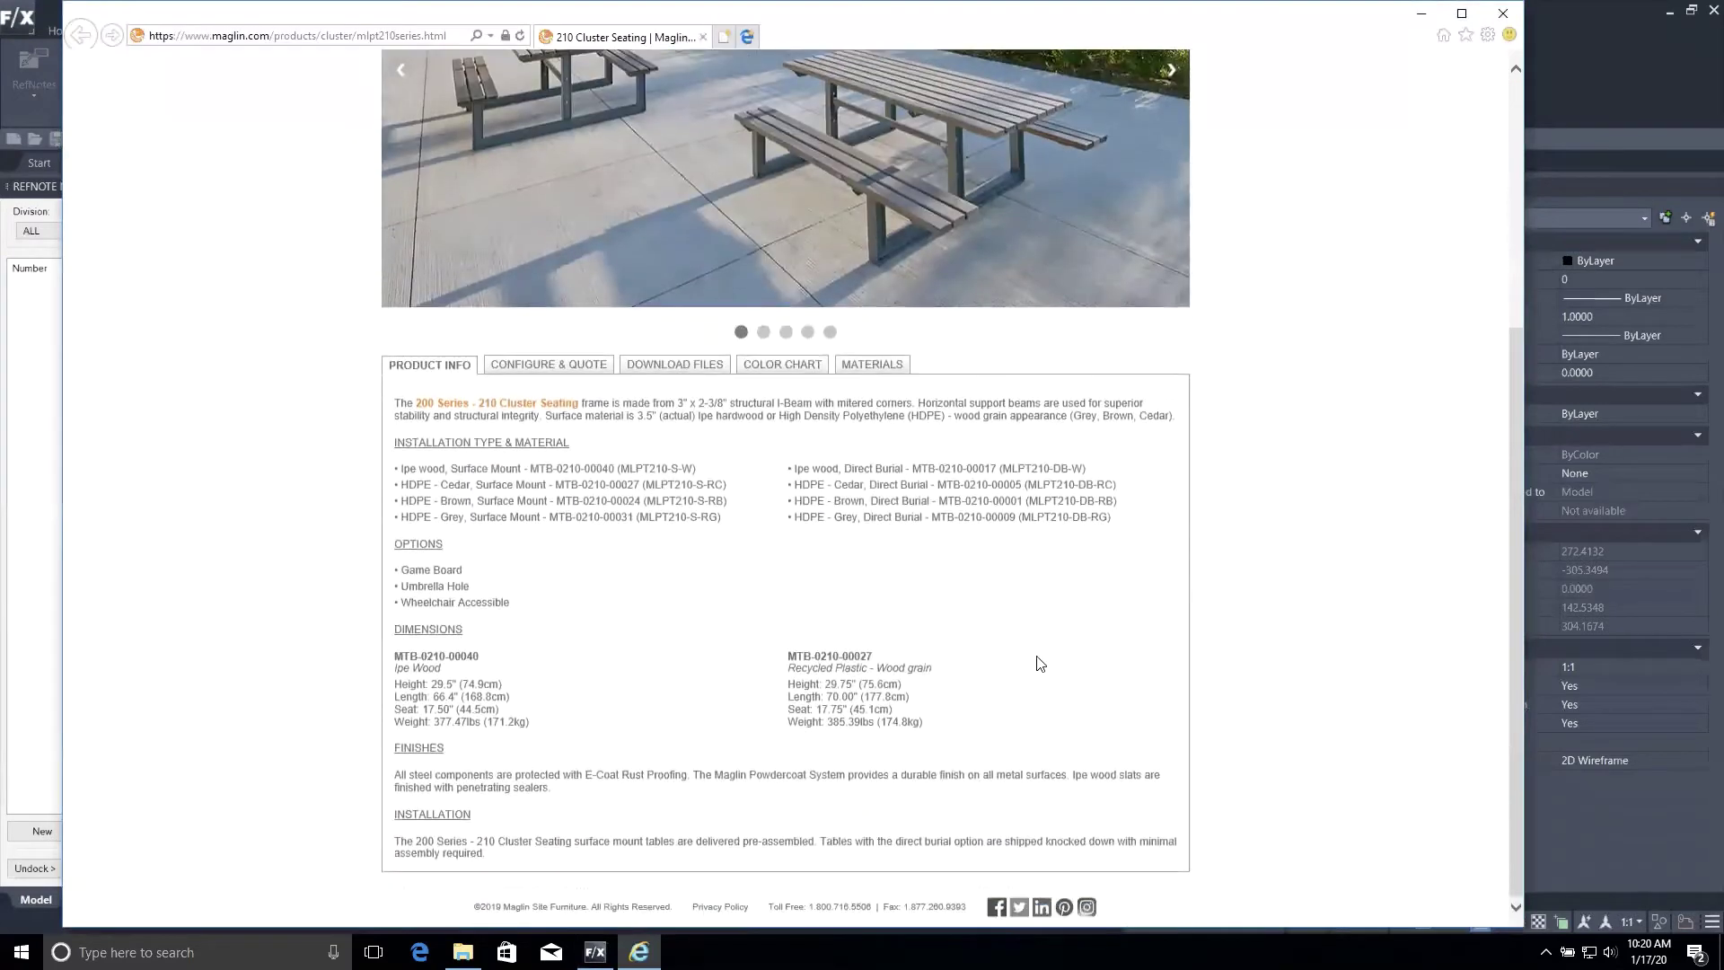
scroll(997, 687, "up", 3)
scroll(844, 593, "up", 2)
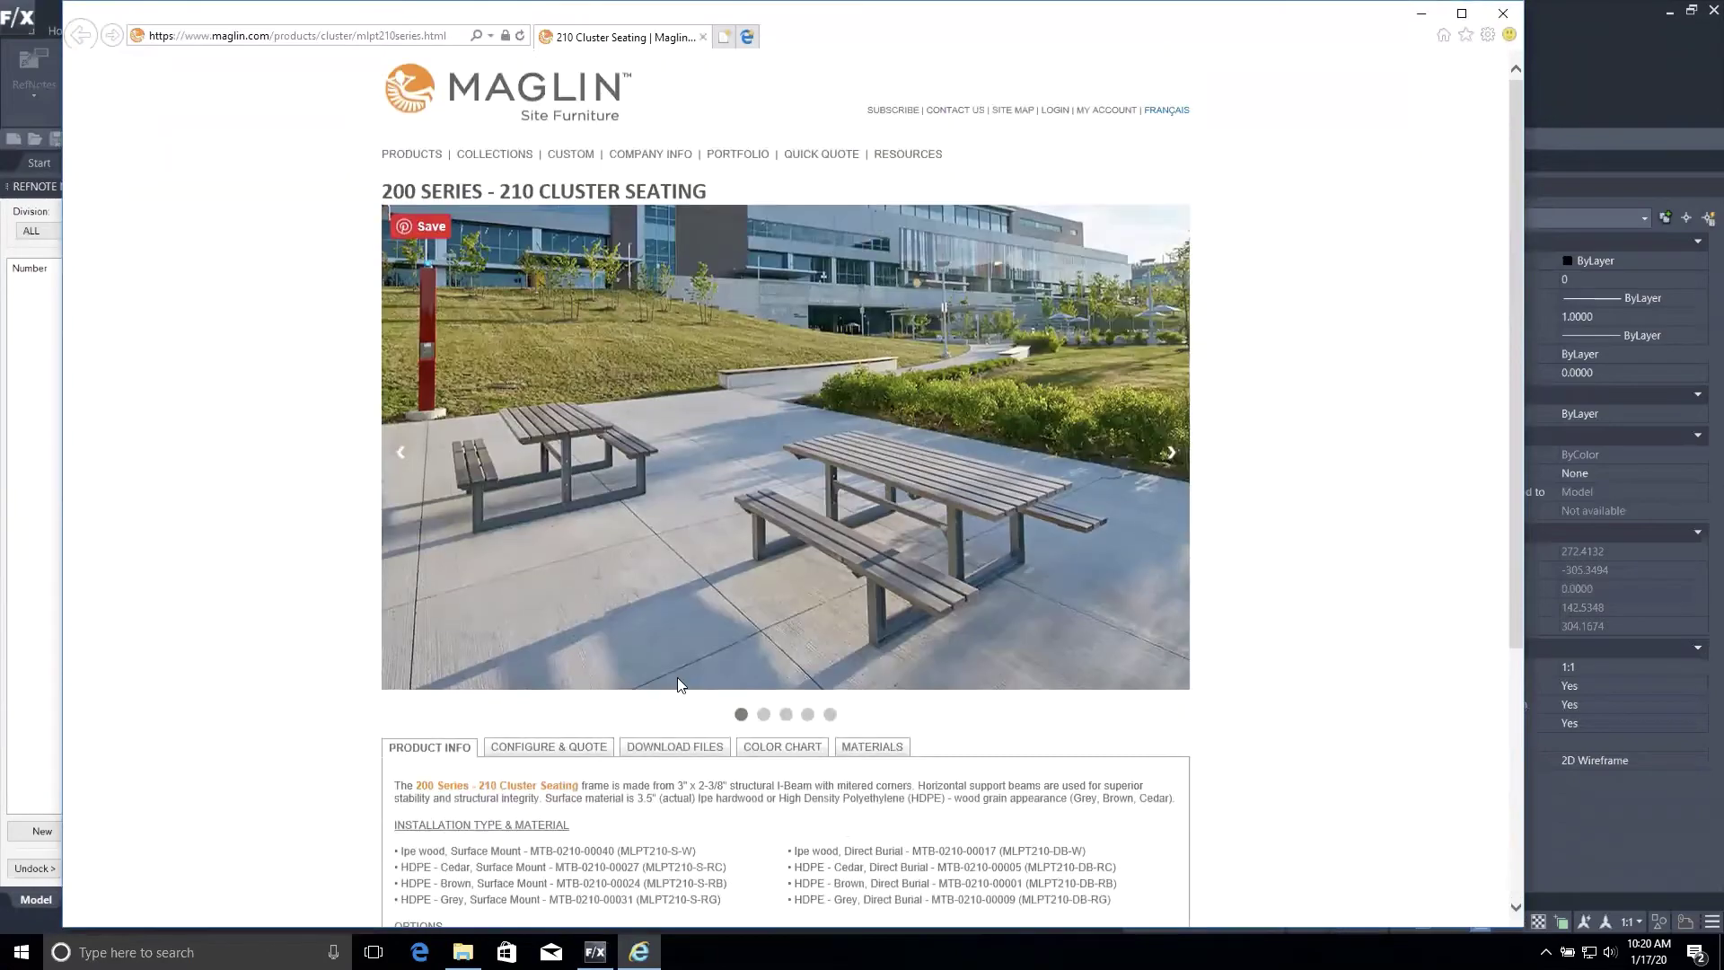
scroll(677, 682, "down", 4)
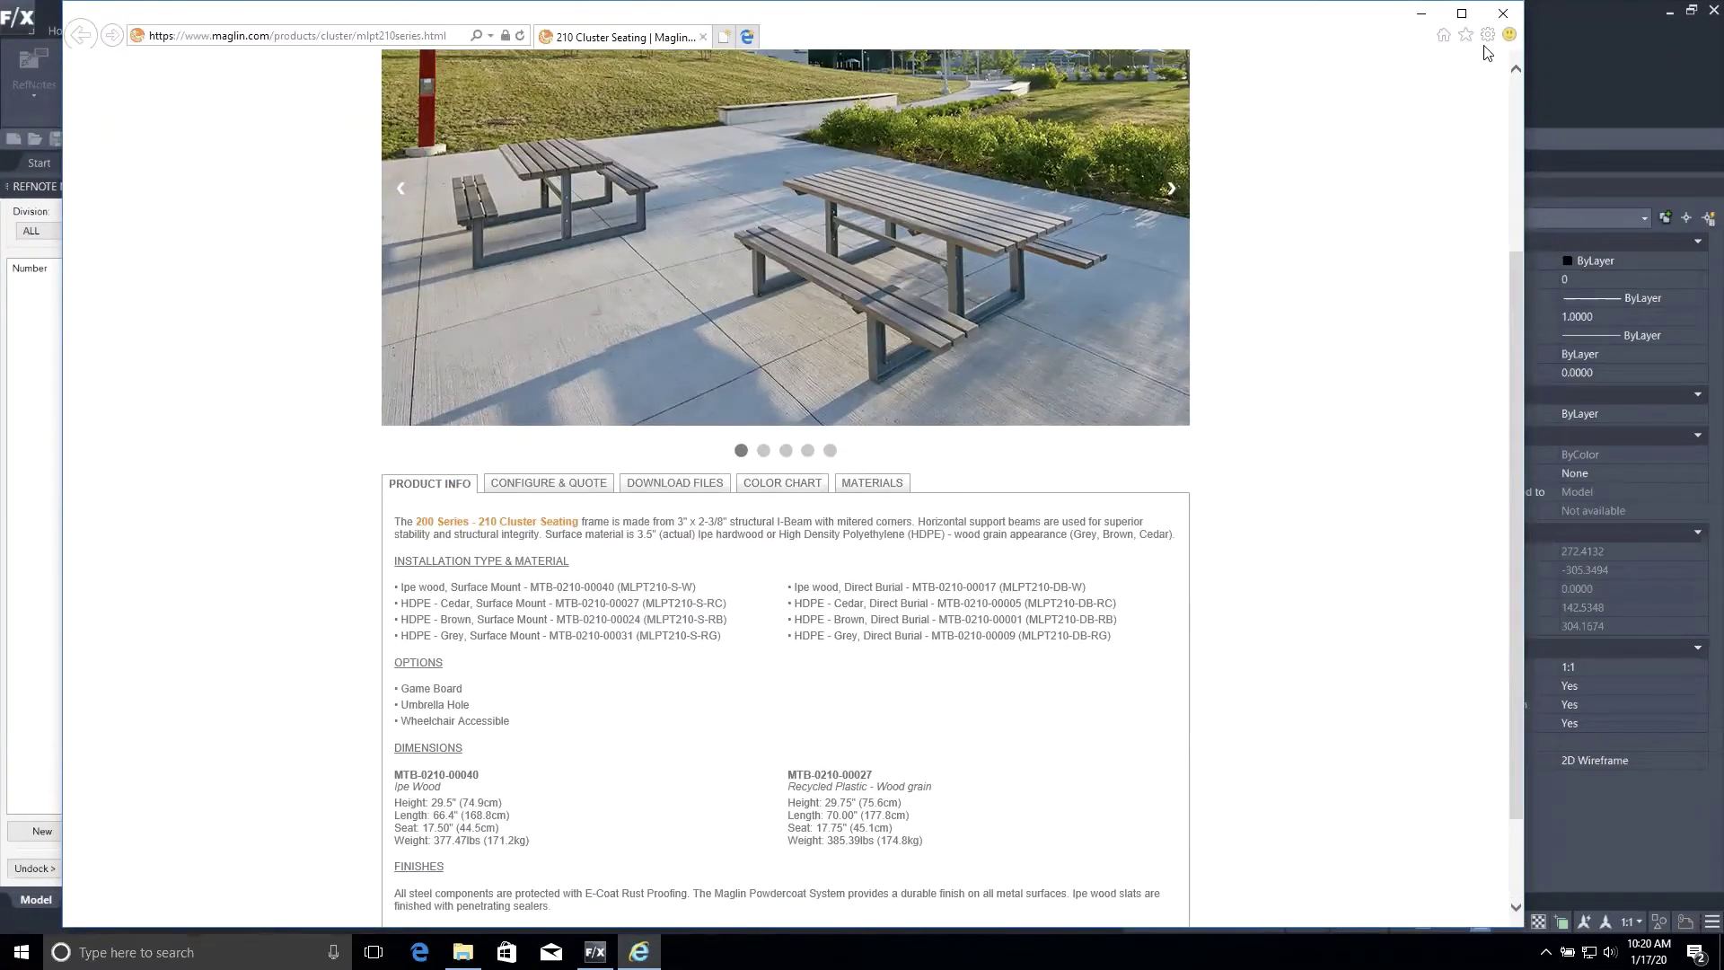
left_click(1503, 12)
Add the MLPT210-S-RP table to the project under division S Site Furnishings with a cost of 15 each, and select its note.
left_click(961, 618)
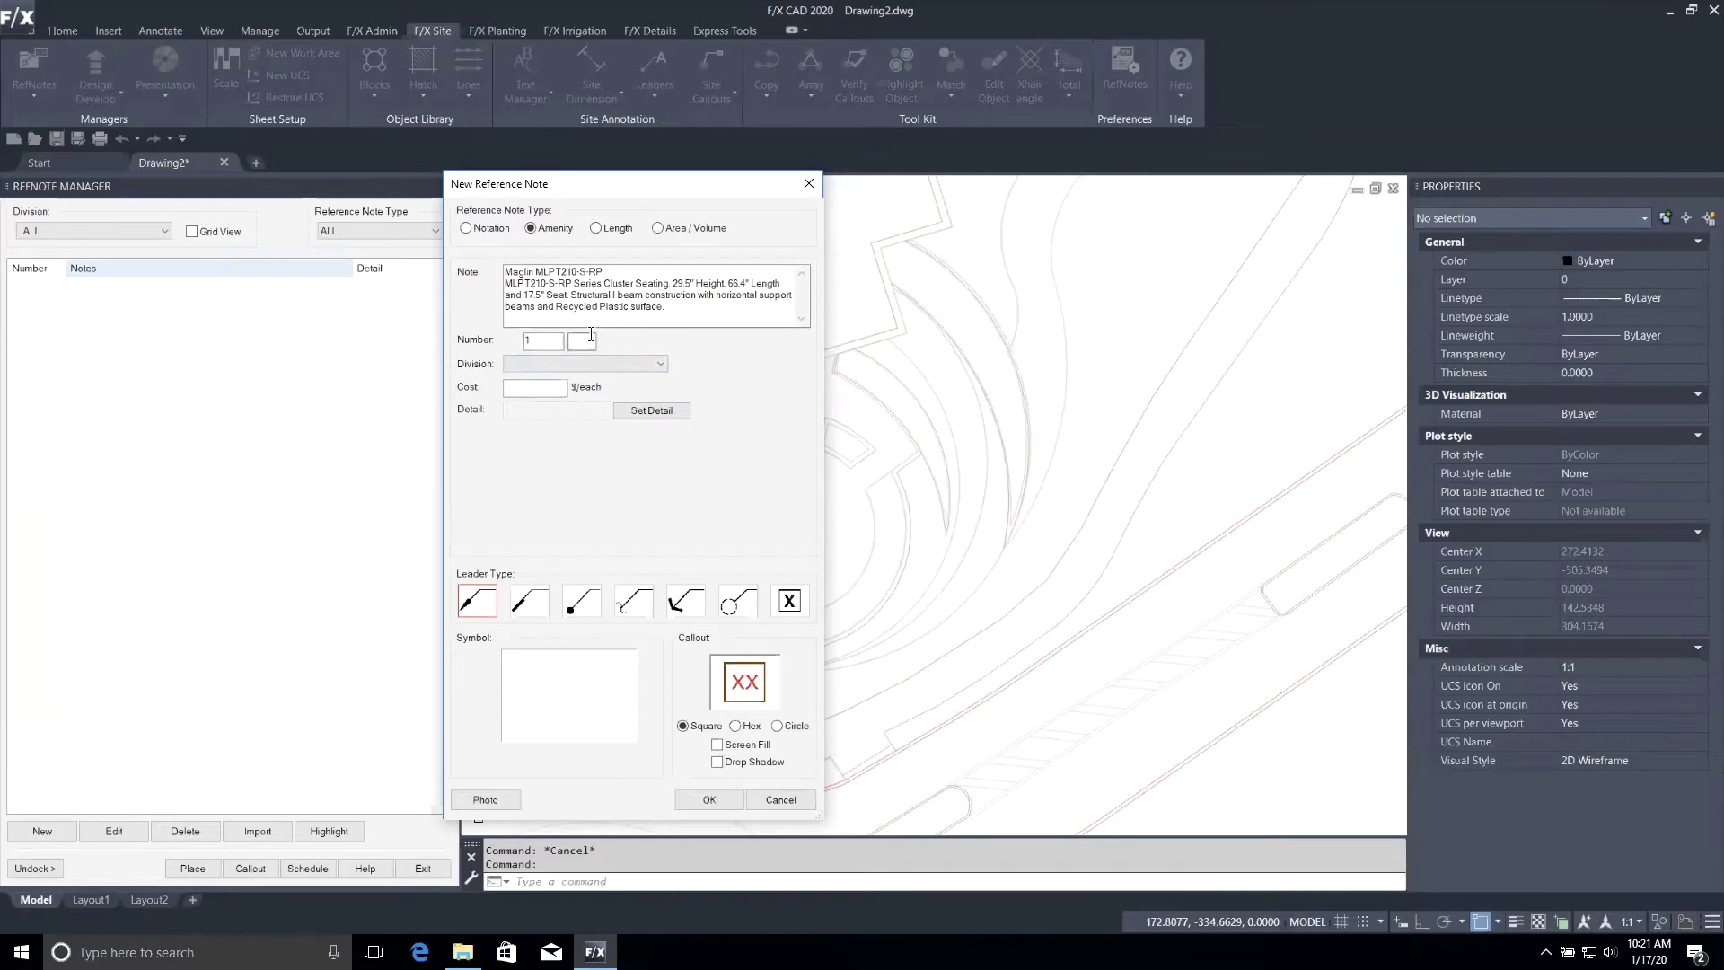
left_click(612, 364)
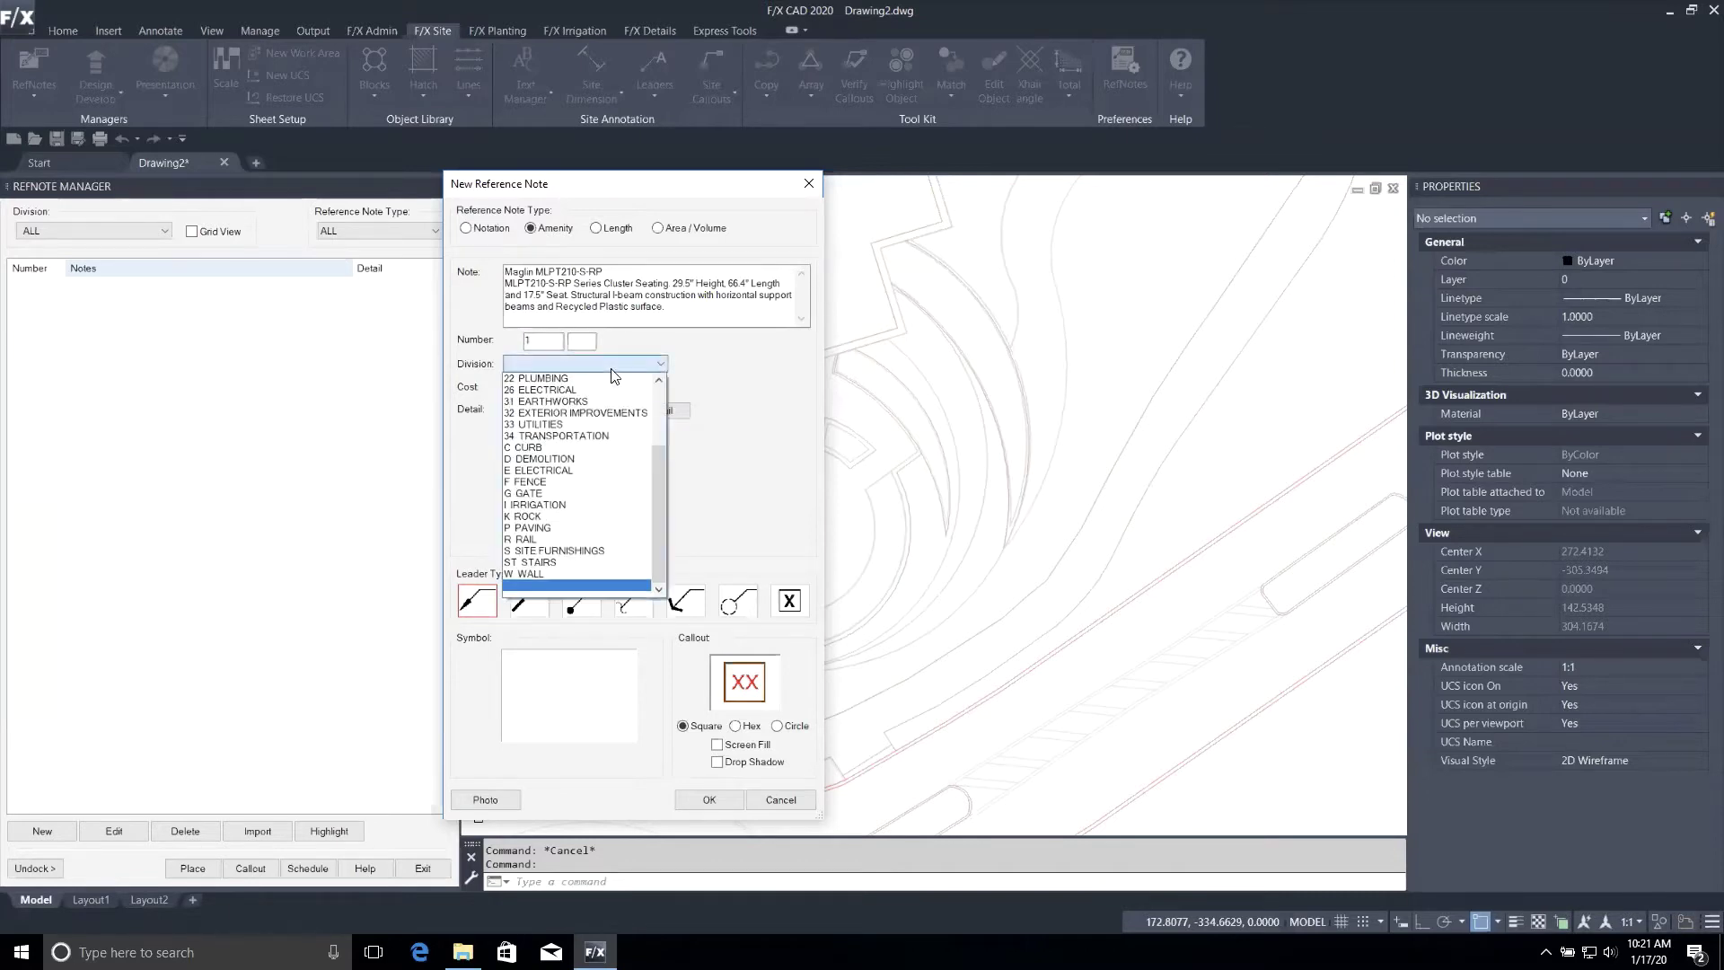
left_click(596, 551)
left_click(523, 342)
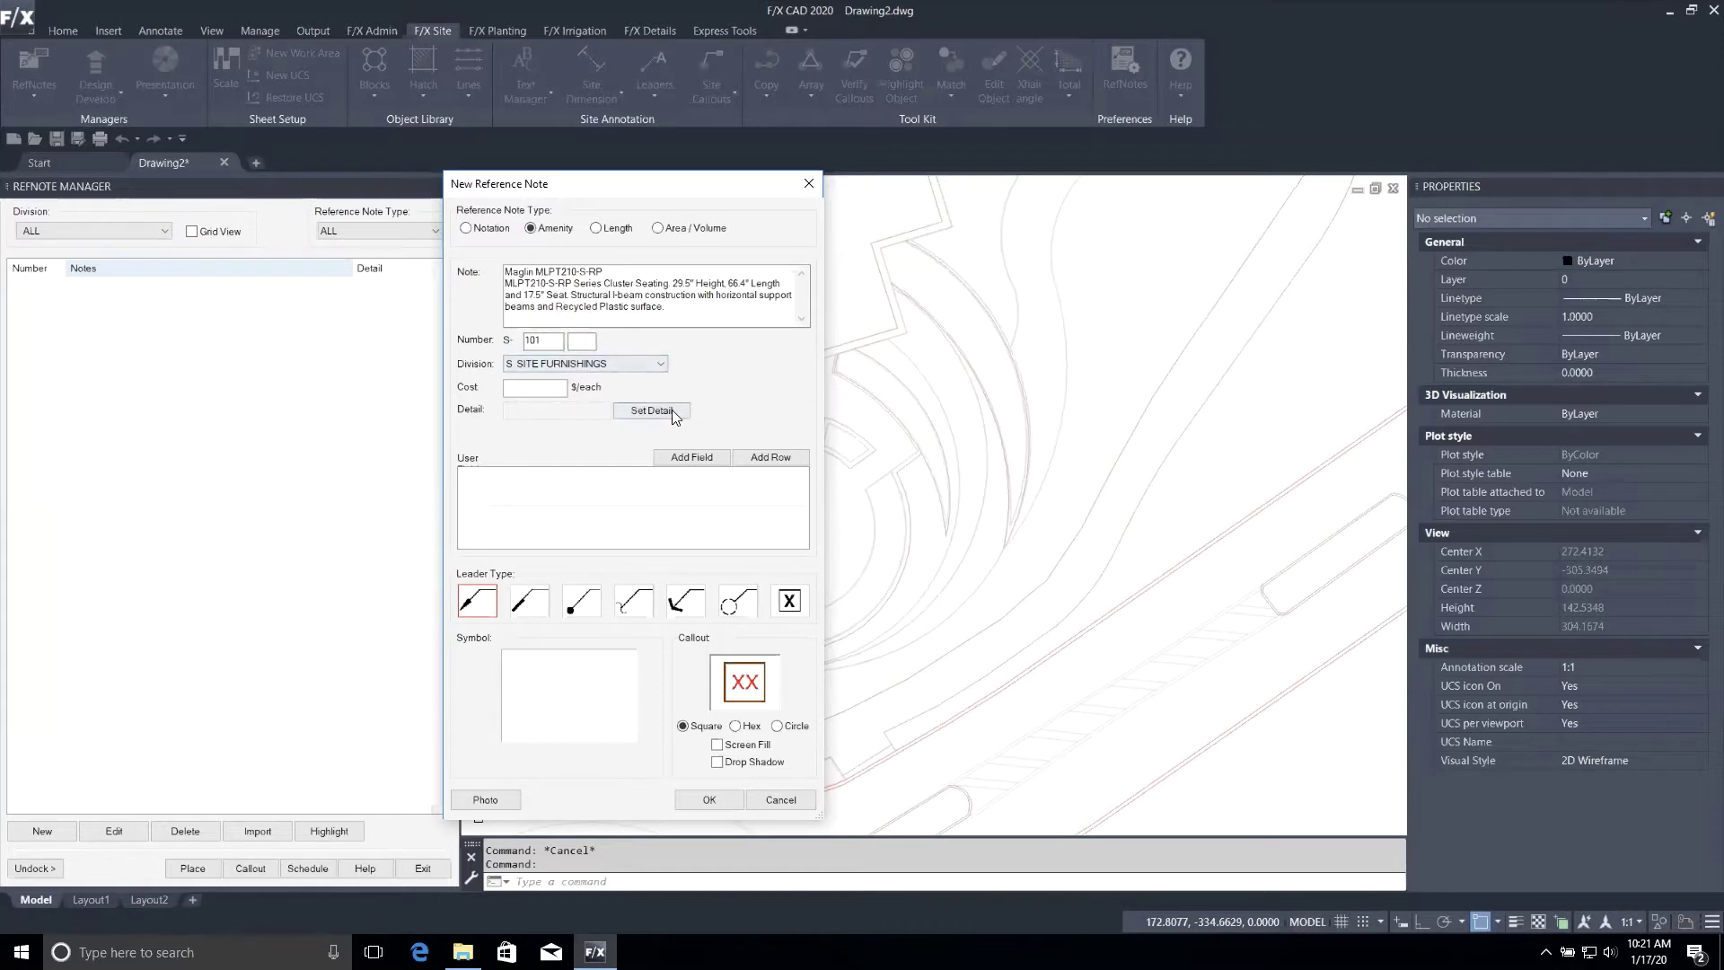
left_click(512, 387)
type("15")
left_click(710, 801)
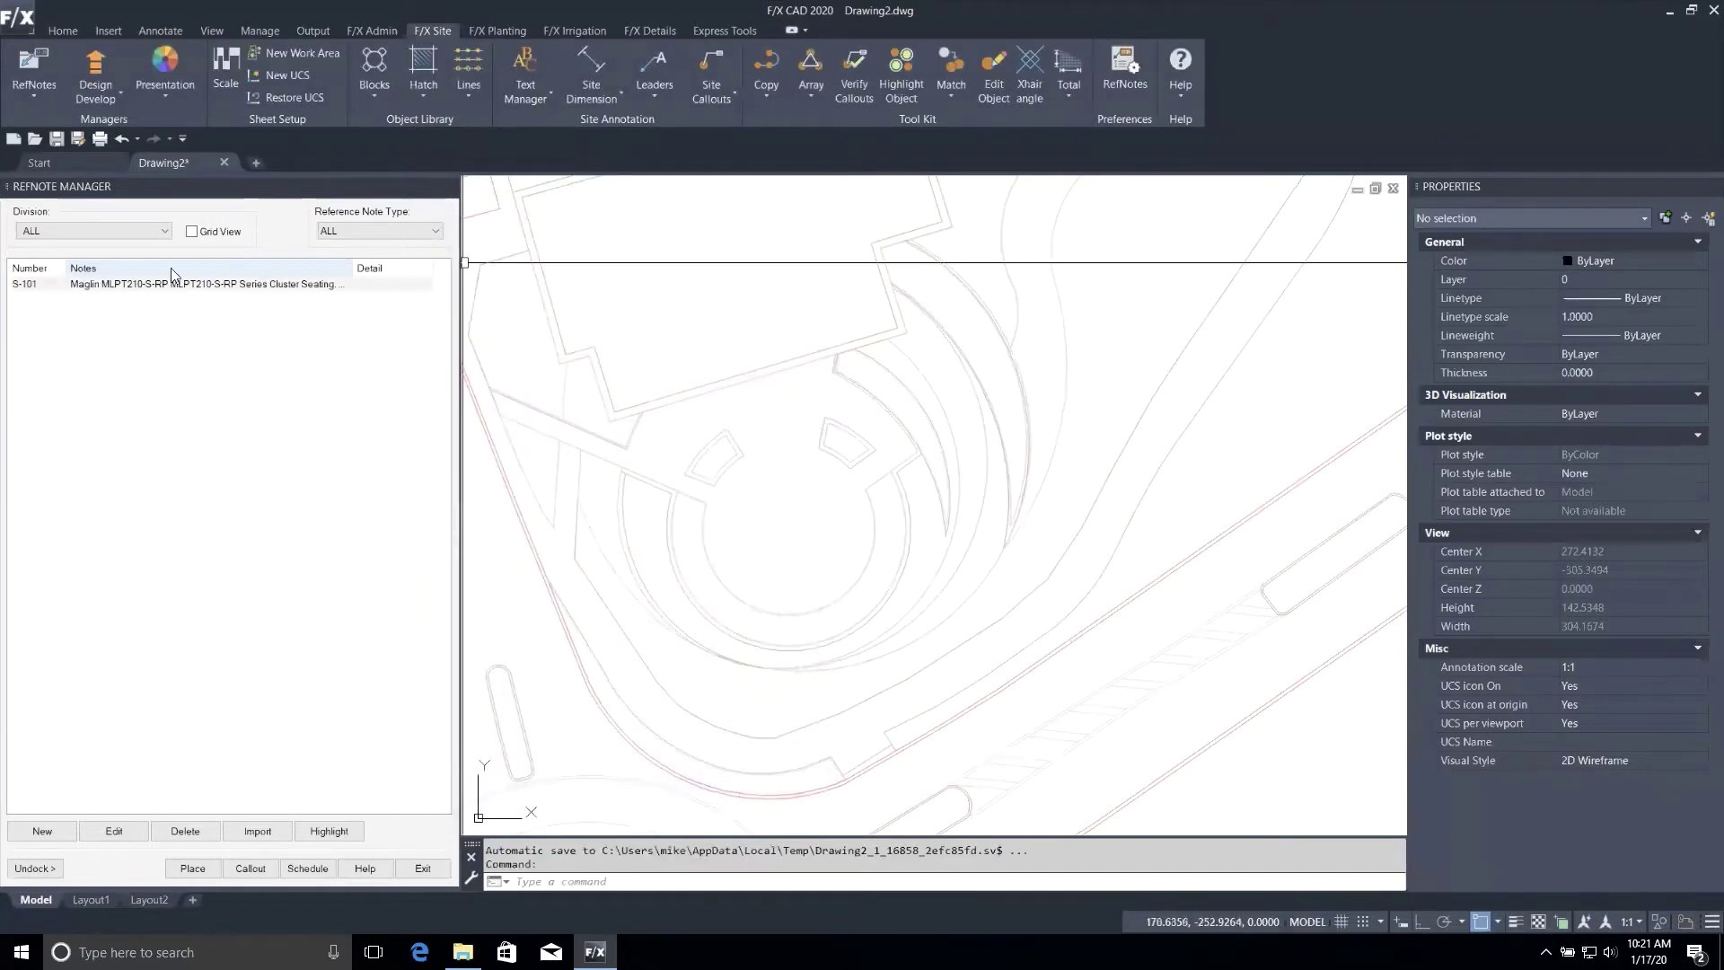
left_click(85, 285)
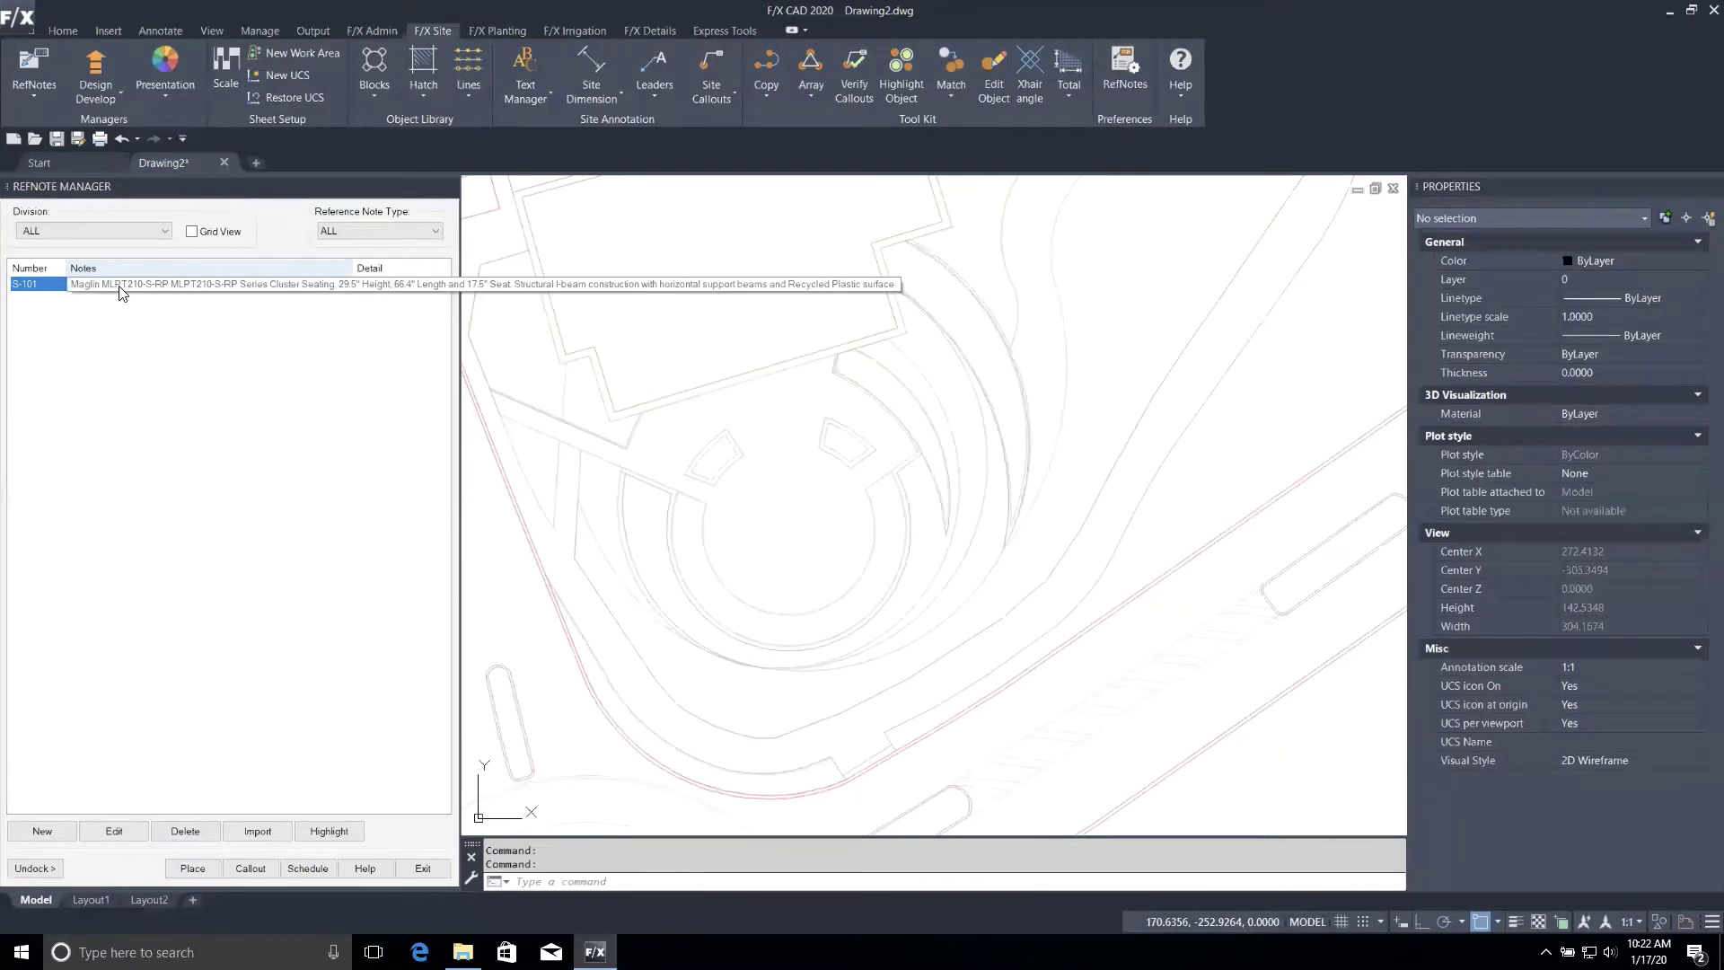
Place the first MLPT210-S-RP table inside the circular plaza below the planters, rotated slightly off horizontal.
left_click(192, 875)
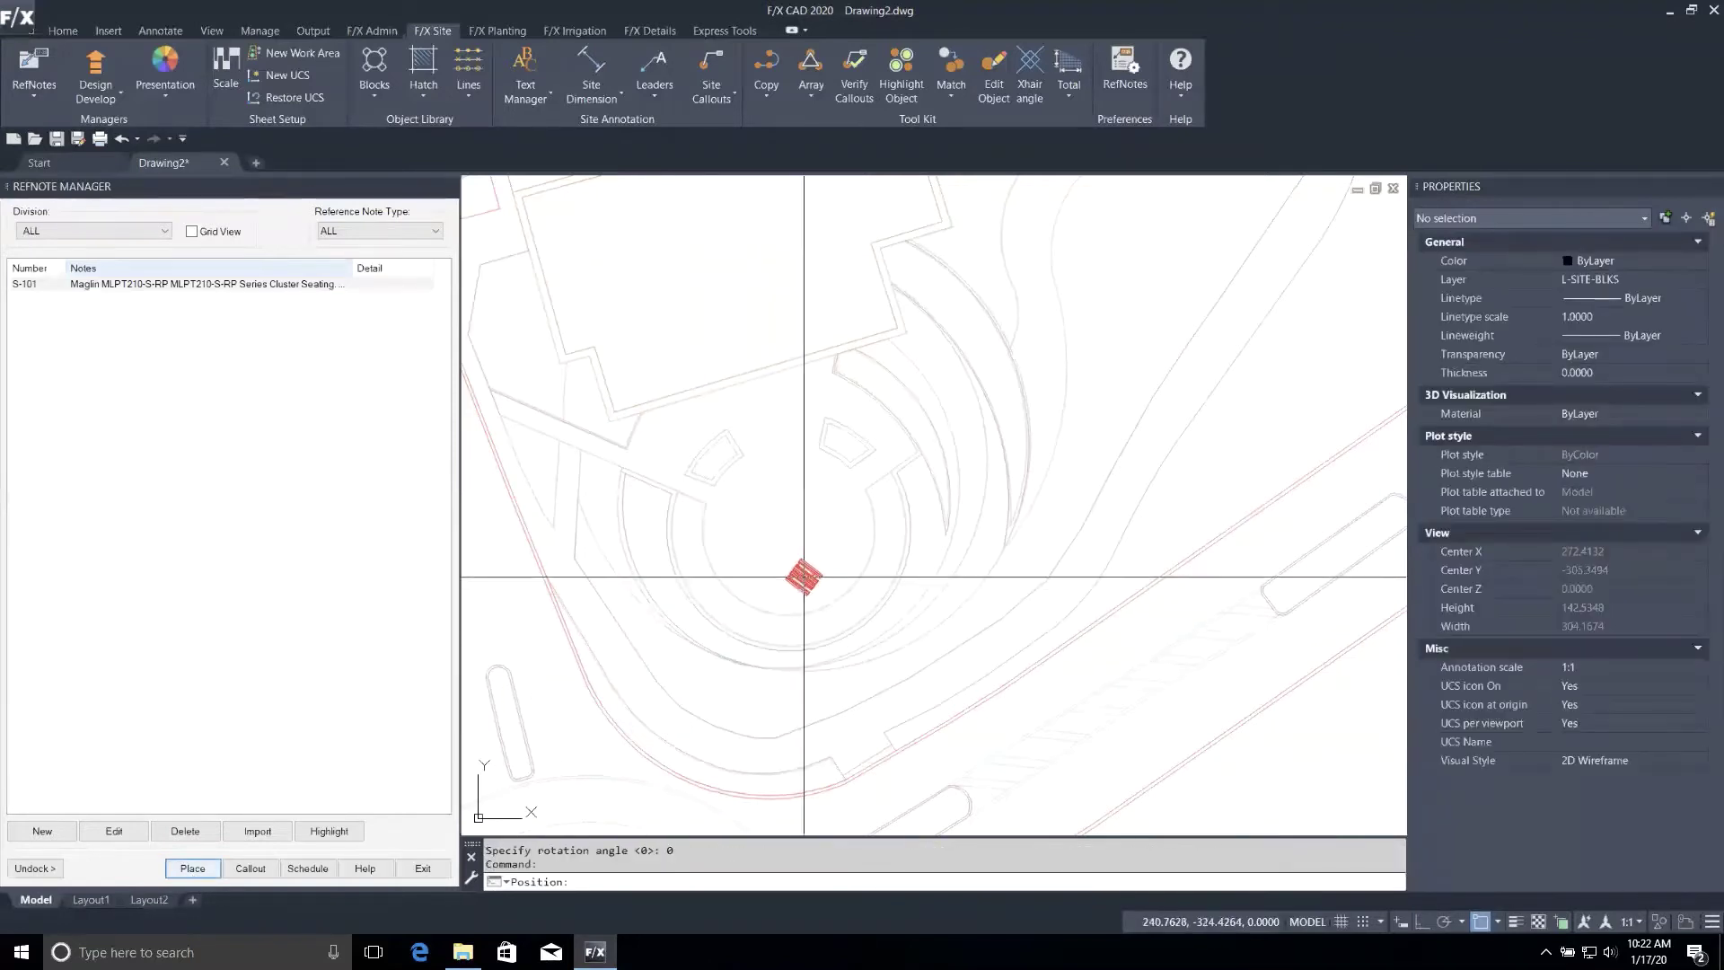
scroll(793, 504, "up", 5)
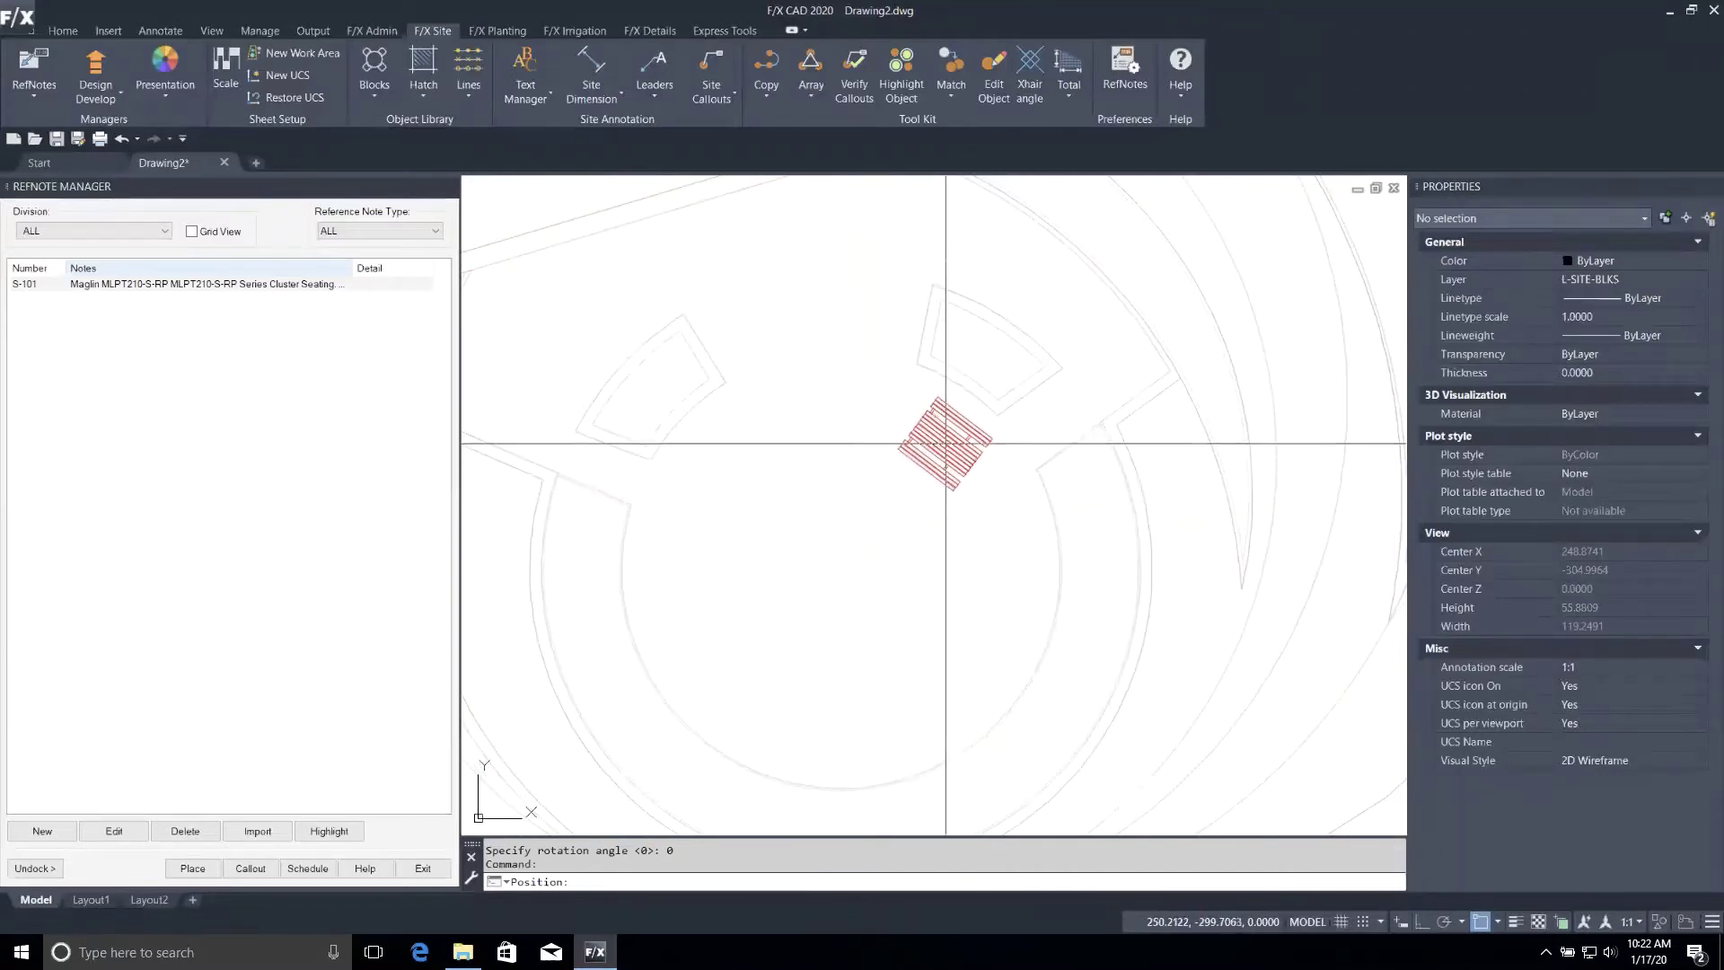
scroll(881, 485, "up", 2)
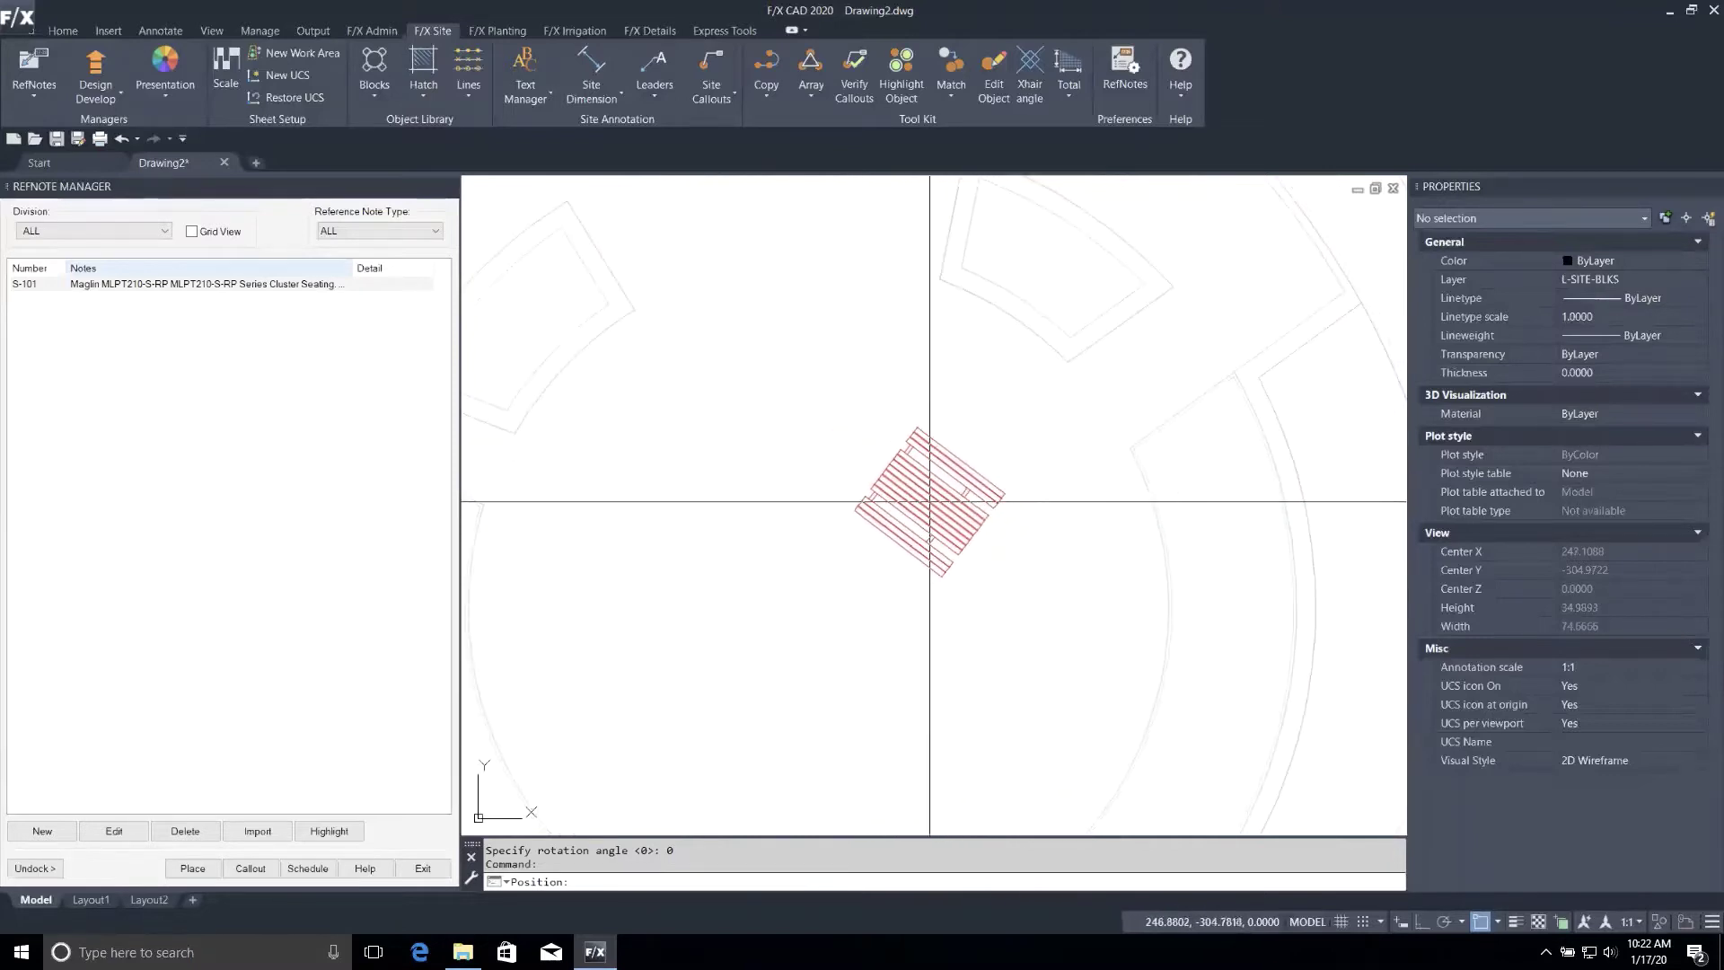
left_click(929, 501)
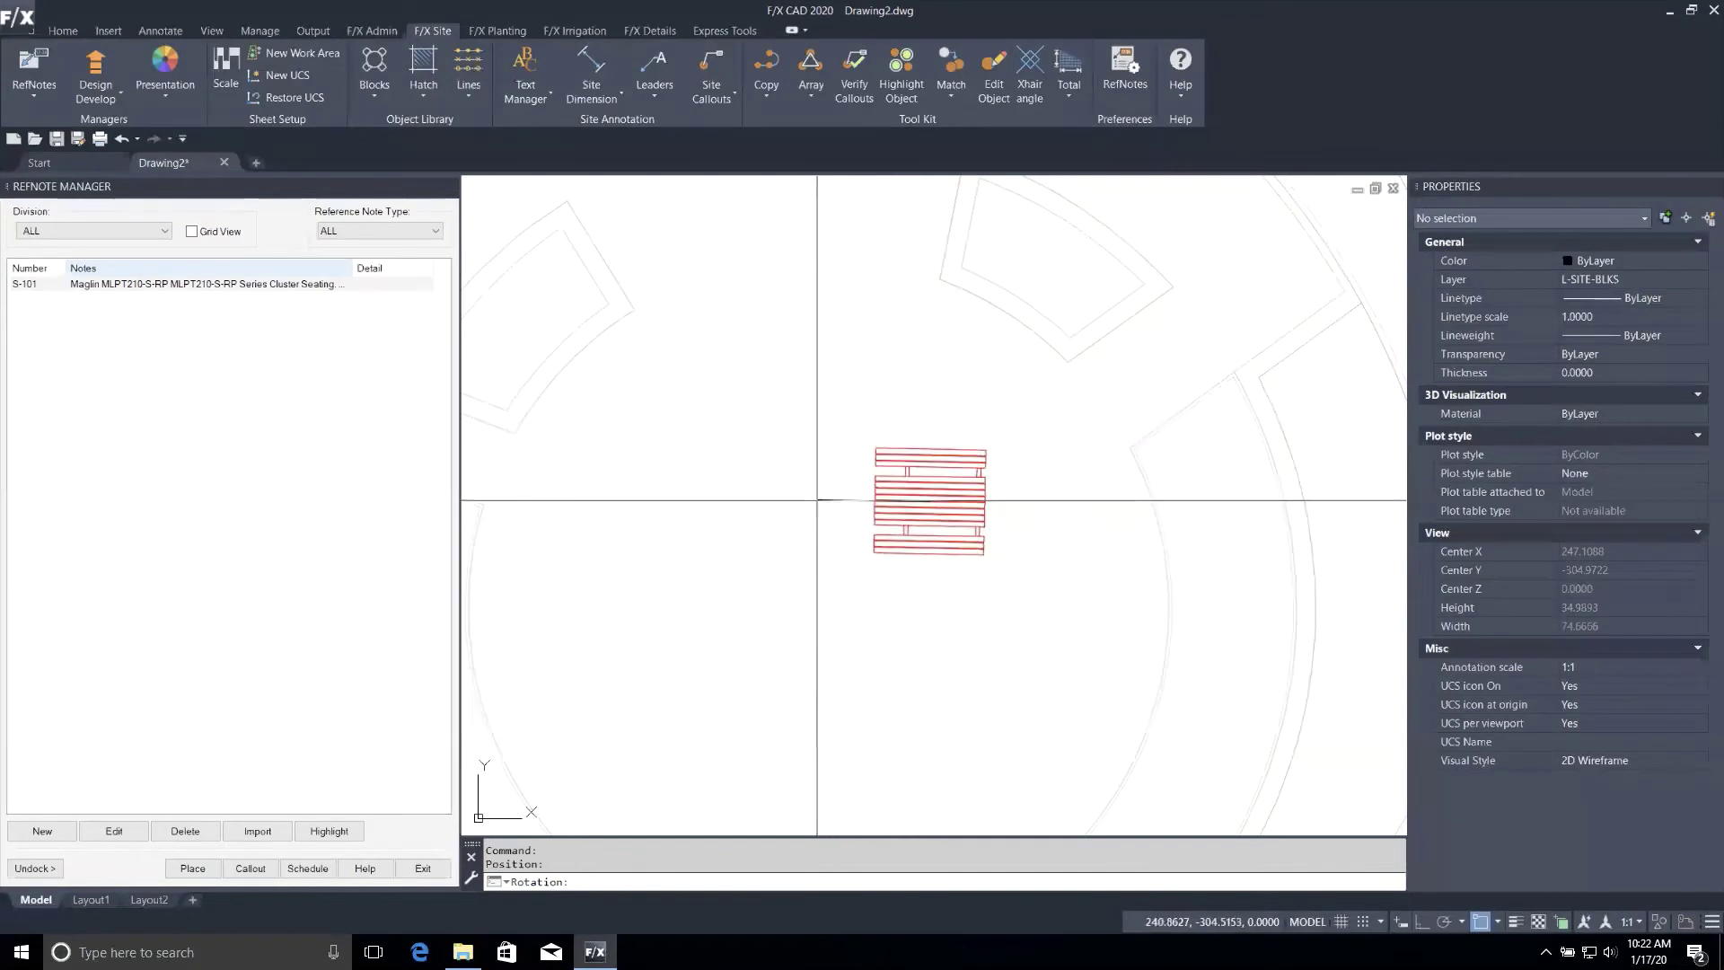
left_click(577, 548)
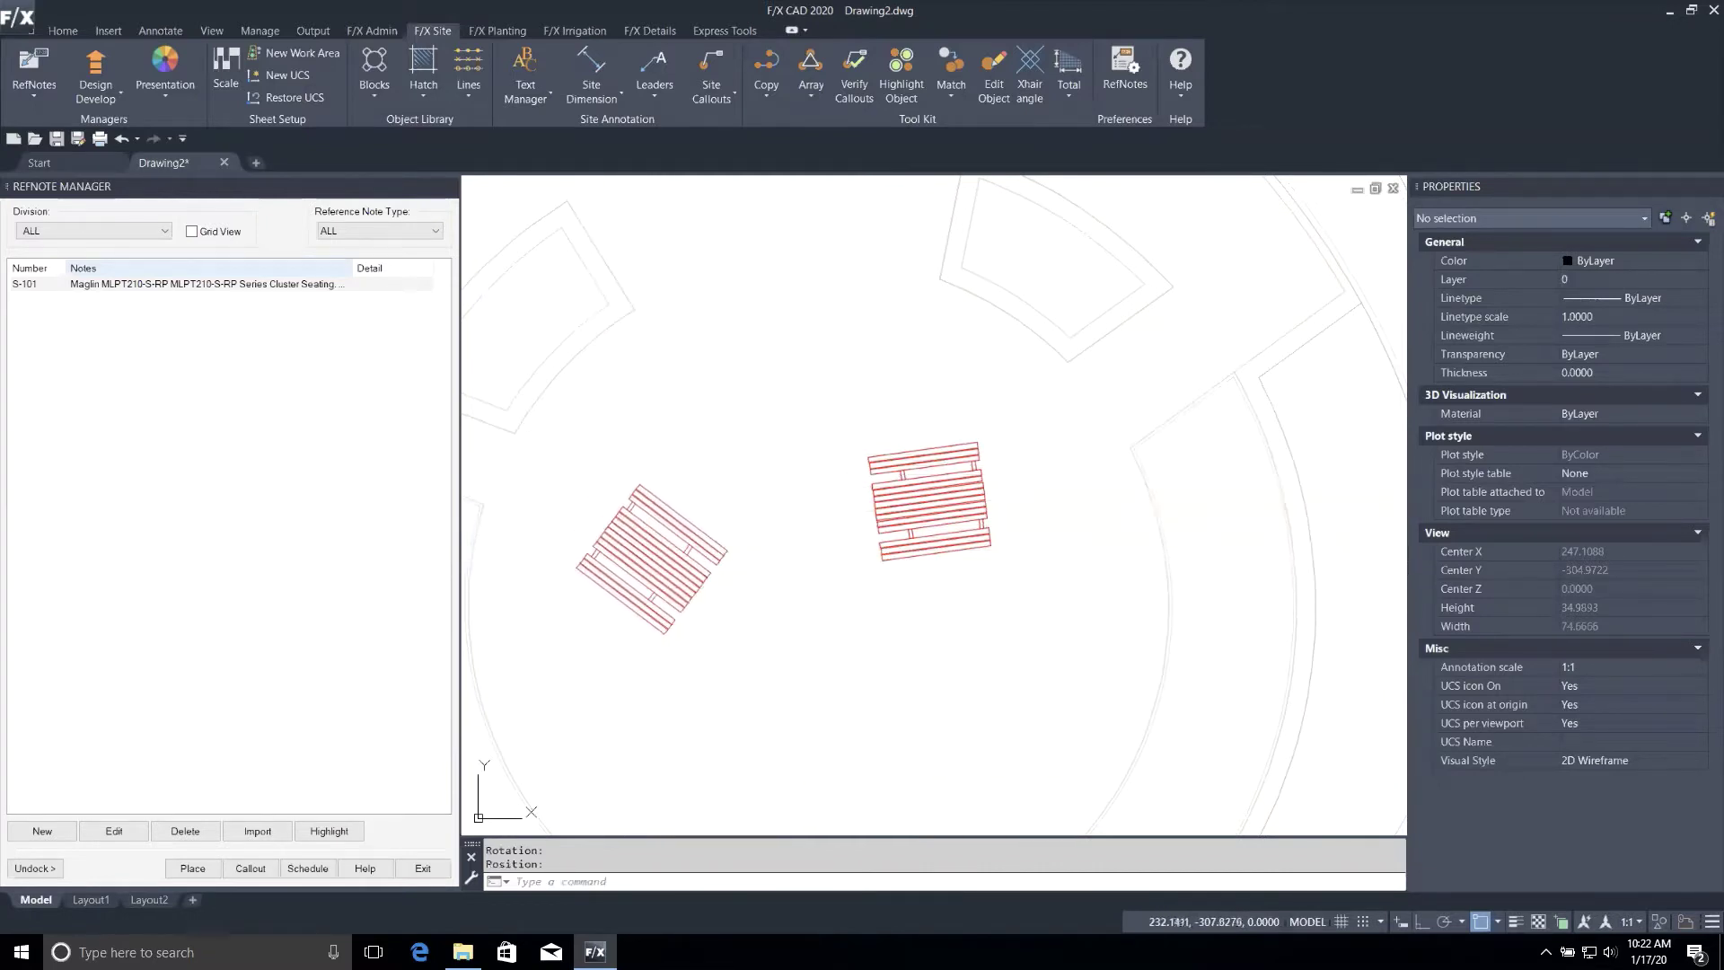
Place a second S-101 Maglin table to the left of the first one in the plaza, keeping it unrotated.
left_click(195, 285)
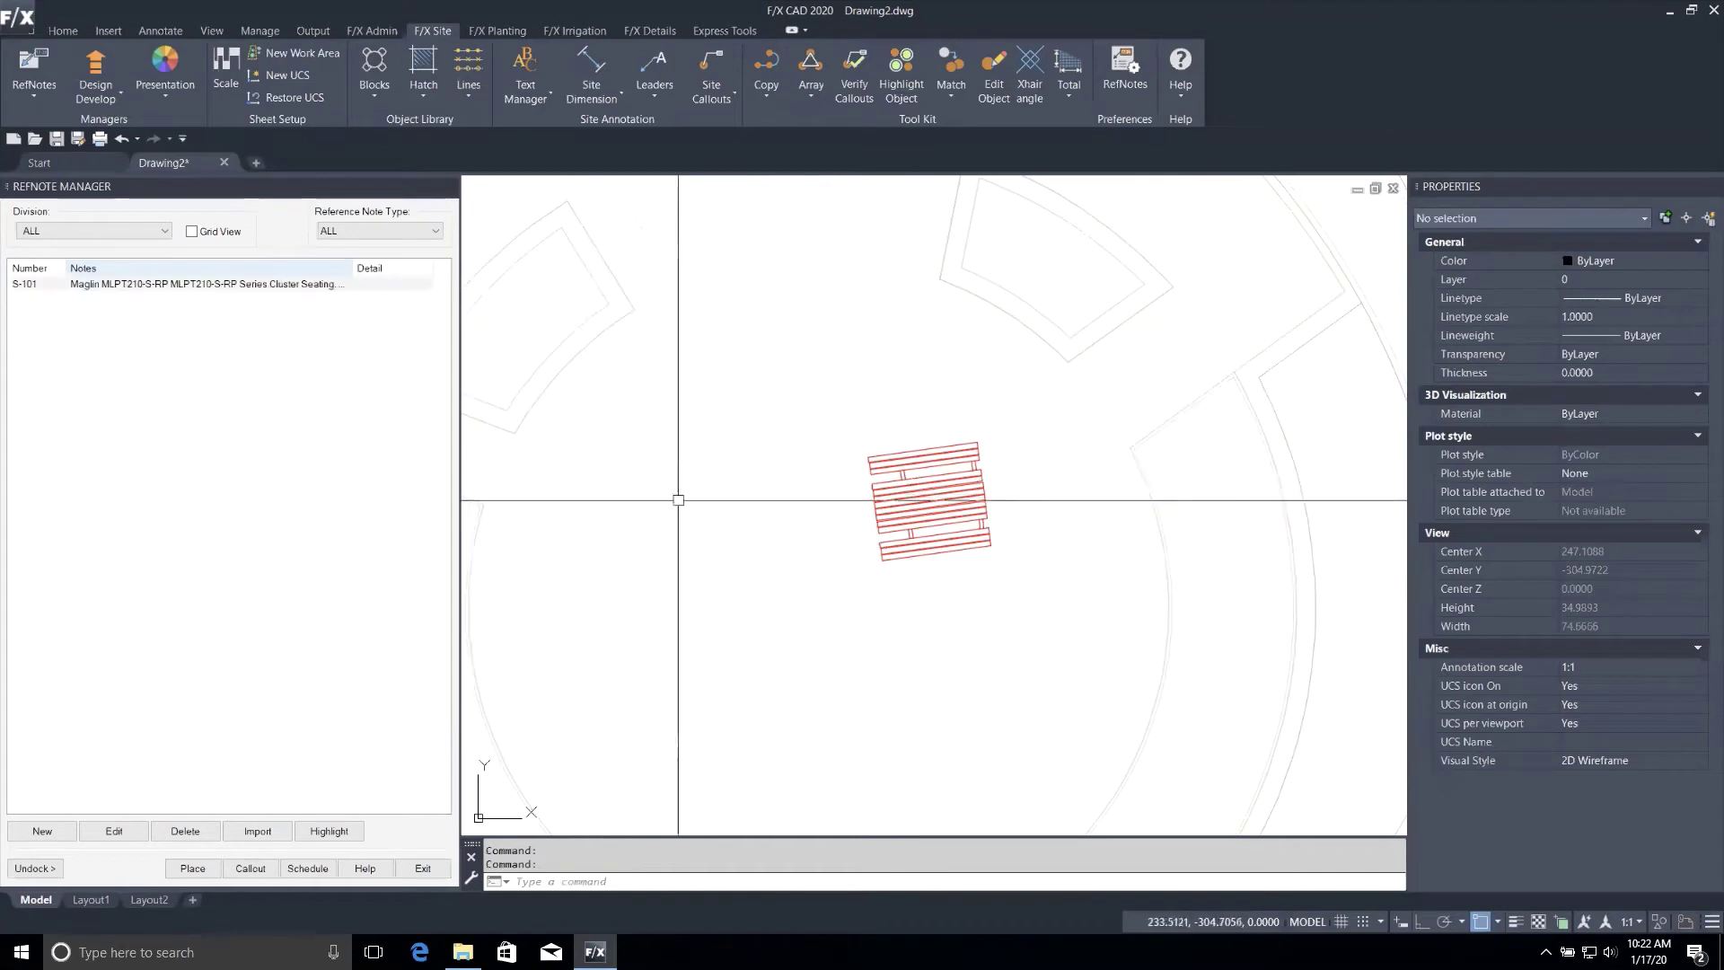
double_click(184, 285)
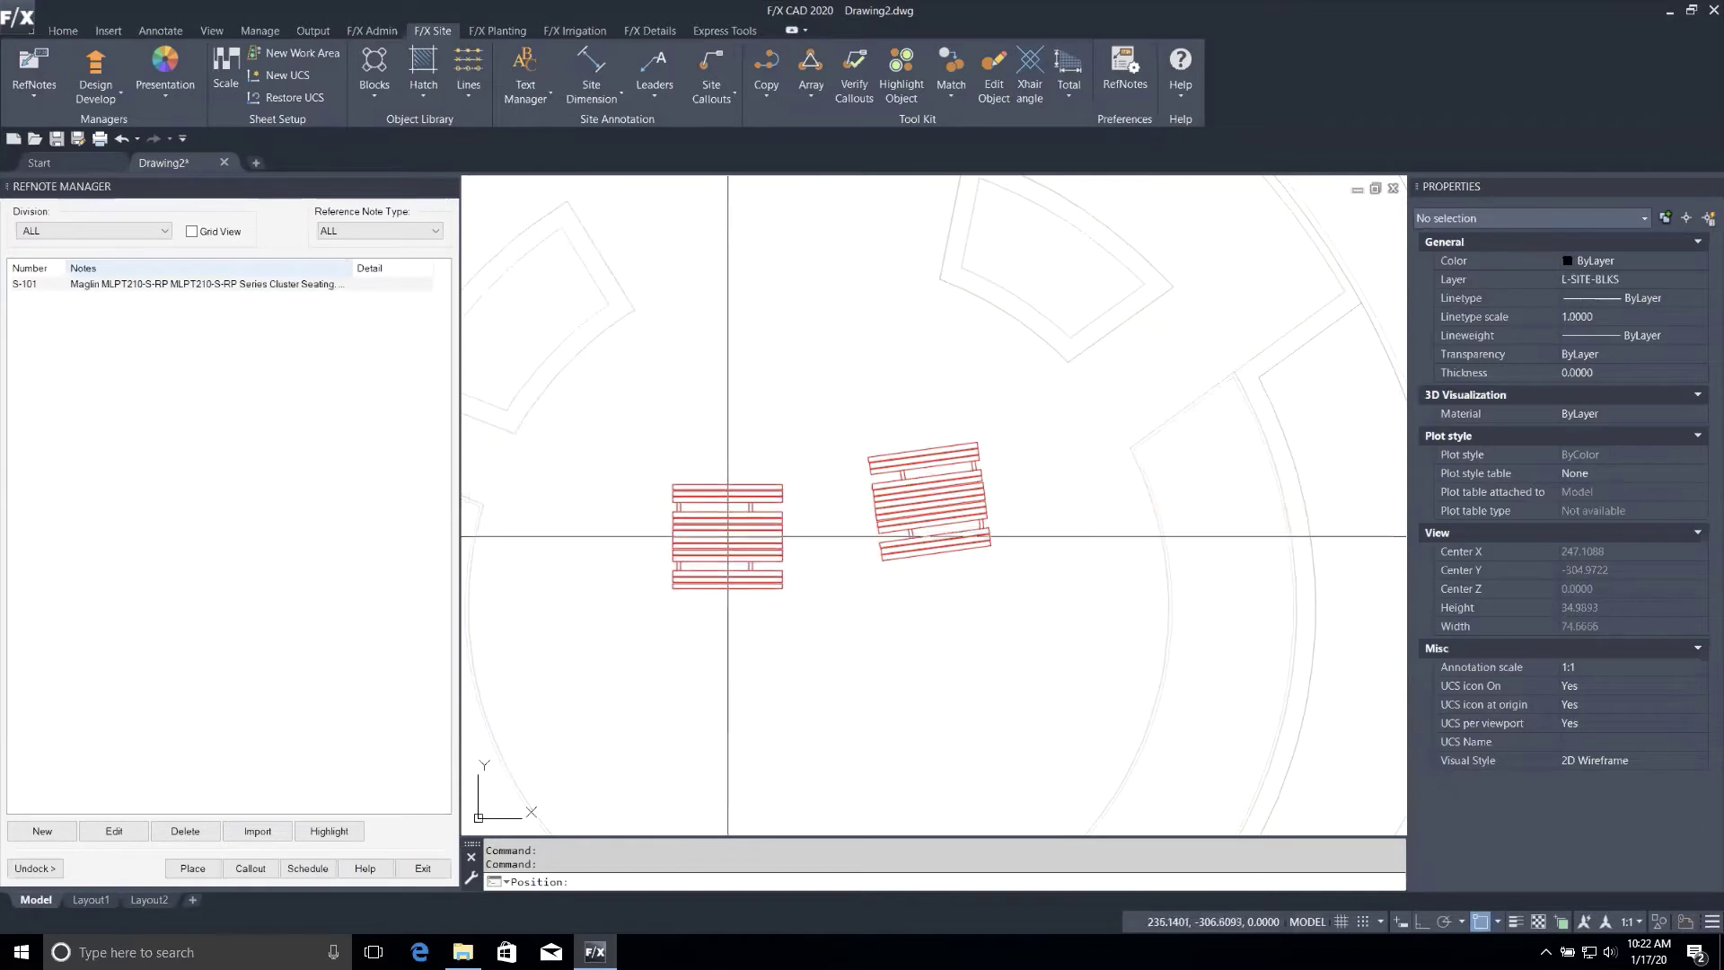
left_click(683, 496)
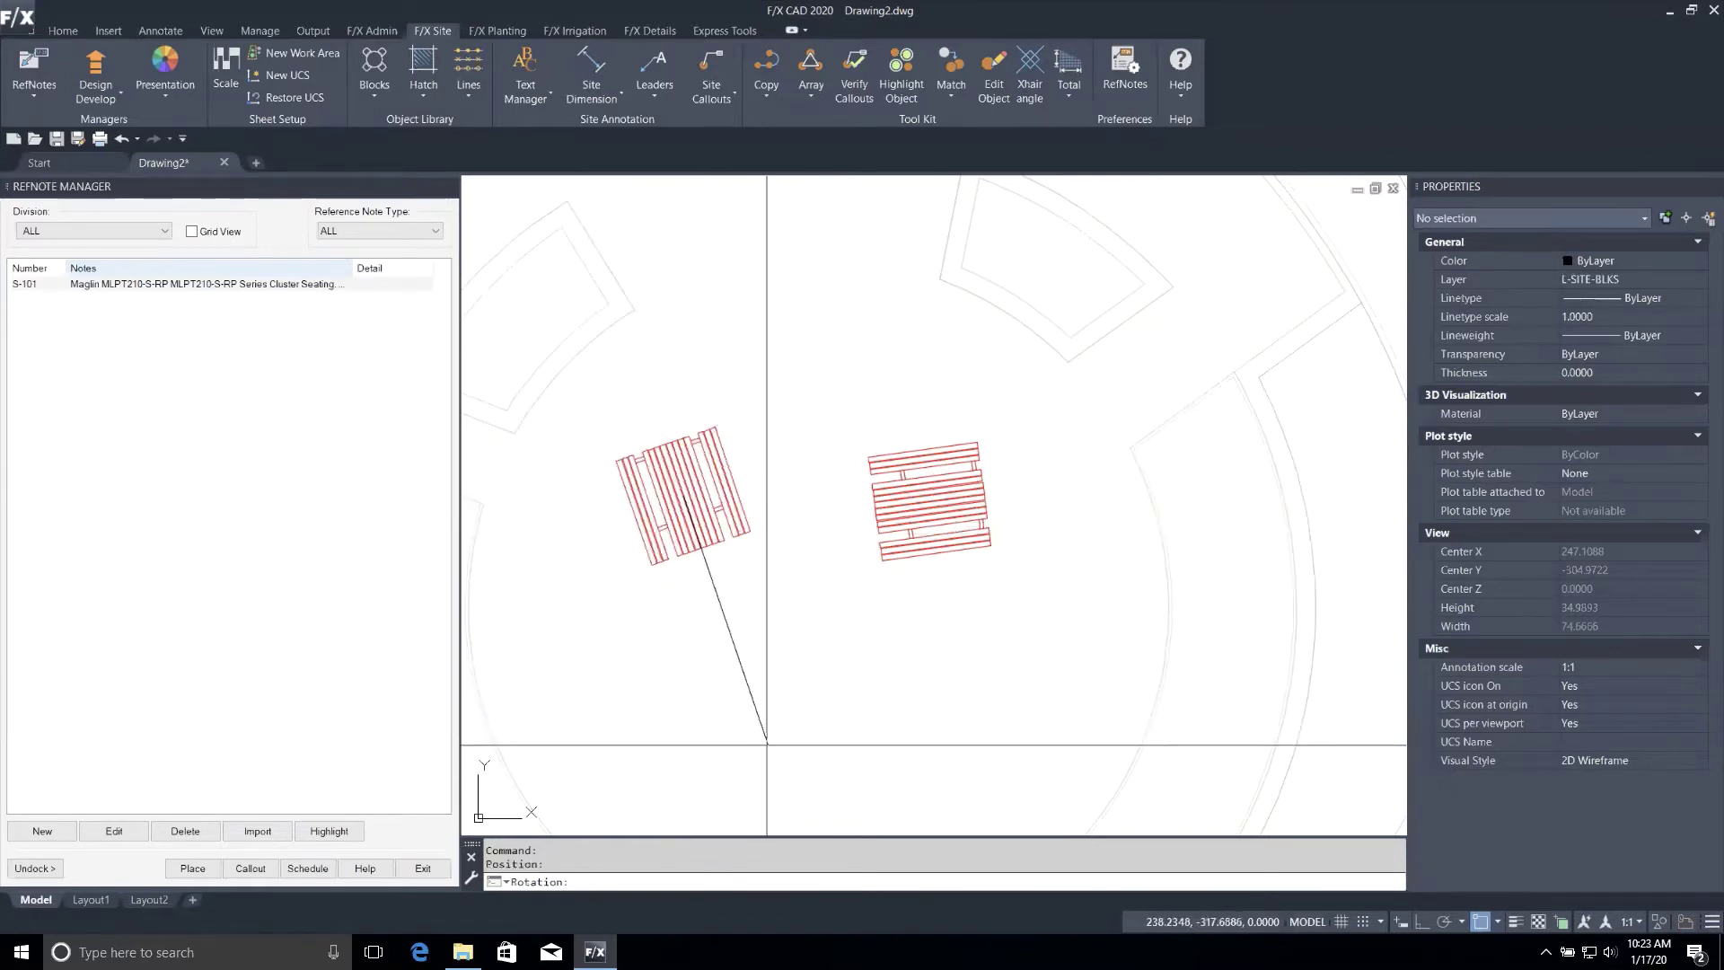
key("Return")
key("Return")
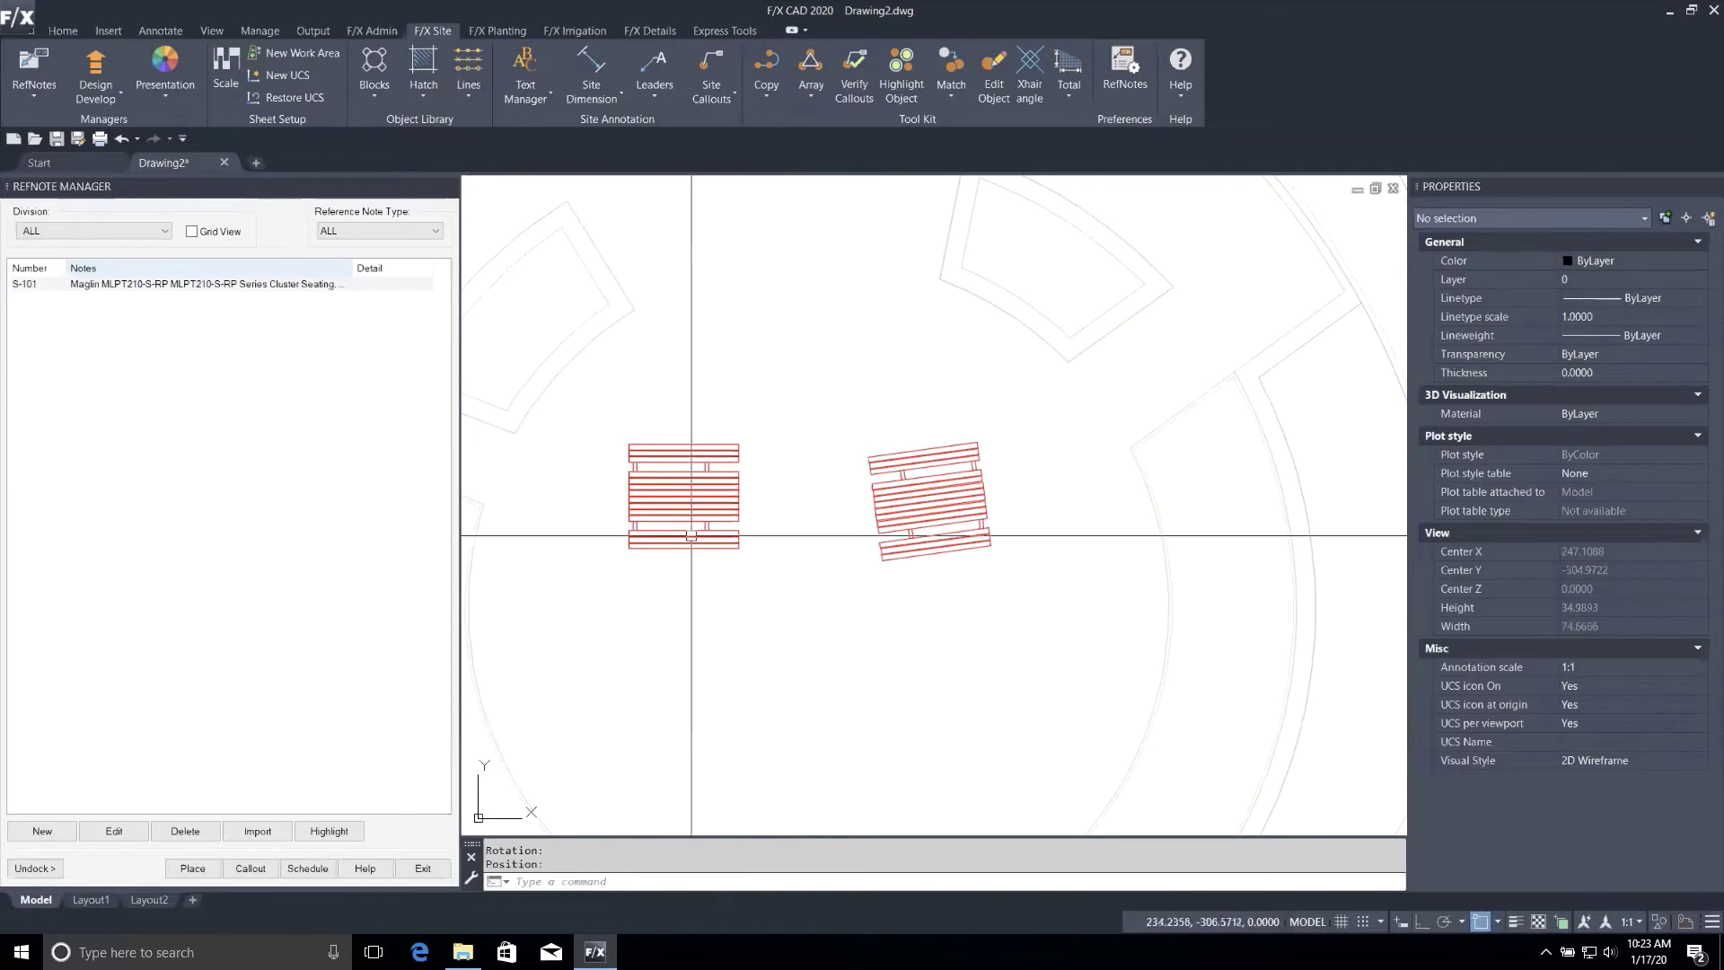
Place a third S-101 Maglin table unrotated in the plaza, below and between the other two.
left_click(241, 286)
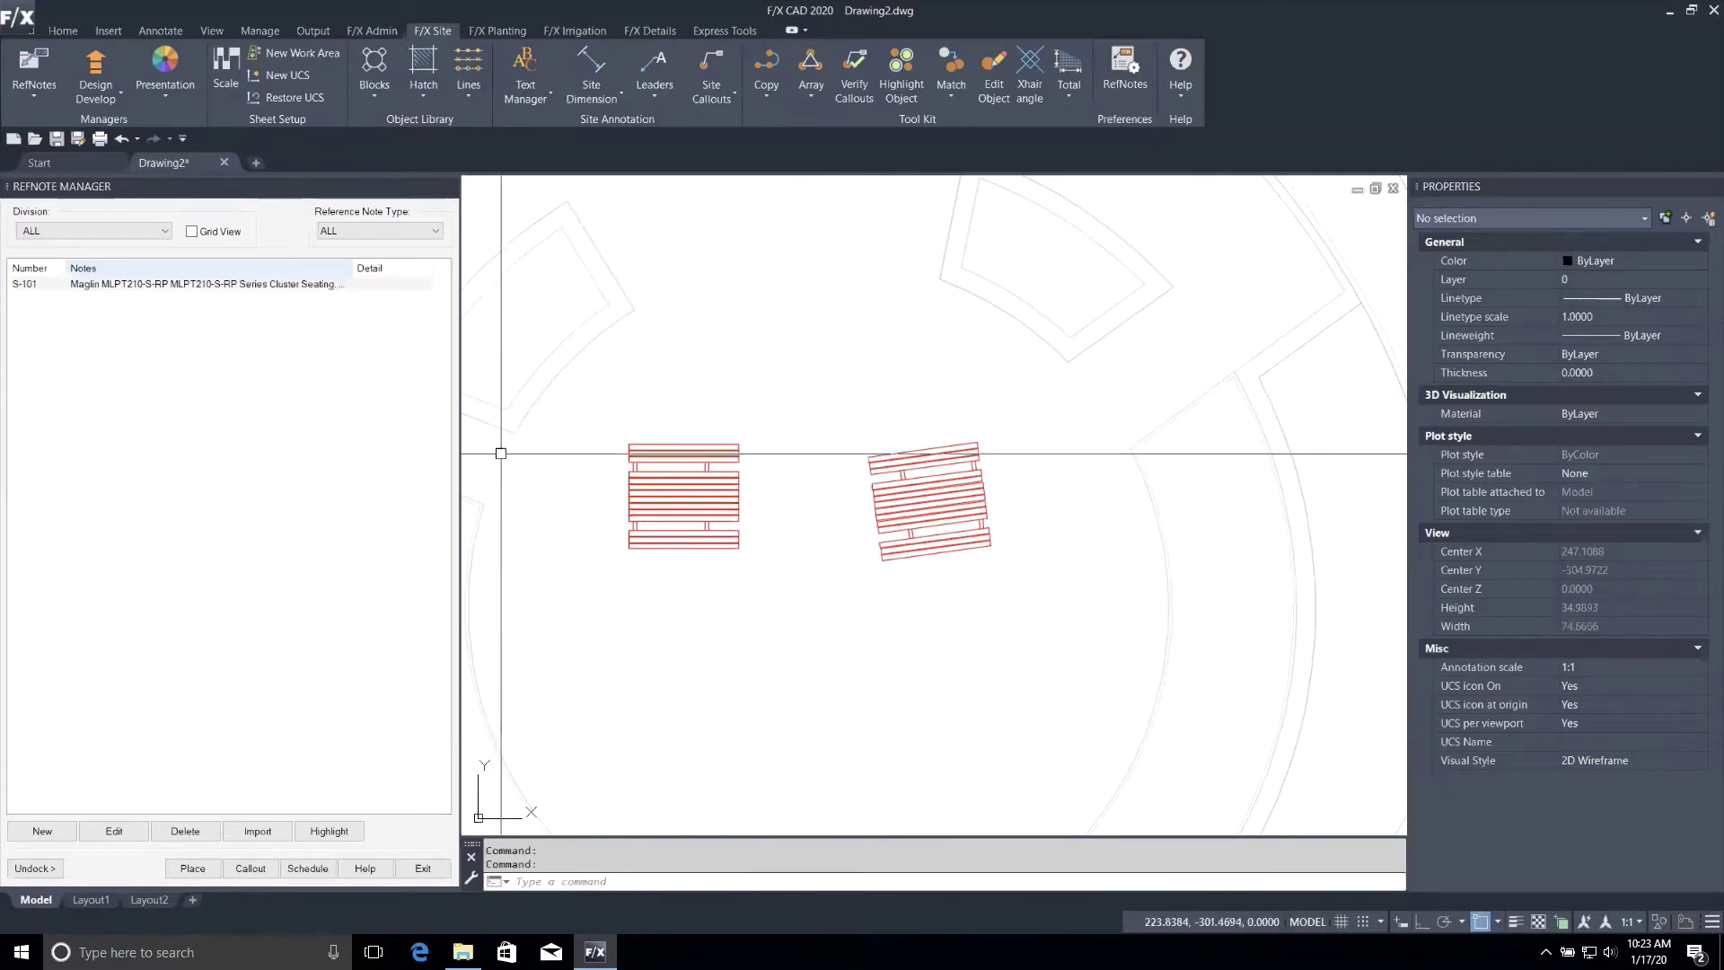
left_click(206, 871)
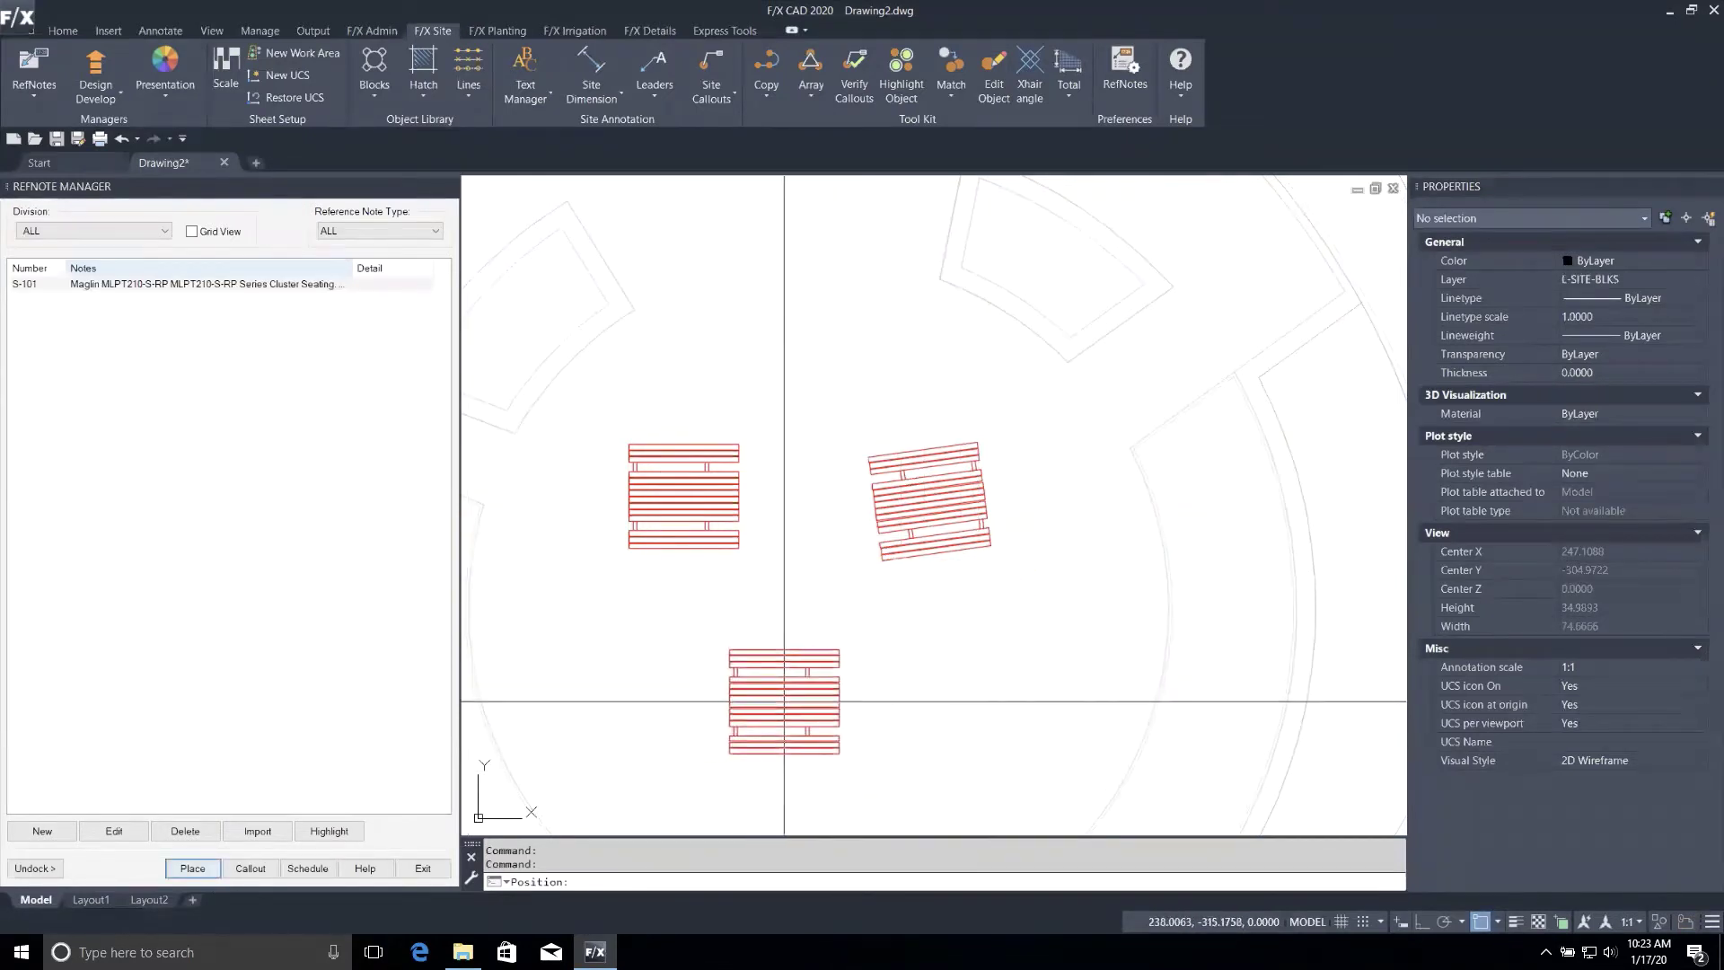
left_click(798, 694)
scroll(798, 694, "down", 5)
scroll(808, 619, "up", 3)
key("Return")
scroll(826, 536, "down", 2)
scroll(815, 523, "up", 2)
scroll(619, 524, "down", 2)
scroll(924, 485, "up", 2)
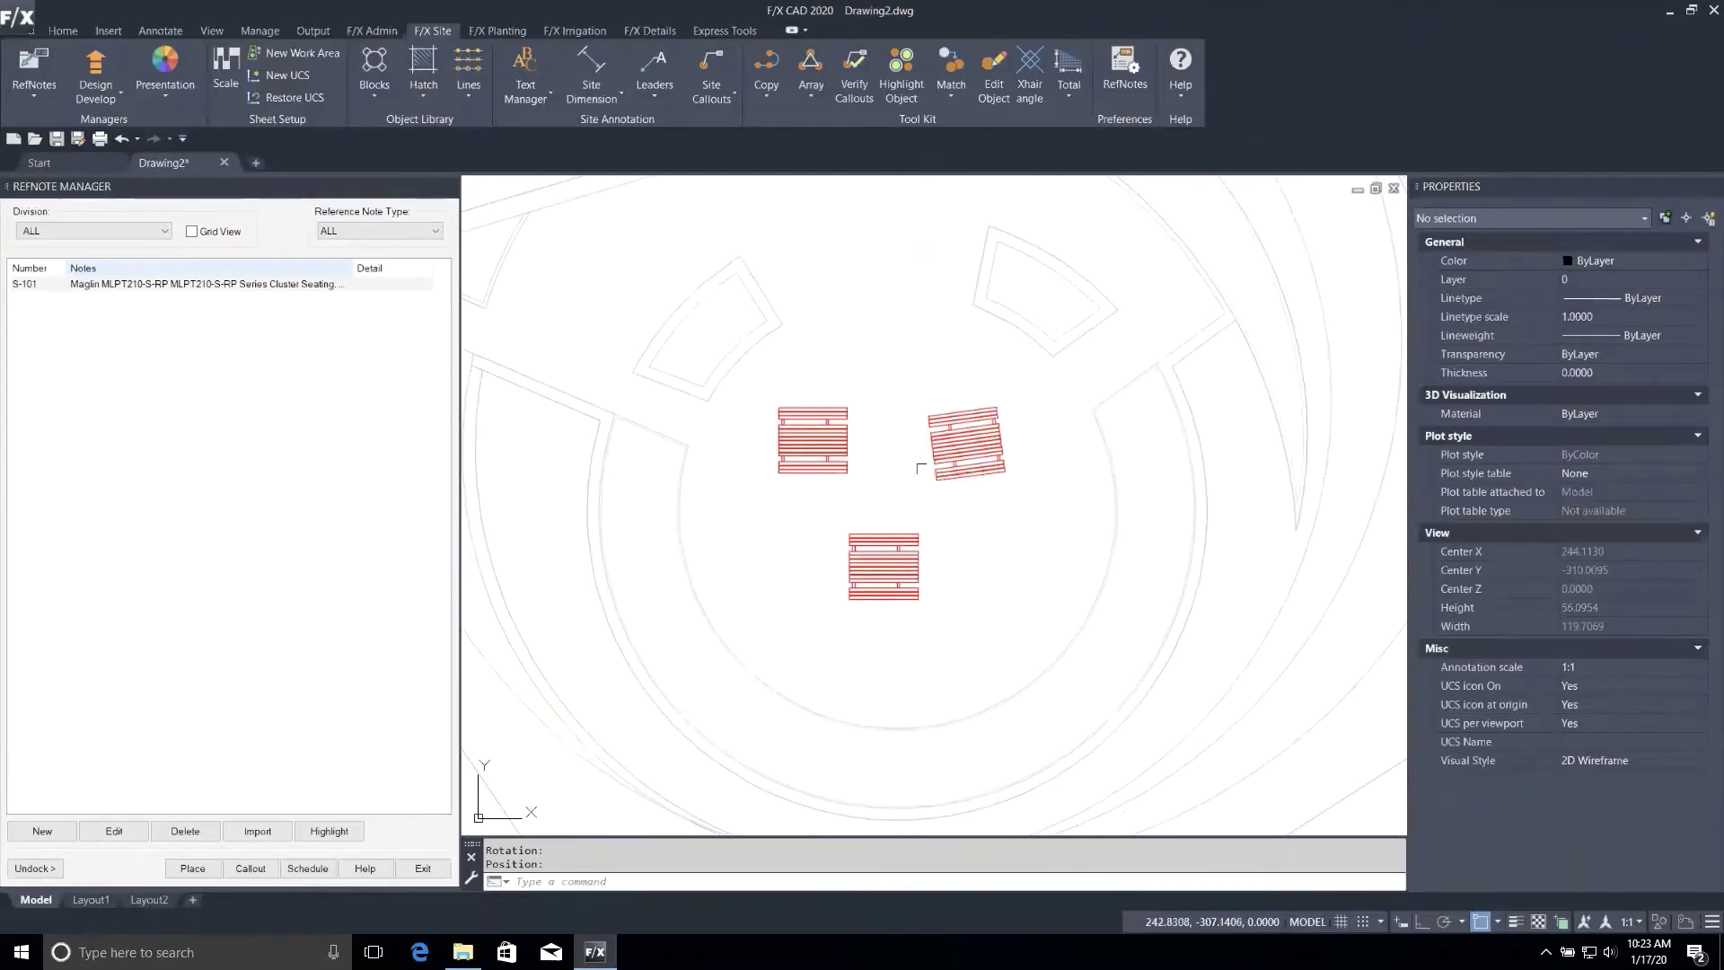
scroll(848, 497, "up", 2)
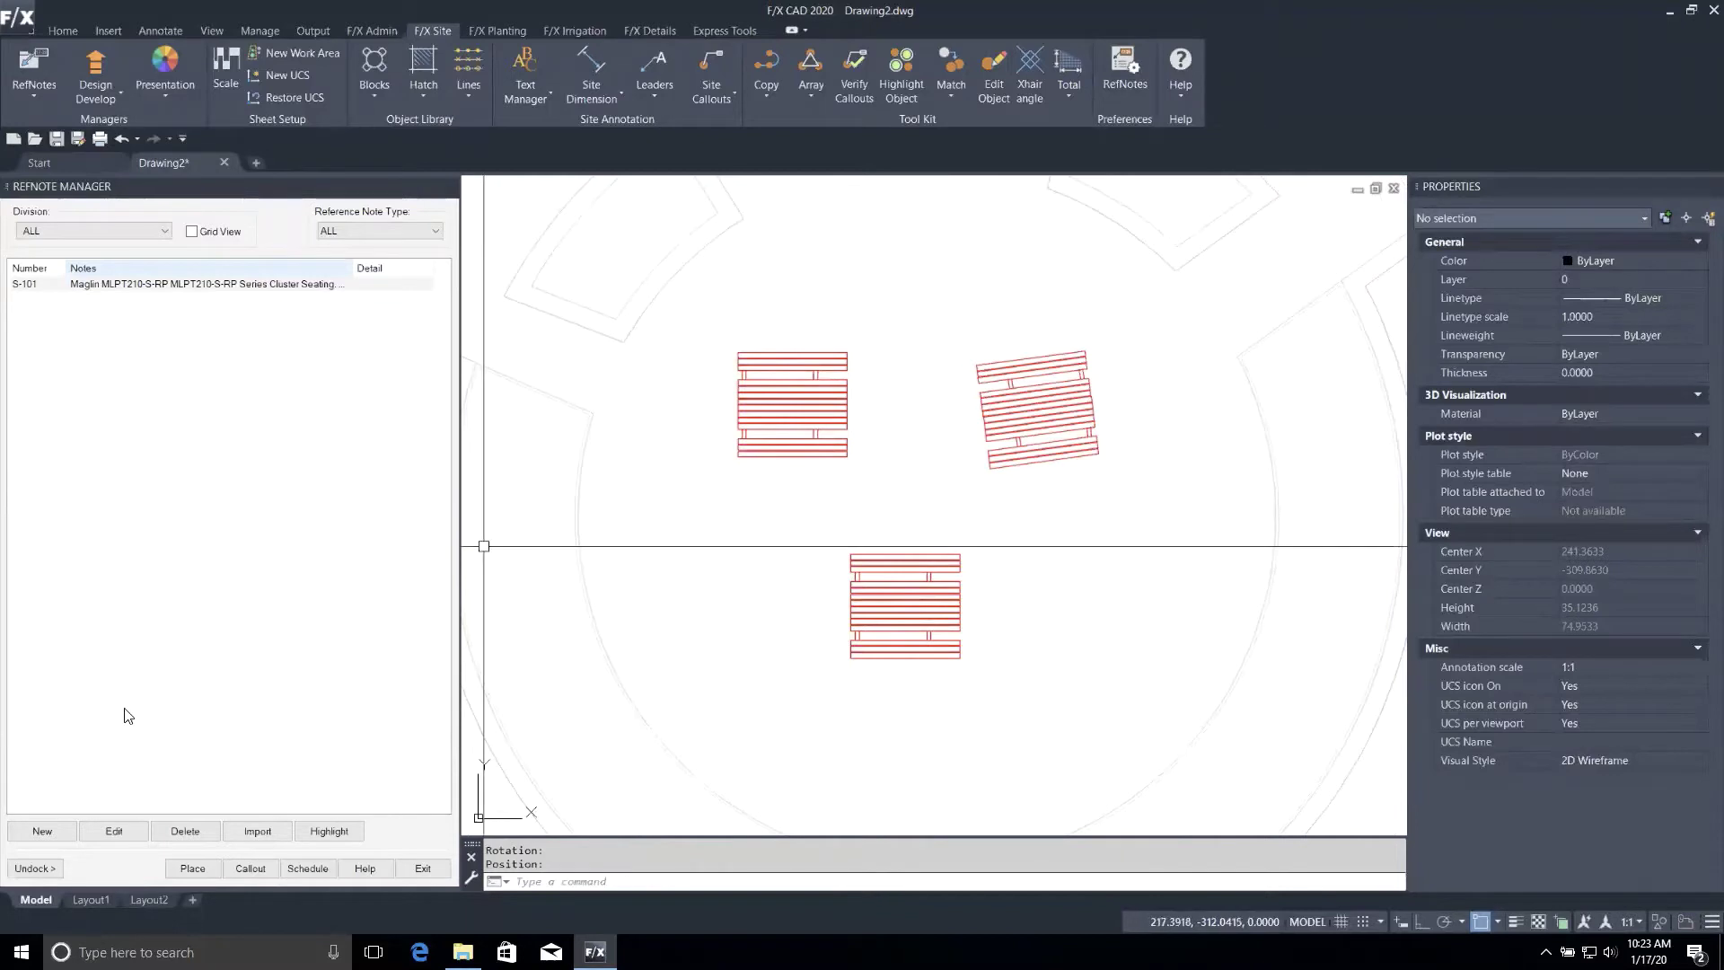
Create a new Area / Volume reference note with Generic / Custom as manufacturer and the ANSI37_2 site hatch as its symbol.
left_click(67, 835)
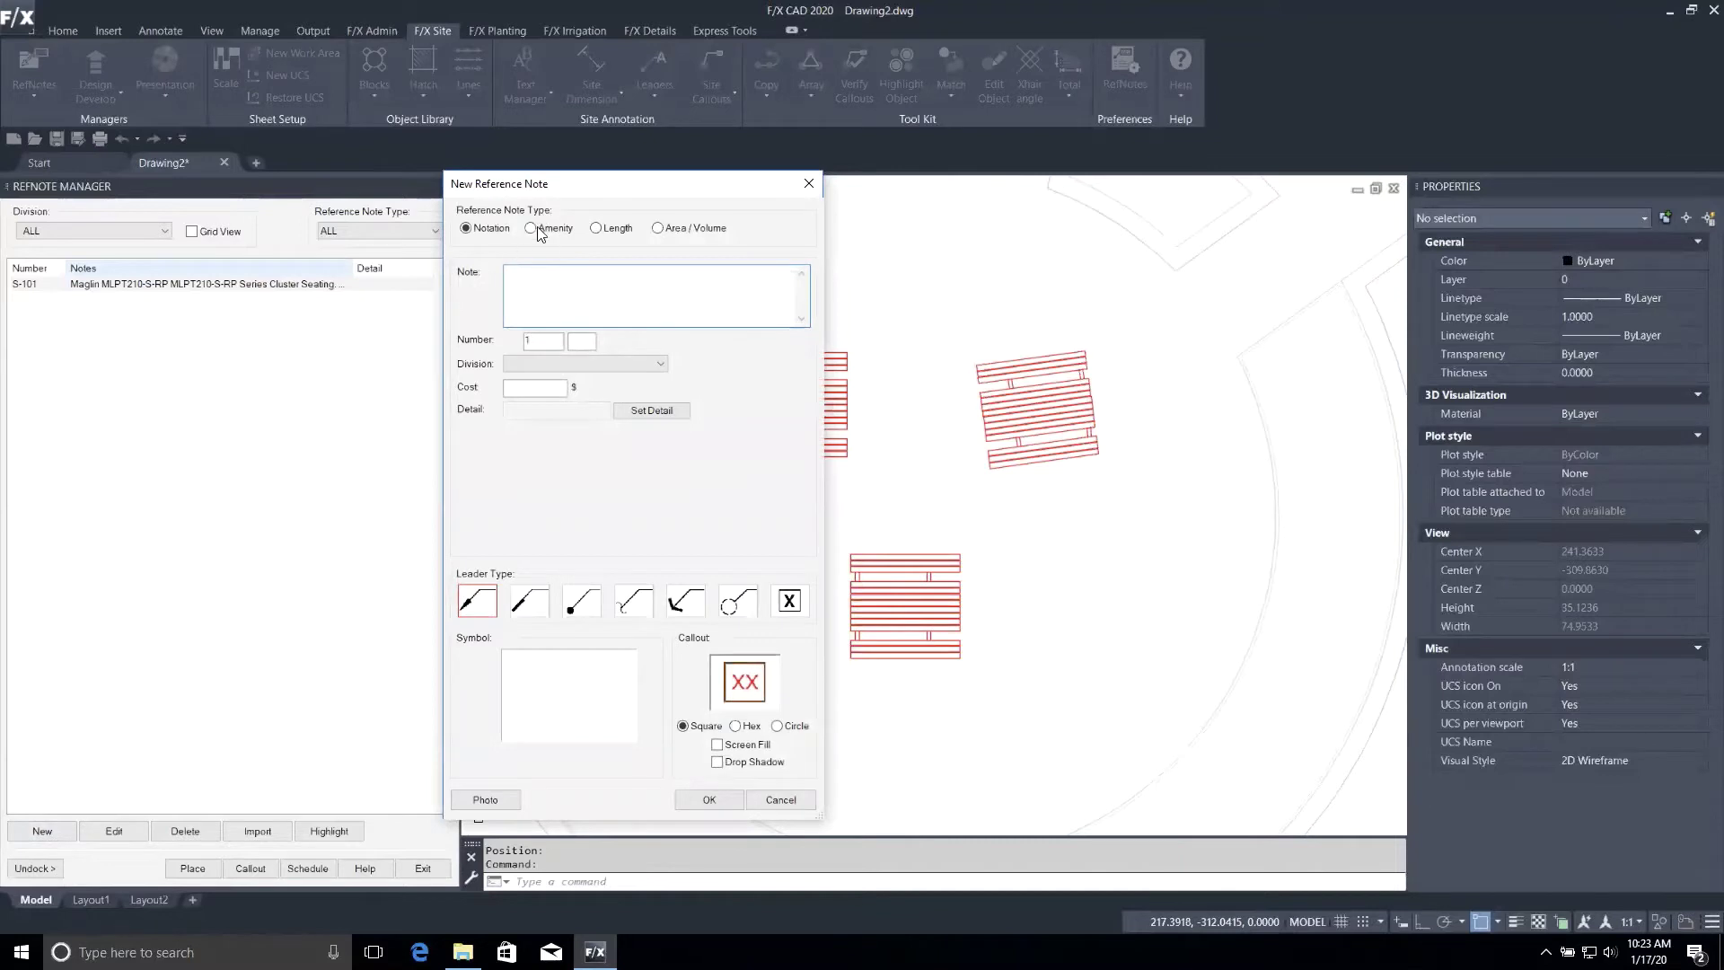
left_click(659, 230)
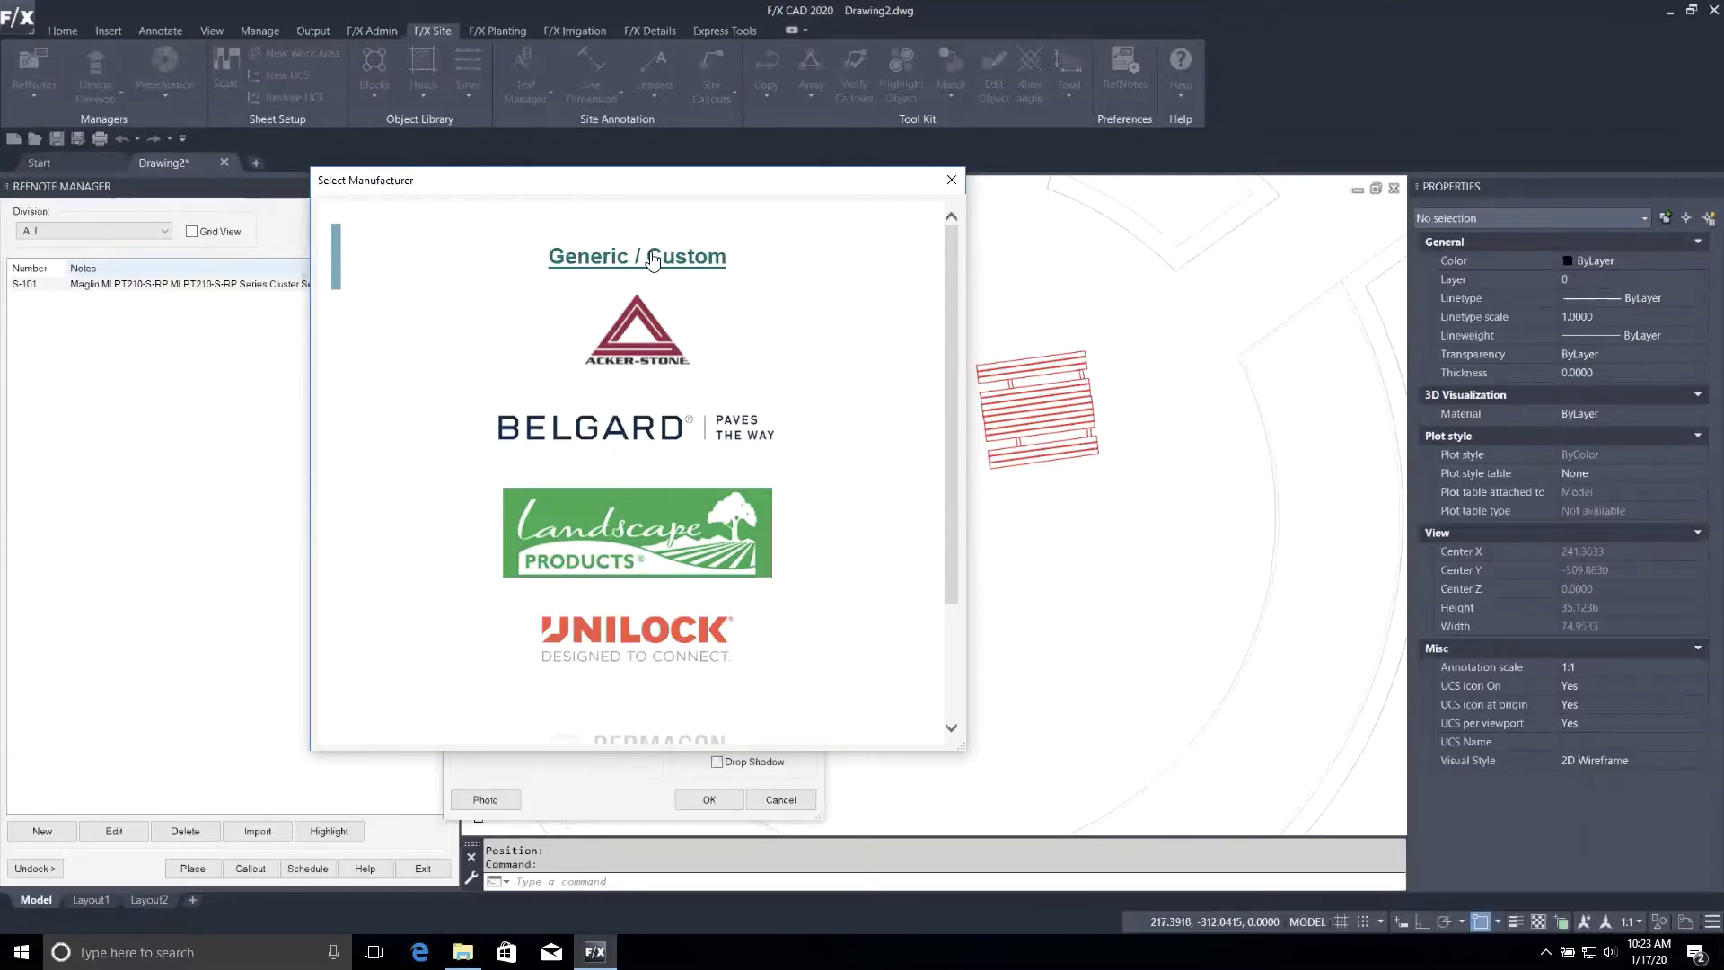
left_click(583, 258)
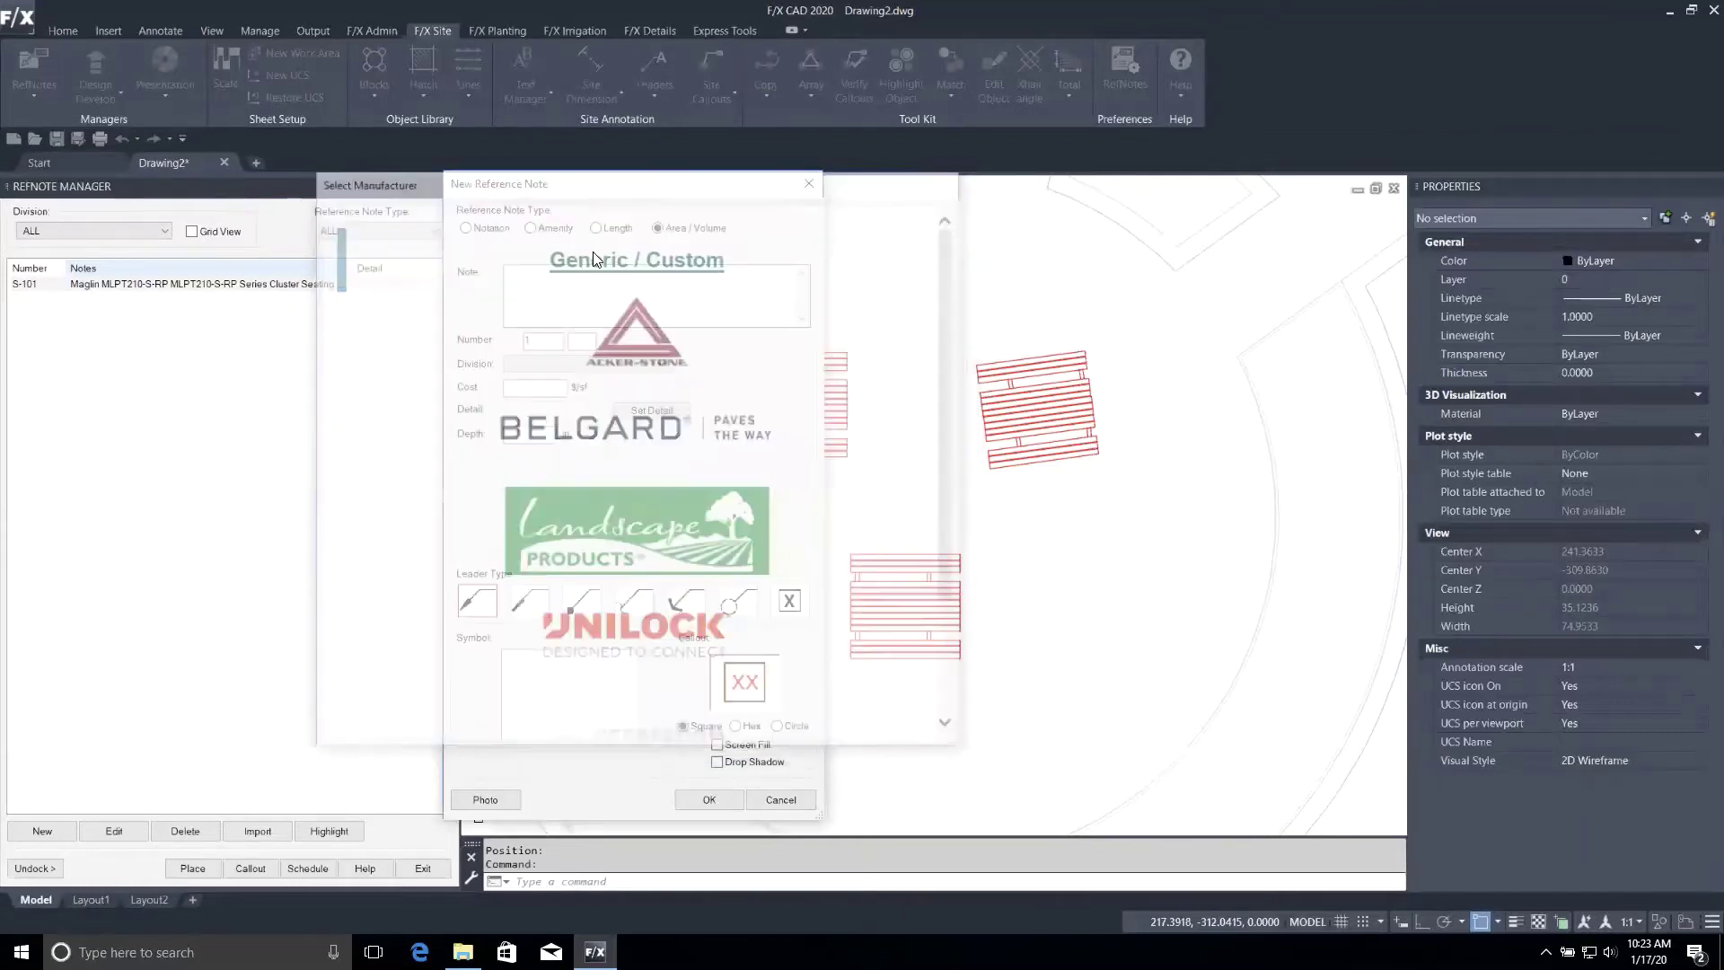
mouse_move(996, 445)
left_mouse_down()
mouse_move(941, 320)
mouse_move(802, 256)
mouse_move(862, 297)
mouse_move(838, 274)
left_mouse_up()
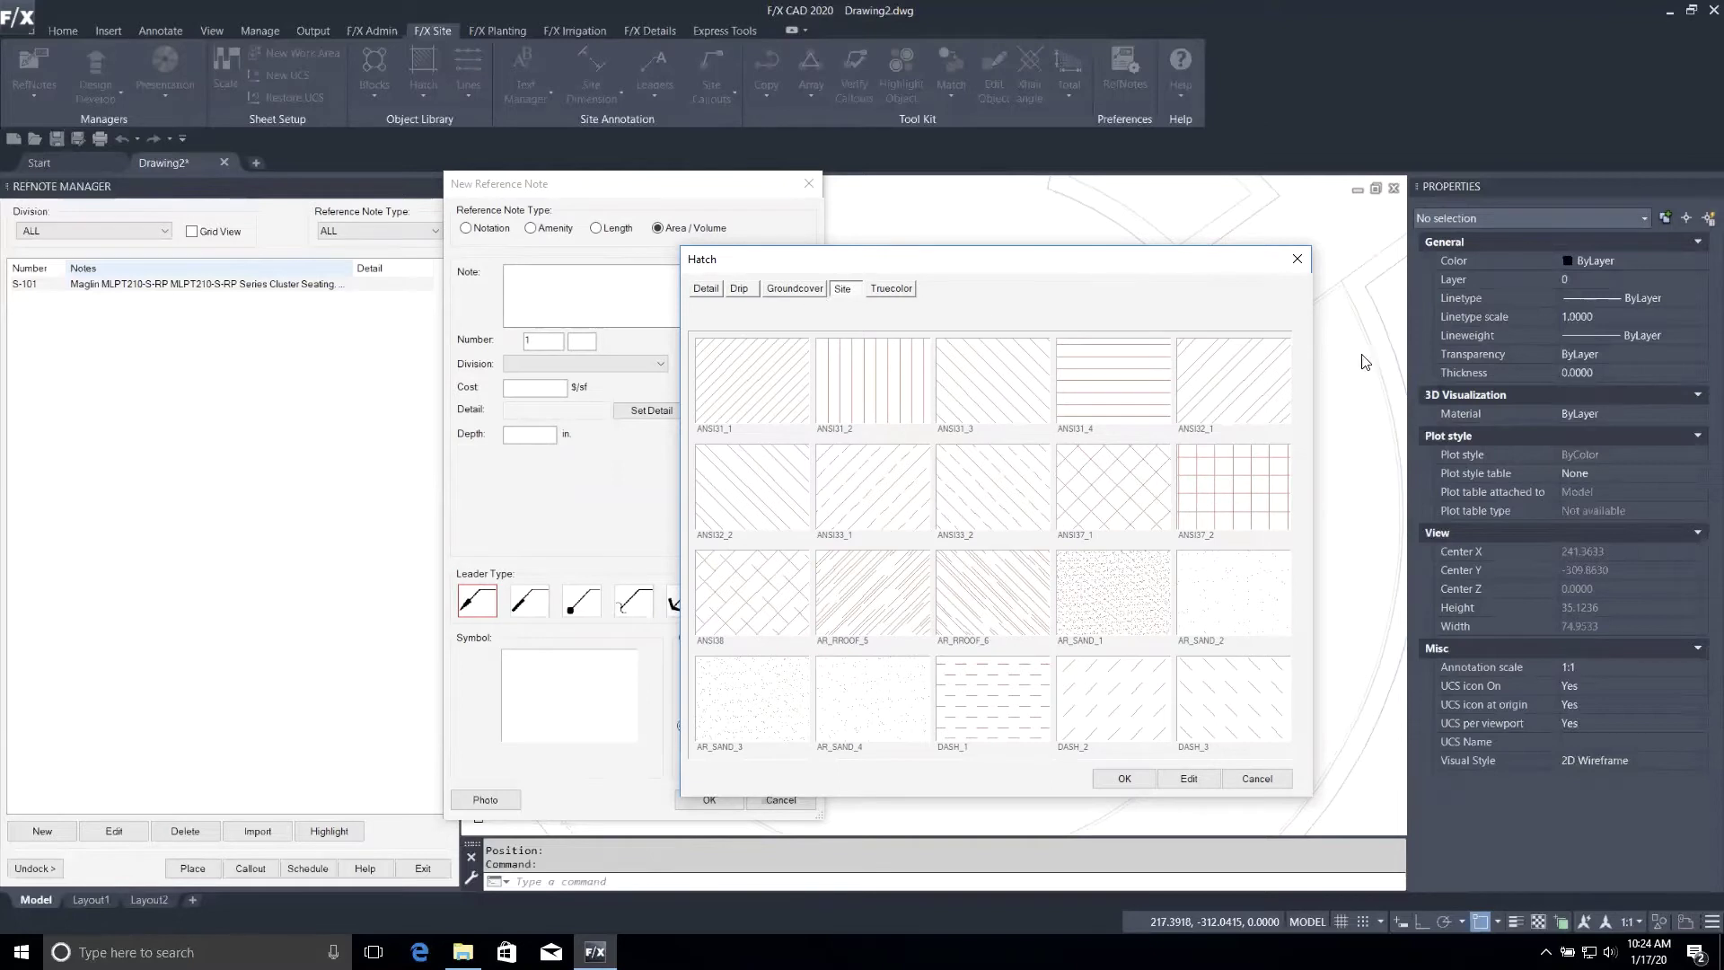
scroll(1299, 355, "down", 1)
left_click(1299, 753)
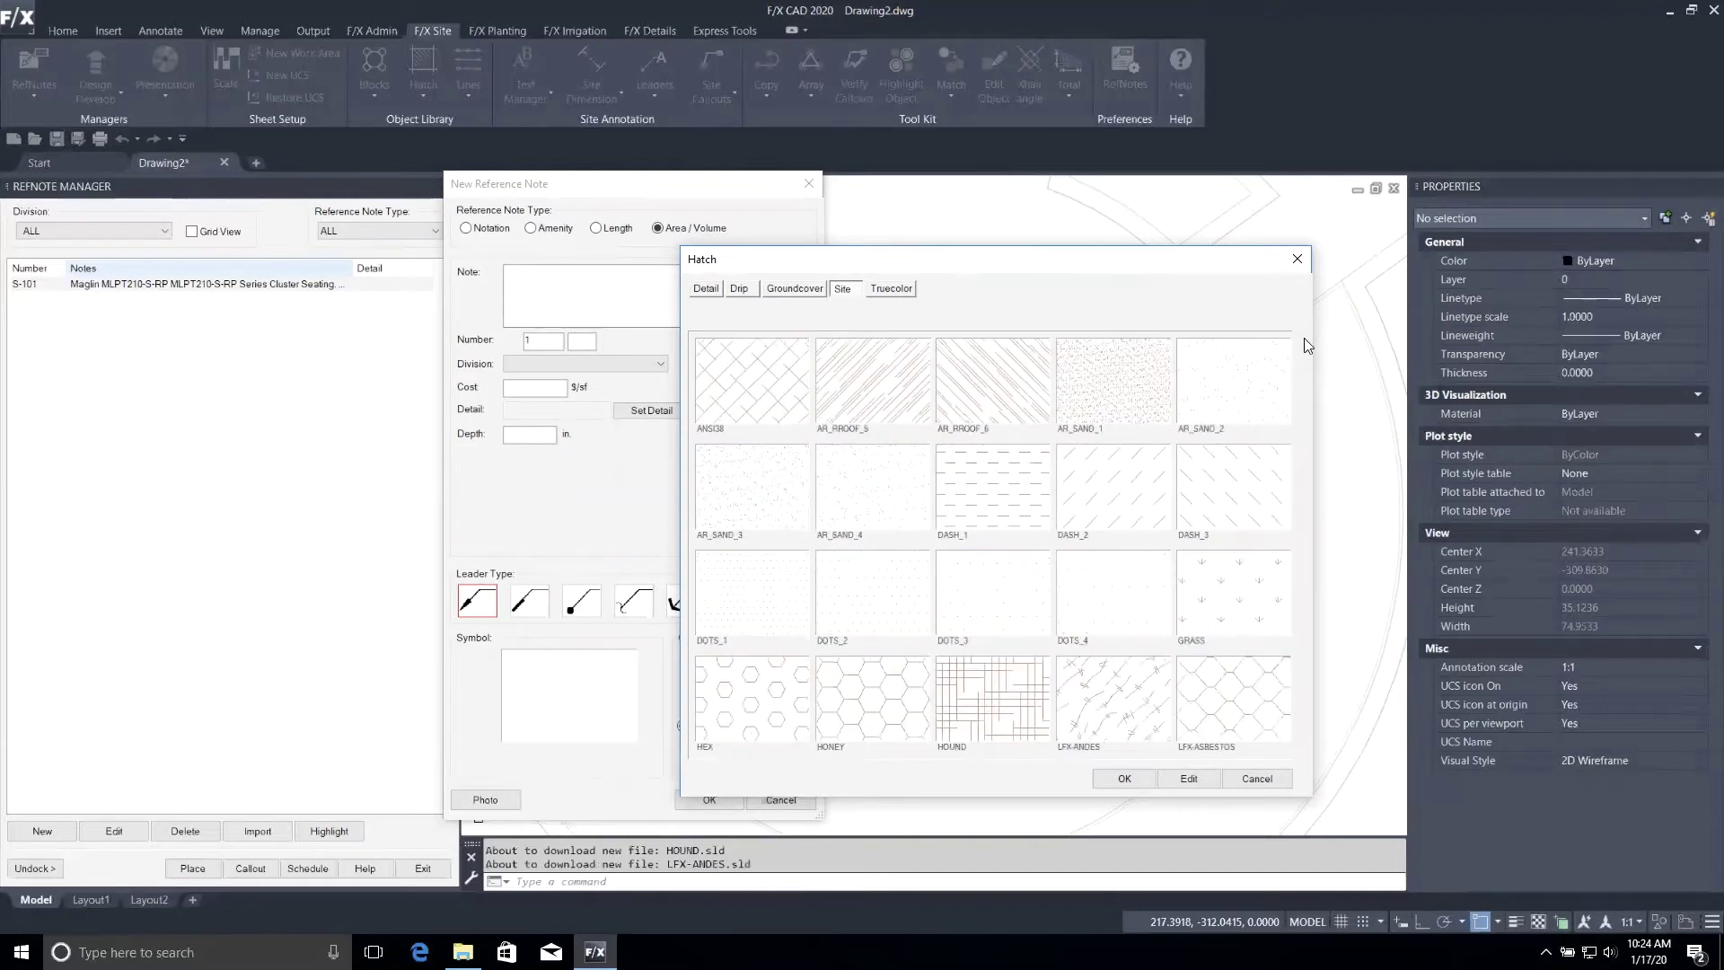
scroll(1300, 356, "up", 2)
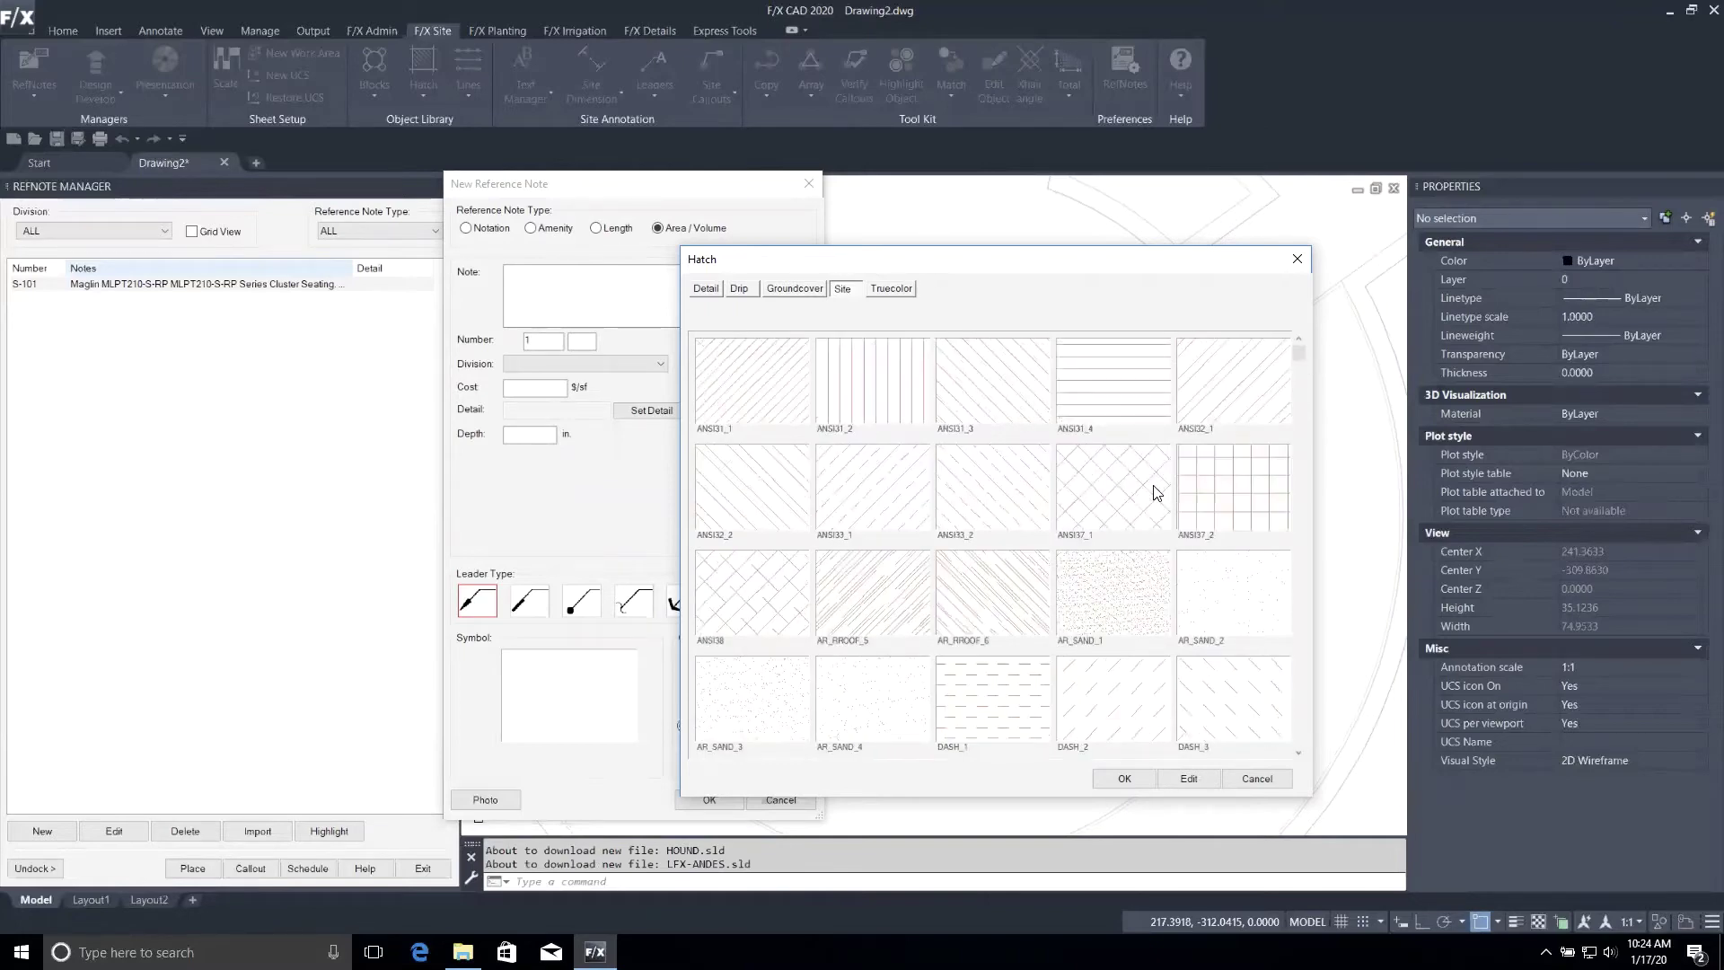
left_click(1244, 499)
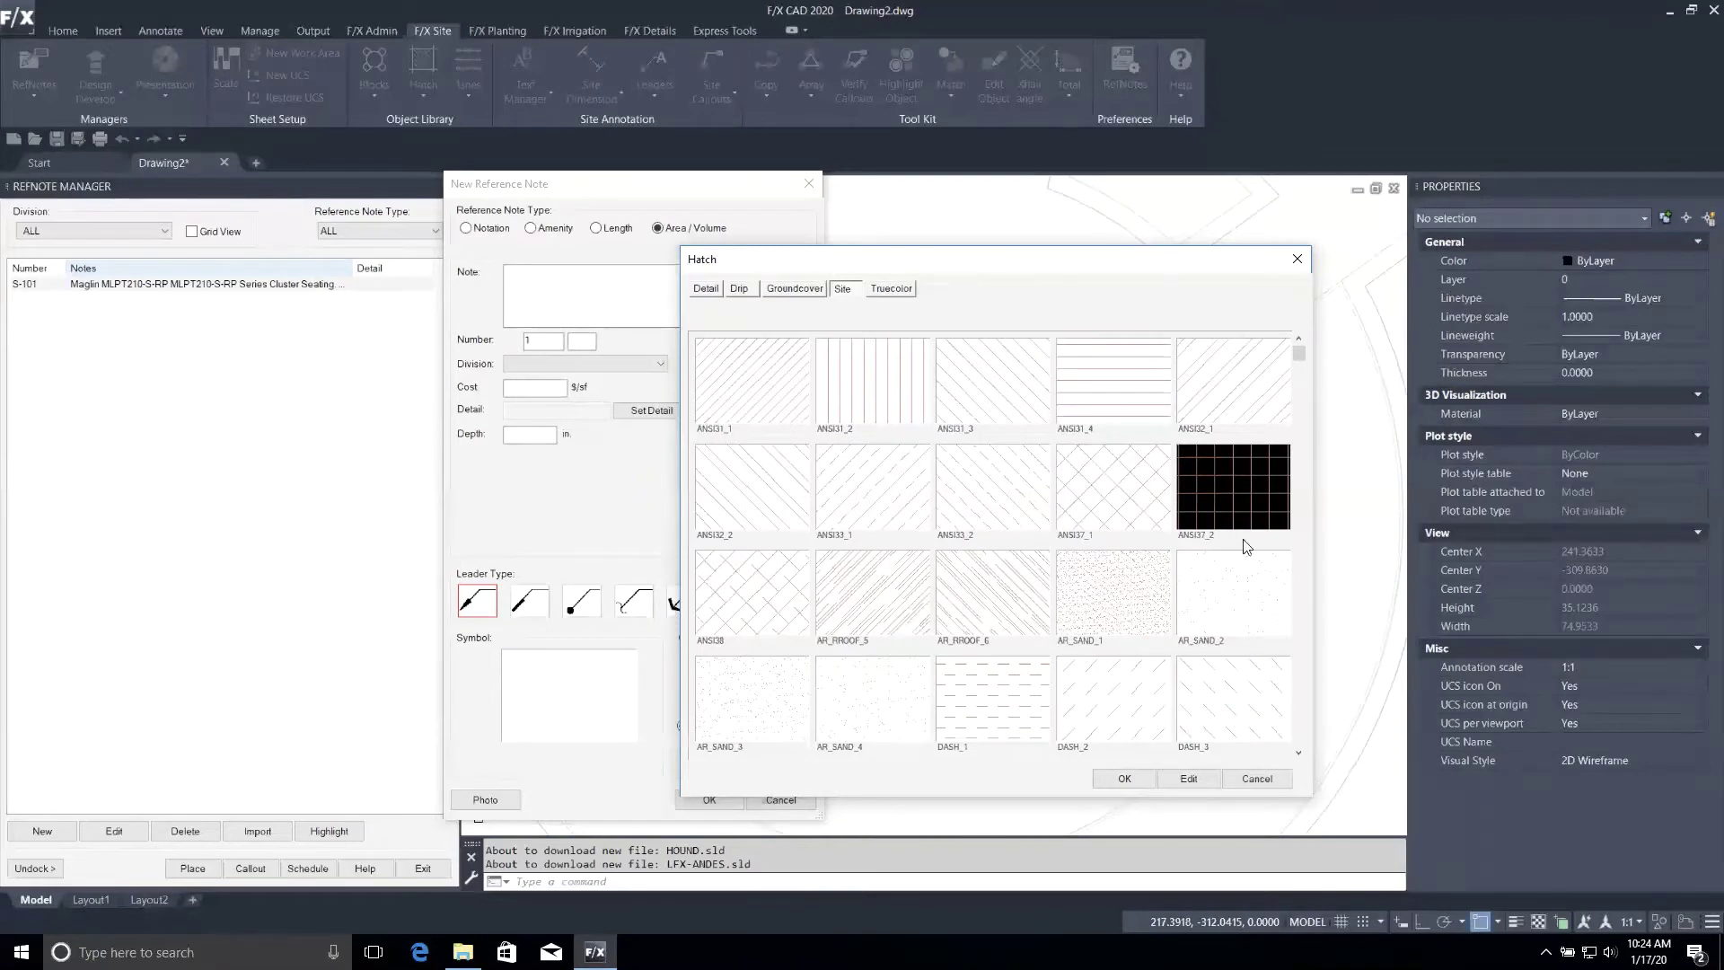
left_click(1123, 778)
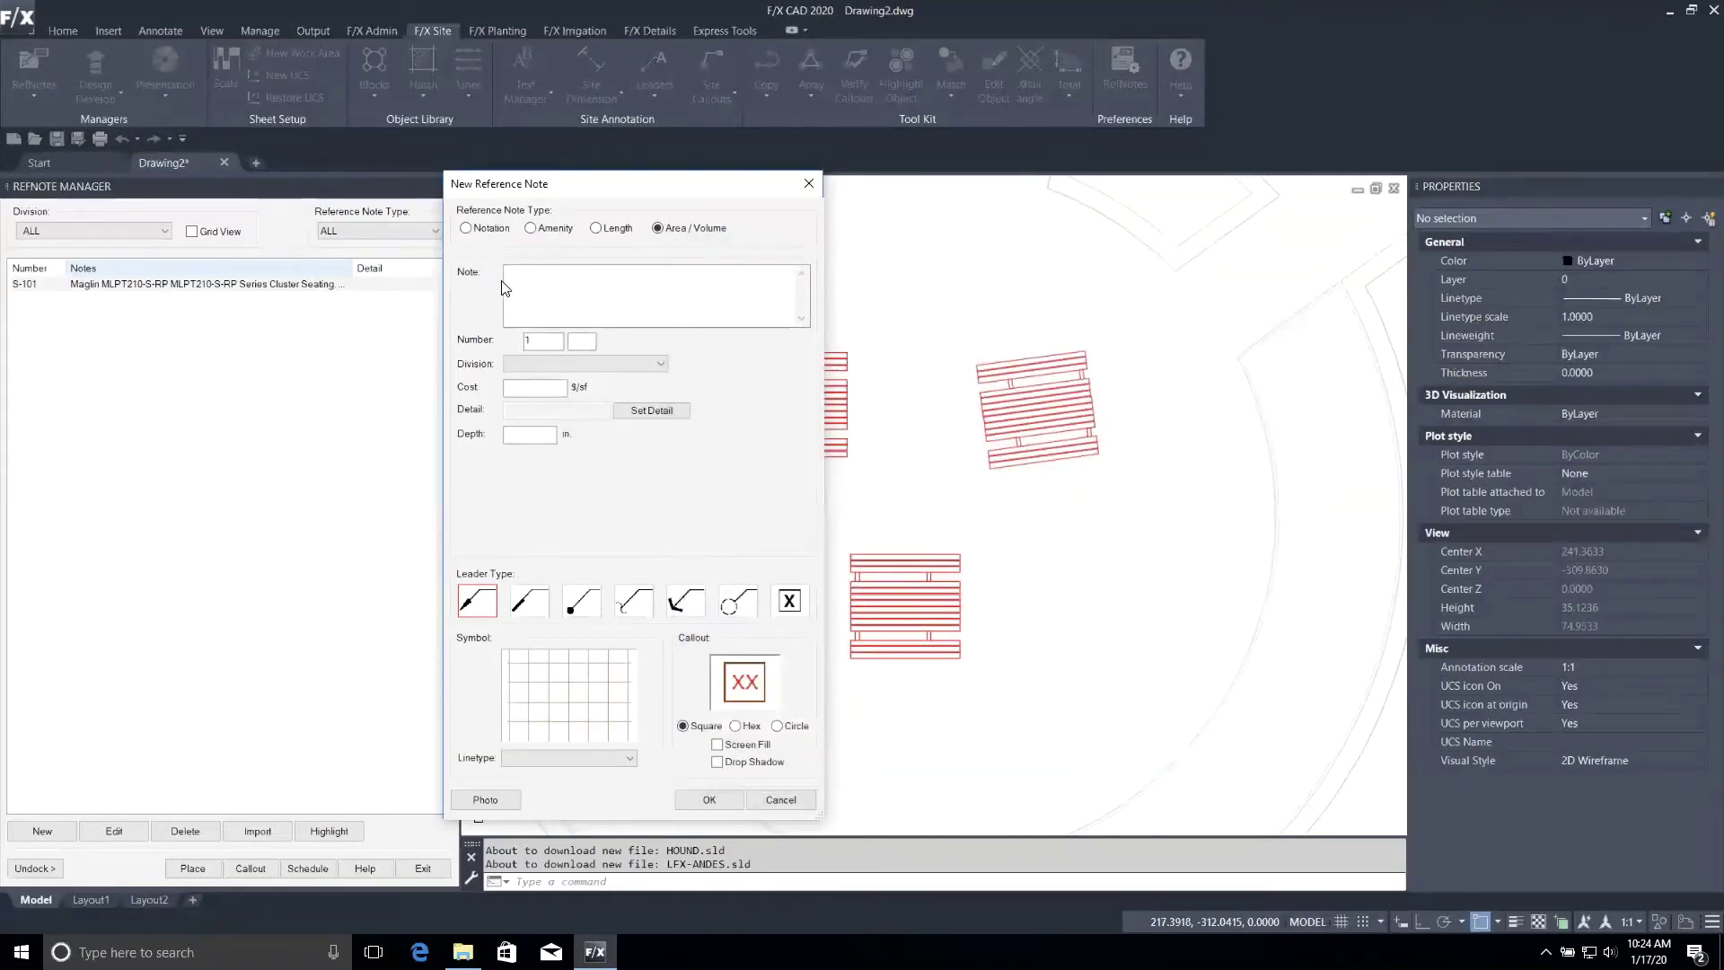
Describe the note as Concrete Pavers, assign division P PAVING, 100 CONCRETE, set the depth to 4 in and save it.
left_click(557, 278)
type("Concret")
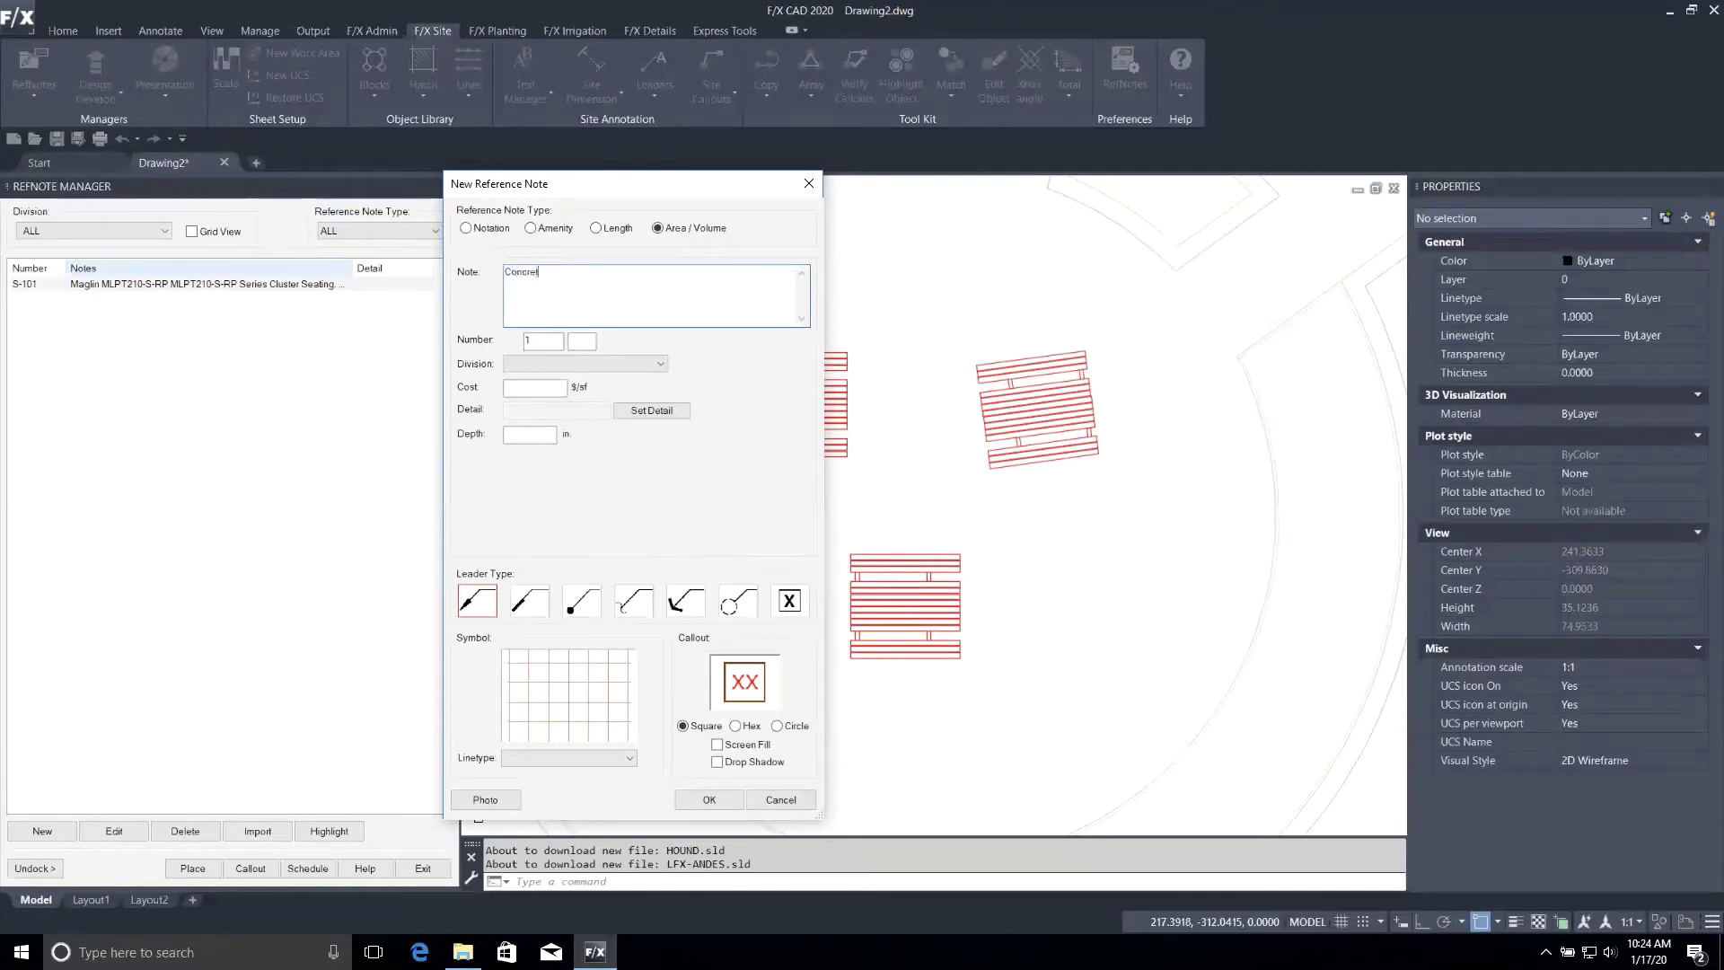
type("e Pavers")
left_click(617, 364)
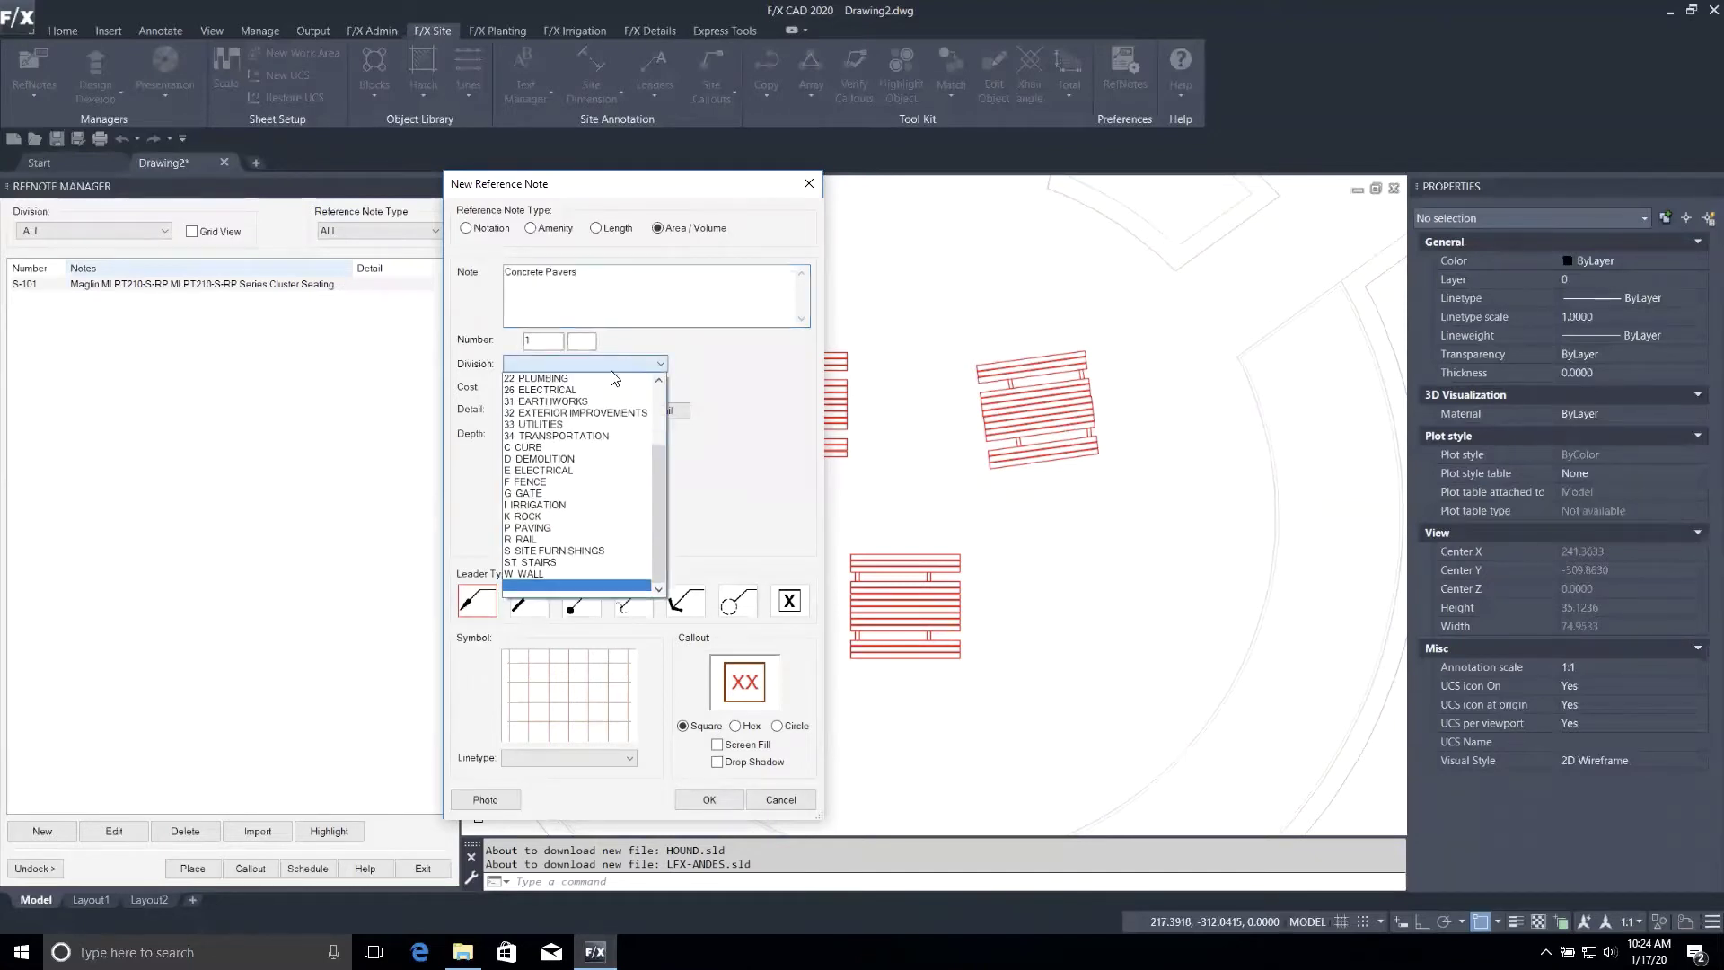
left_click(595, 527)
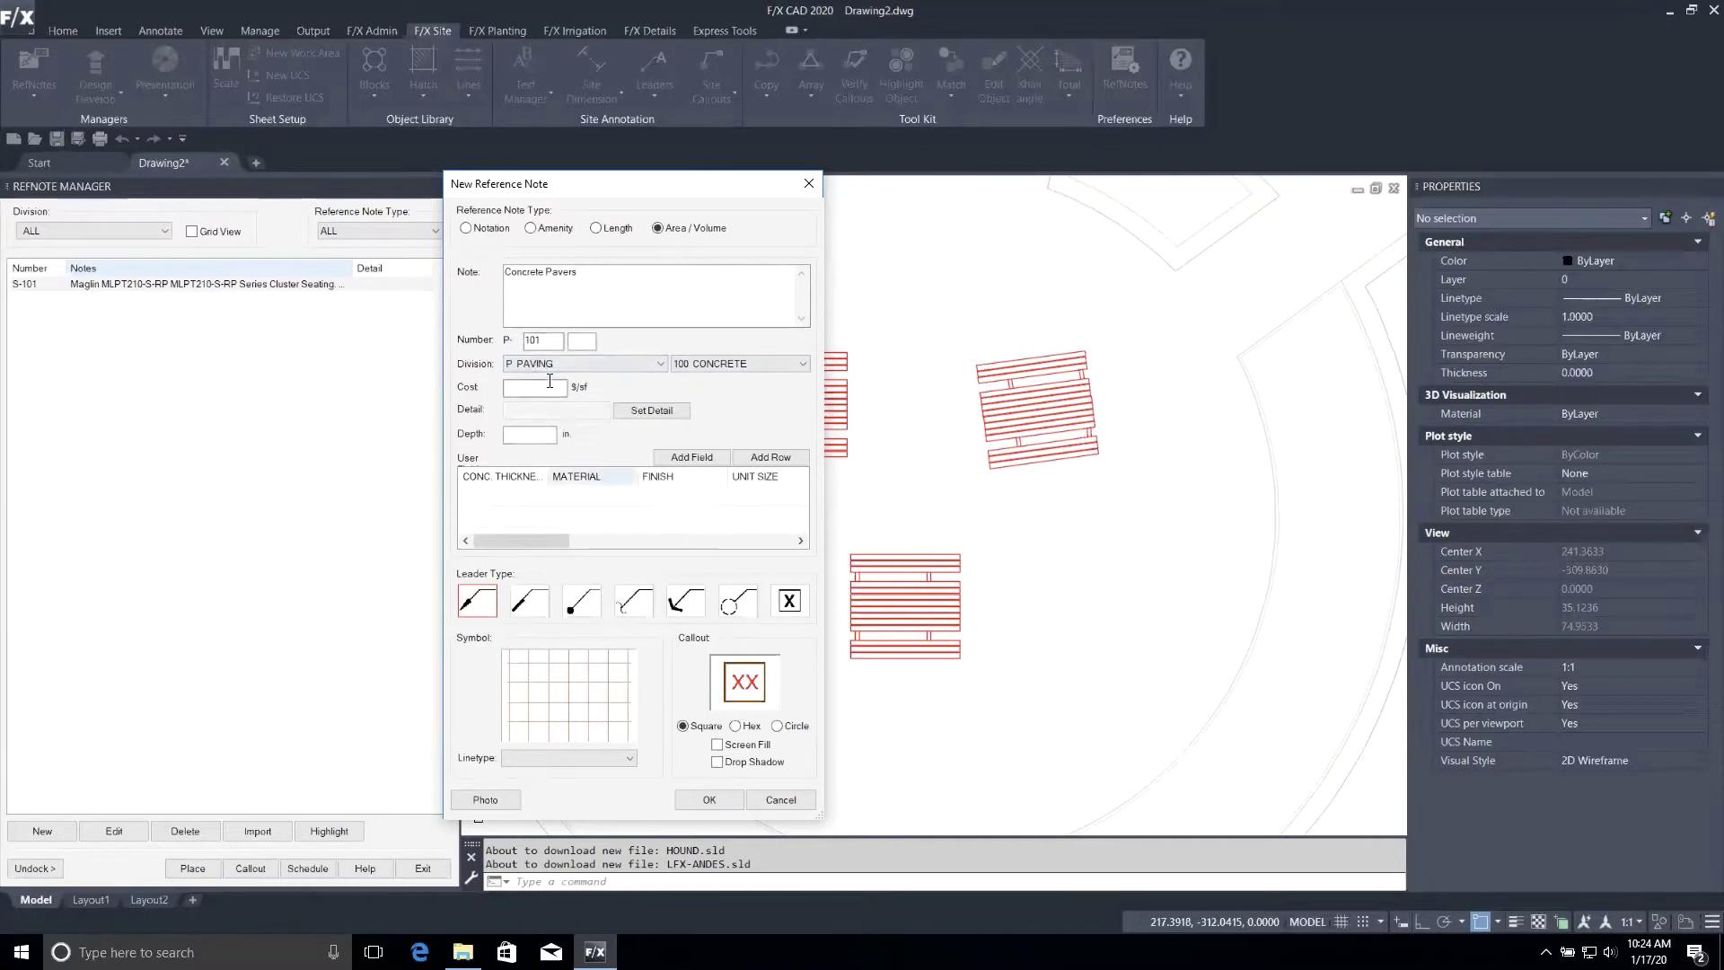
left_click(531, 439)
left_click(661, 477)
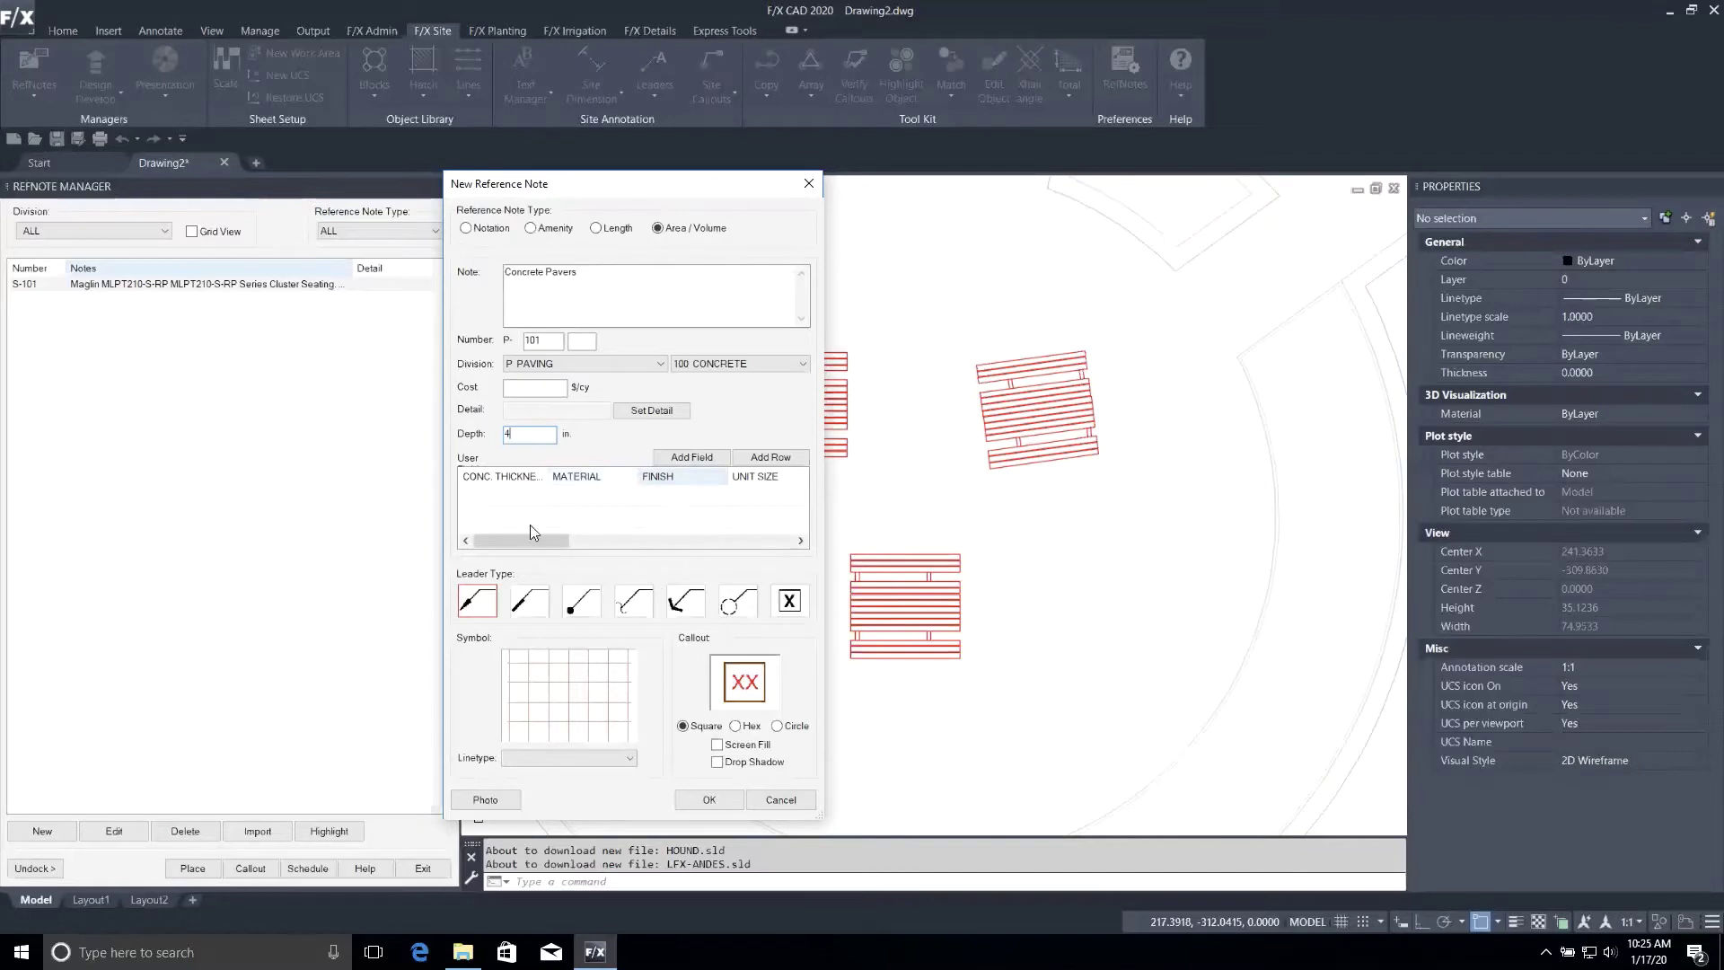
left_click(715, 797)
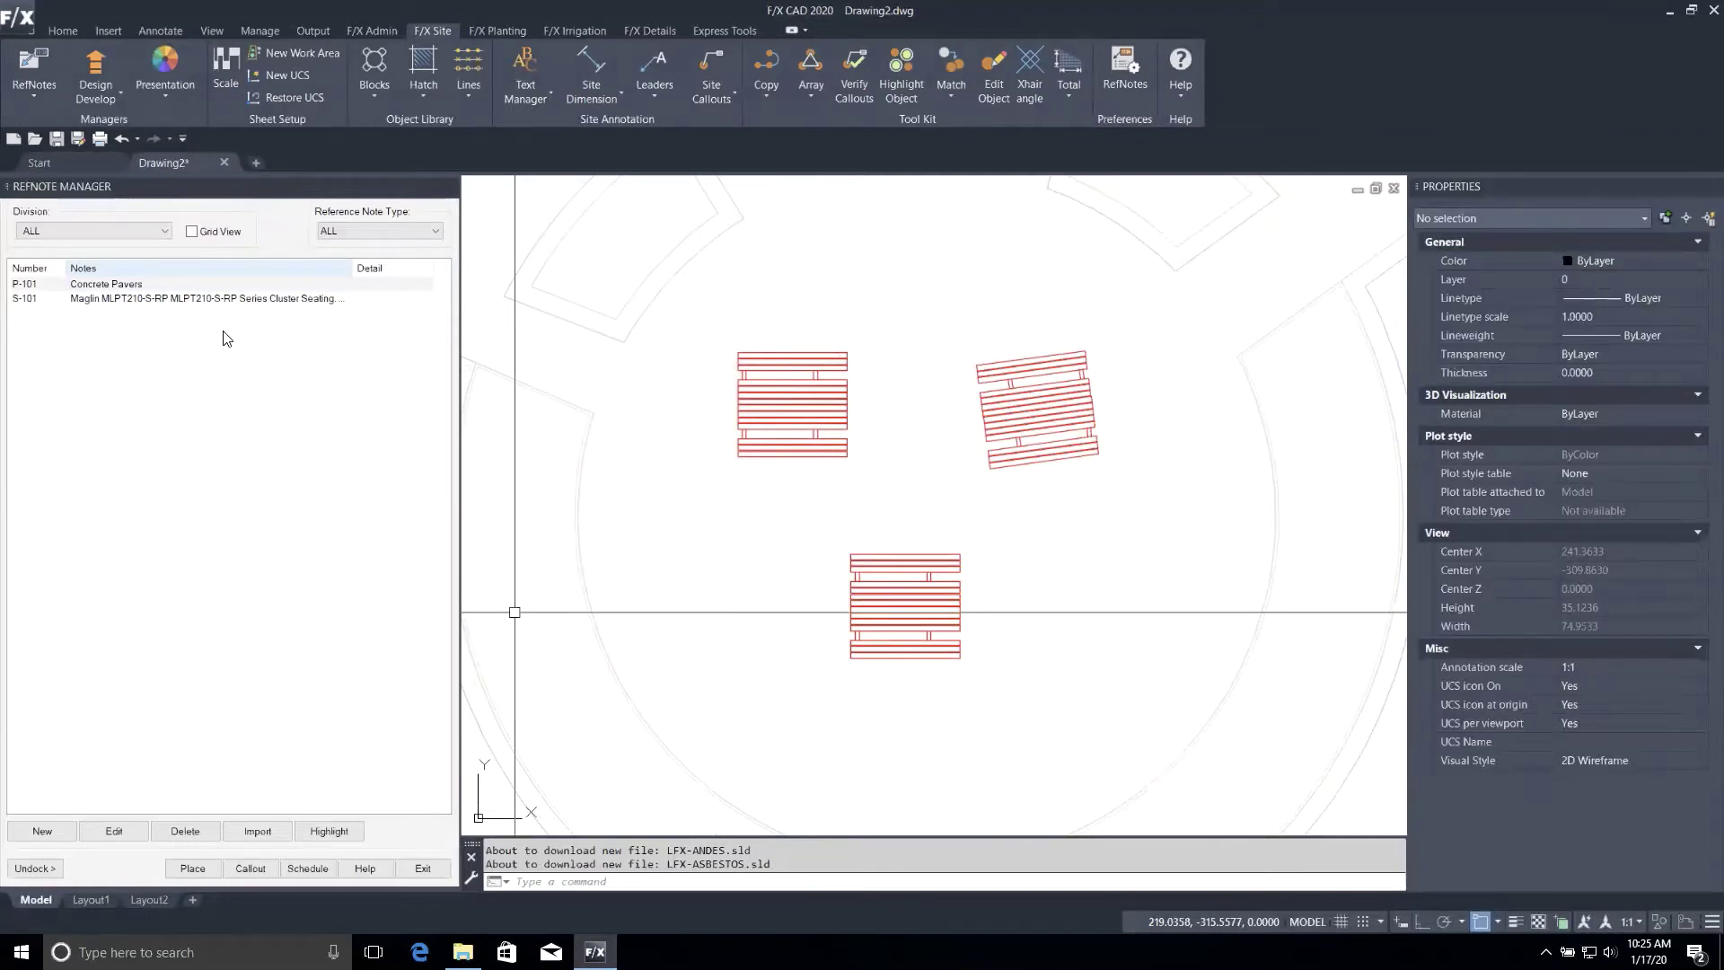
middle_click_drag(587, 442, 944, 520)
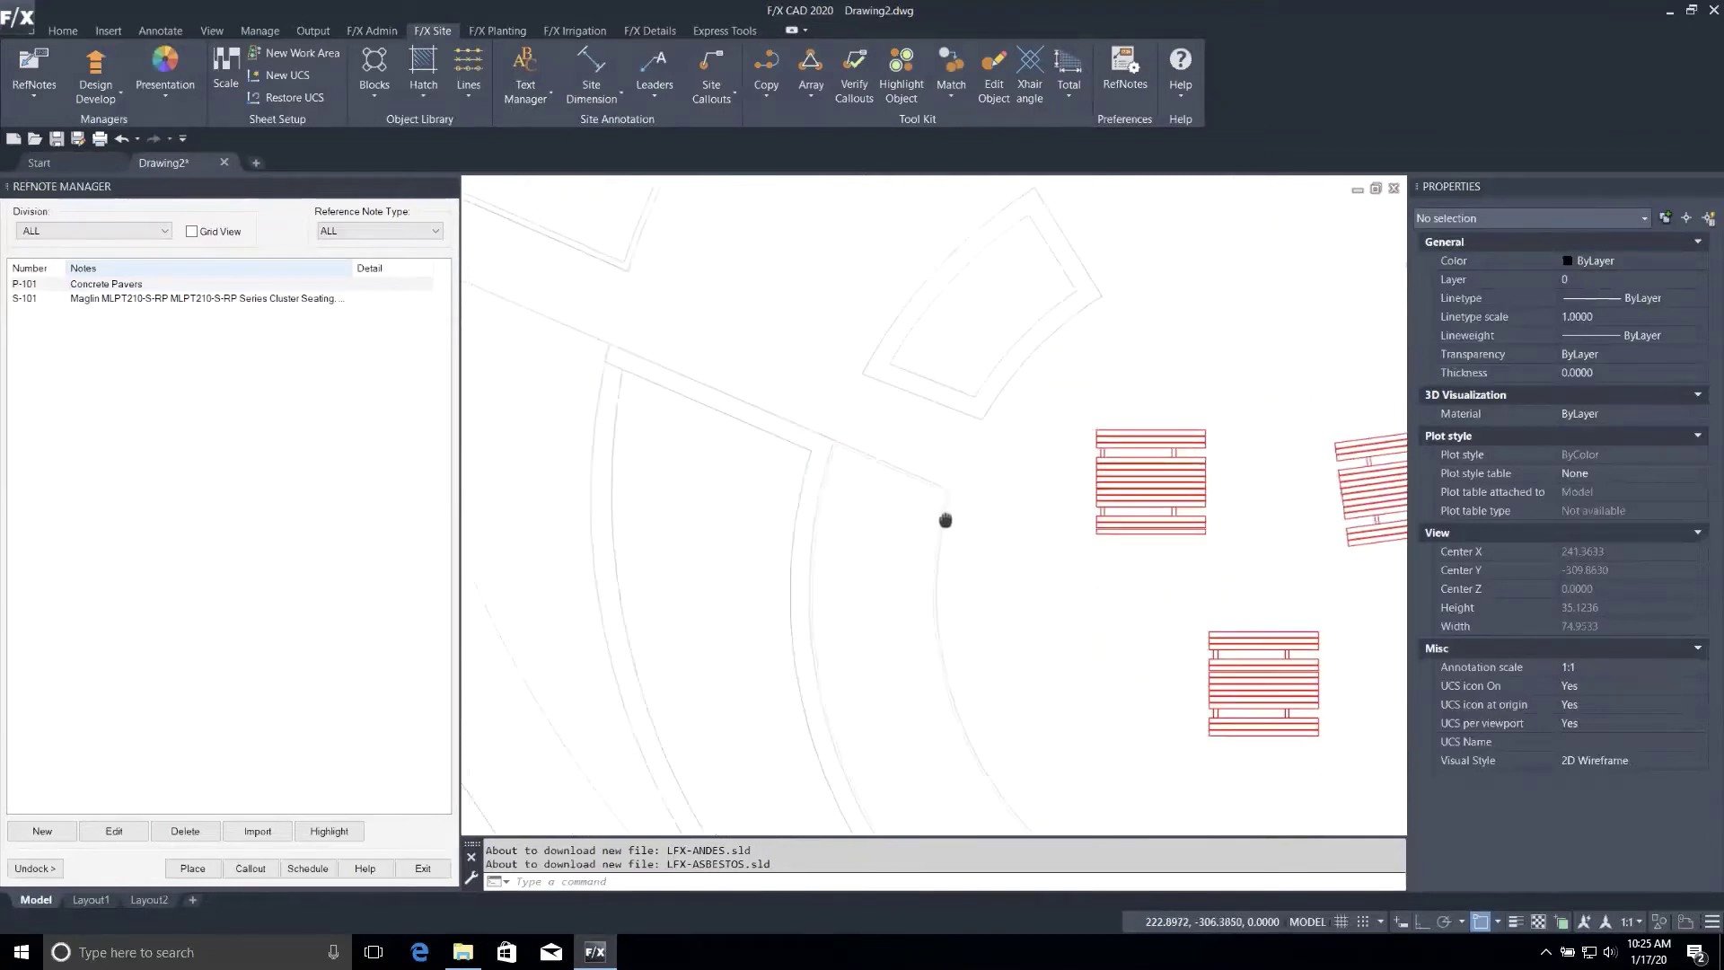
scroll(793, 442, "down", 2)
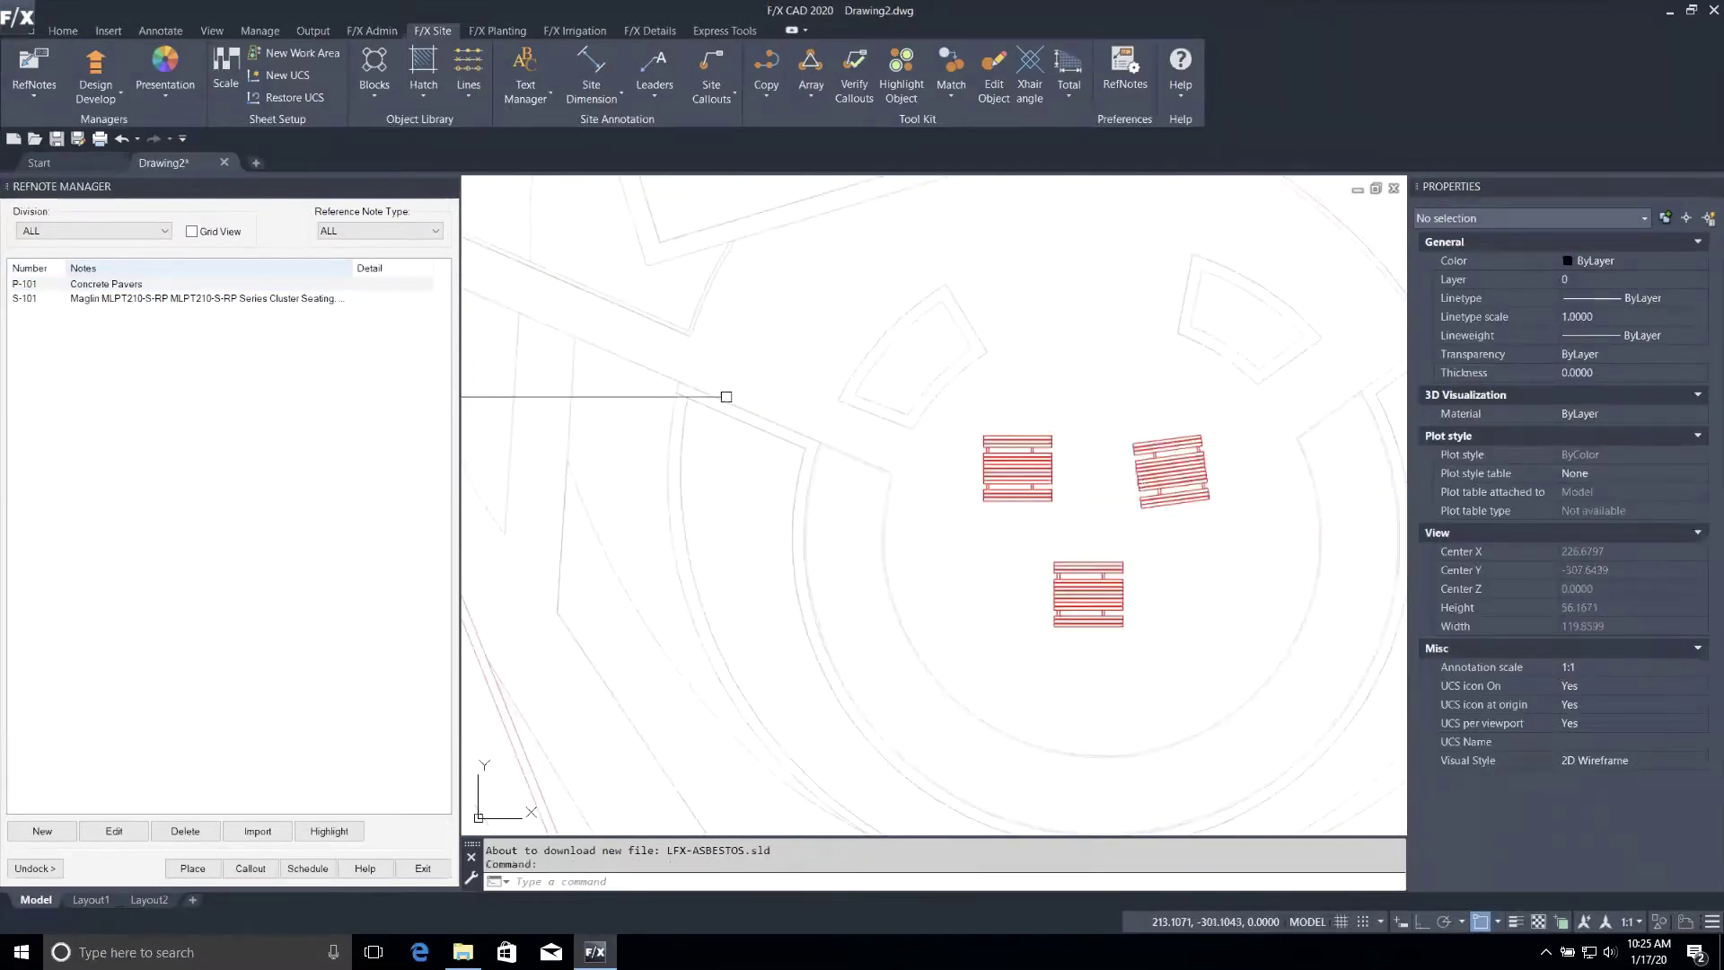
middle_click_drag(705, 404, 943, 623)
middle_click_drag(624, 262, 809, 616)
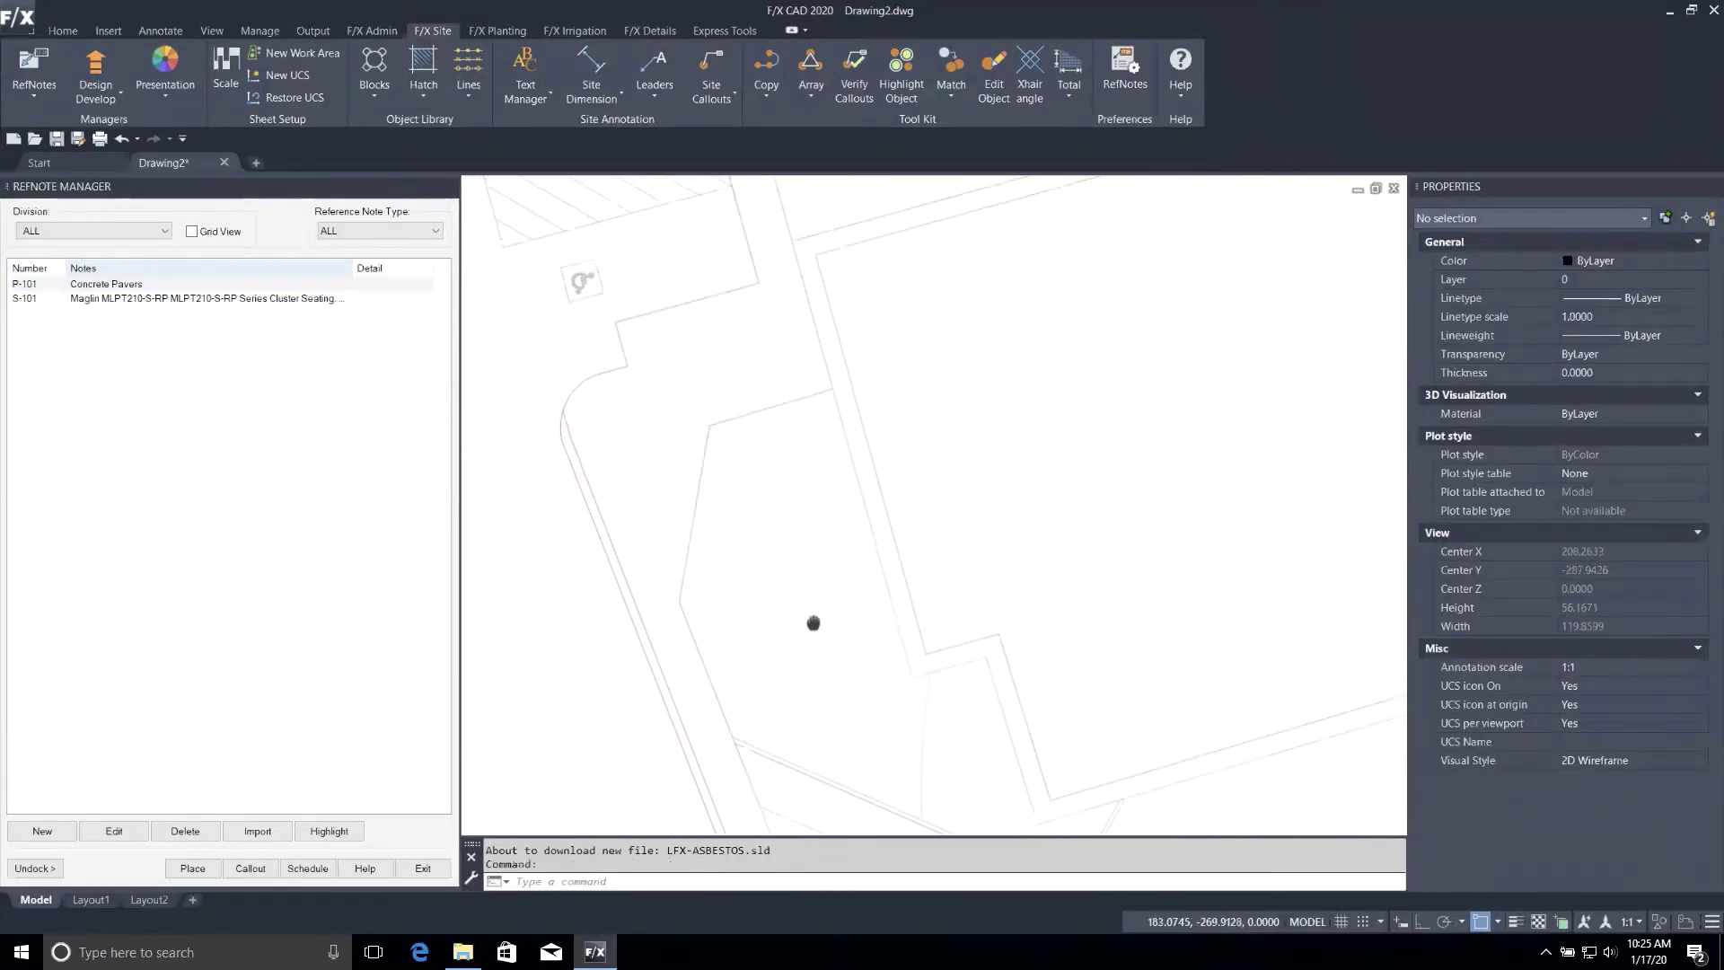
middle_click_drag(704, 542, 703, 454)
scroll(722, 539, "up", 2)
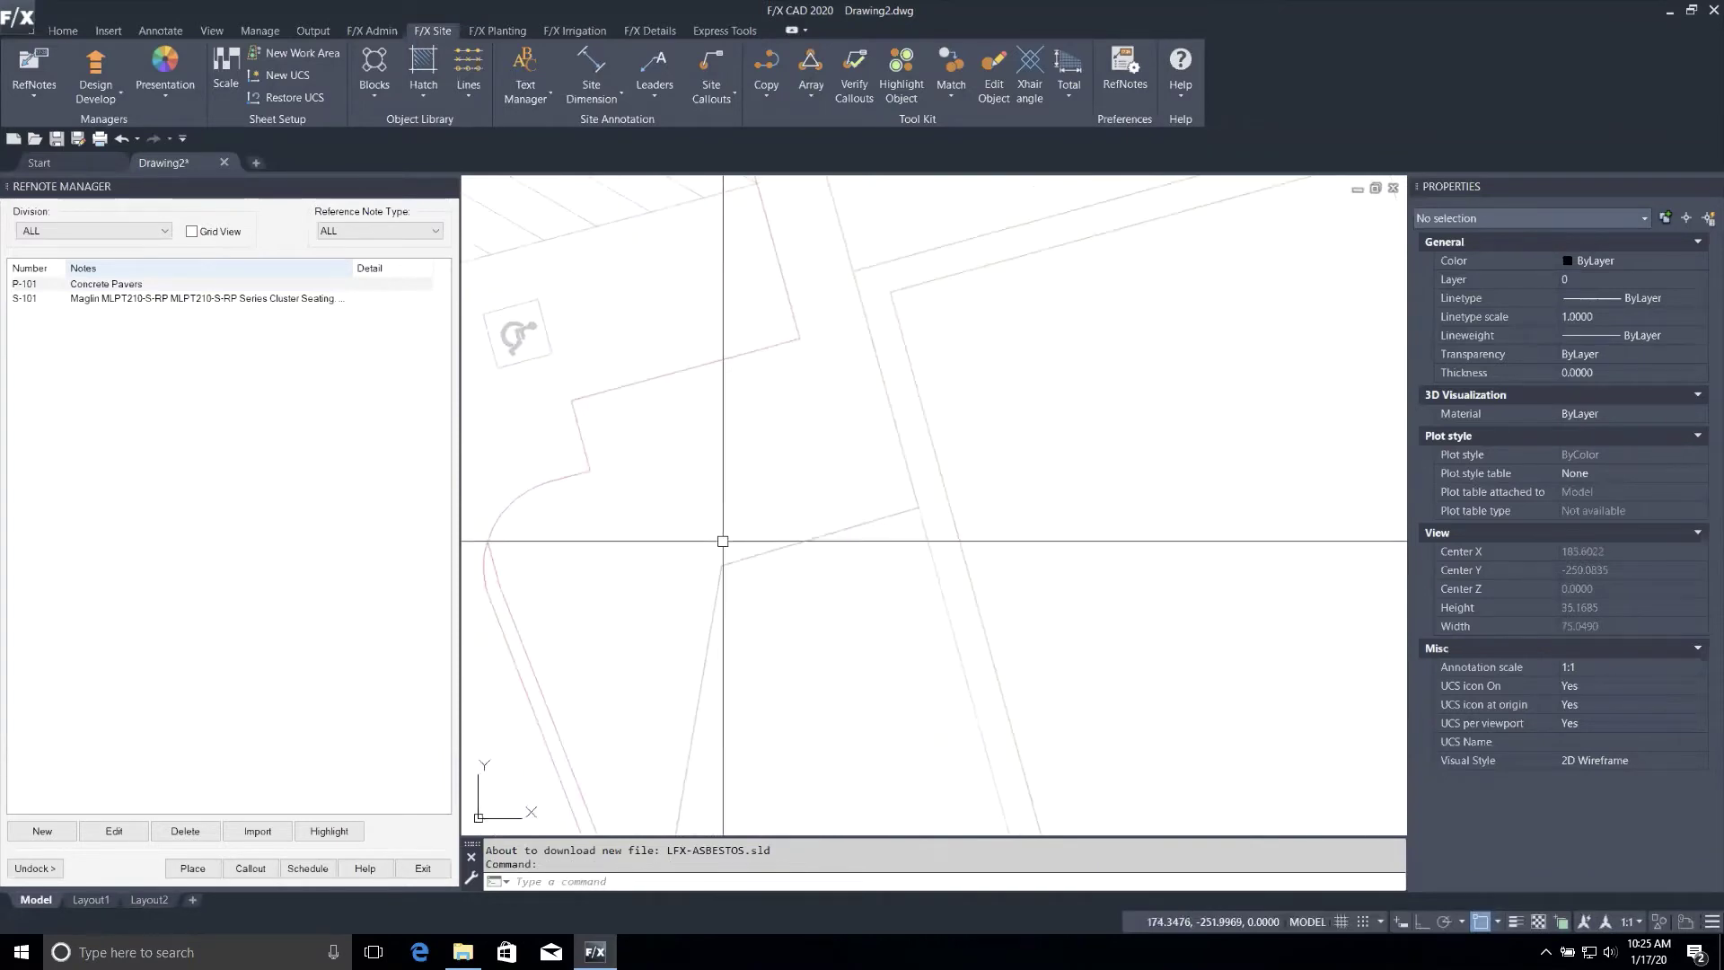
left_click(112, 284)
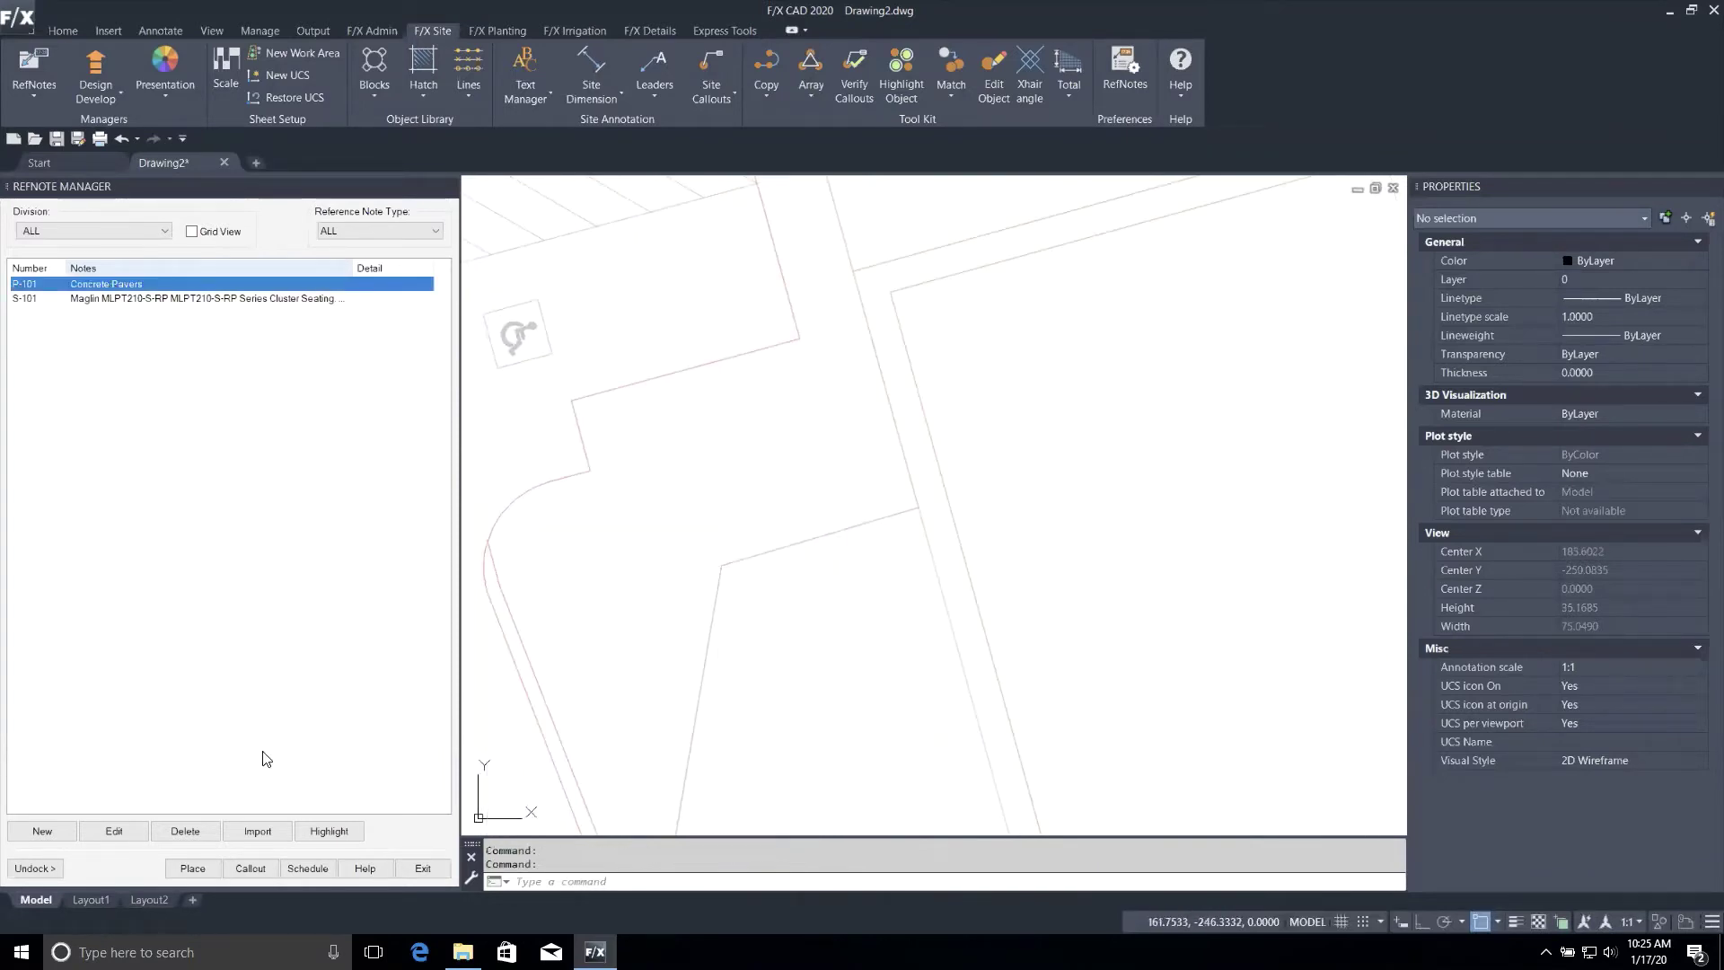
left_click(192, 868)
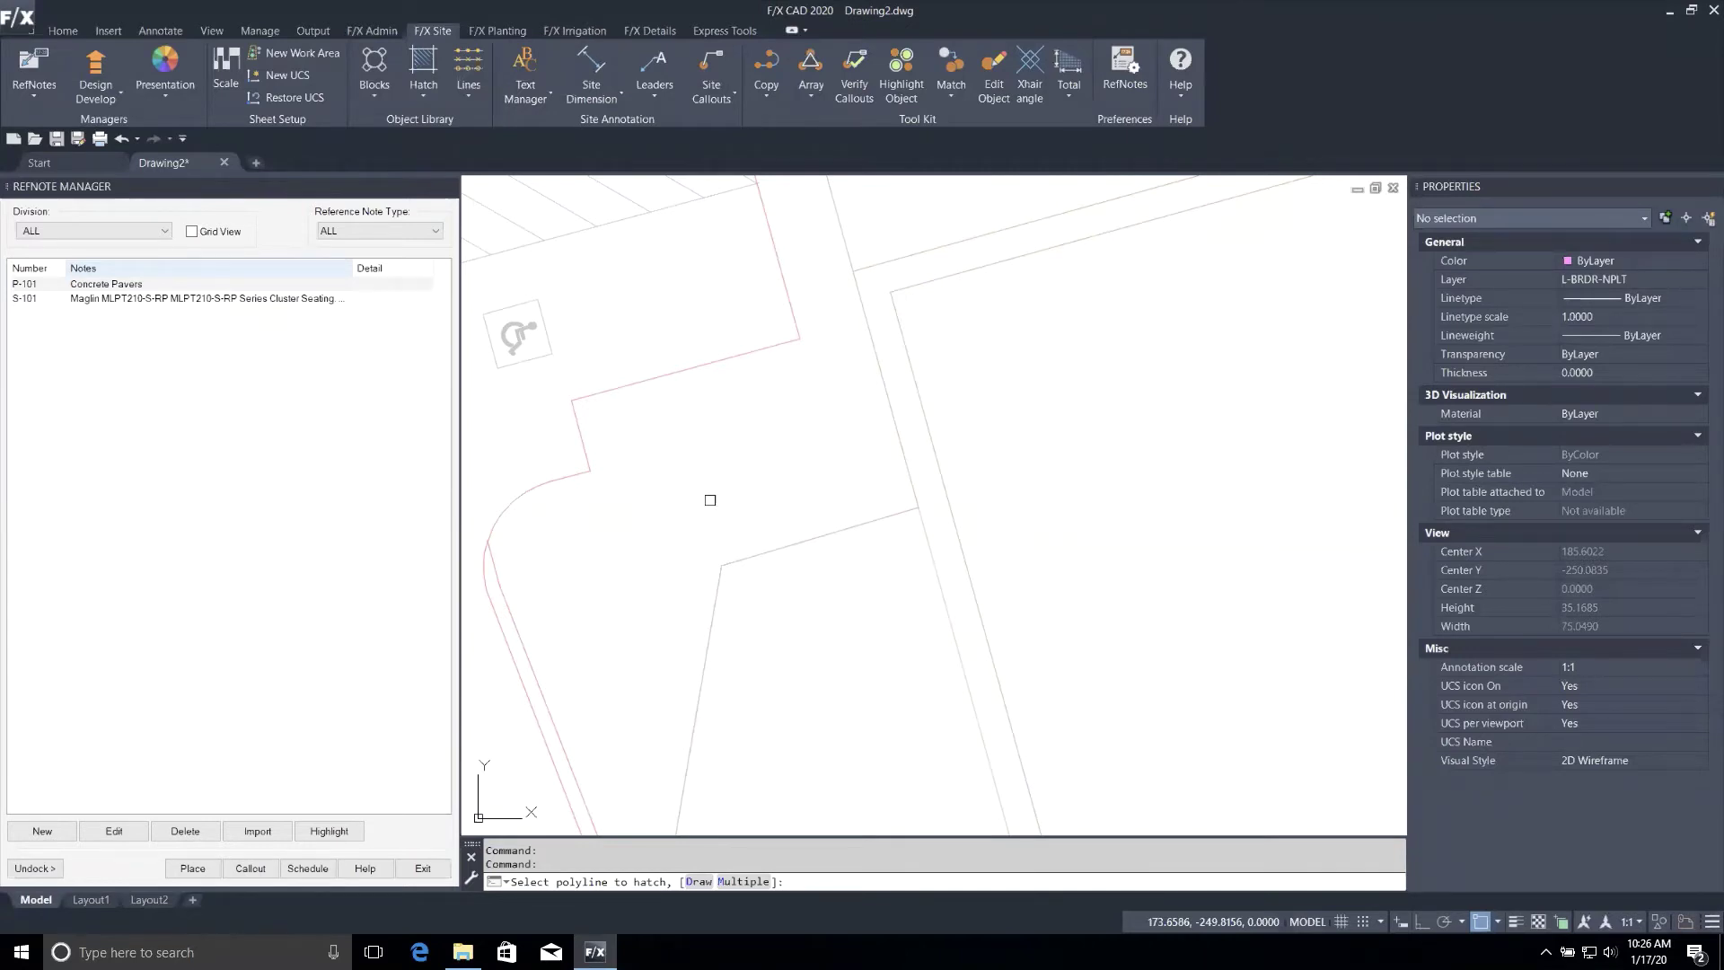
left_click(698, 881)
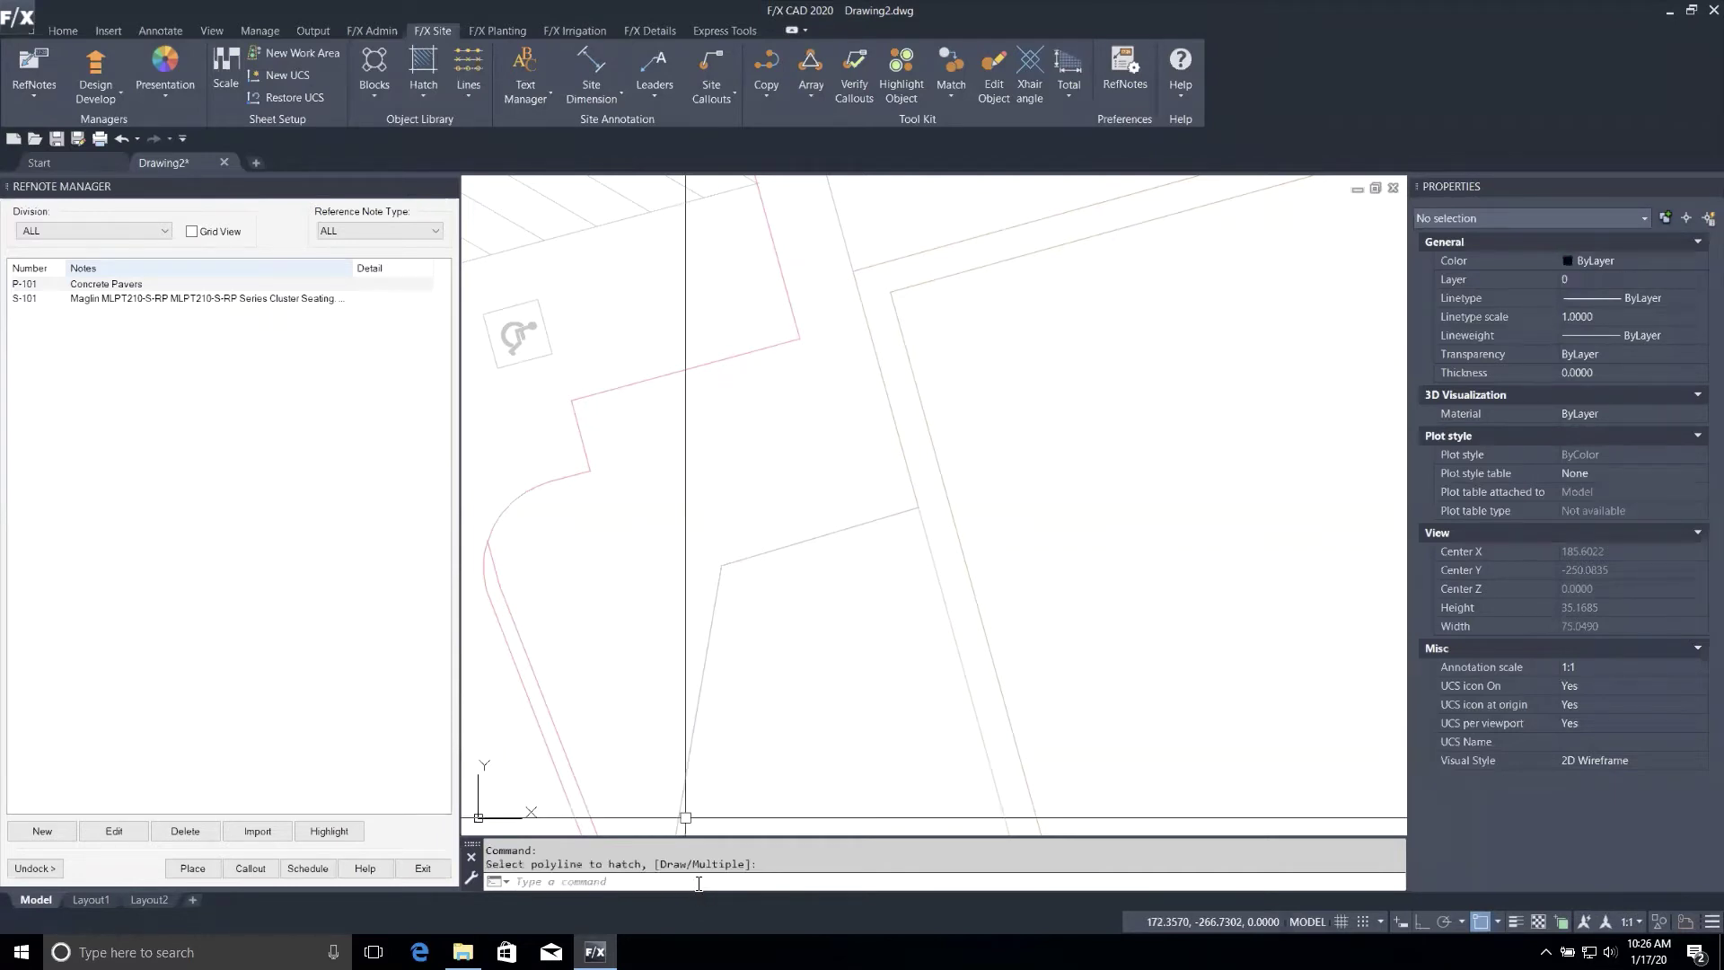
Start a drawn Concrete Pavers area with object snap off, tracing its upper edge, building side and inner corner near the accessible parking stall.
left_click(116, 286)
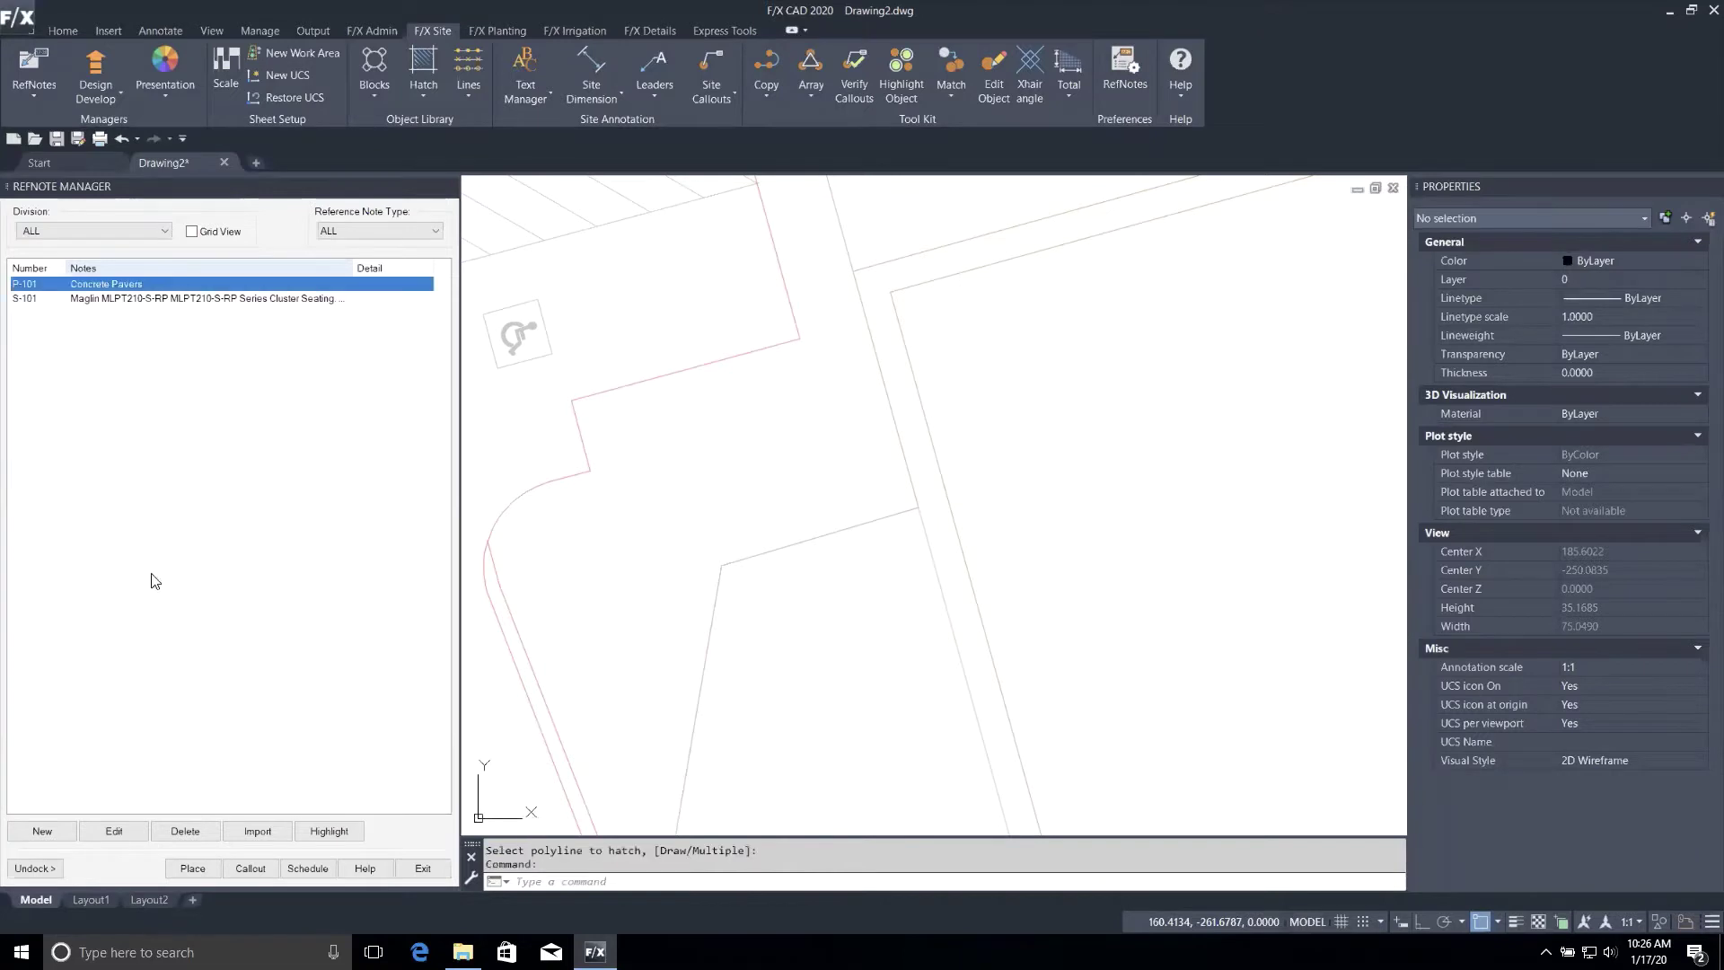
left_click(193, 868)
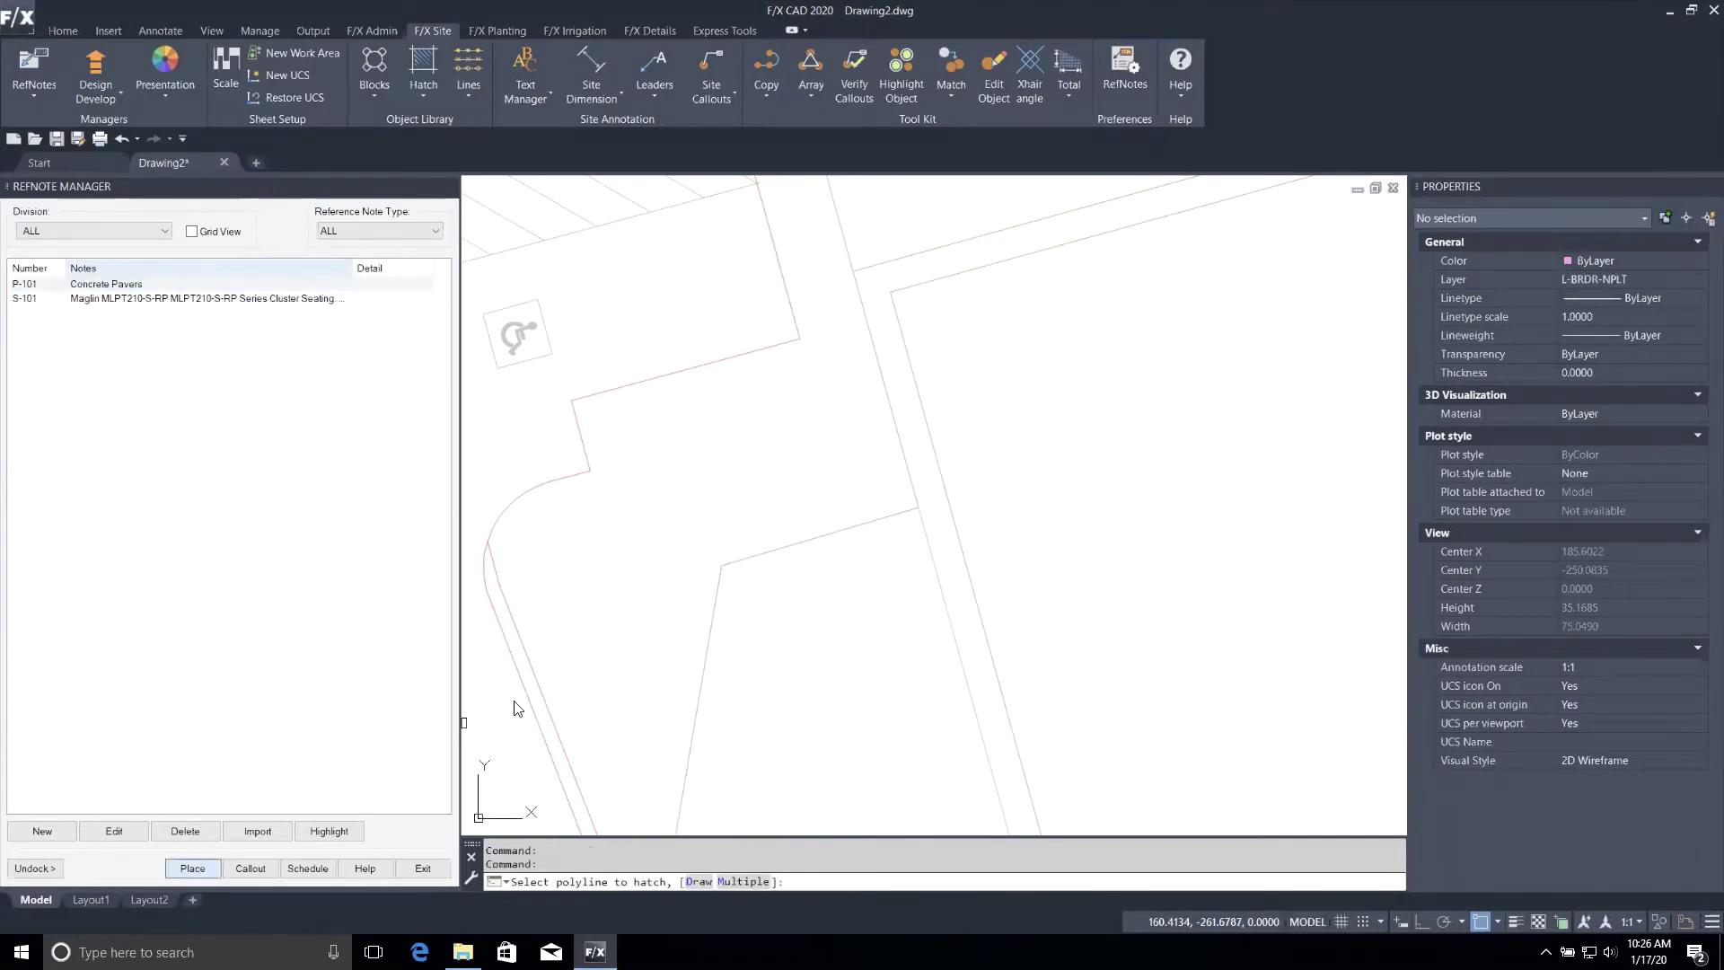
left_click(674, 377)
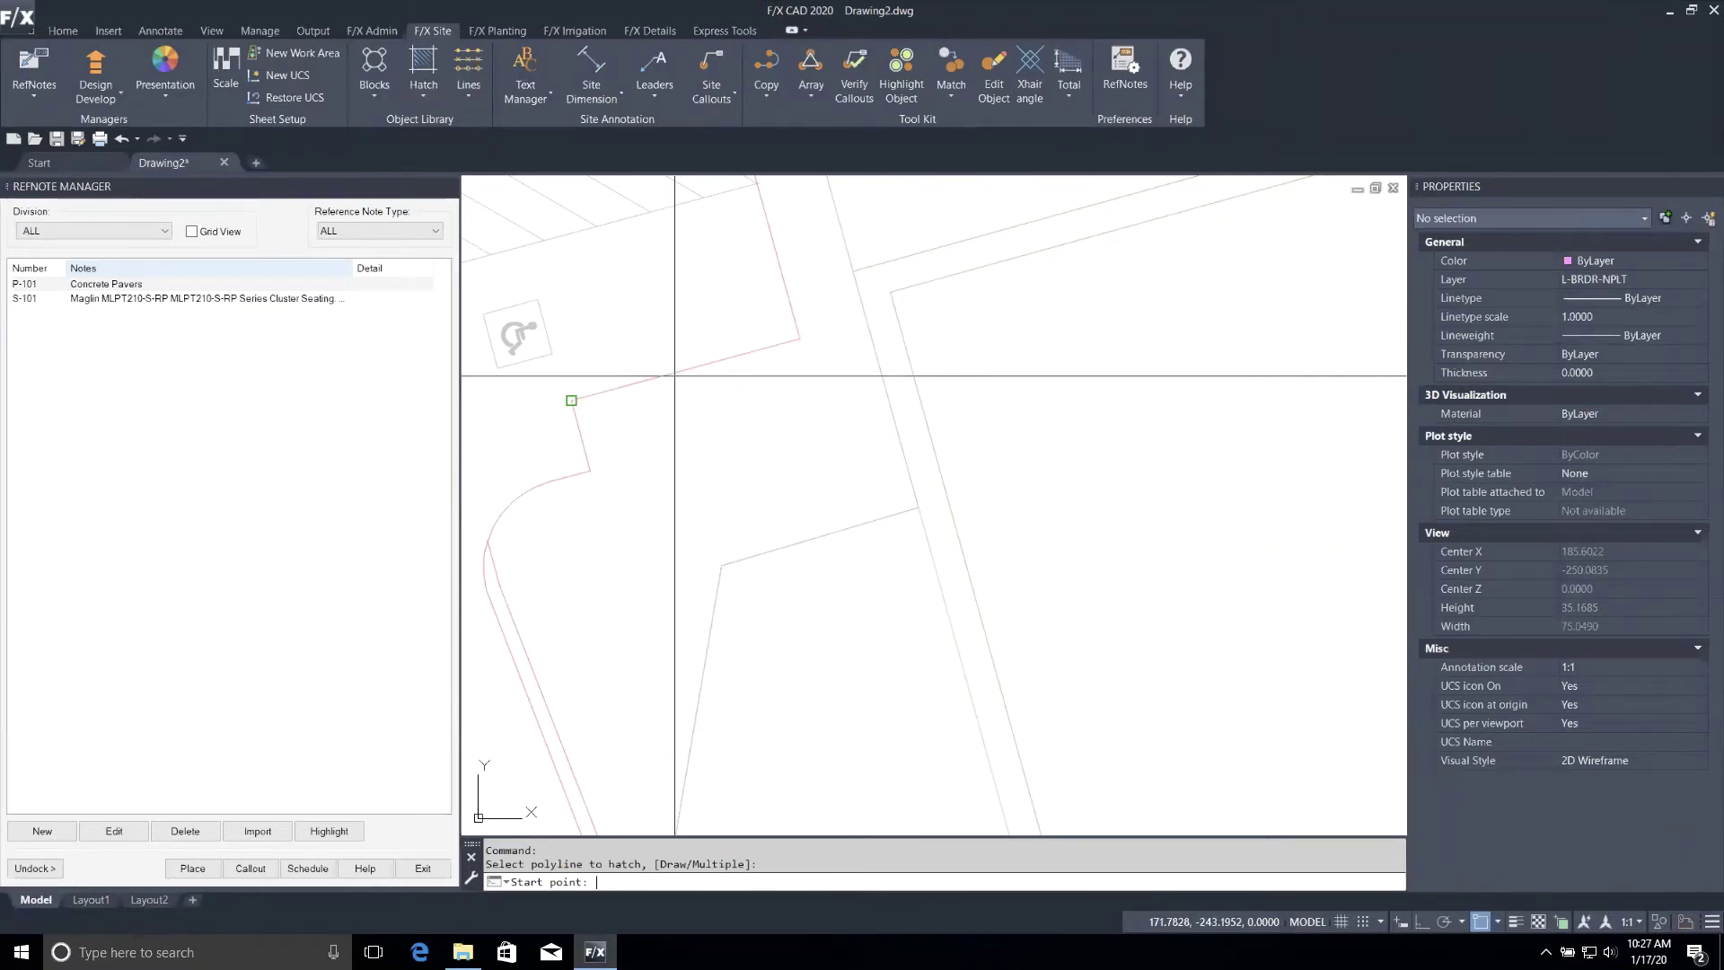
key("F3")
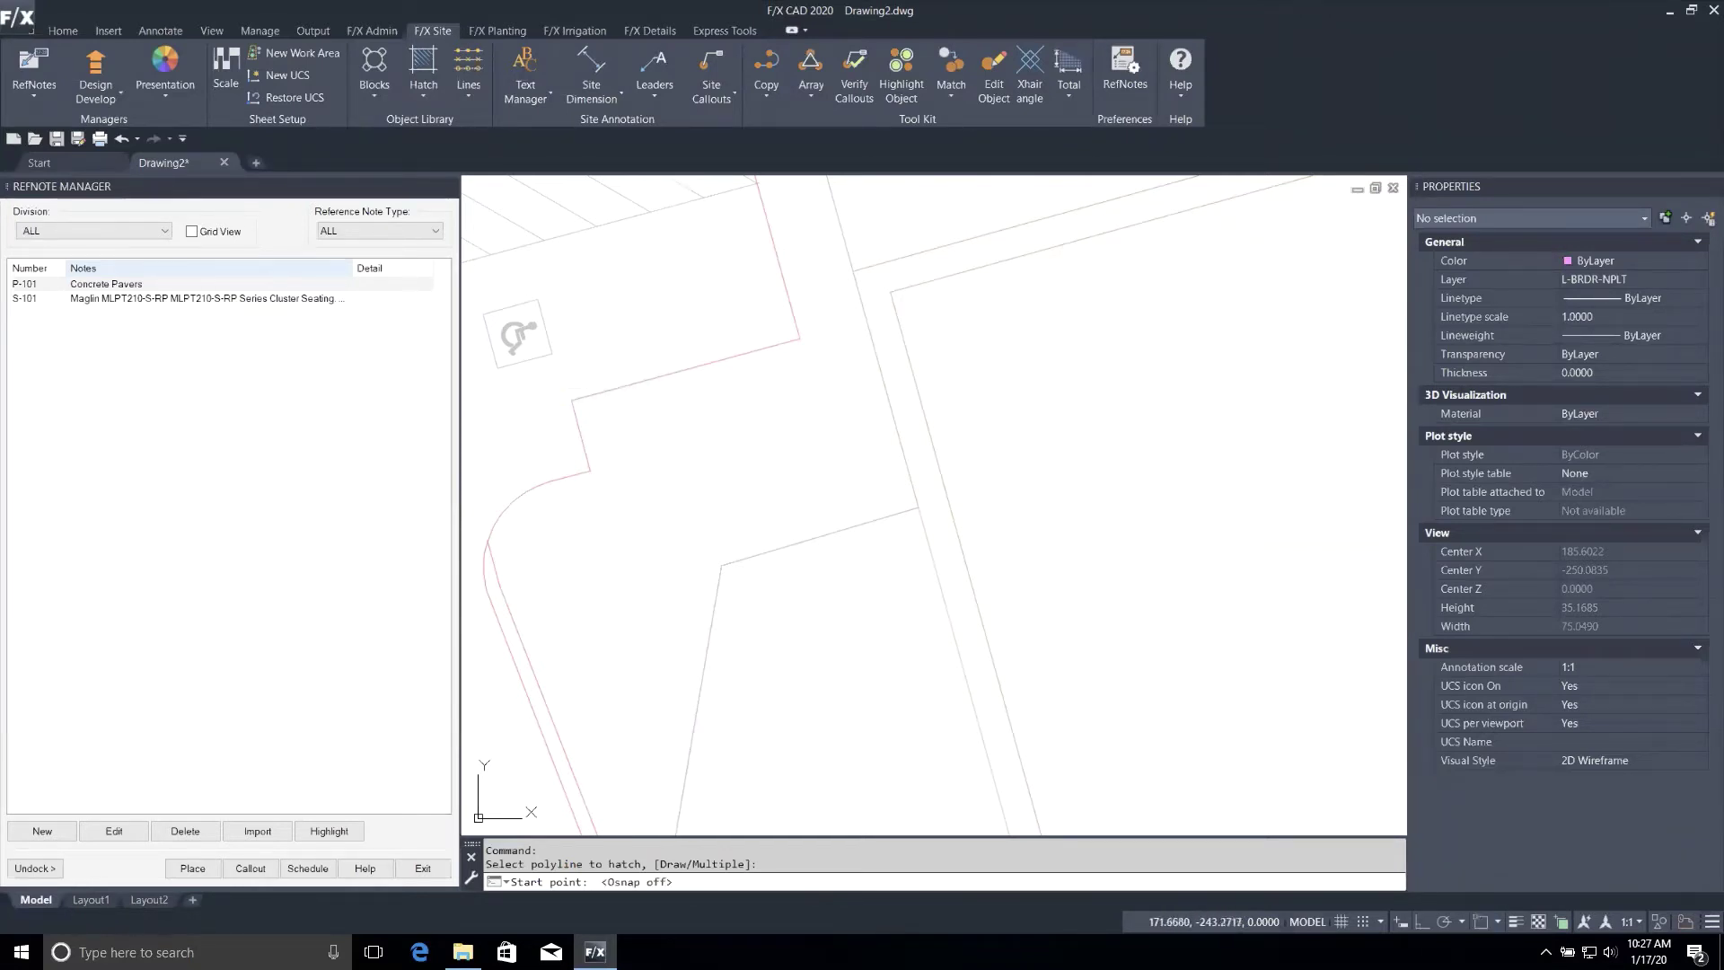
left_click(571, 400)
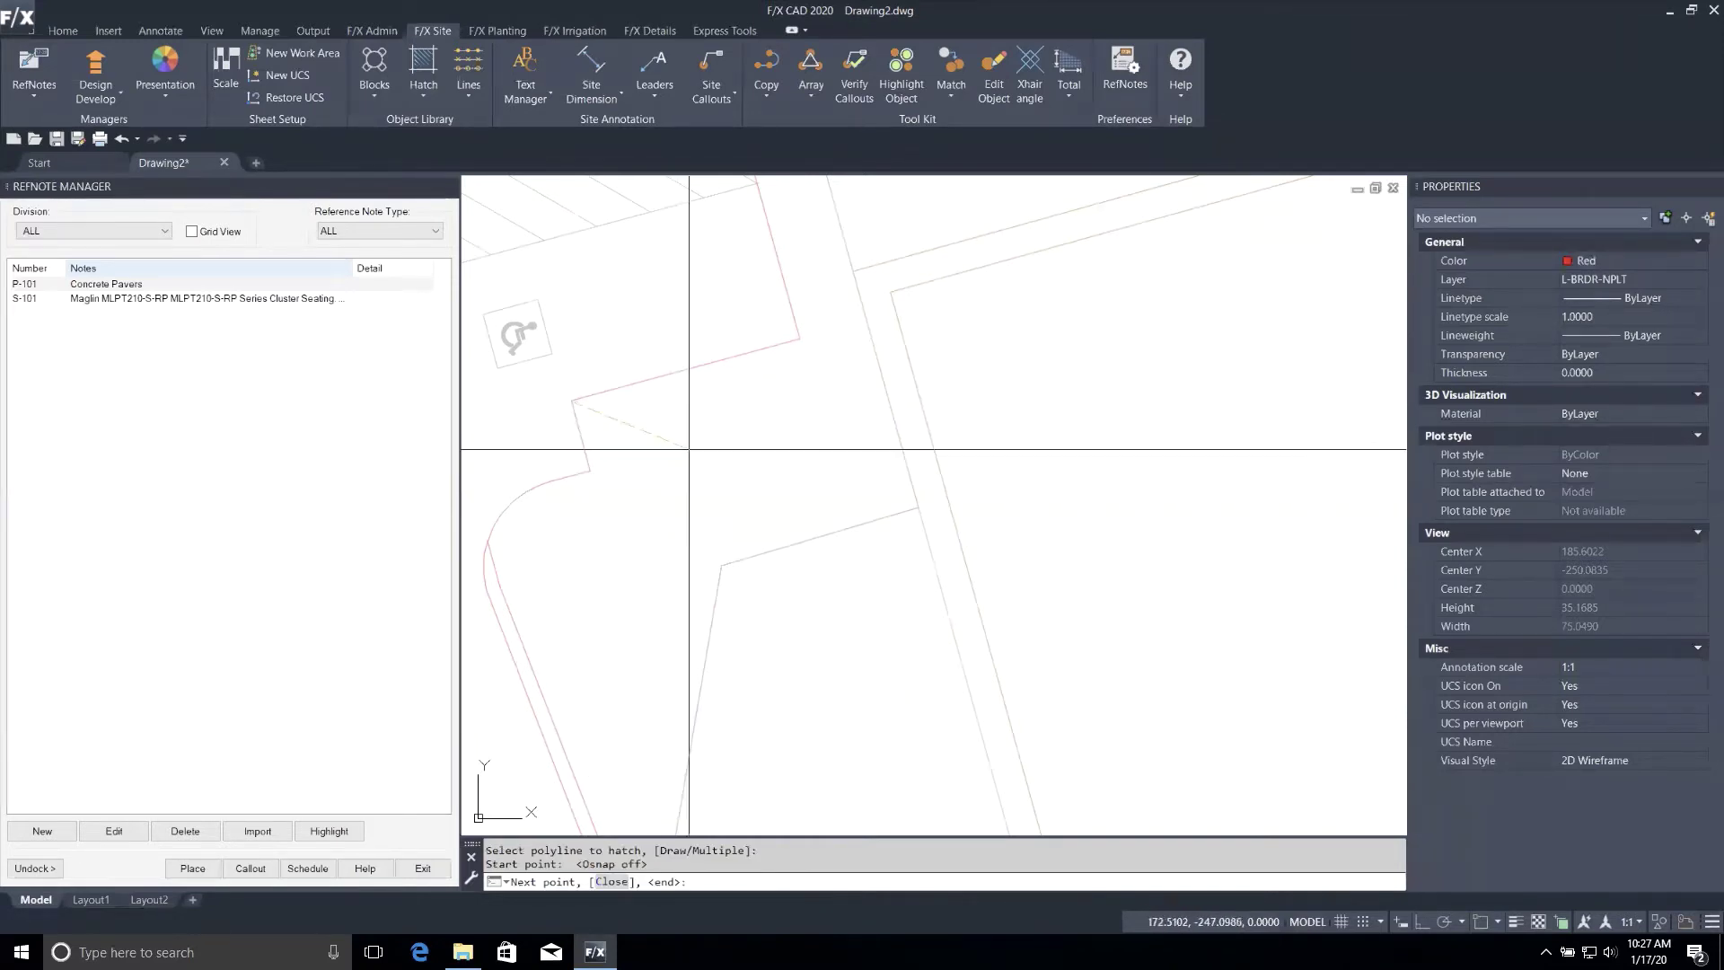
left_click(867, 321)
left_click(918, 506)
left_click(721, 565)
Continue the paver boundary down the walkway's inner edge and across its narrow lower end to the curb.
mouse_move(684, 699)
middle_mouse_down()
mouse_move(666, 692)
mouse_move(614, 519)
middle_mouse_up()
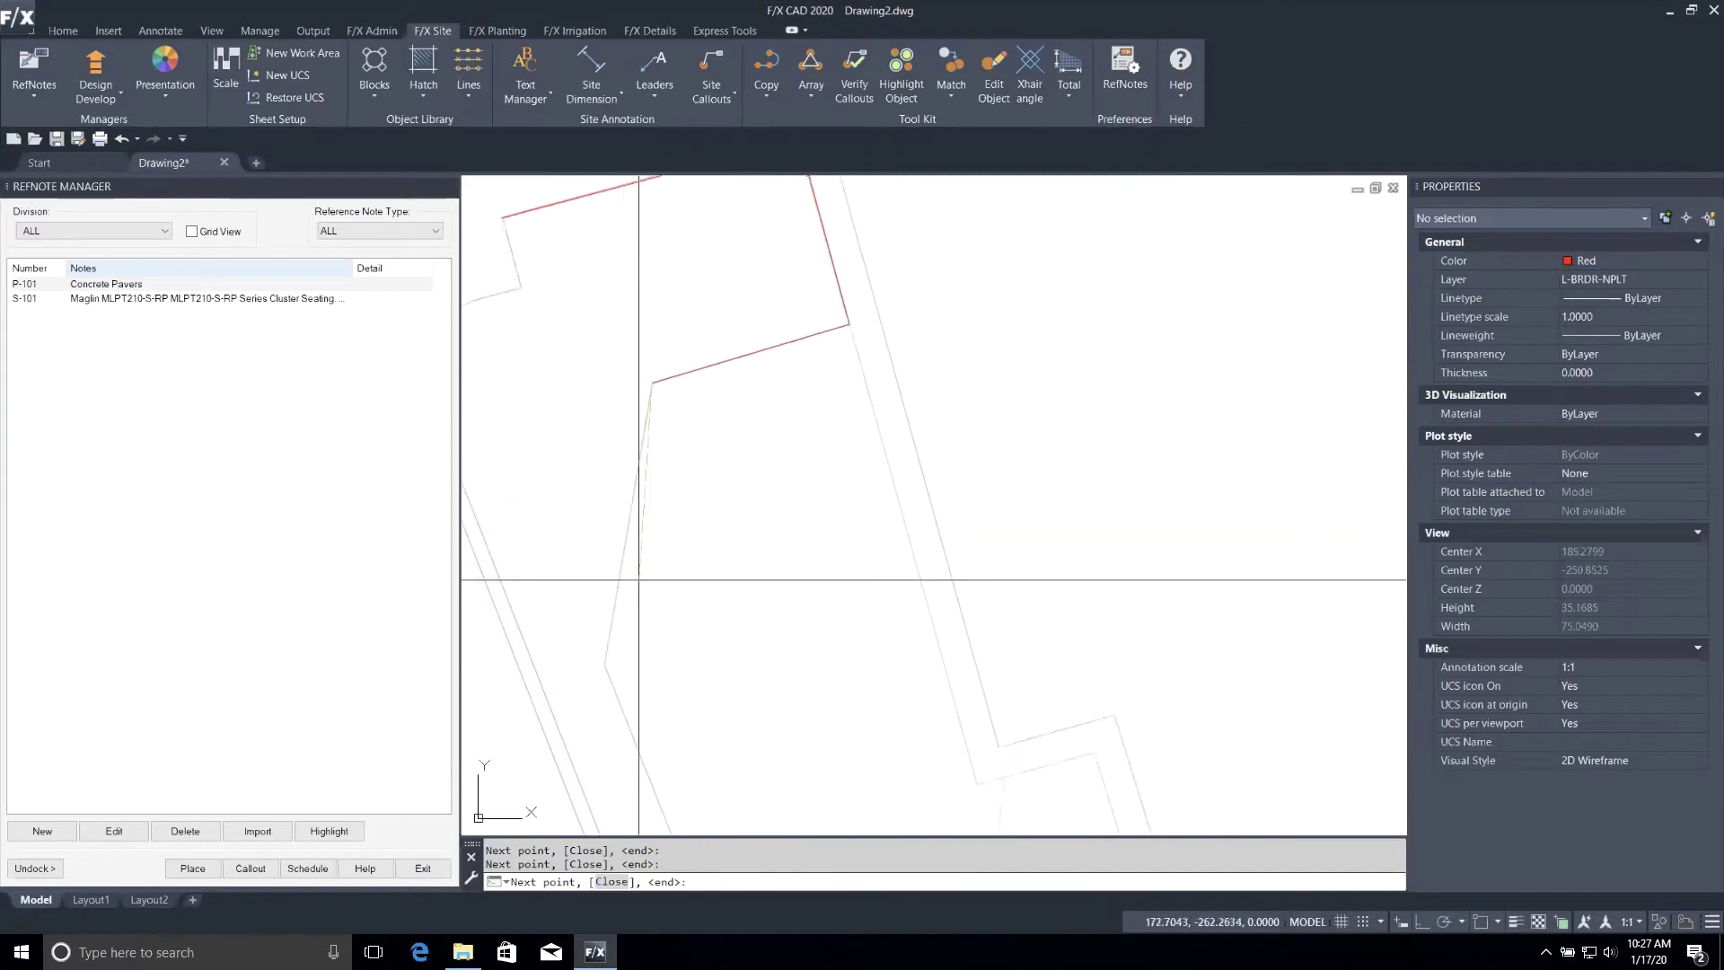
middle_click_drag(608, 646, 731, 607)
left_click(727, 624)
left_click(662, 645)
Trace the paver boundary up the curb and around its rounded corner with short segments, close it to hatch the area and end placement.
middle_click_drag(552, 342, 601, 492)
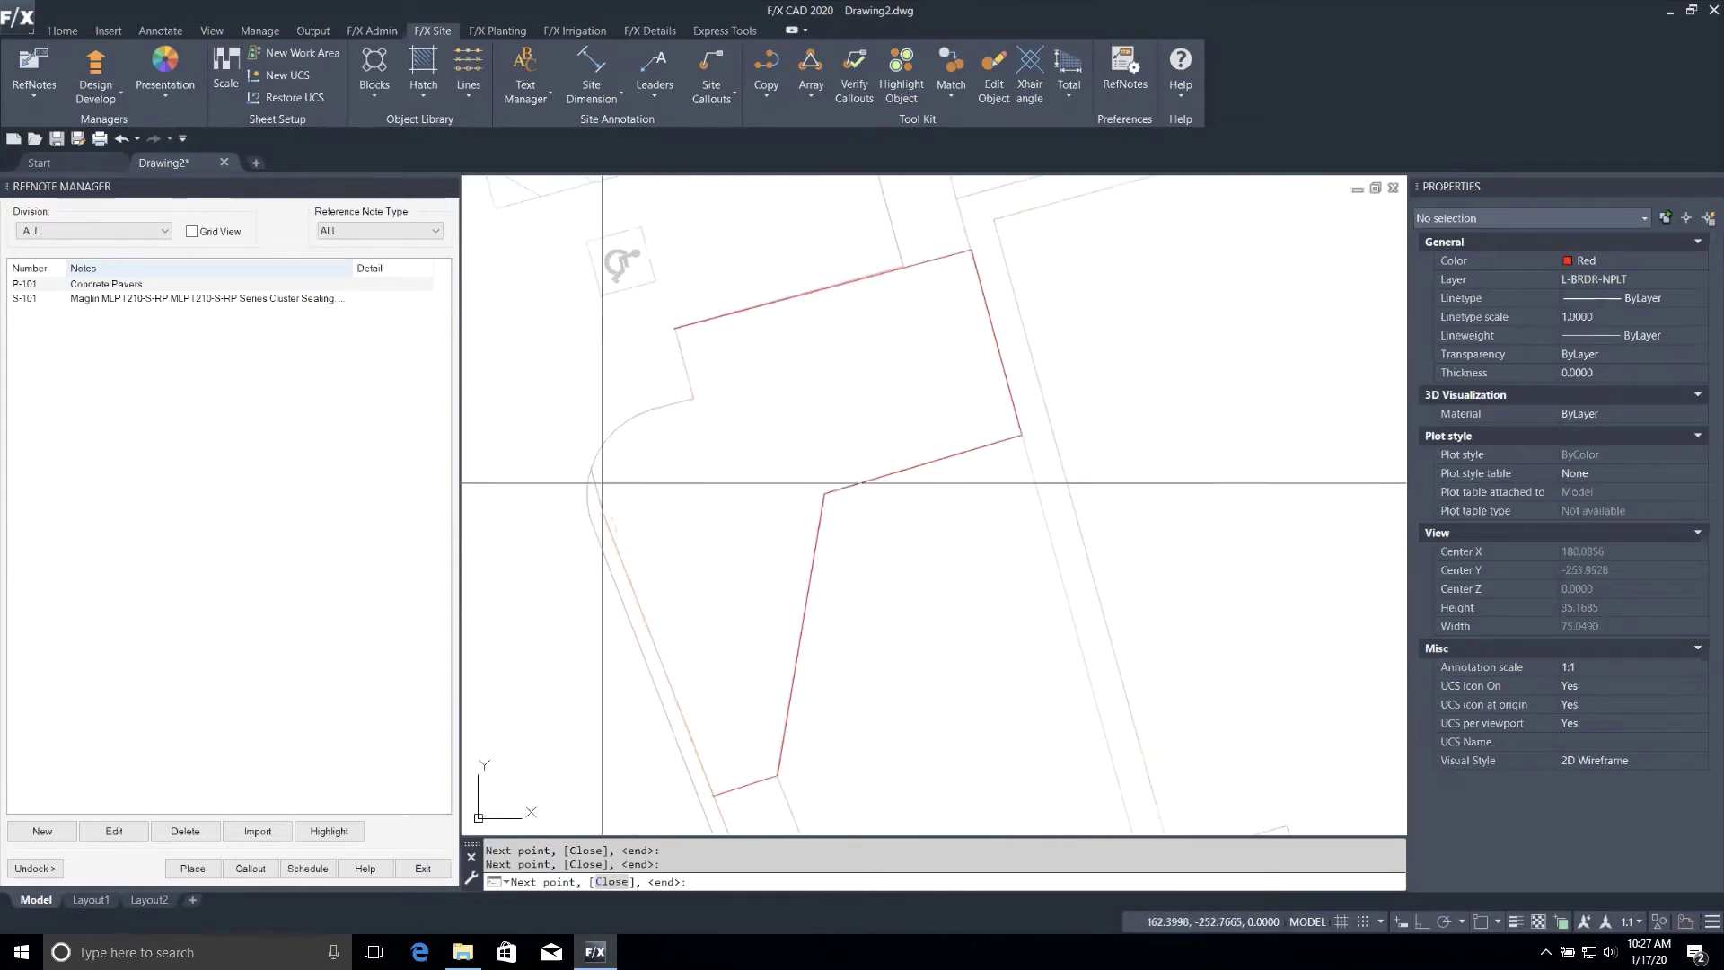
left_click(592, 468)
left_click(610, 430)
left_click(646, 410)
left_click(694, 398)
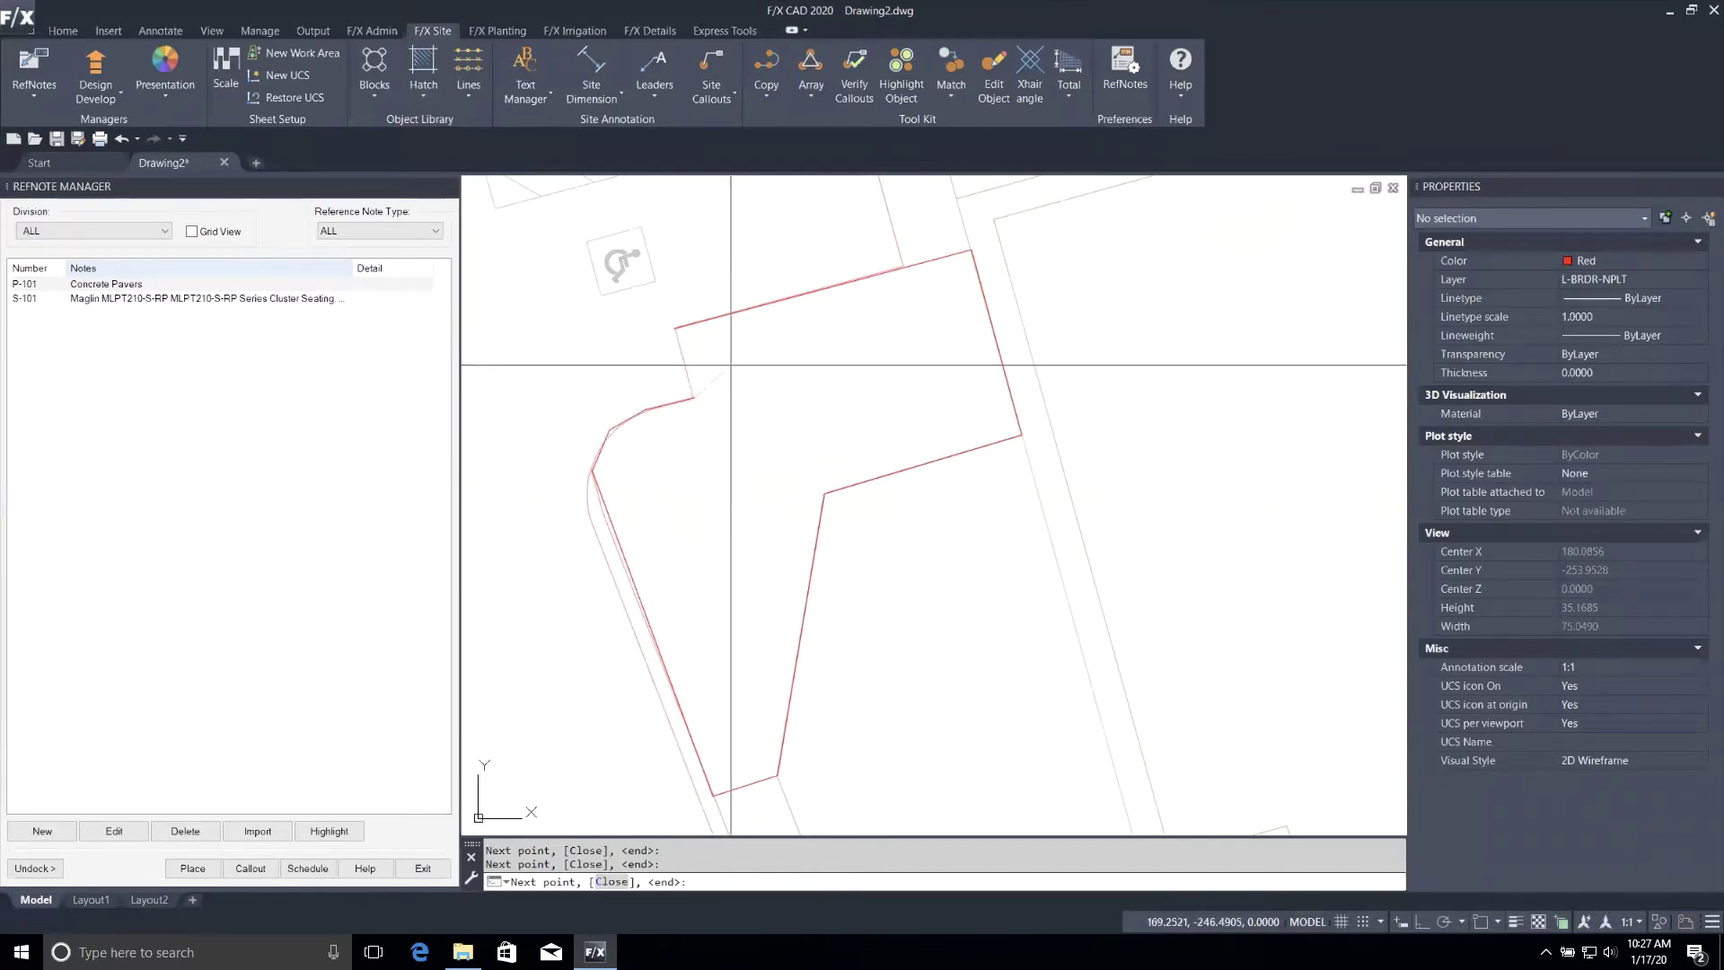
left_click(423, 68)
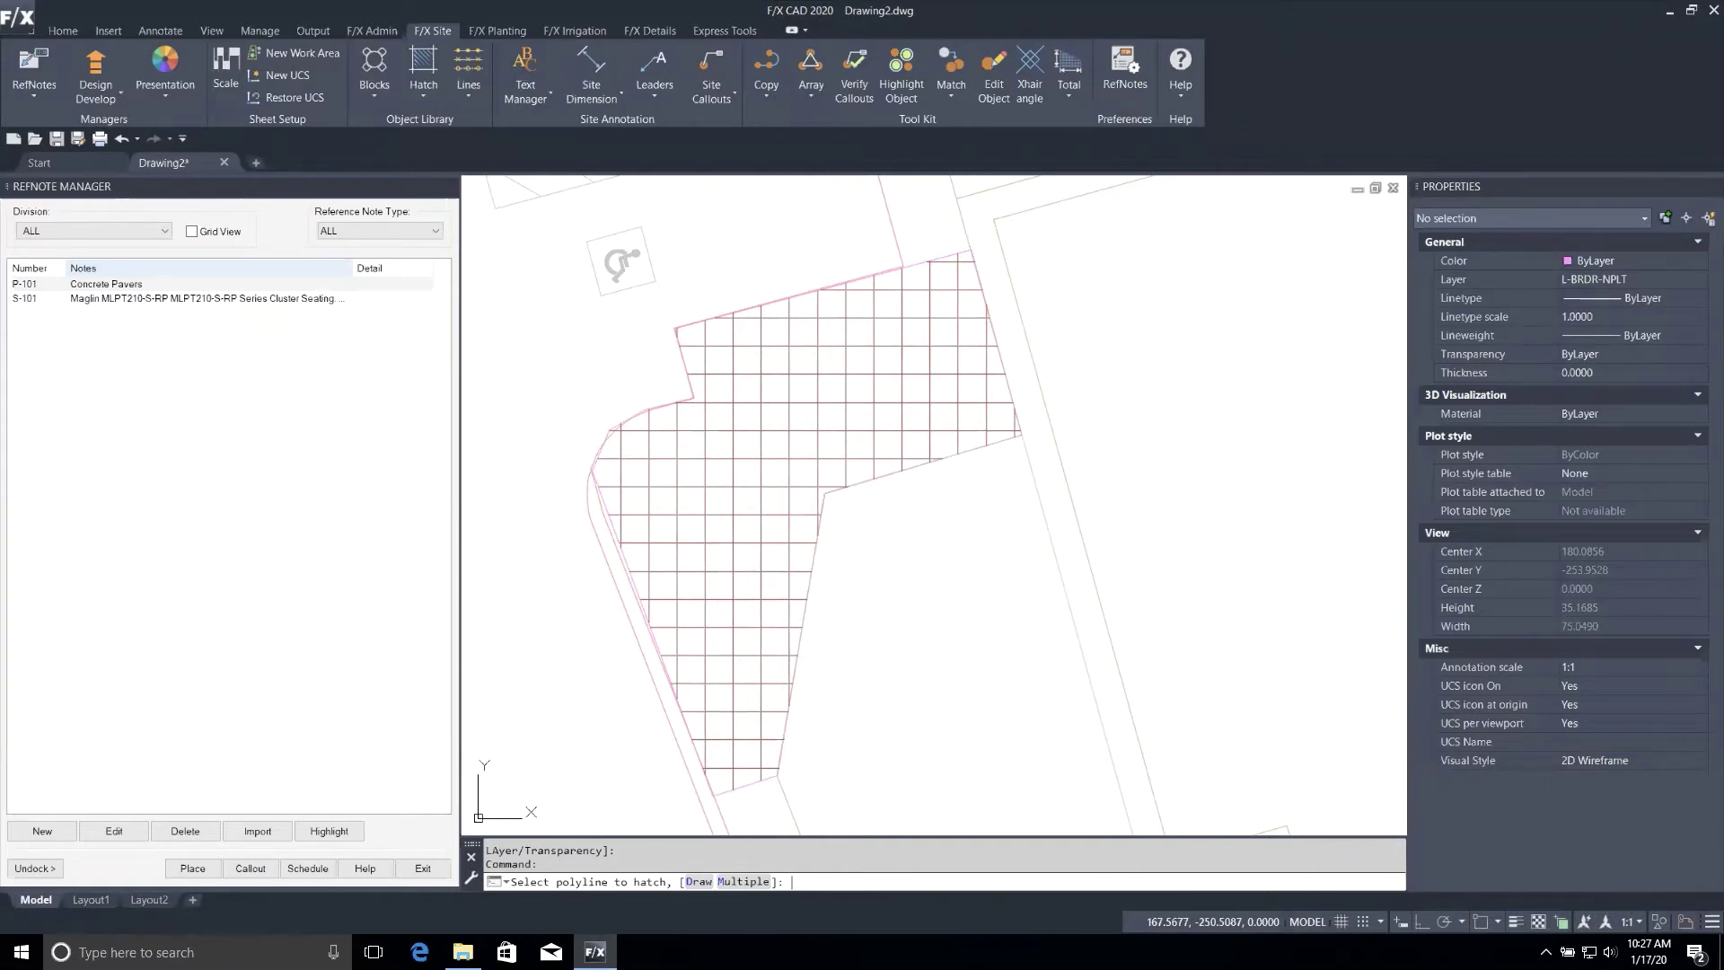
key("Return")
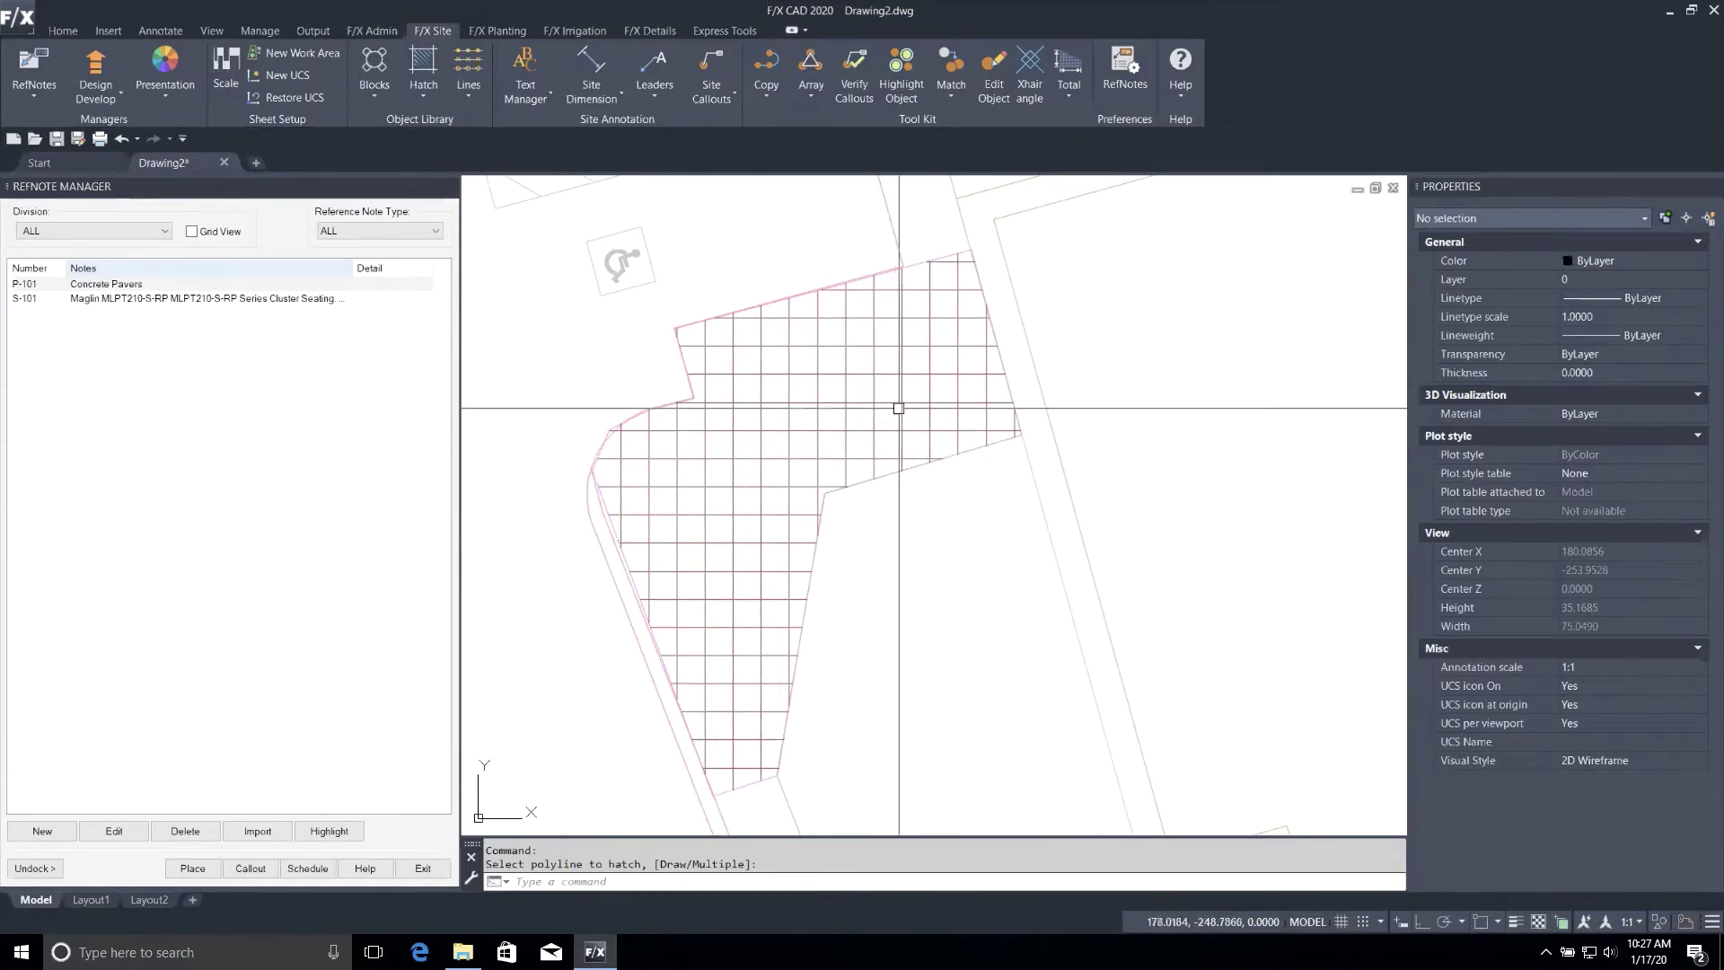
Examine the note, division, cost and layer settings of a new Length reference note without creating it.
scroll(860, 396, "down", 4)
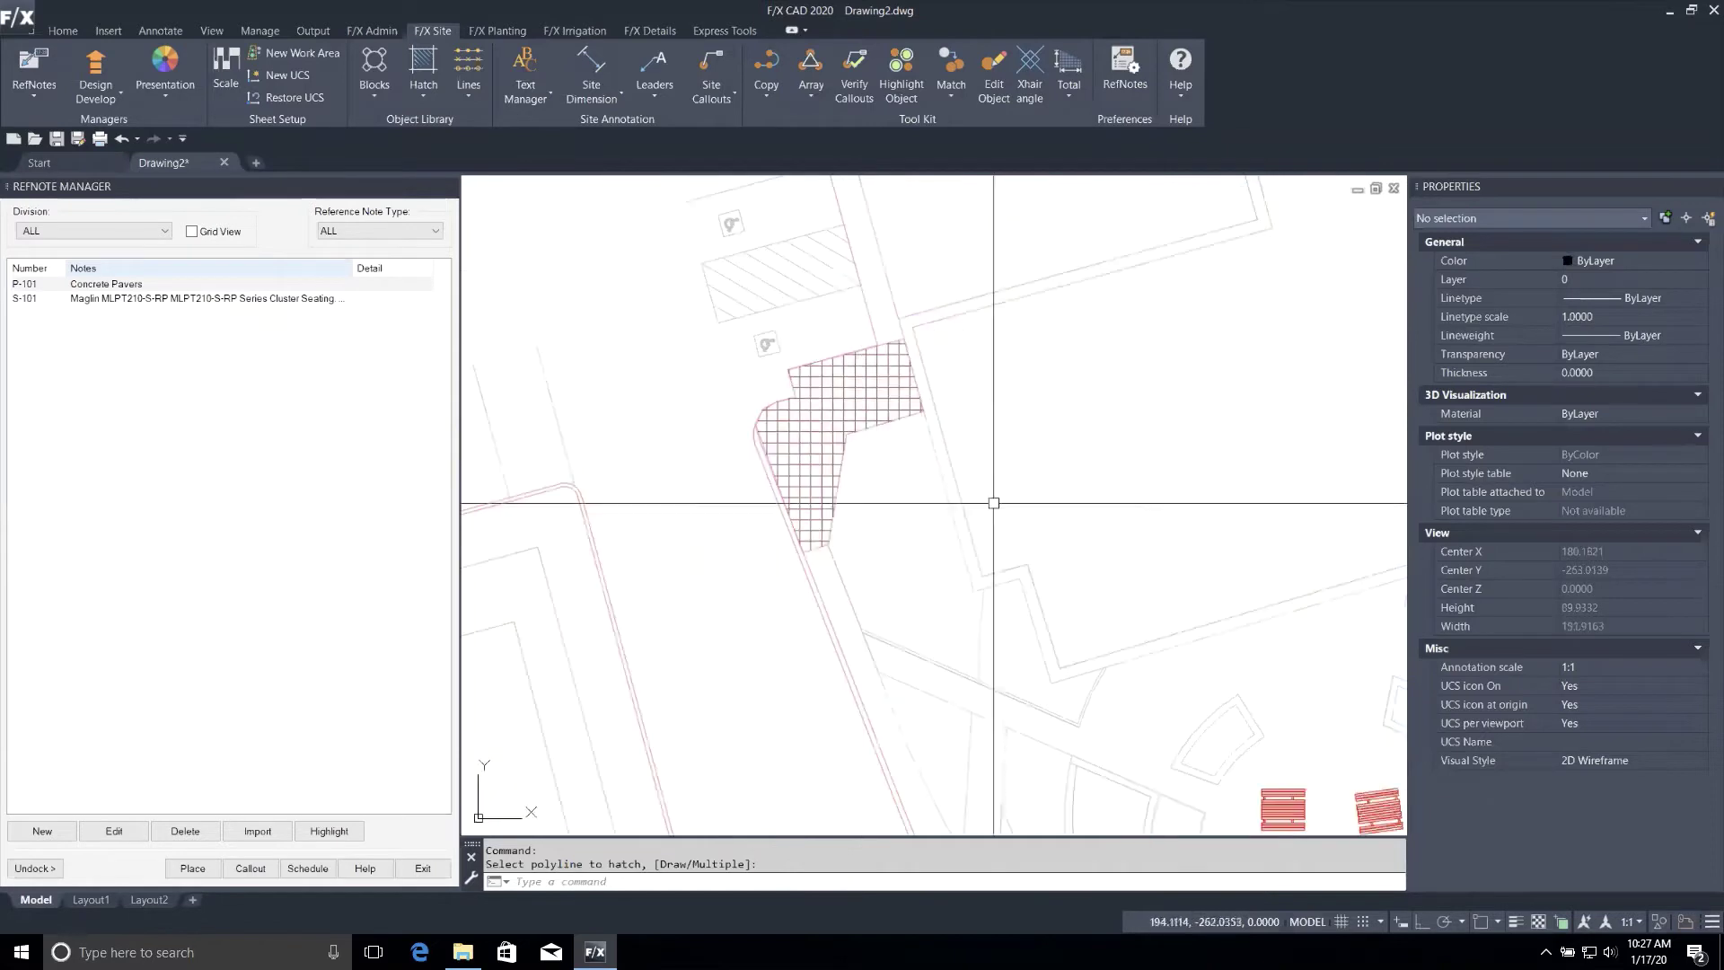
mouse_move(904, 569)
middle_mouse_down()
mouse_move(942, 538)
mouse_move(830, 457)
middle_mouse_up()
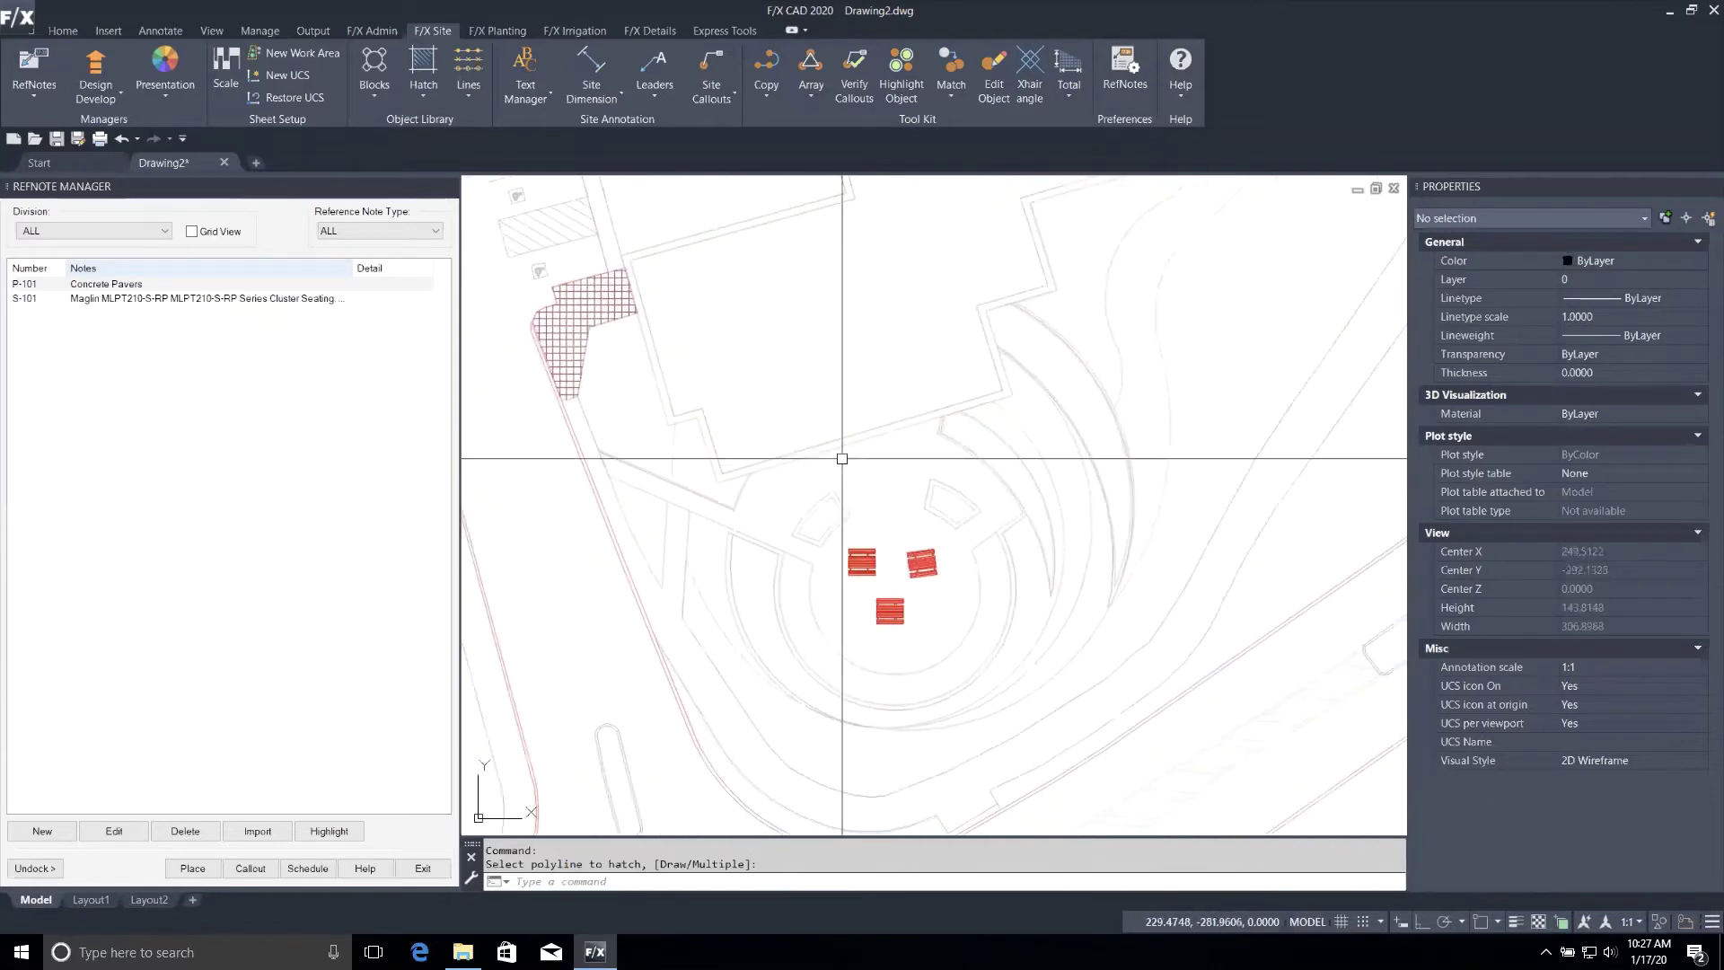
left_click(59, 831)
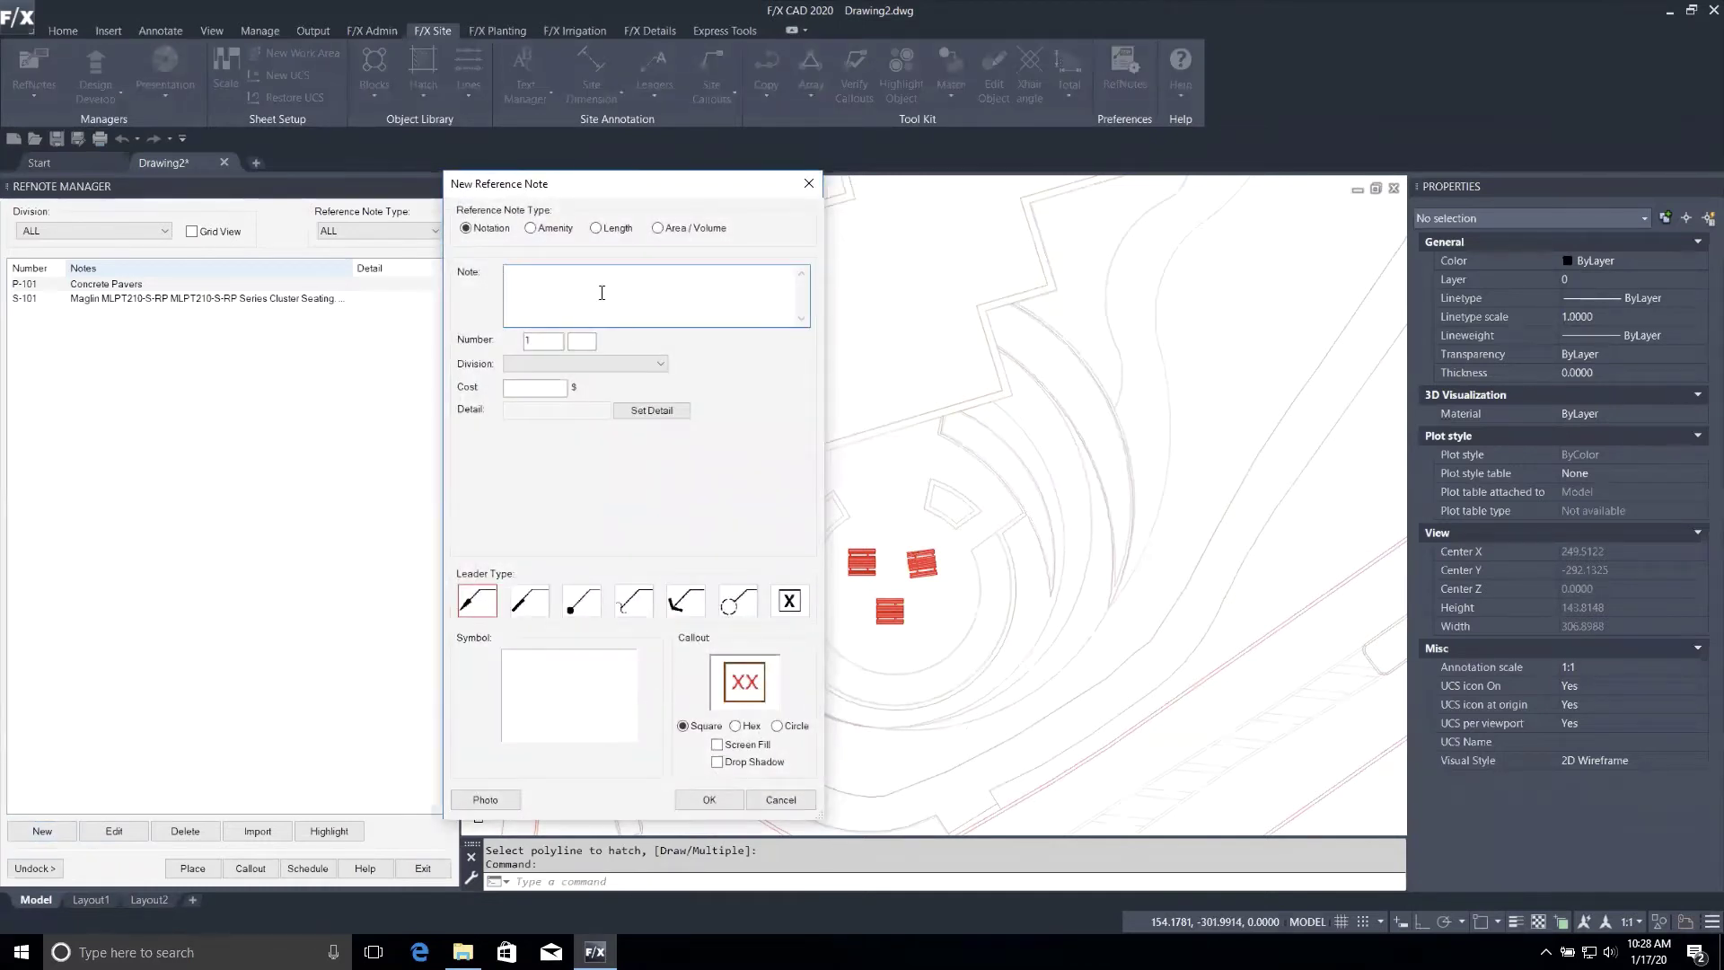
left_click(597, 229)
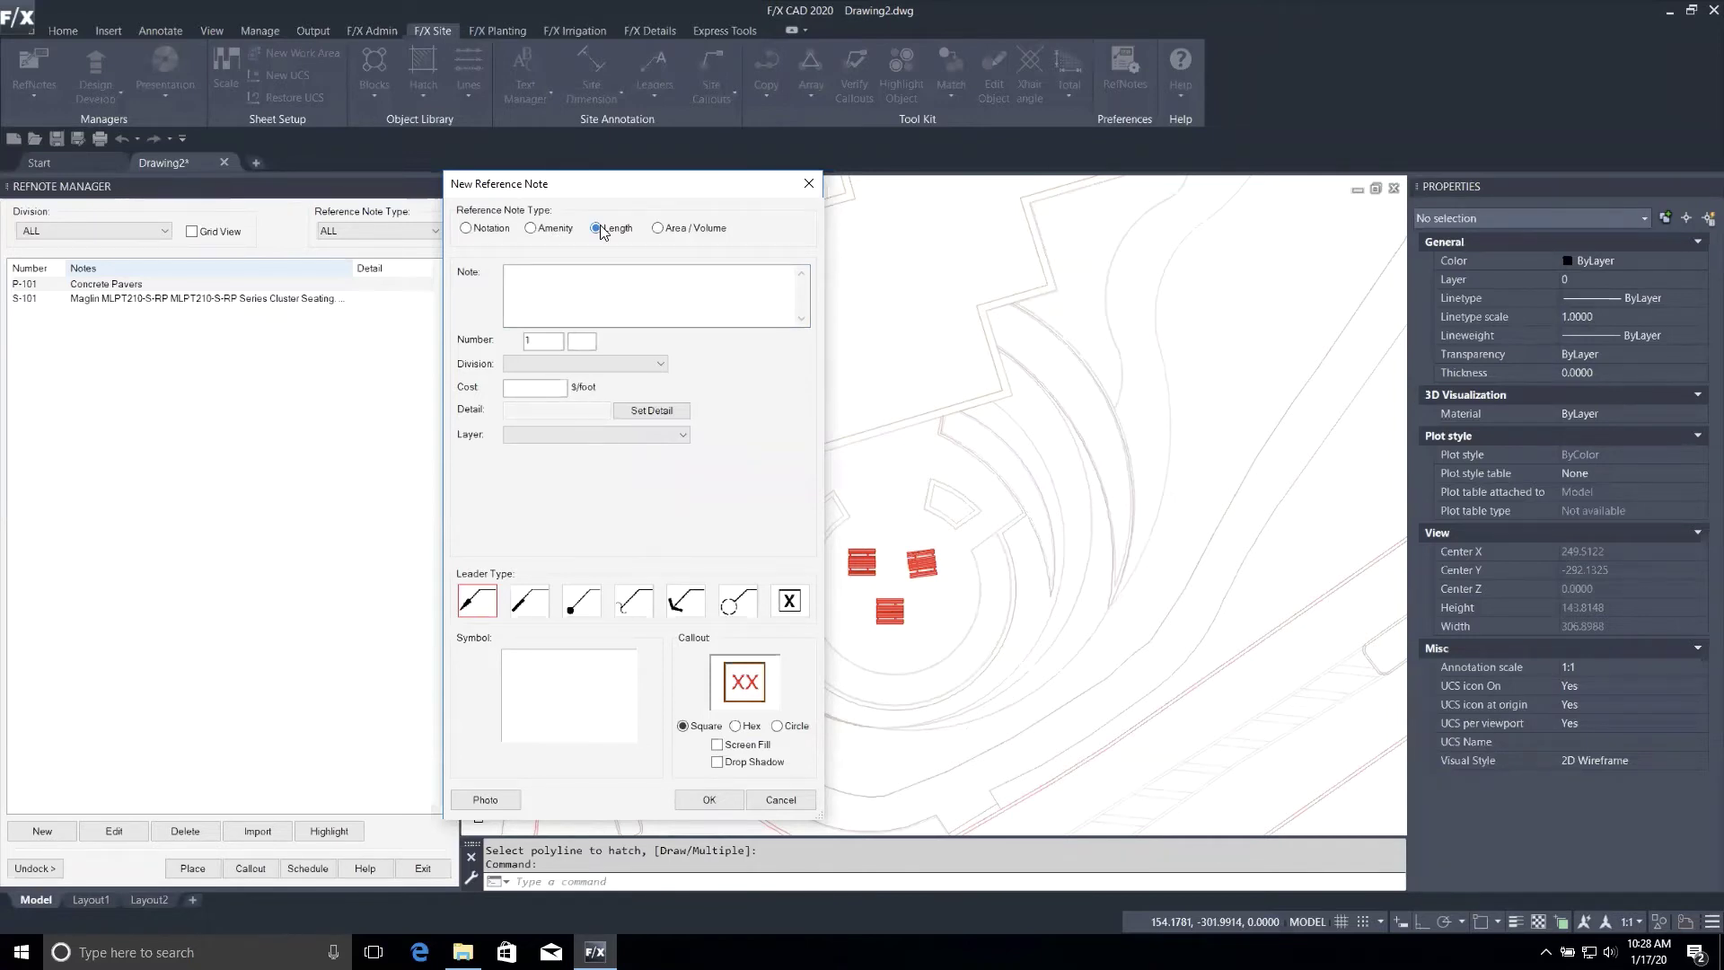
left_click(611, 313)
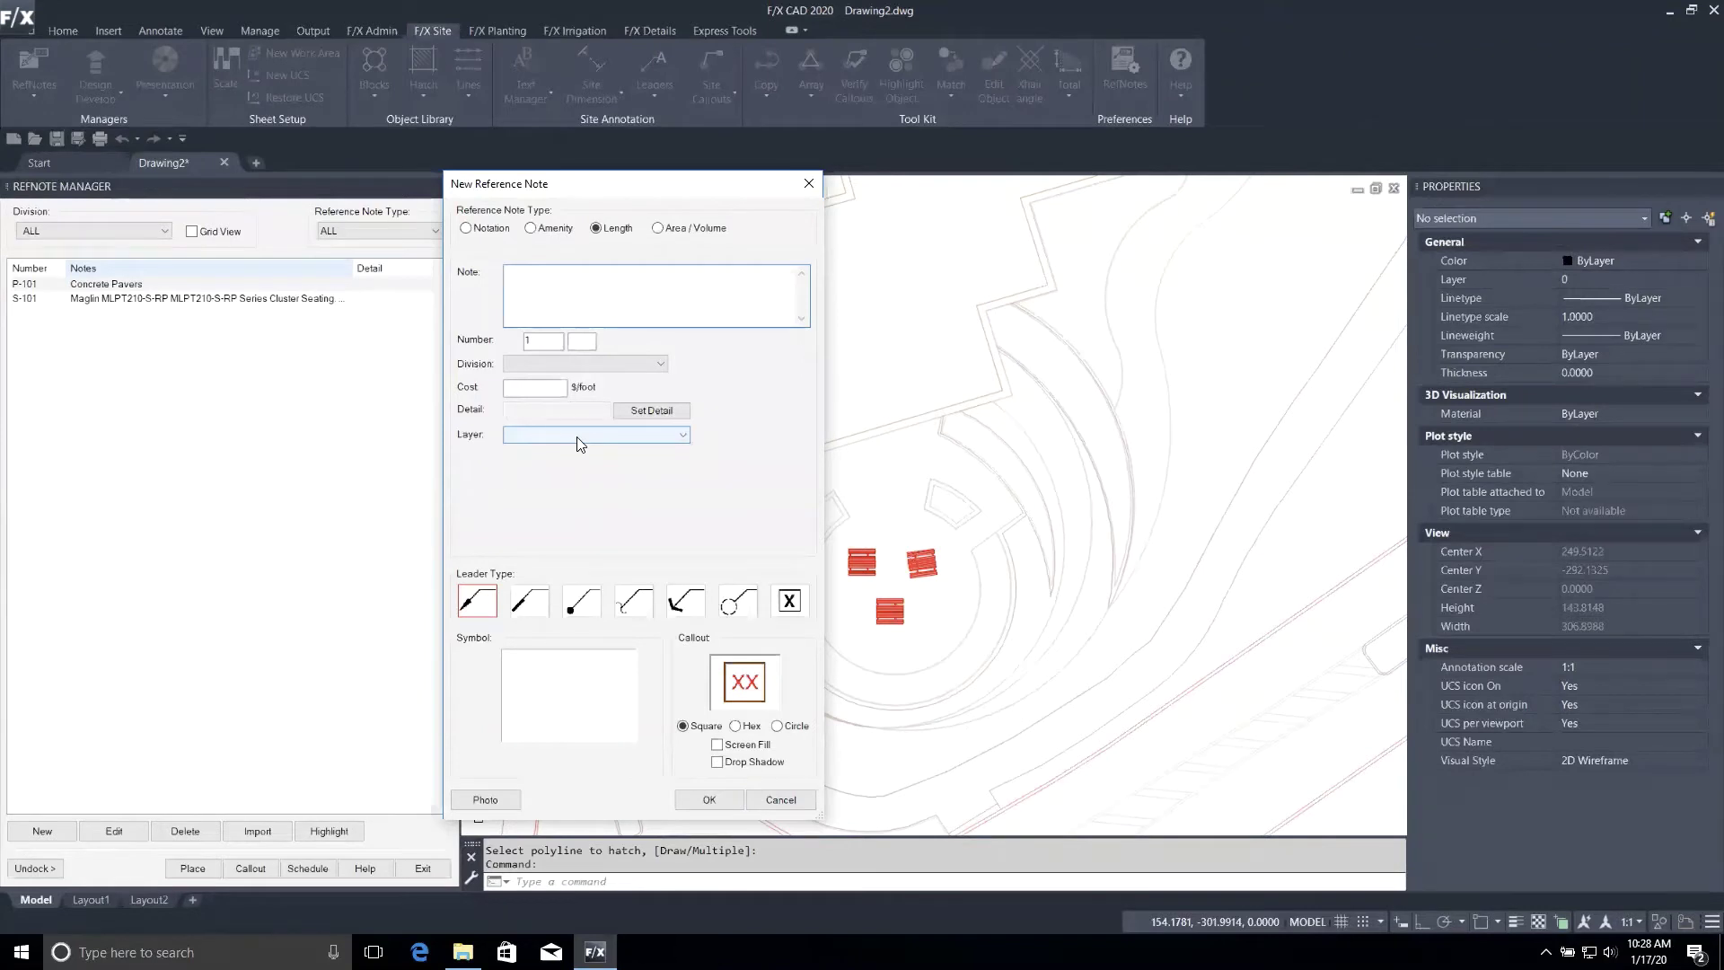
left_click(782, 797)
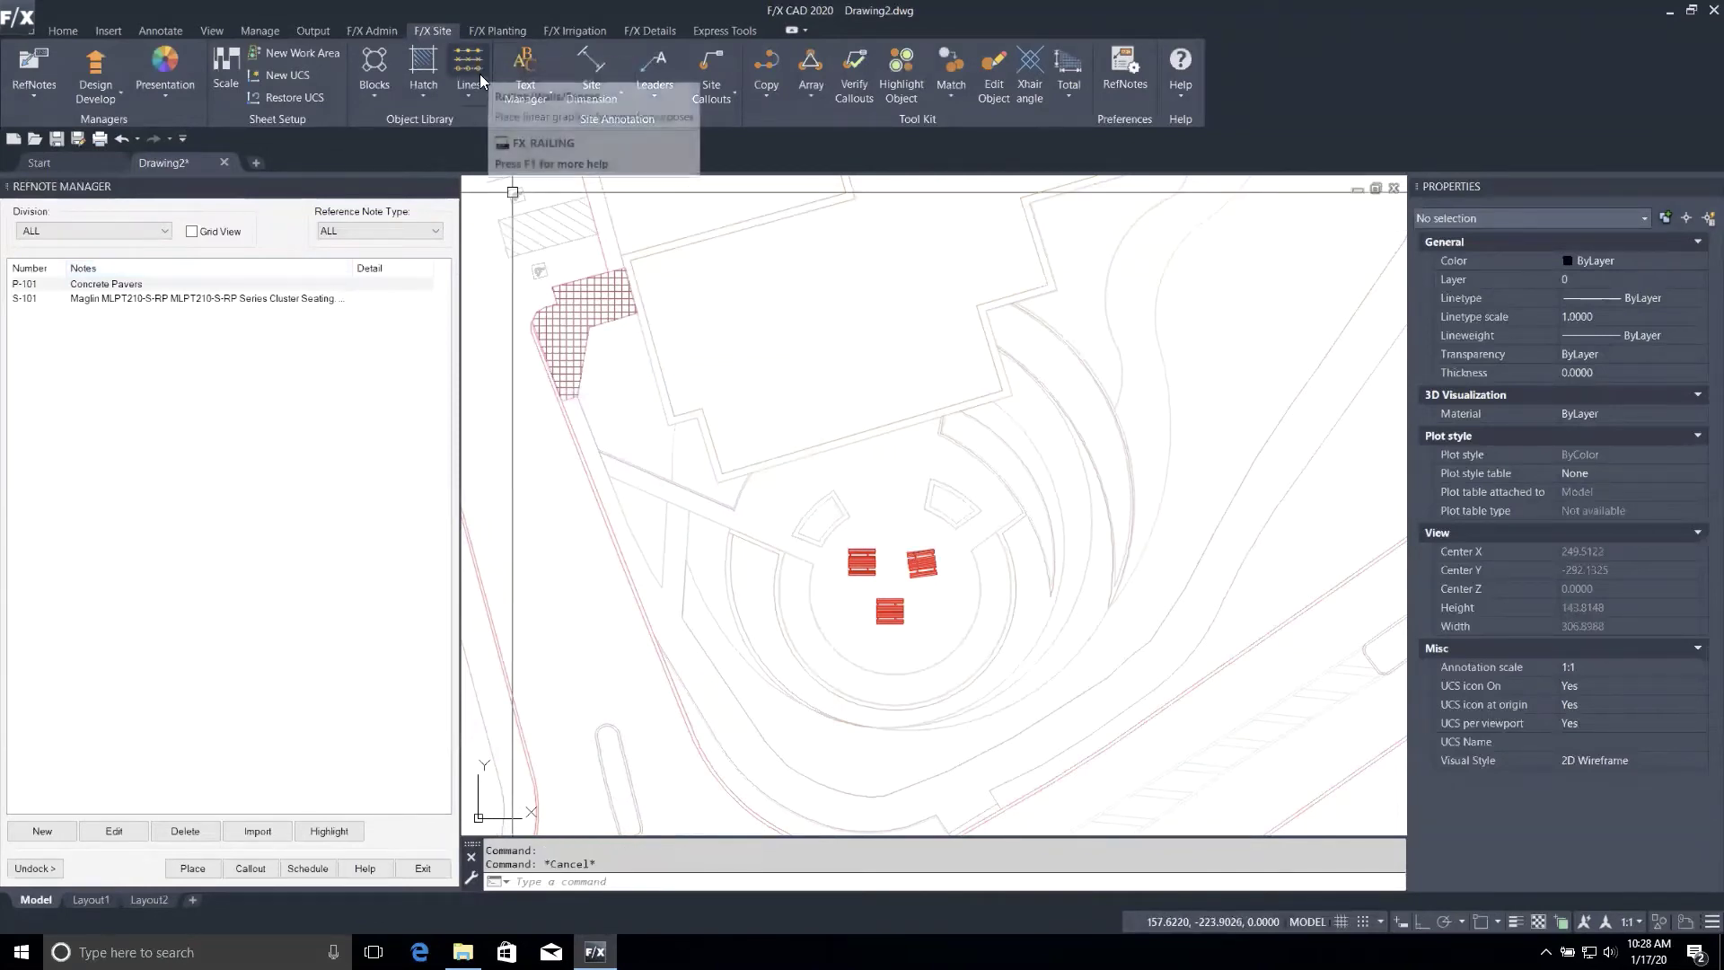
Close the RefNote Manager and open the Plant Manager from the planting tools.
left_click(519, 29)
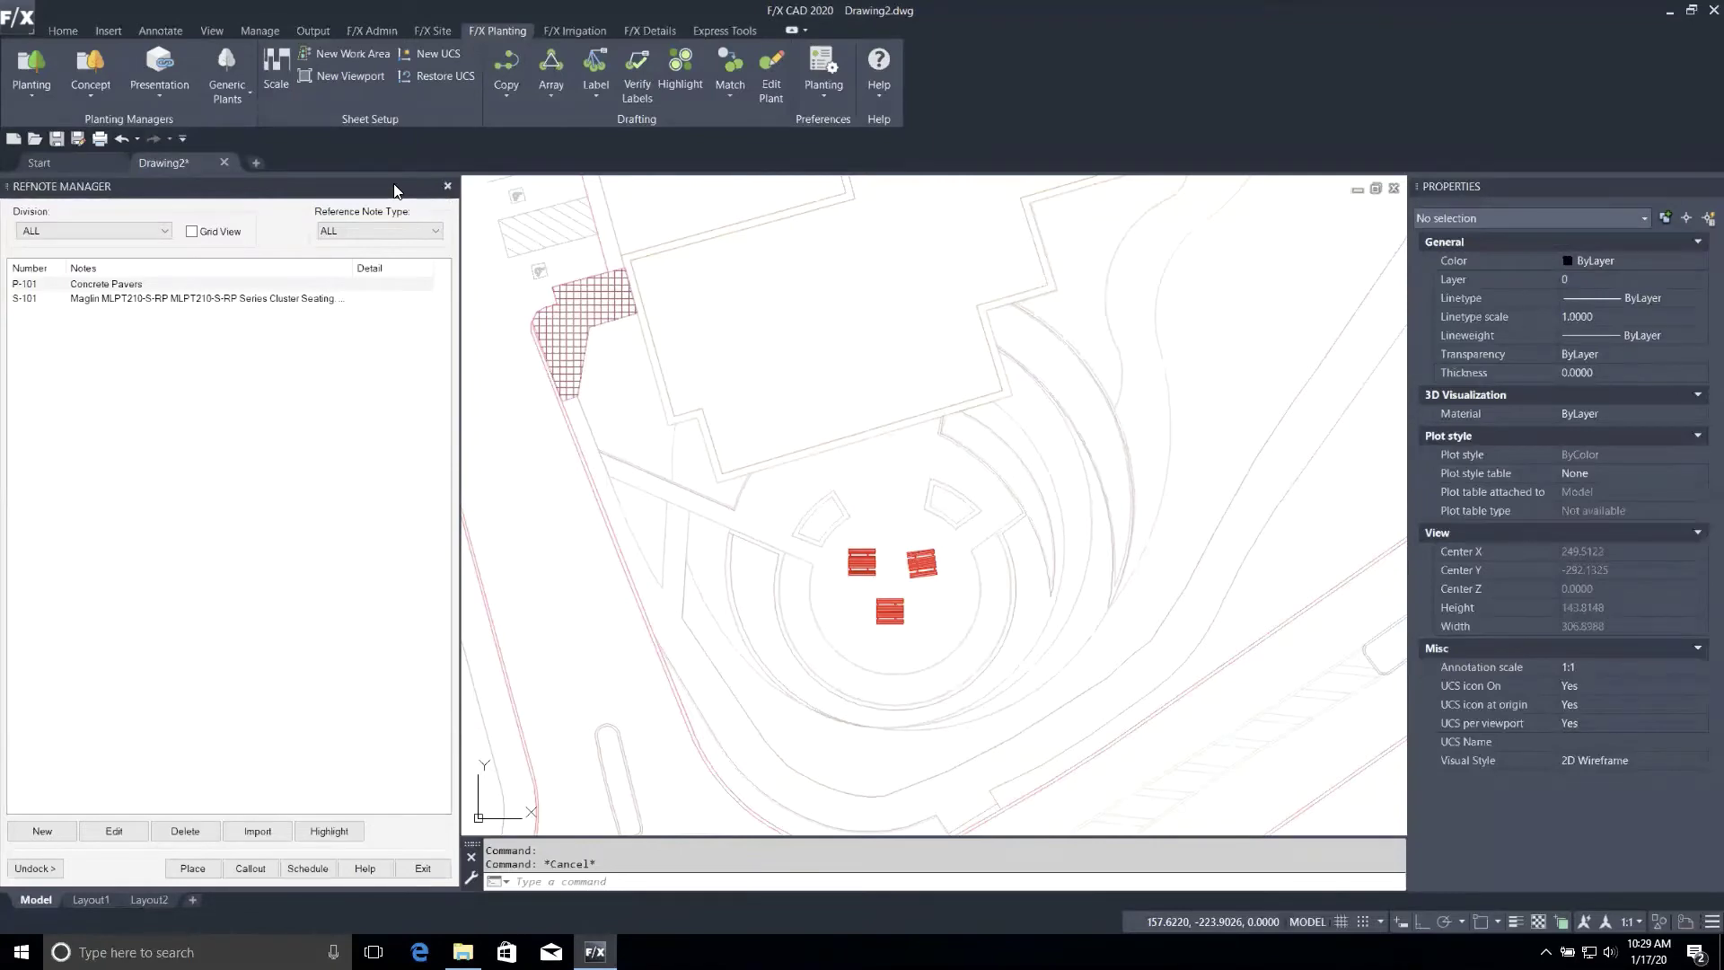
left_click(447, 188)
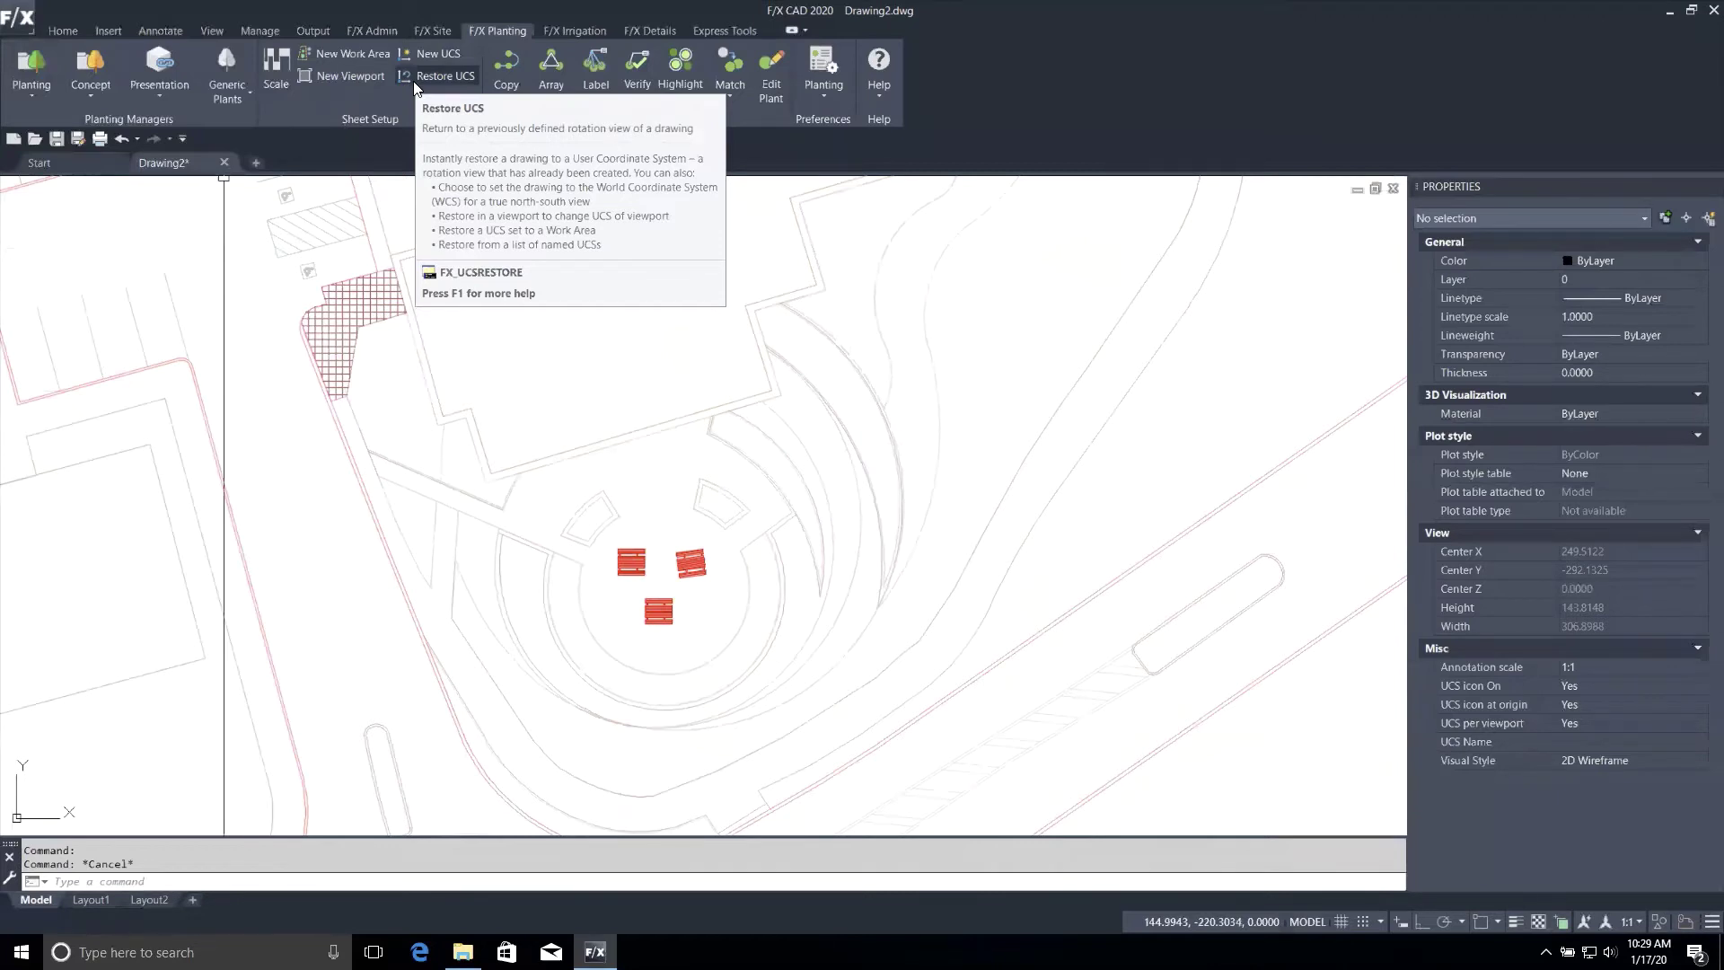
left_click(30, 64)
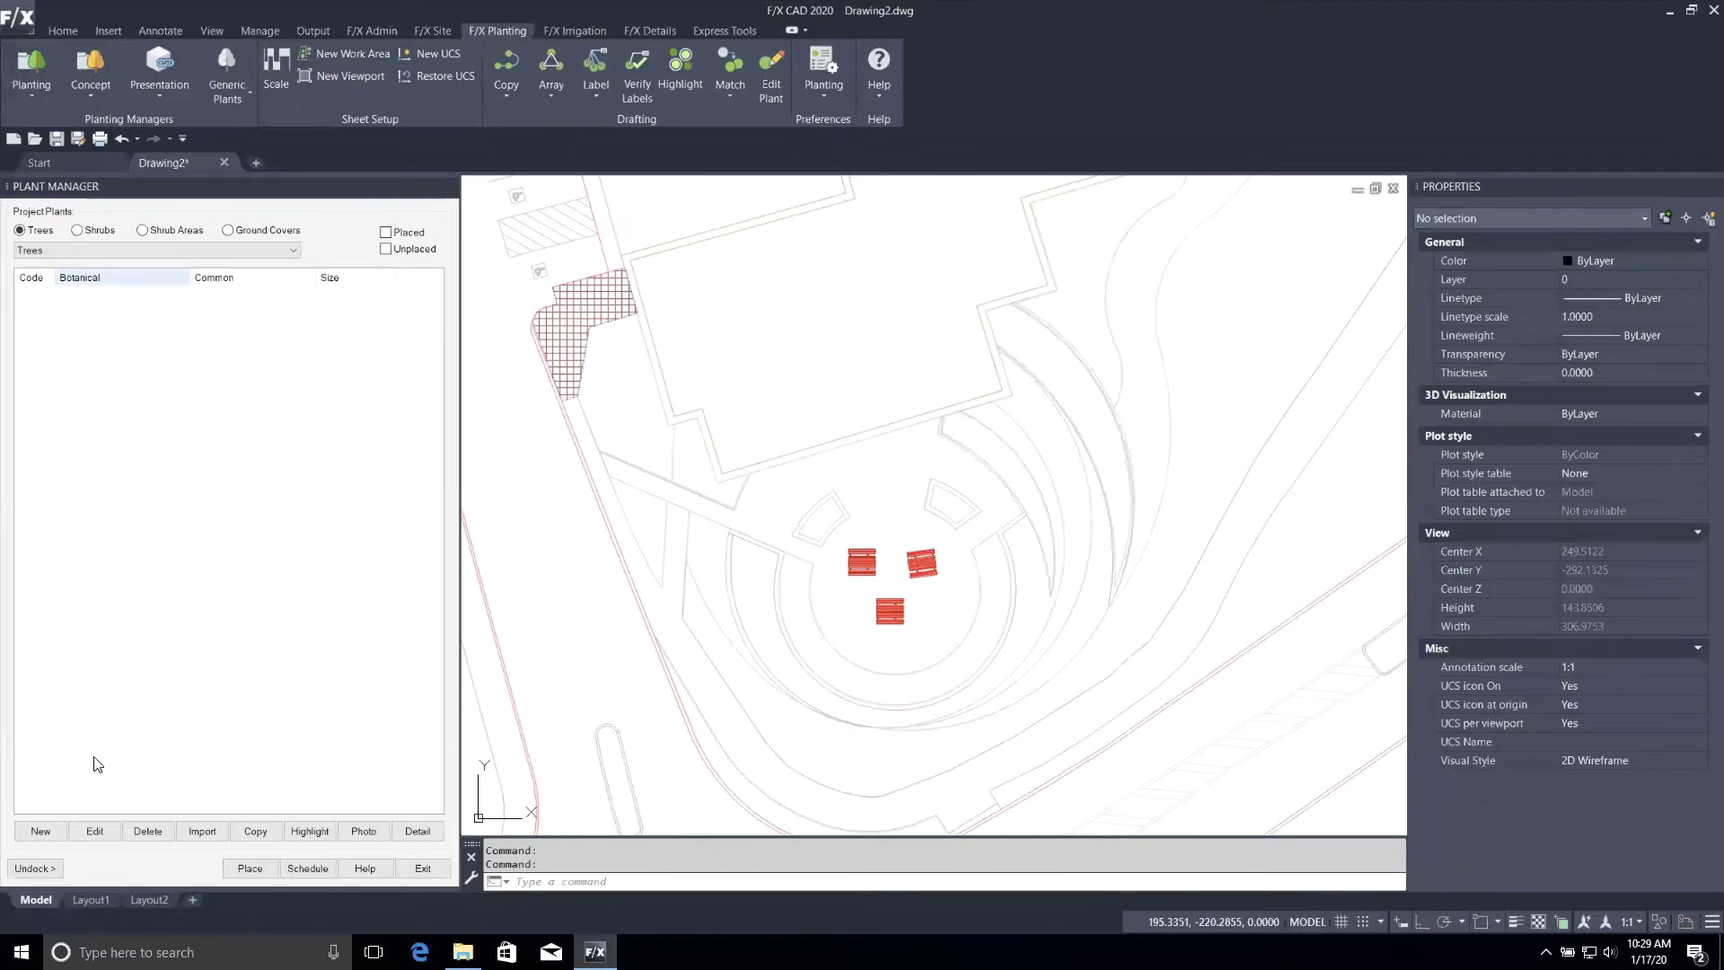
Search the plant database for chori and add Chorisia speciosa (Silk Floss Tree) to the project trees.
left_click(41, 832)
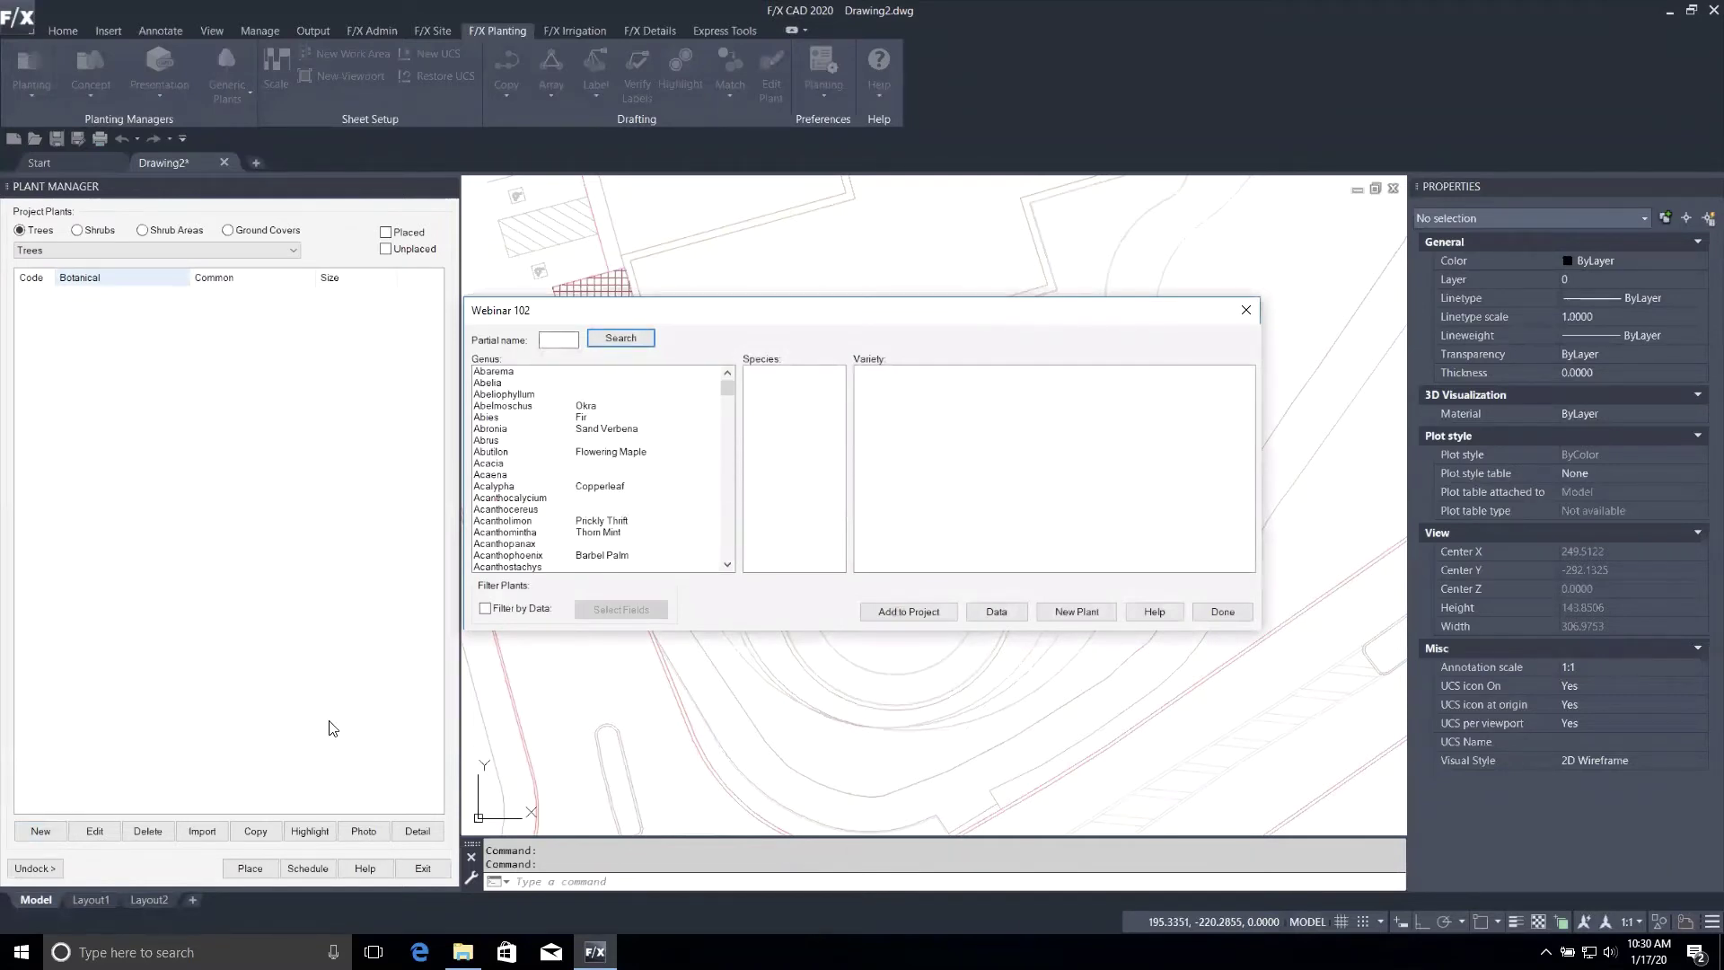
left_click_drag(574, 317, 536, 299)
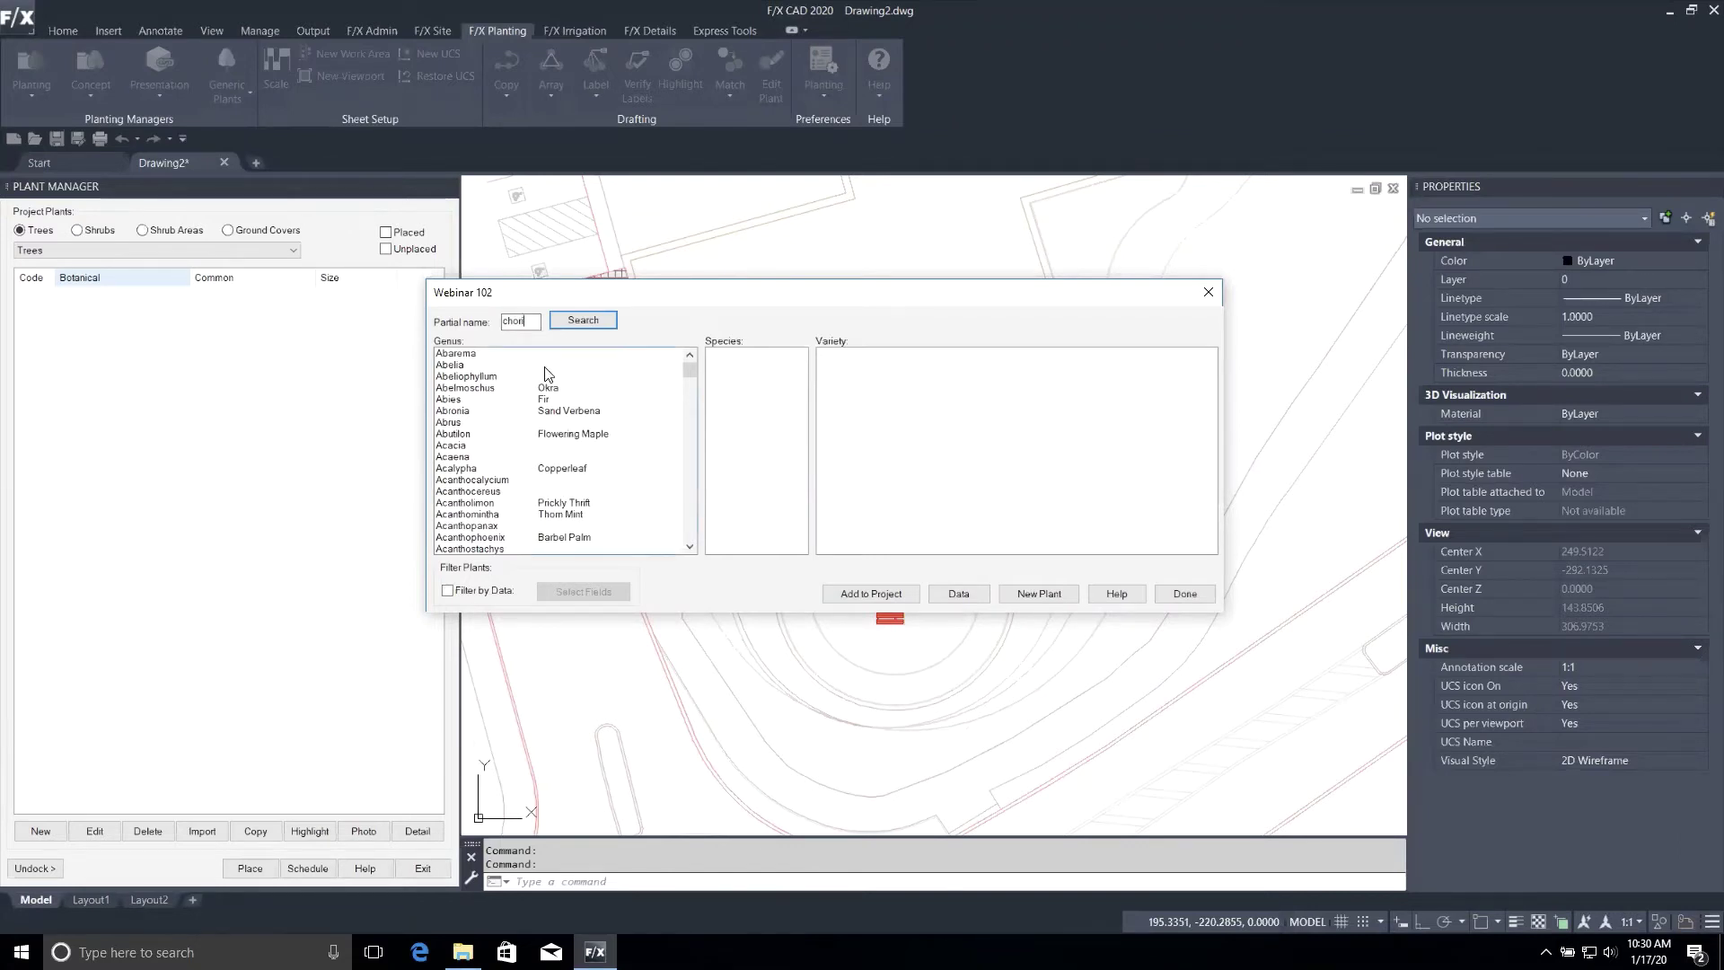
left_click(586, 325)
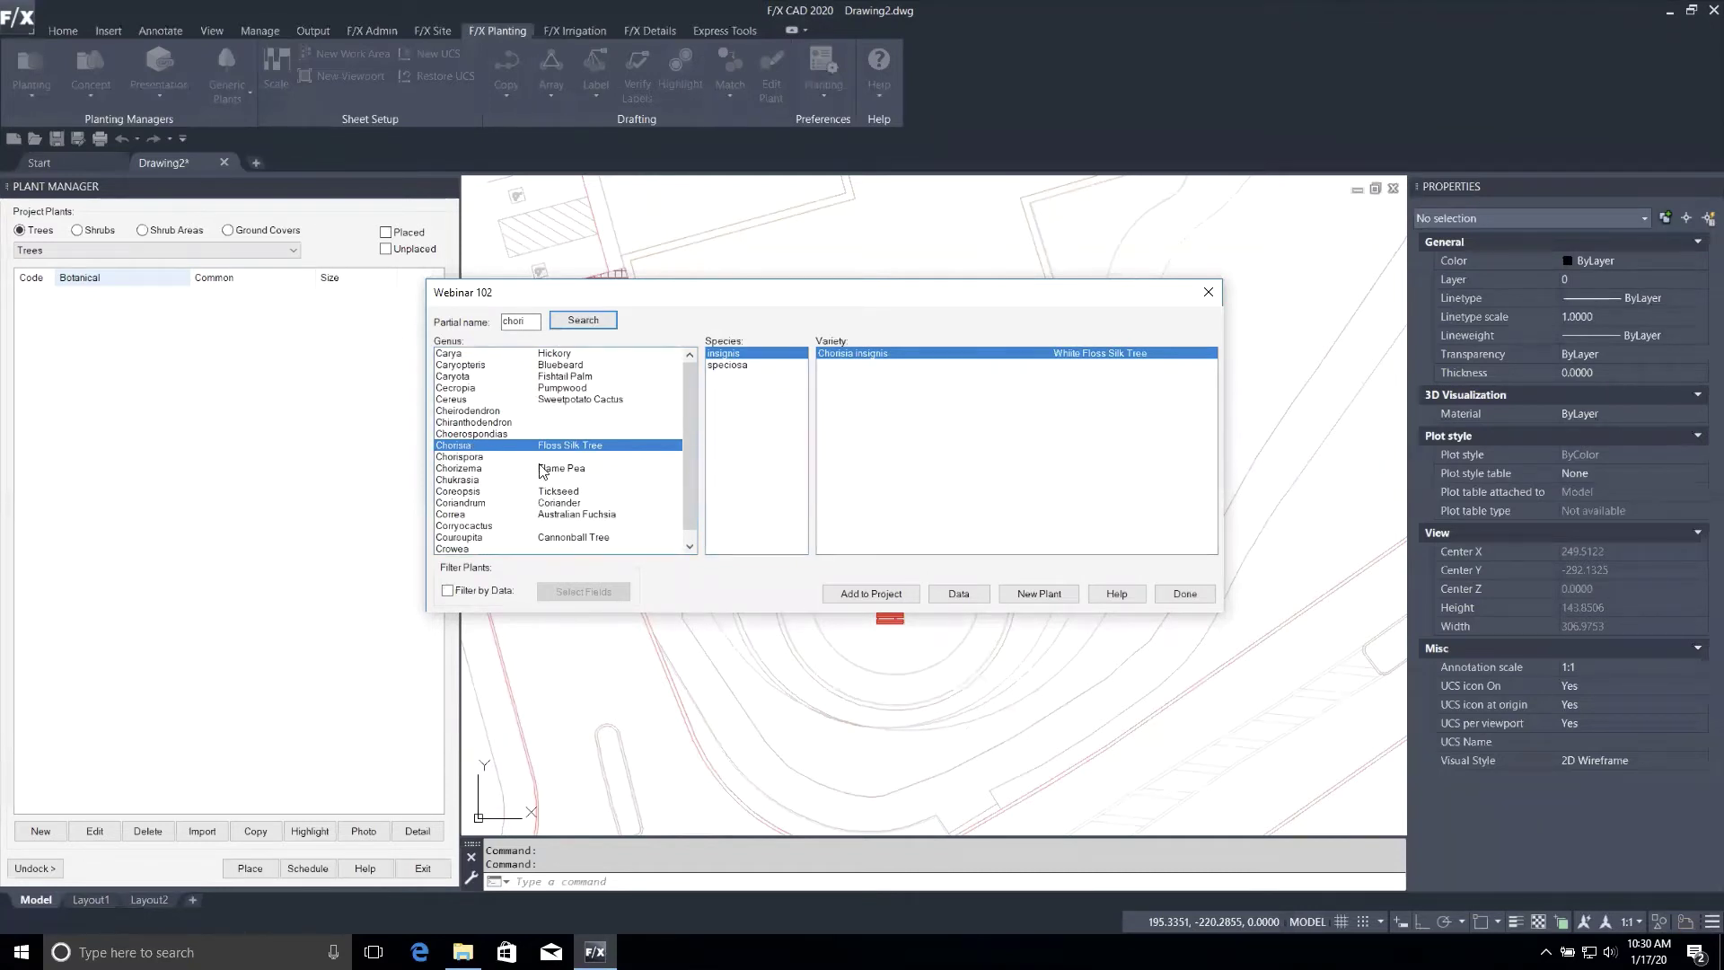
left_click(760, 368)
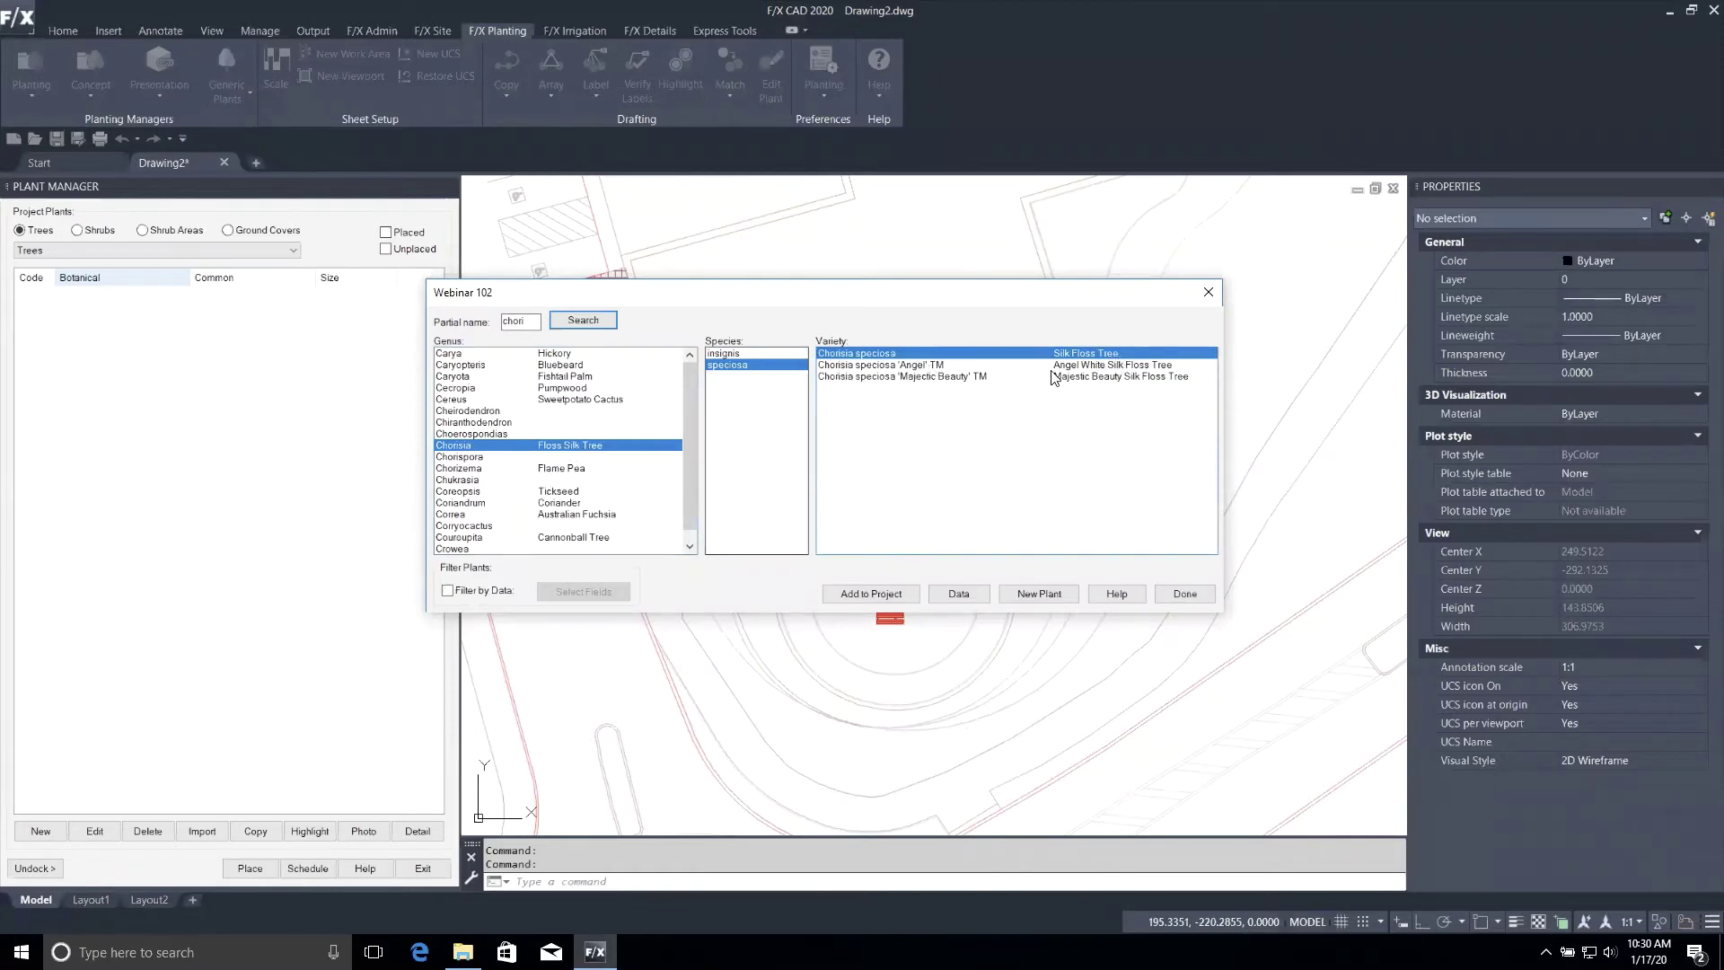
left_click(864, 594)
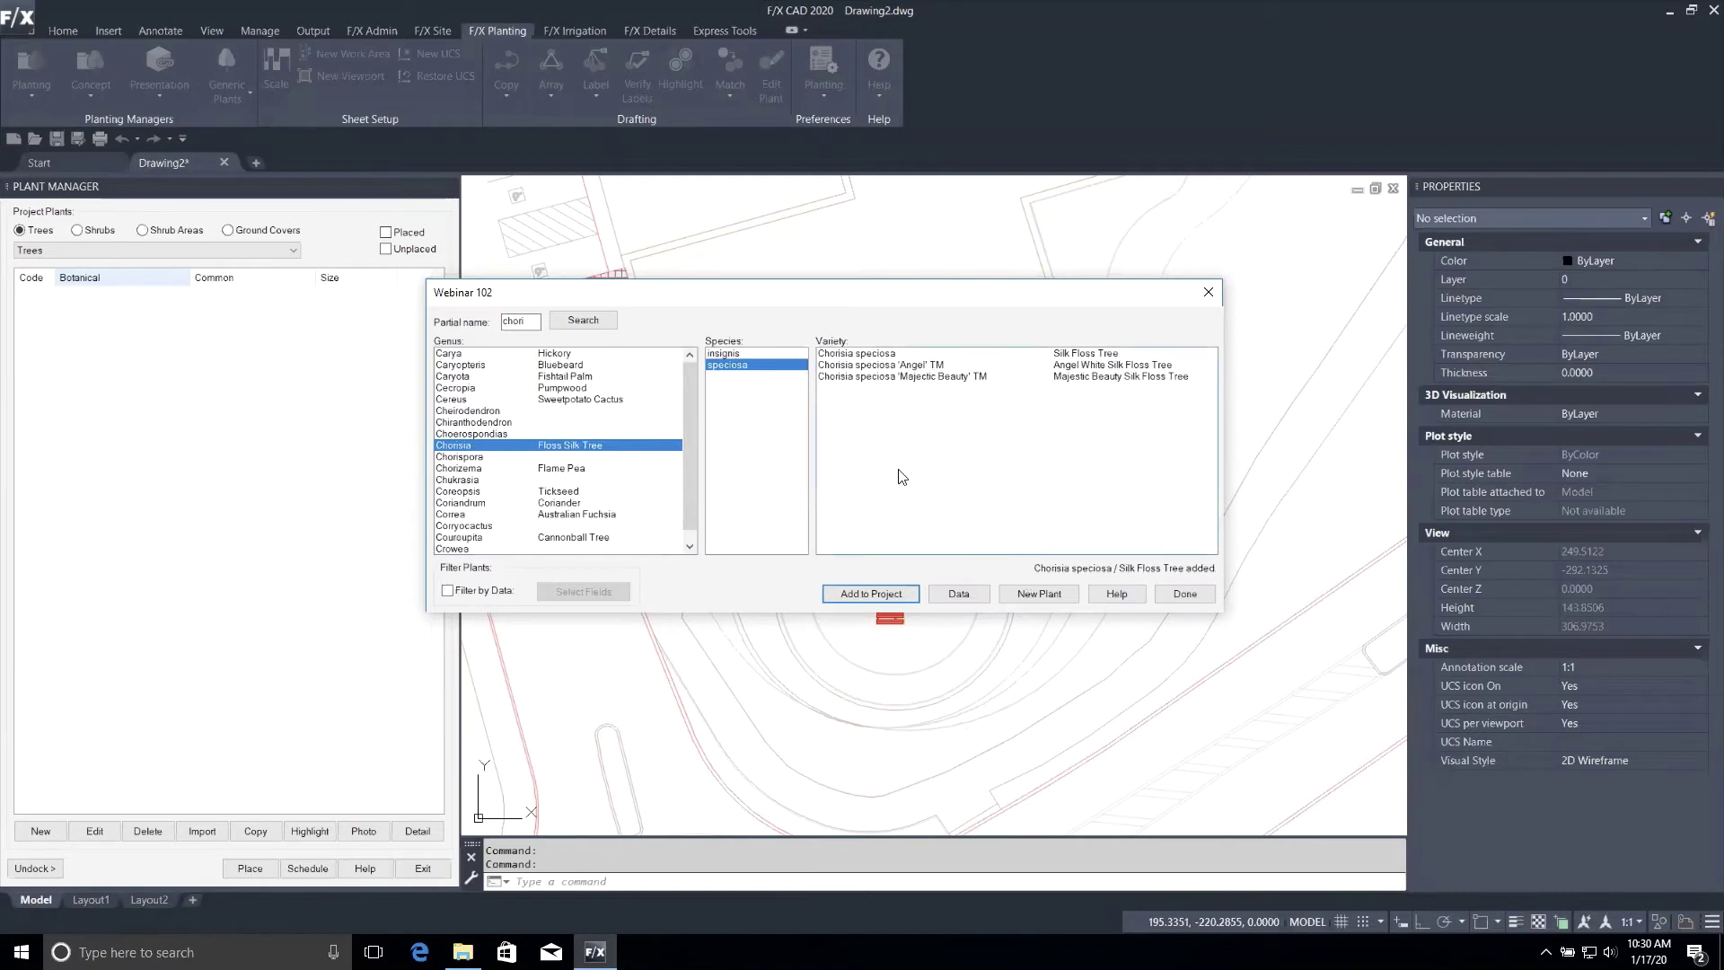
Search the plant database for quercus, view its berberidifolia, arizonica and aliena species, and return to the Plant Manager.
left_click(589, 399)
double_click(525, 321)
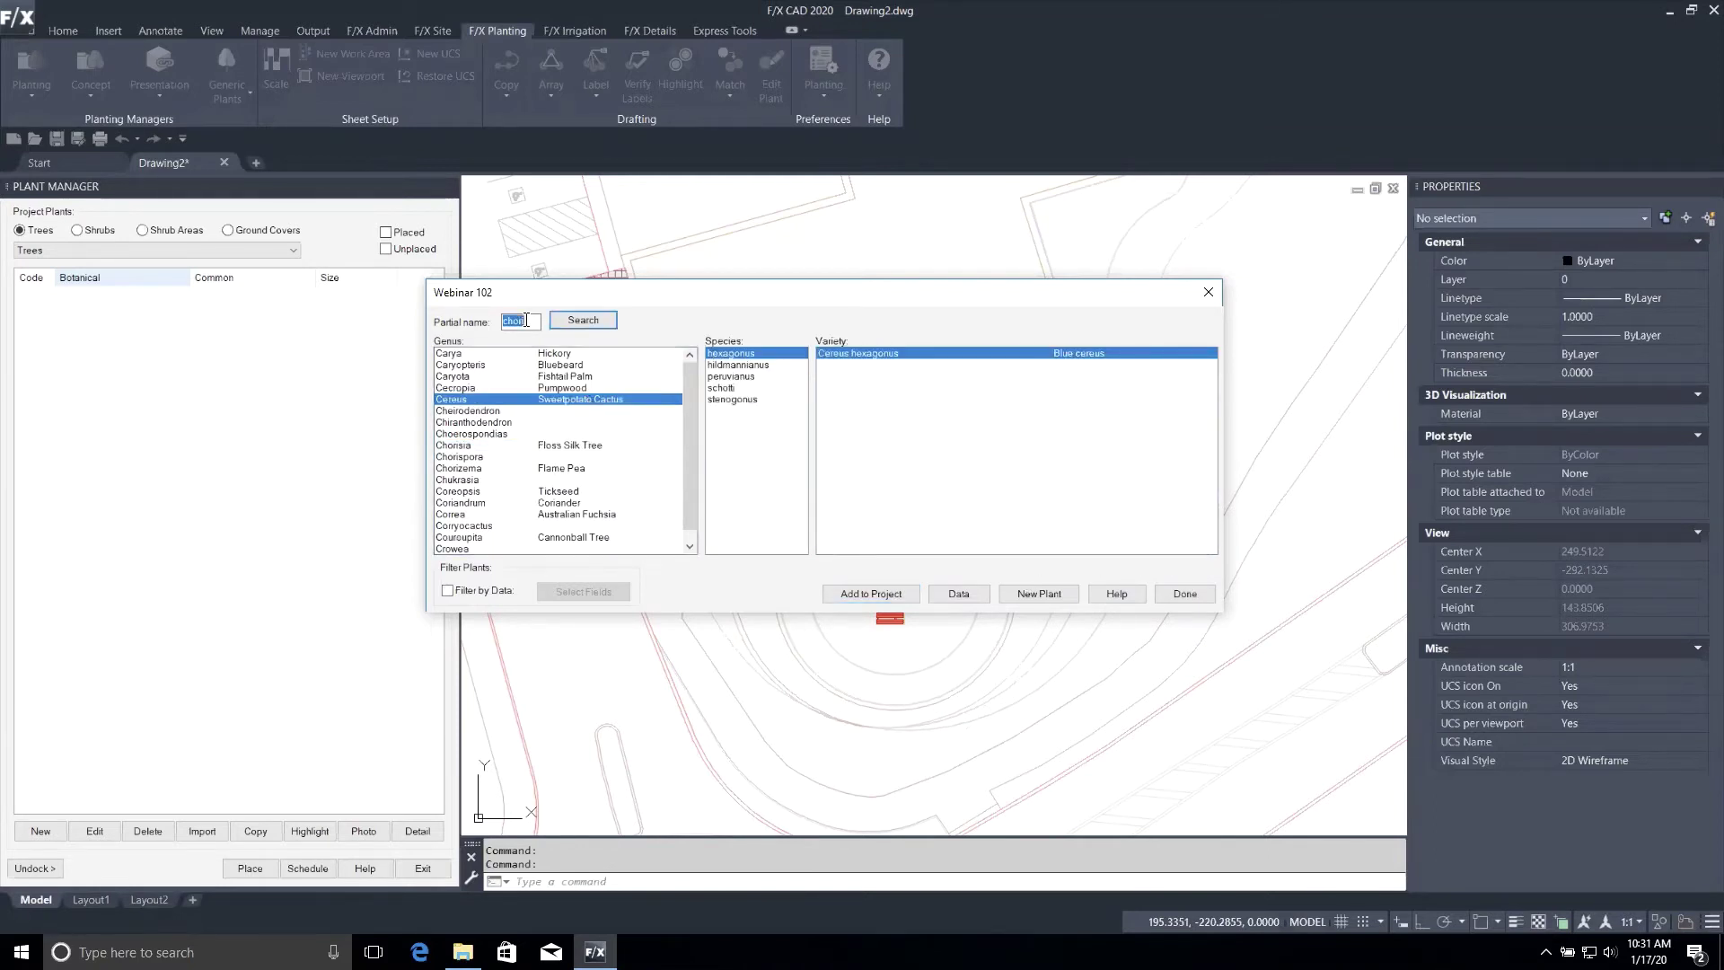
type("quercus")
left_click(565, 321)
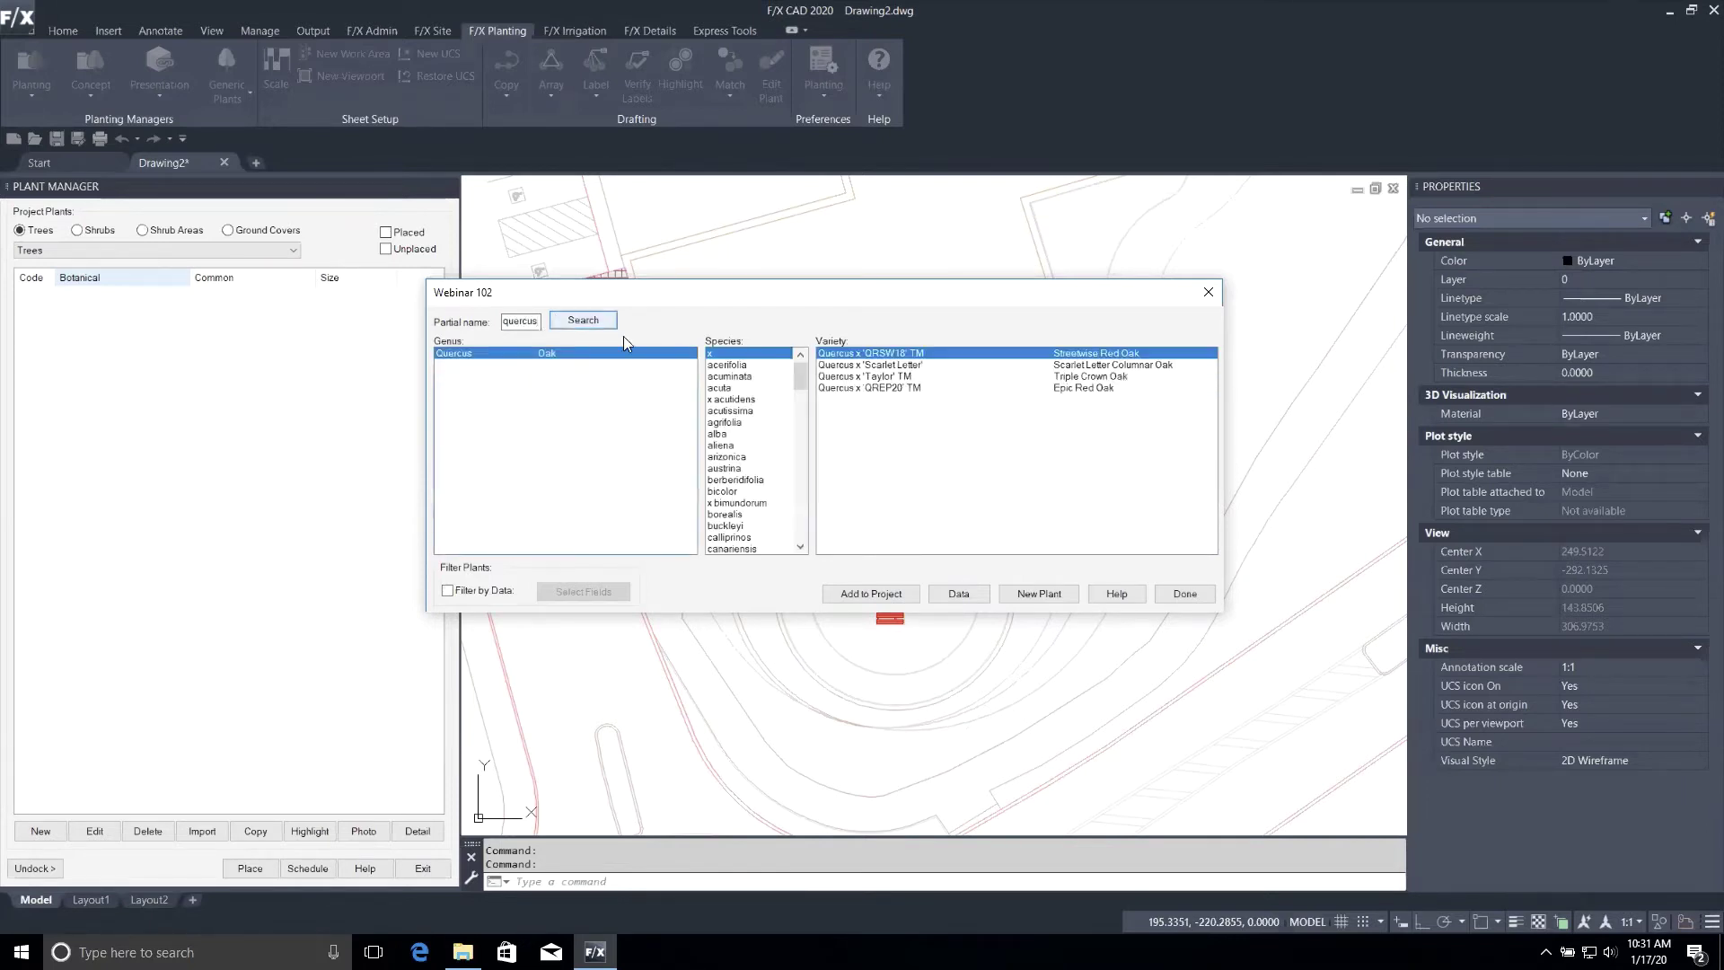
left_click(749, 484)
left_click(750, 459)
left_click(751, 447)
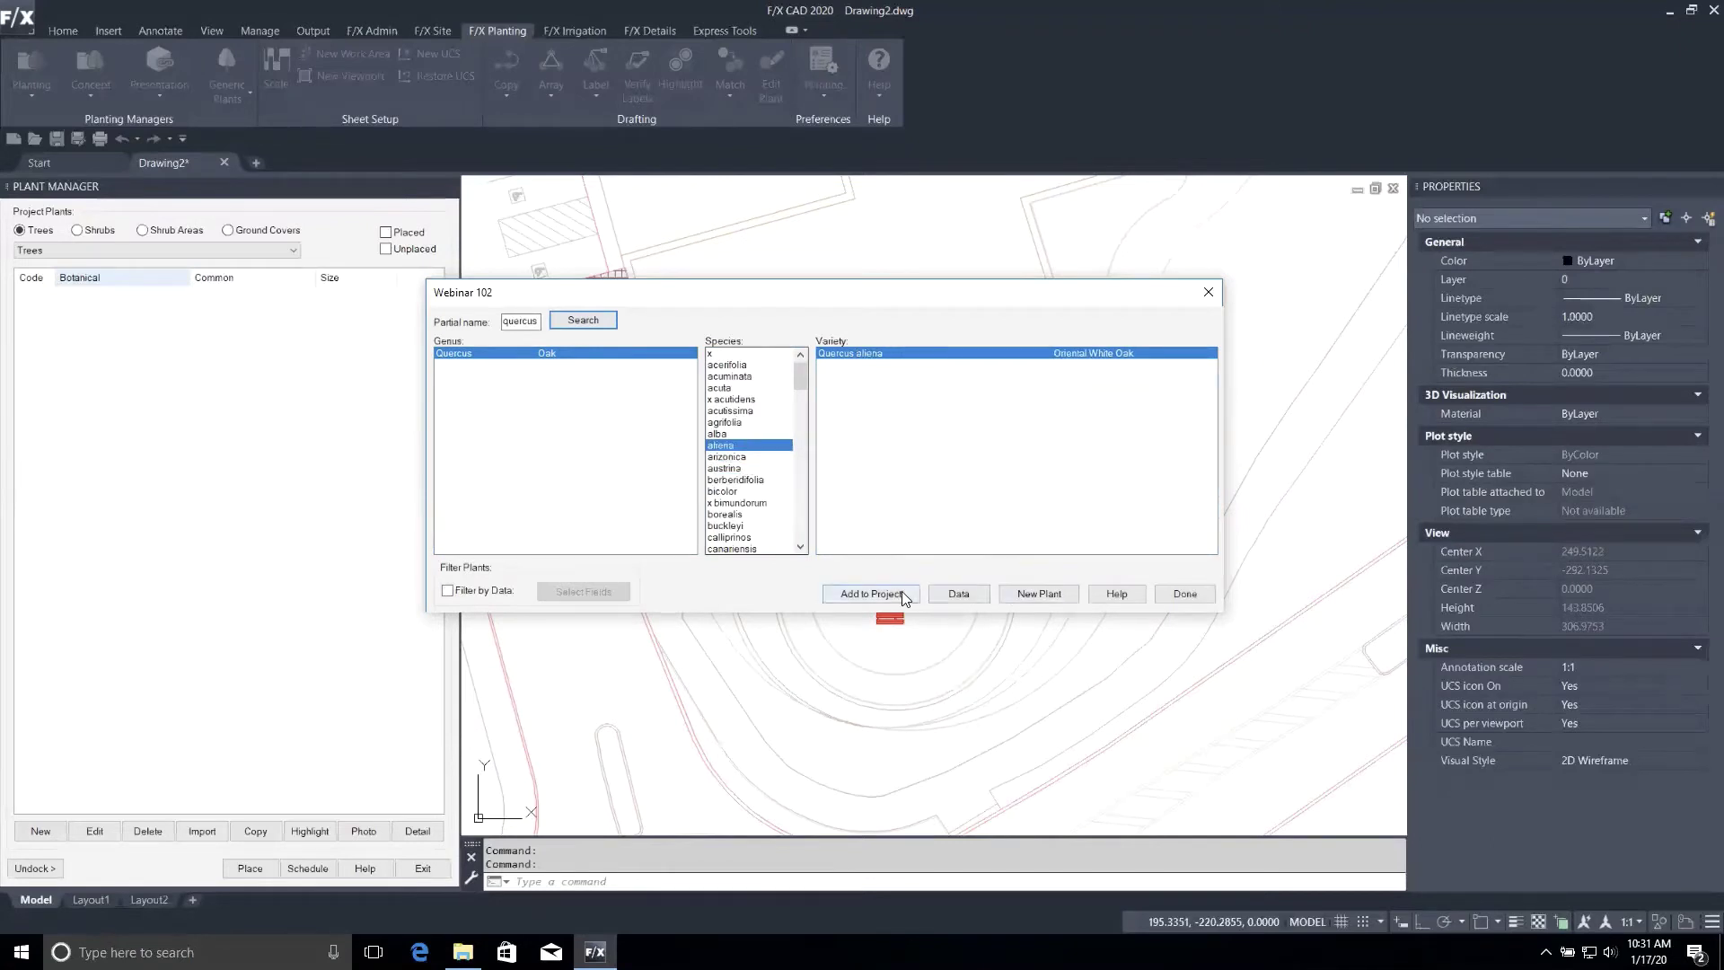
left_click(1181, 595)
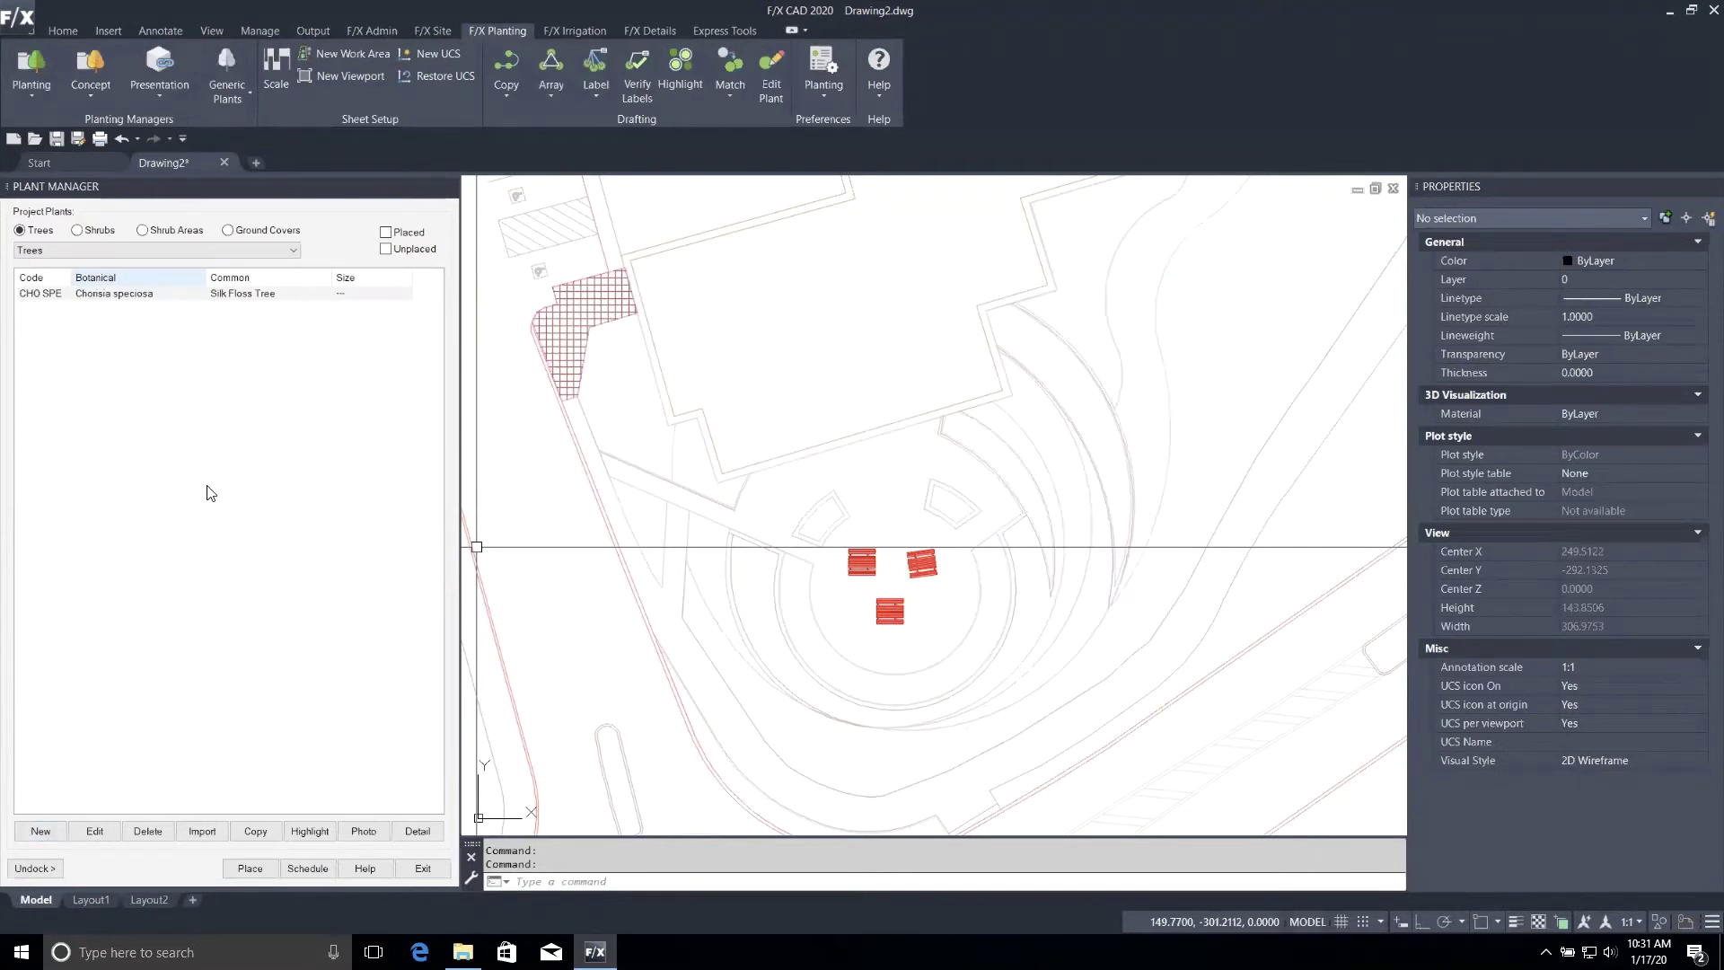
Open the plant information of Chorisia speciosa from the project trees and examine its plant code.
left_click(162, 294)
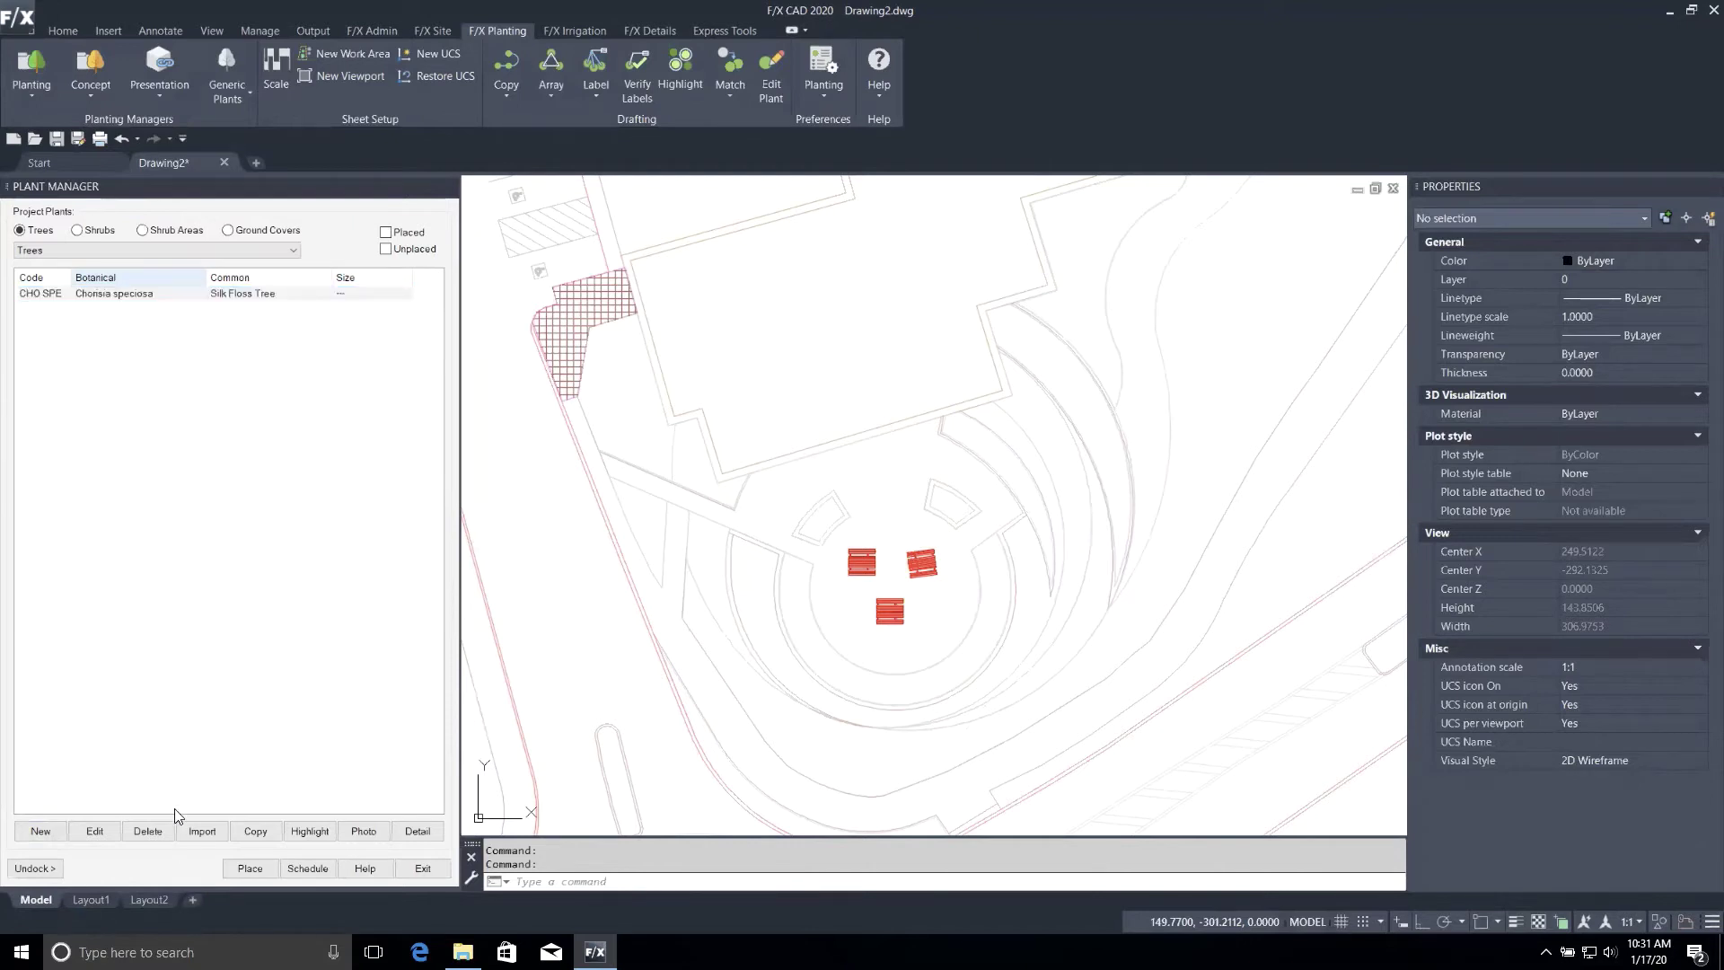
left_click(164, 294)
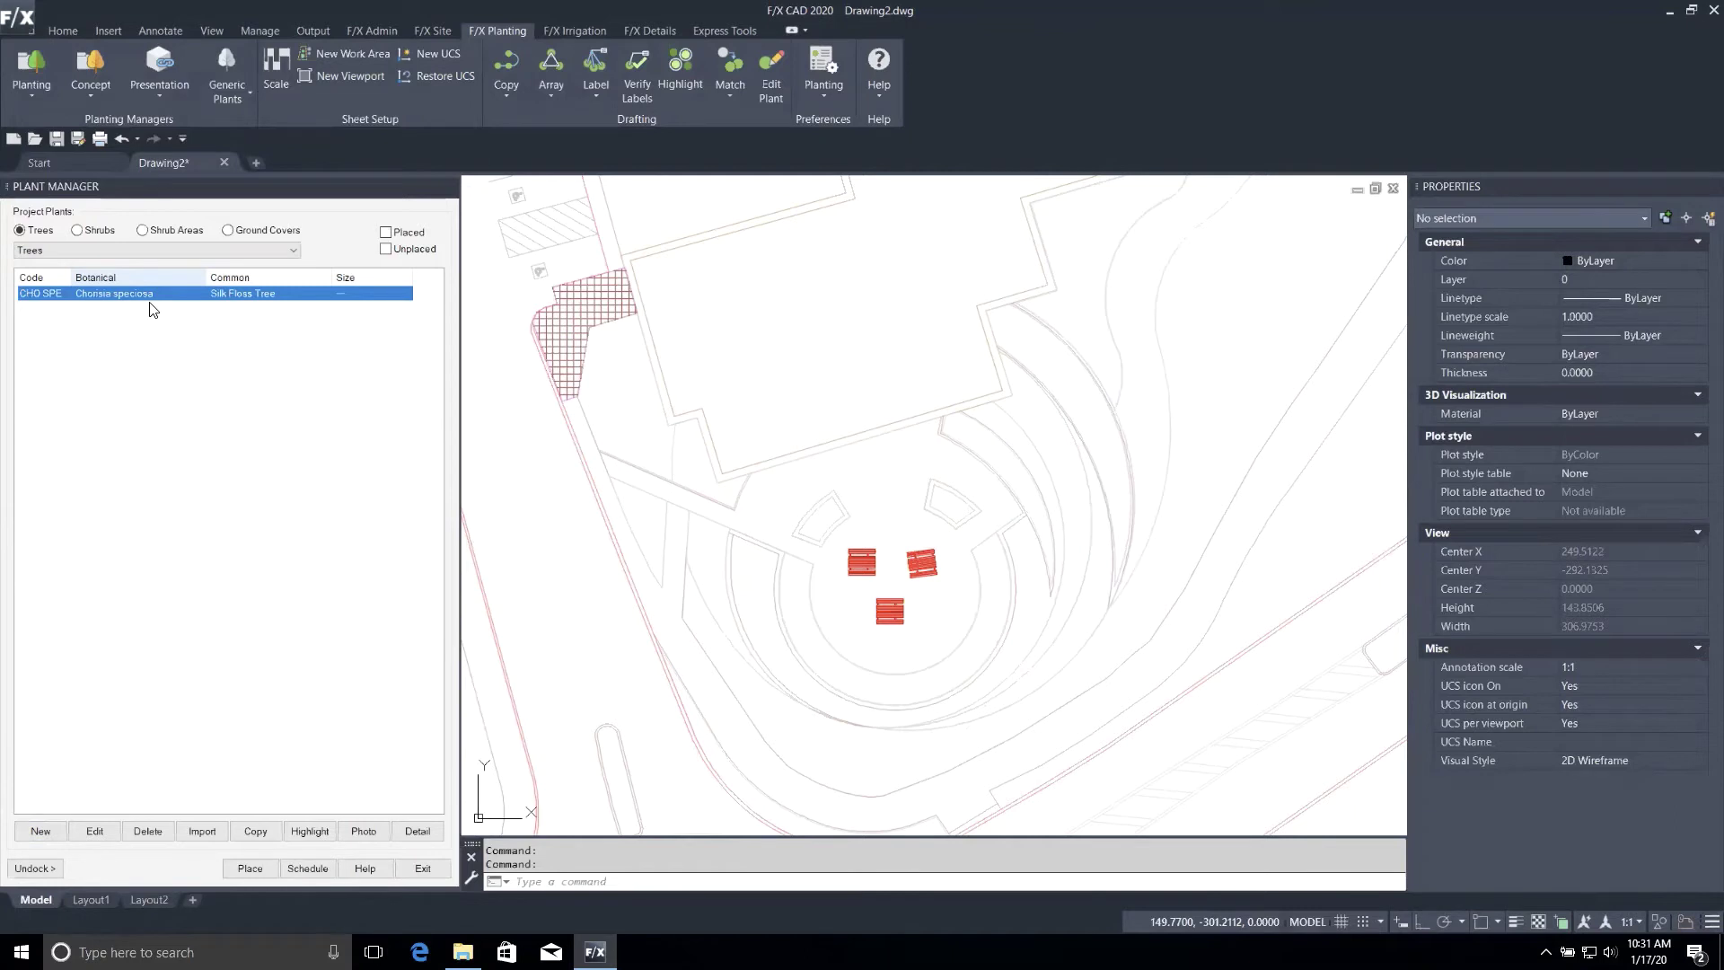
left_click(104, 833)
left_click_drag(656, 375, 625, 209)
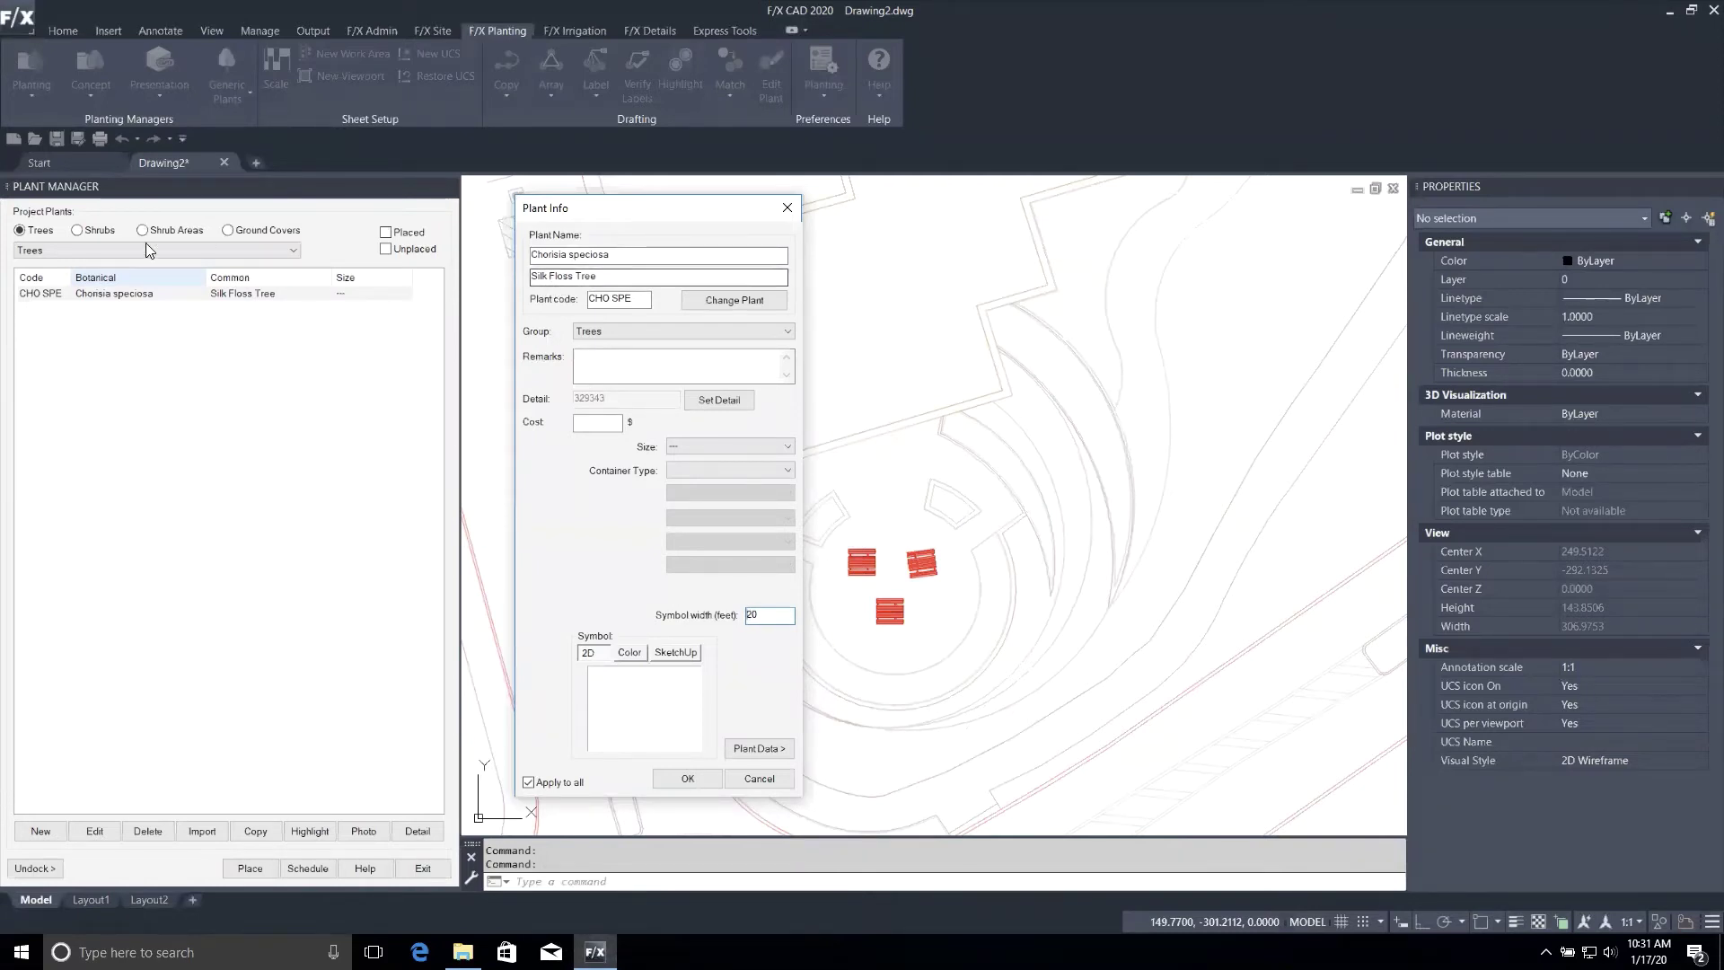
left_click_drag(689, 205, 654, 193)
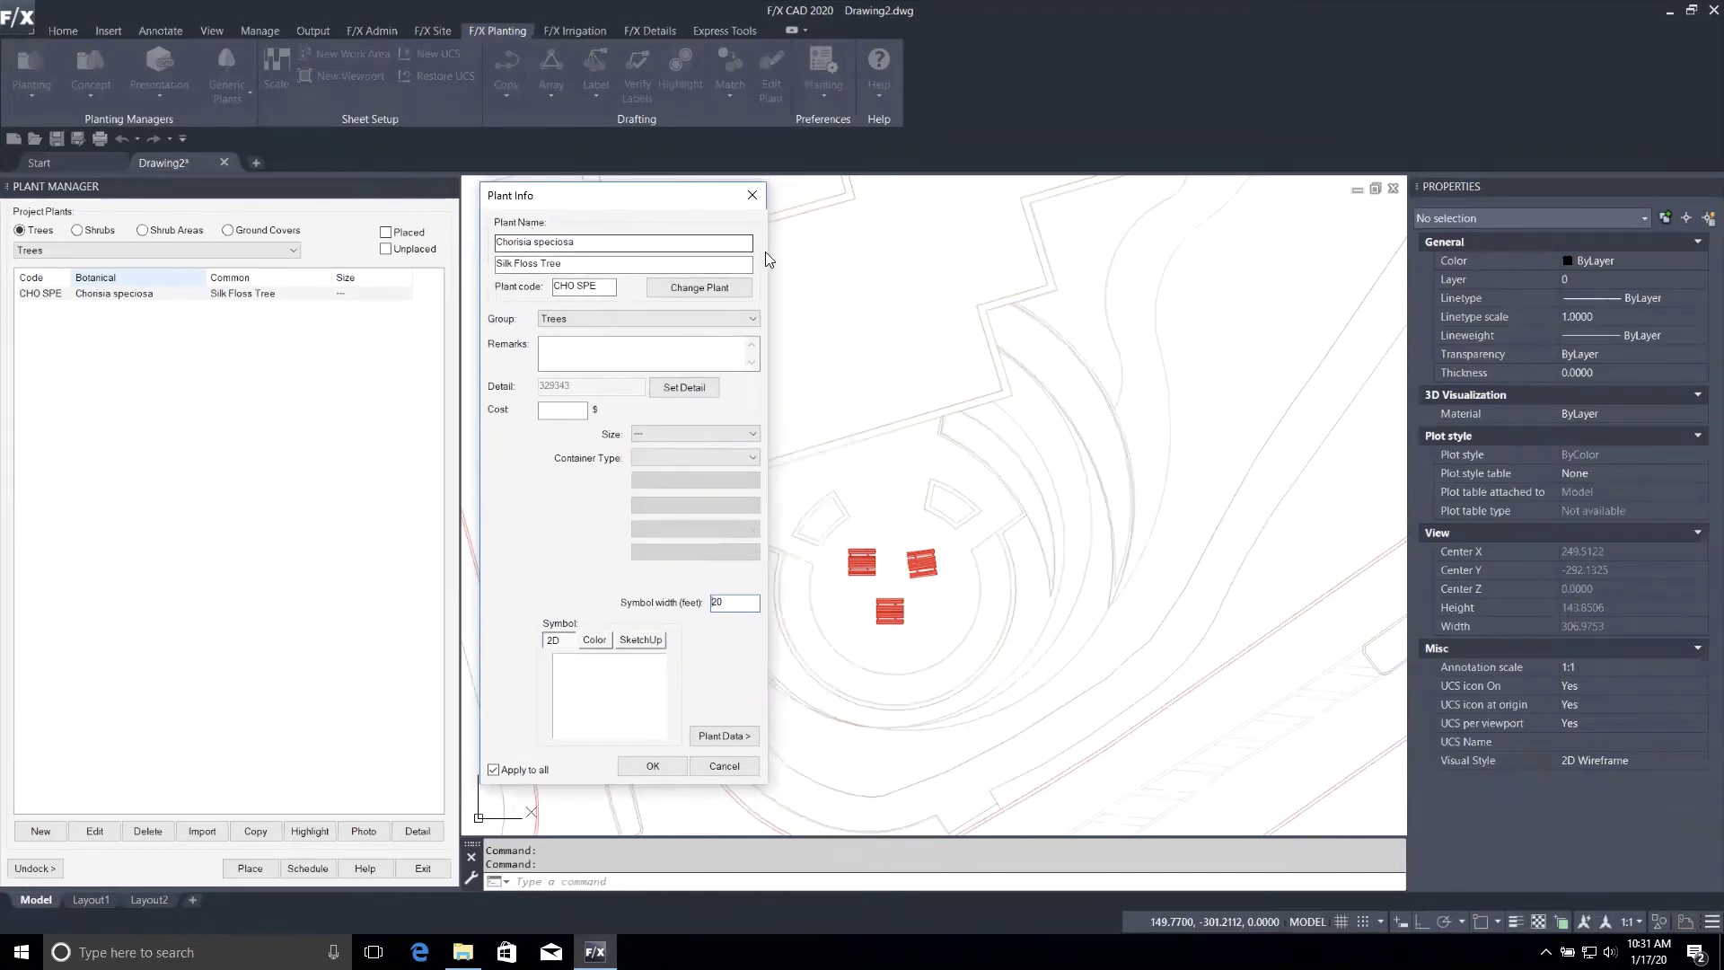
left_click_drag(615, 286, 541, 284)
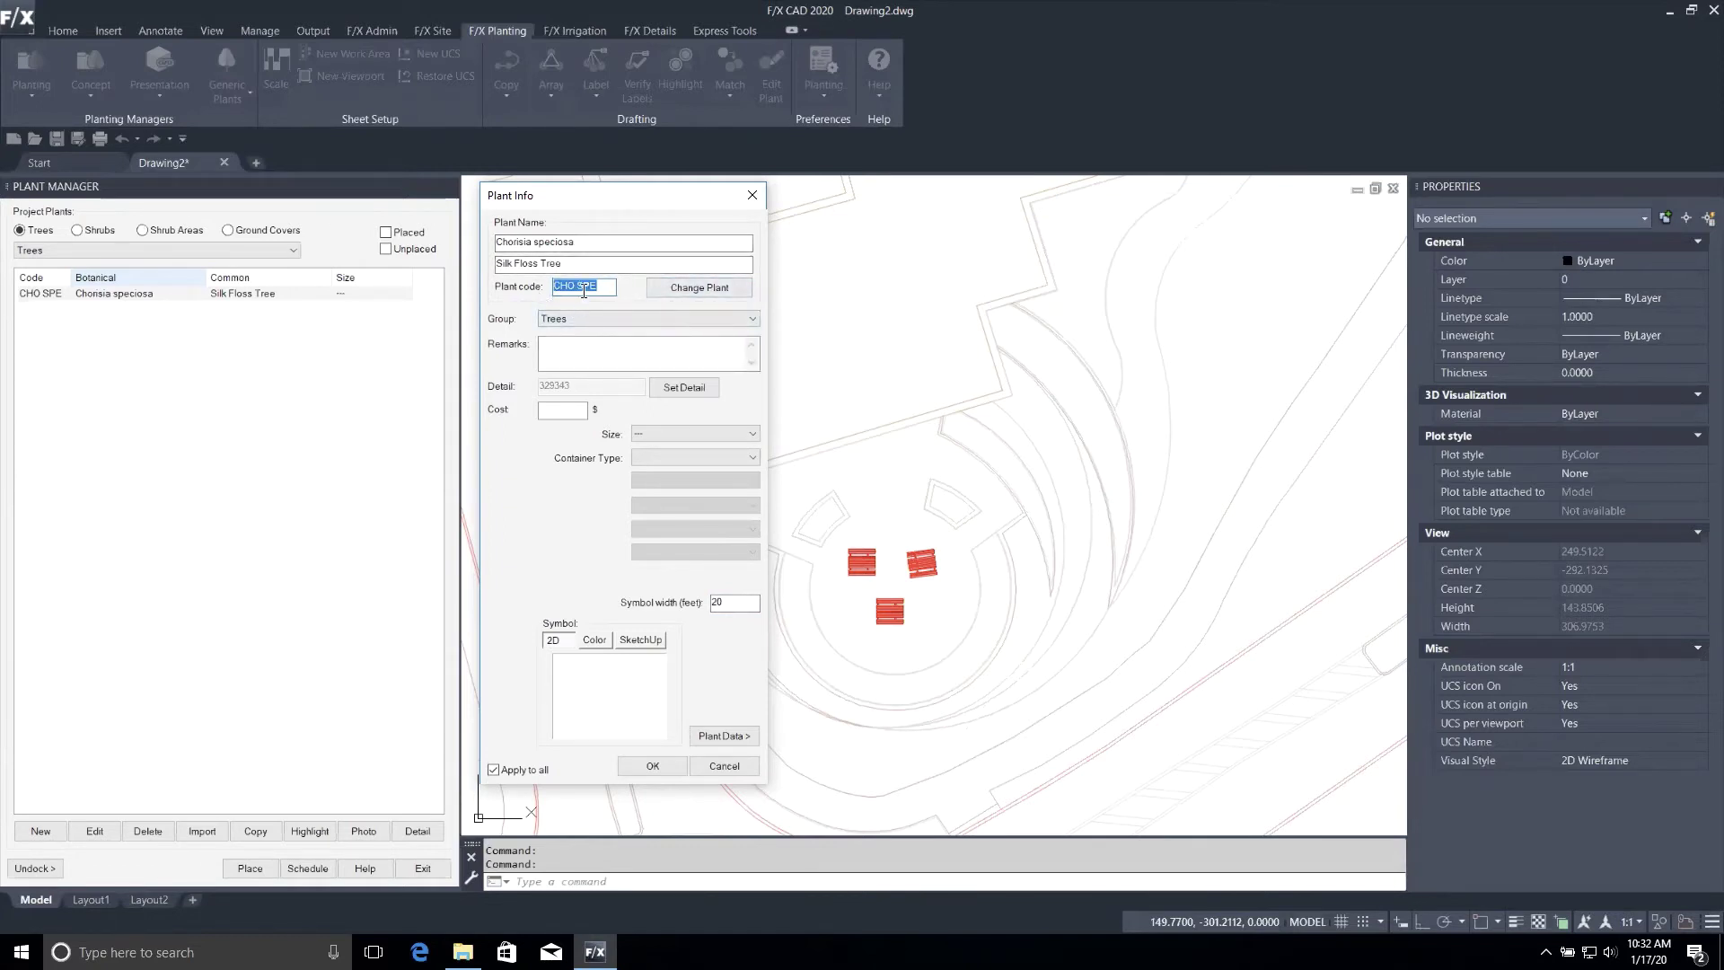
Enter the sample remark "grtggdfg" for Chorisia speciosa and clear it.
left_click(745, 350)
type("grtggdfg")
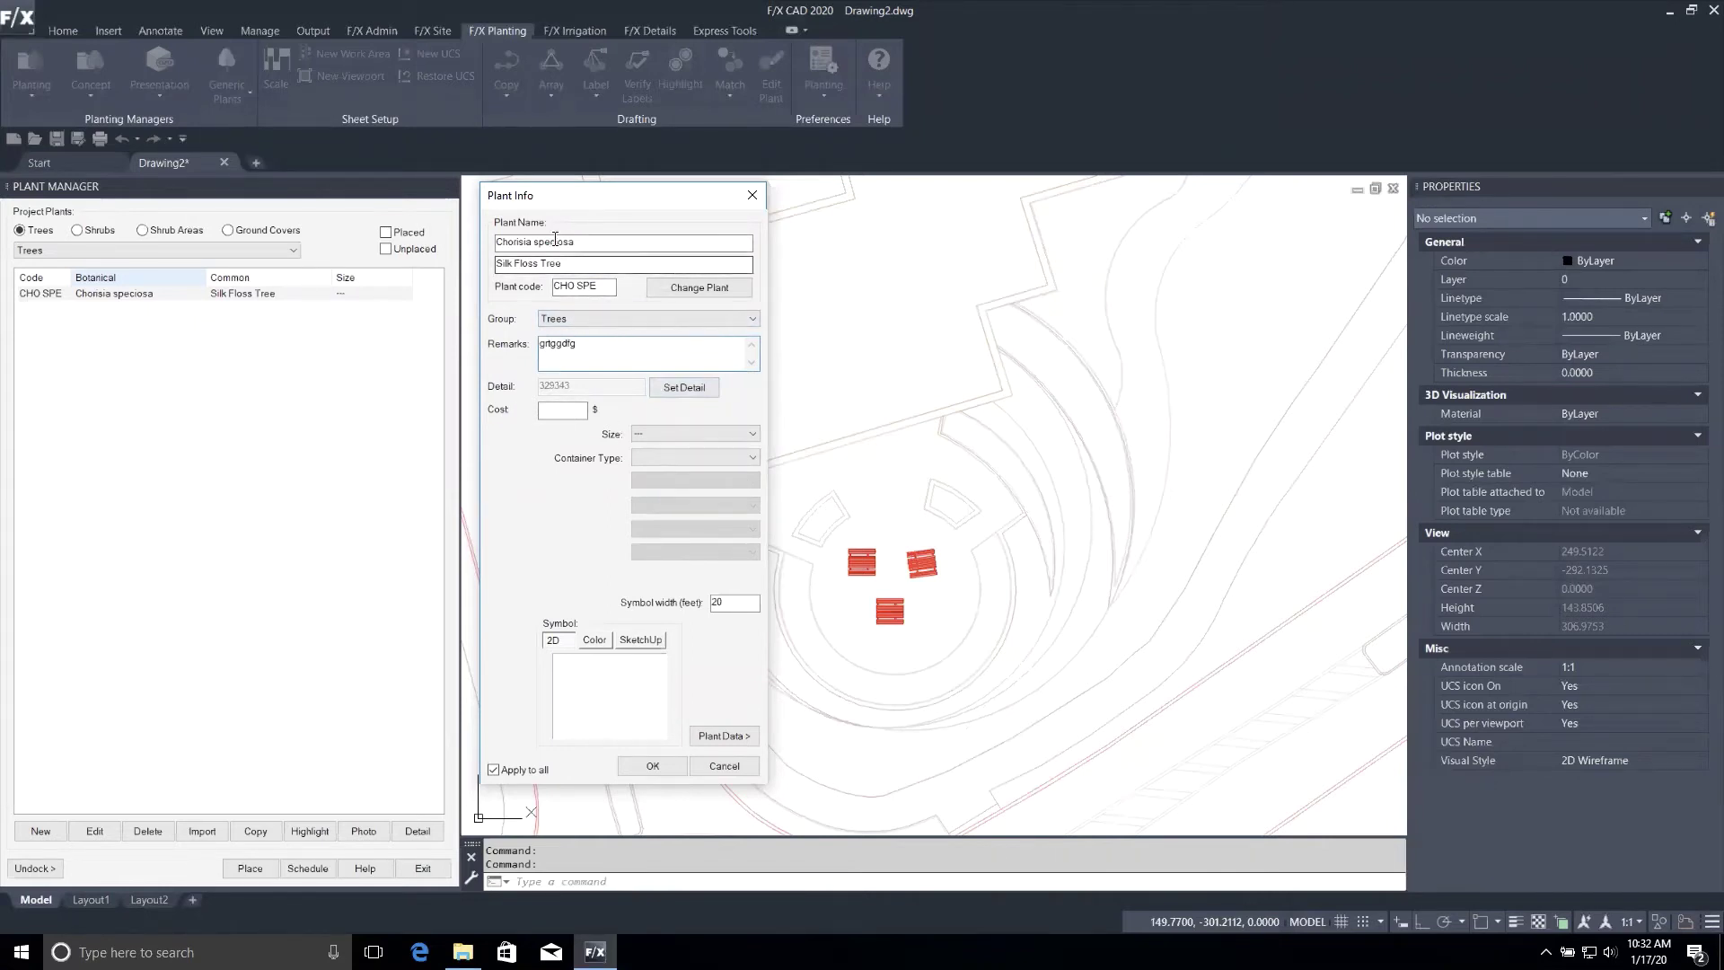
left_click_drag(605, 352, 431, 344)
key("BackSpace")
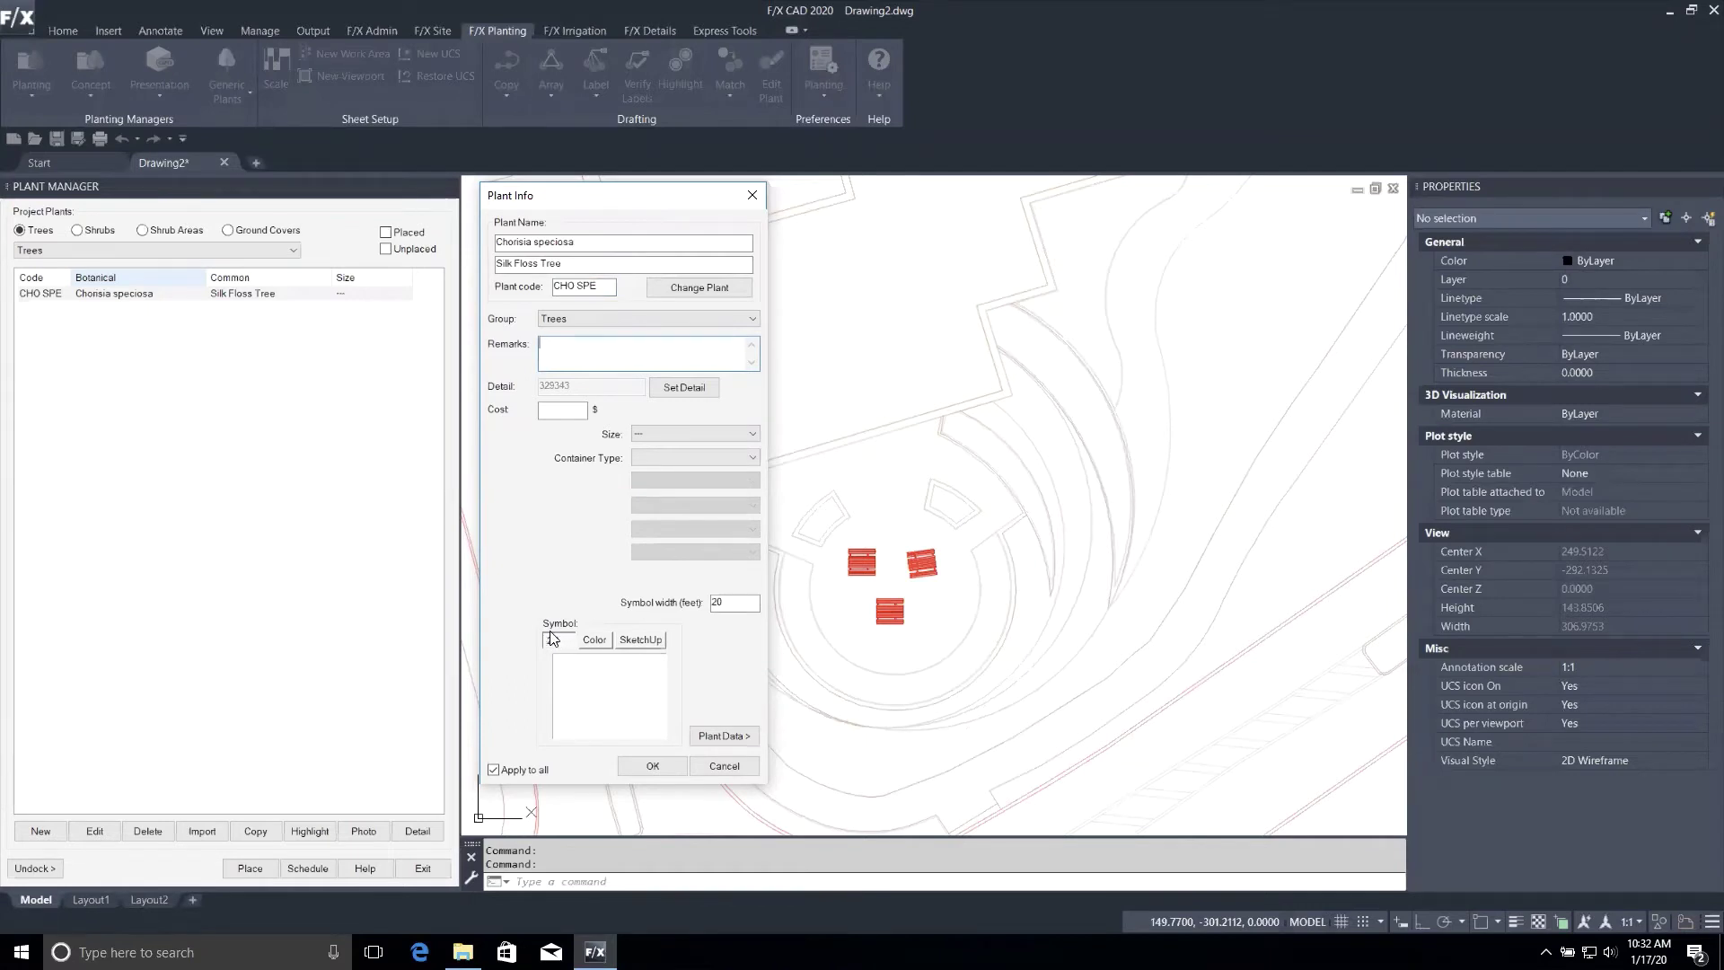
Assign the simple tree symbol TREE-SIMP-001 to Chorisia speciosa and accept the plant information.
left_click(616, 701)
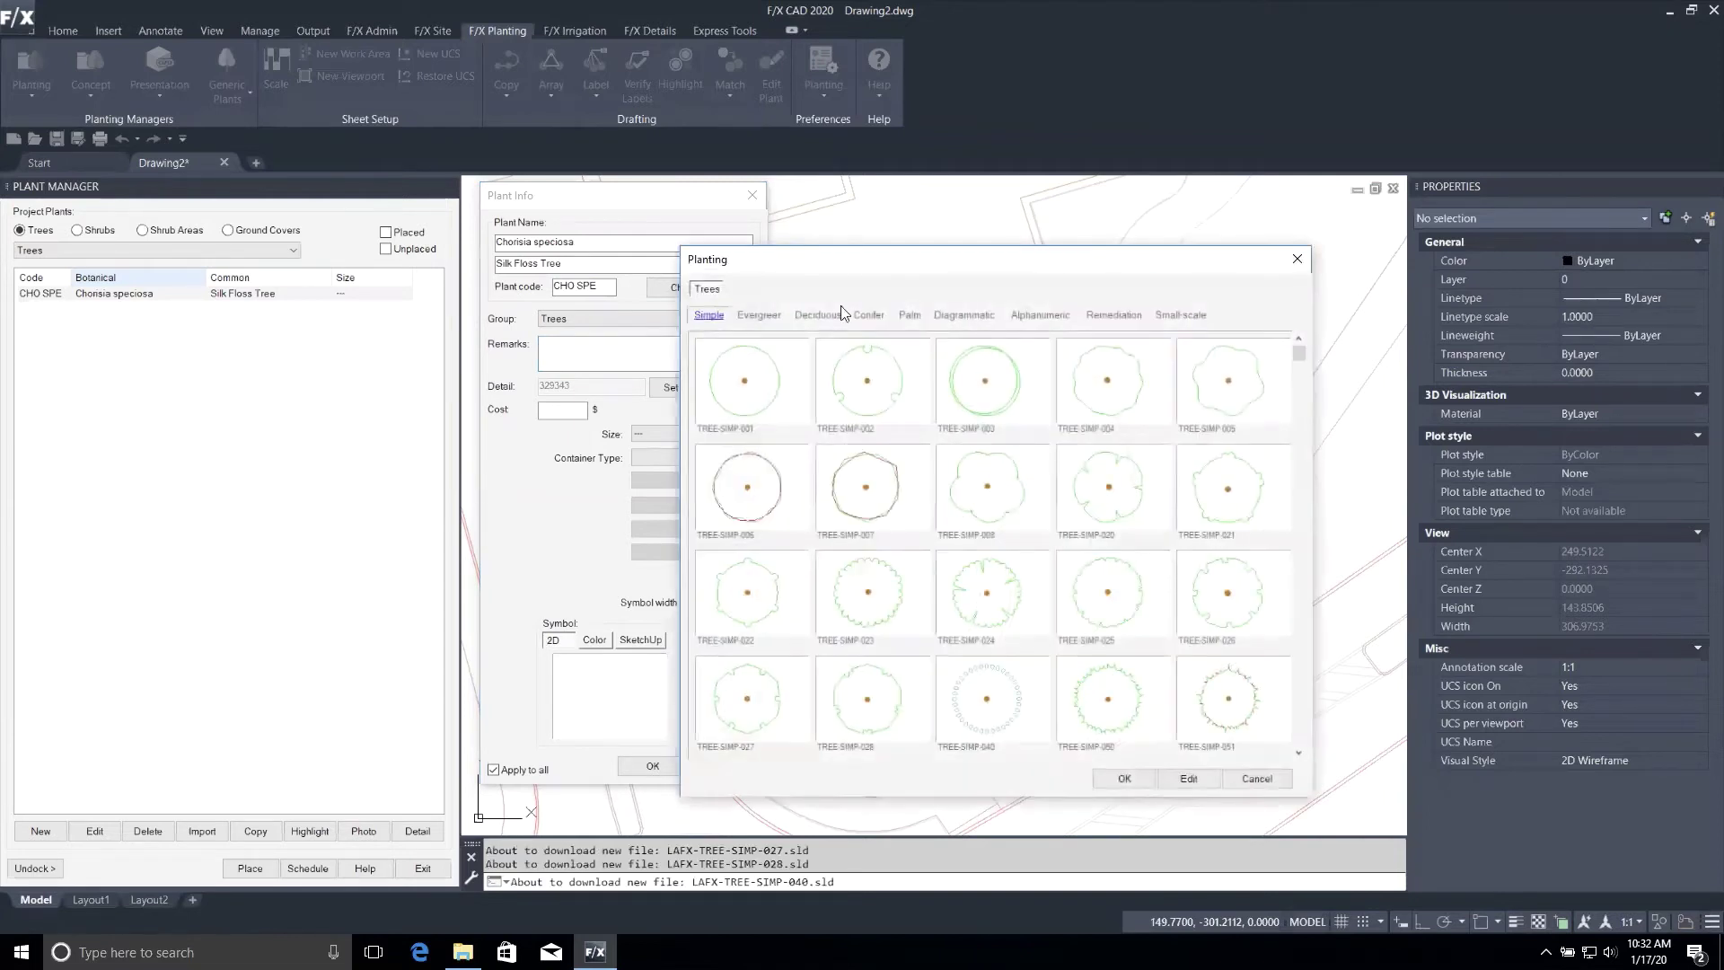
left_click_drag(867, 265, 613, 213)
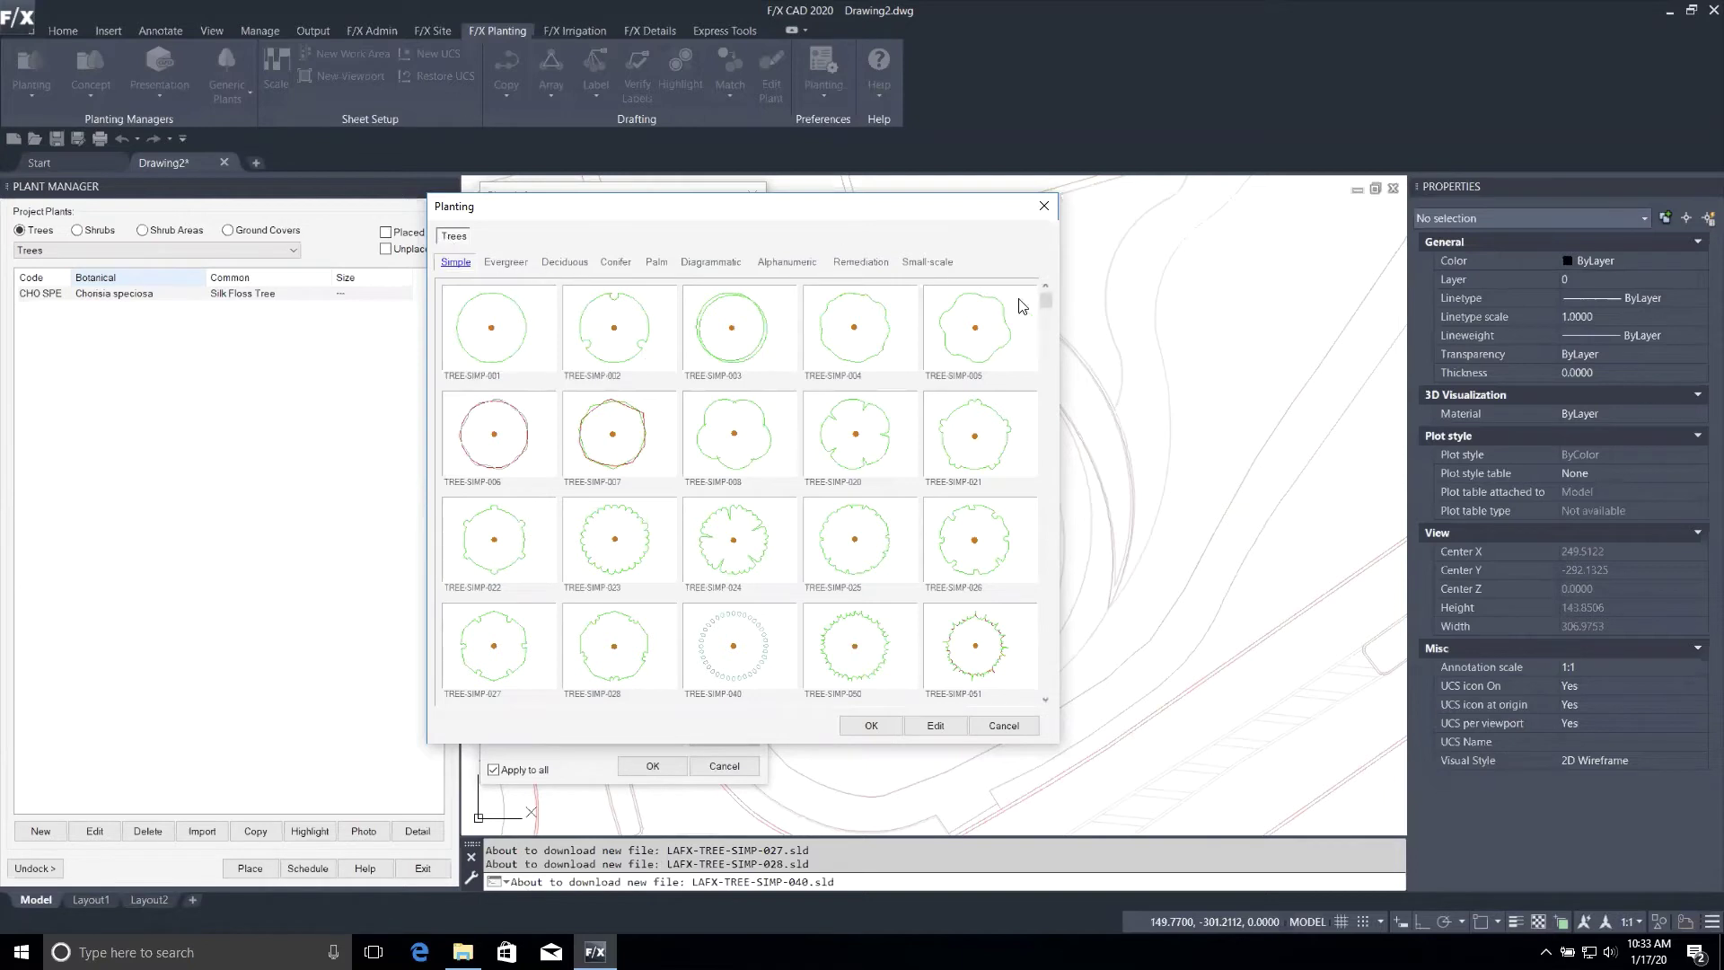
scroll(1052, 670, "down", 5)
left_click_drag(1045, 562, 1040, 284)
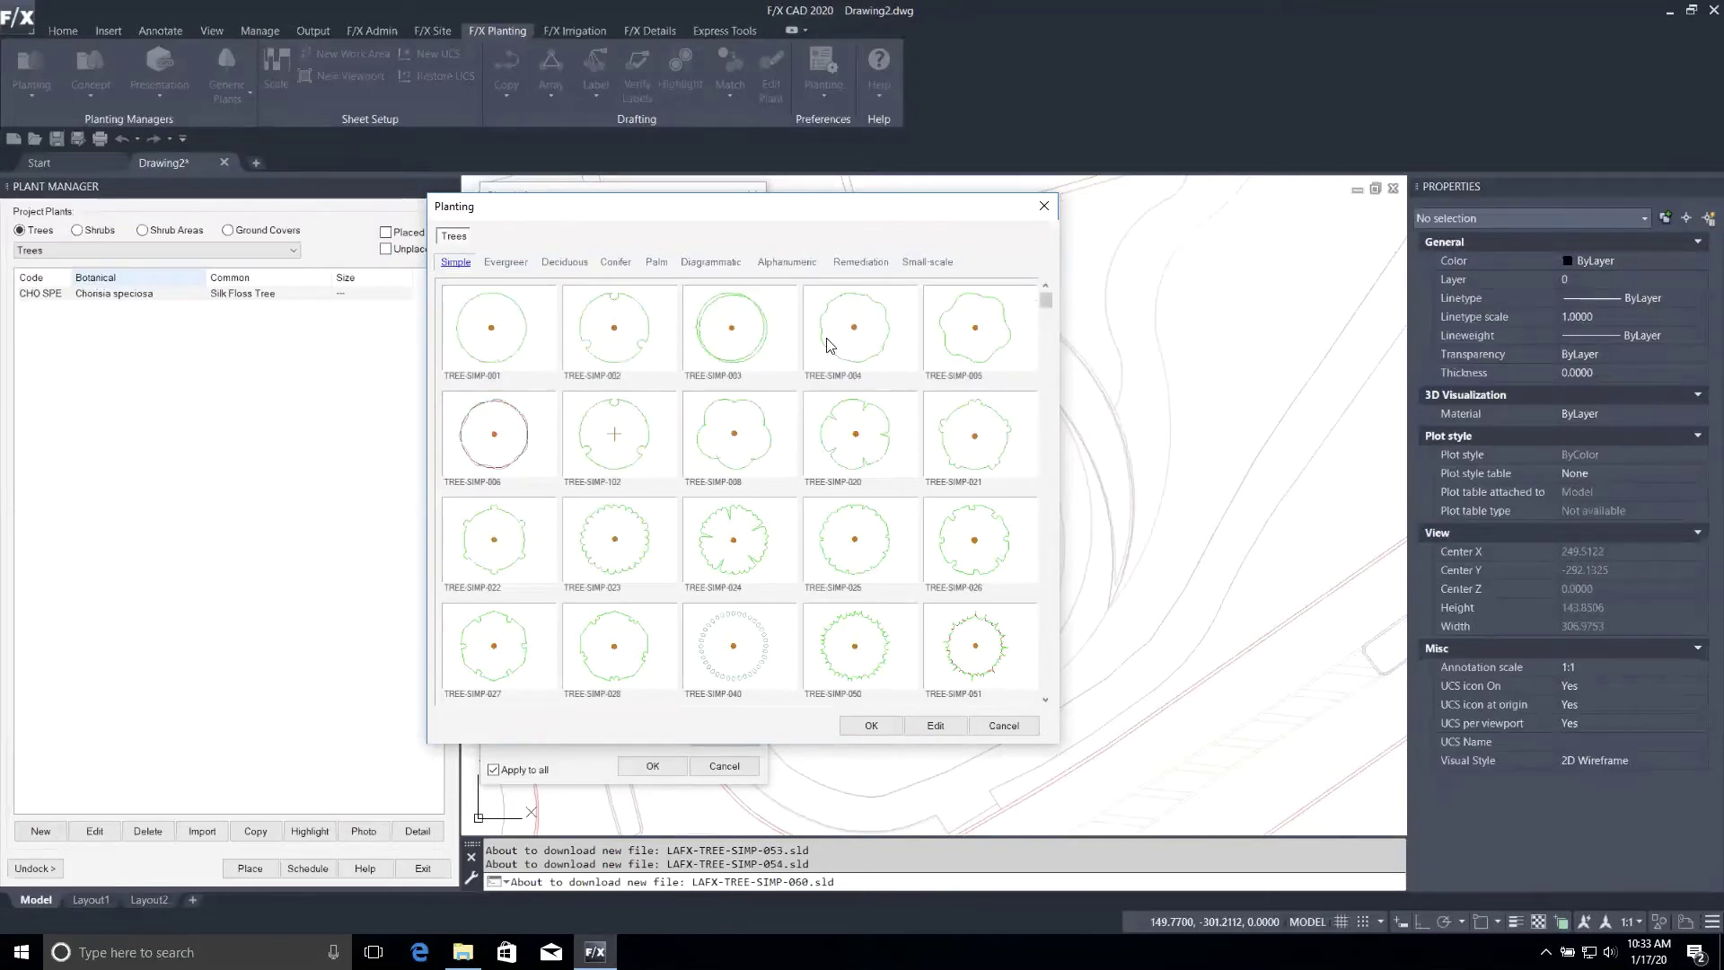
left_click(519, 341)
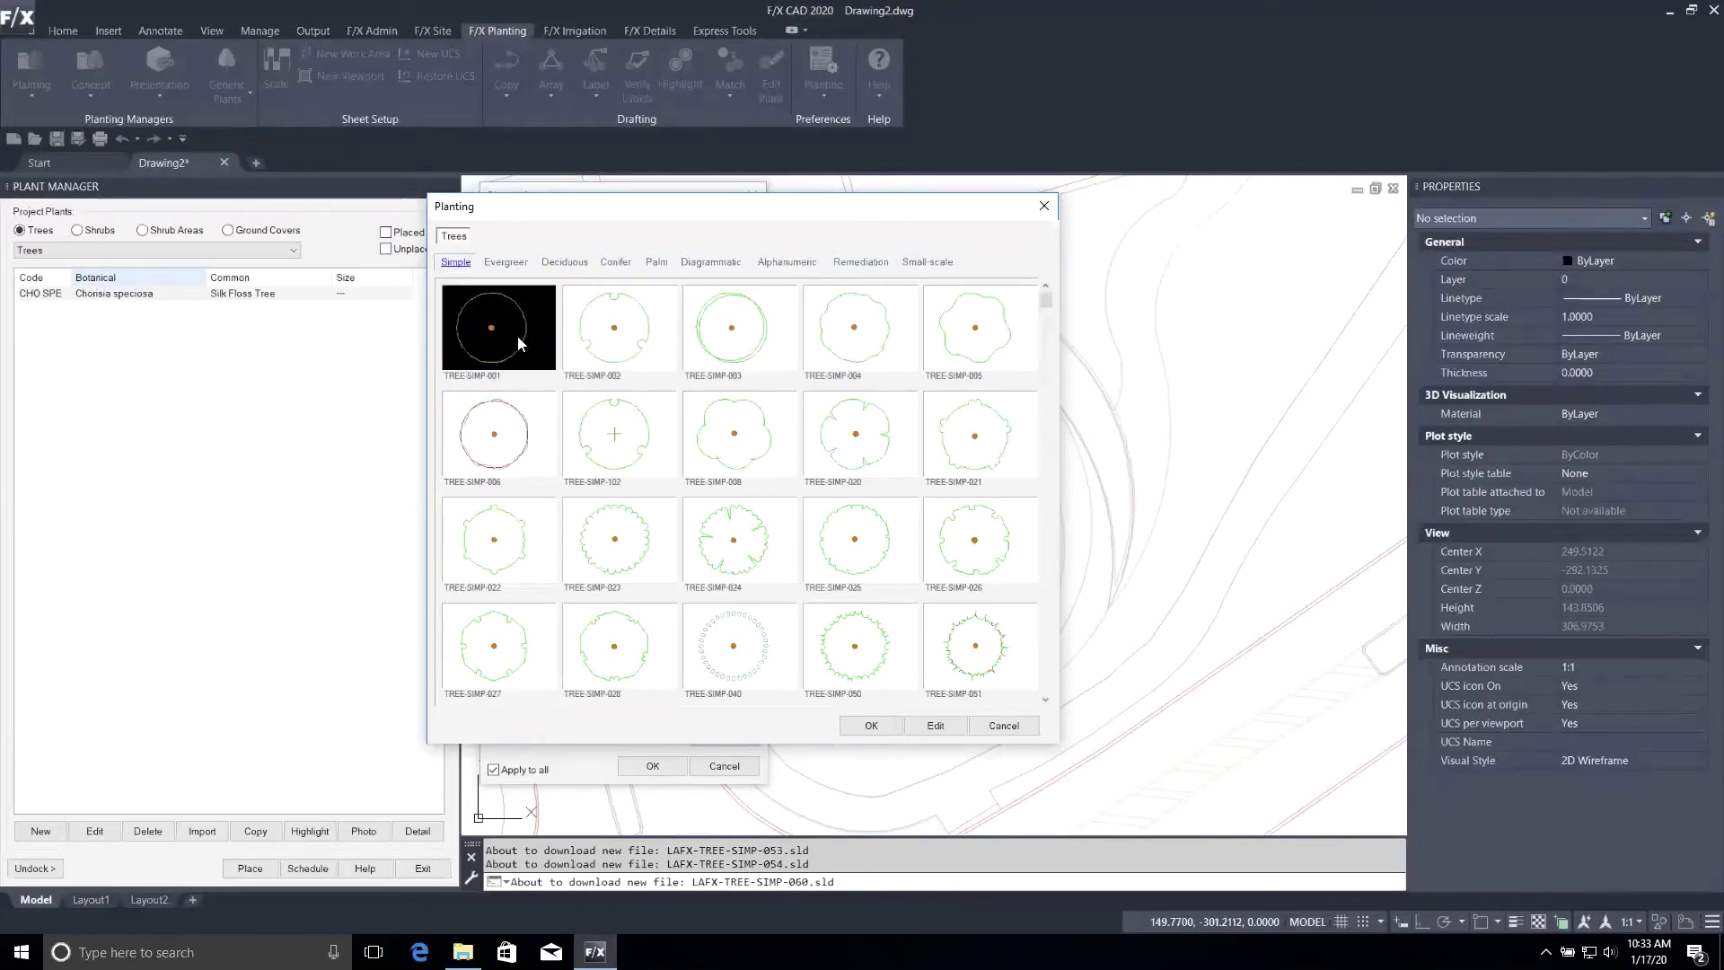
left_click(885, 729)
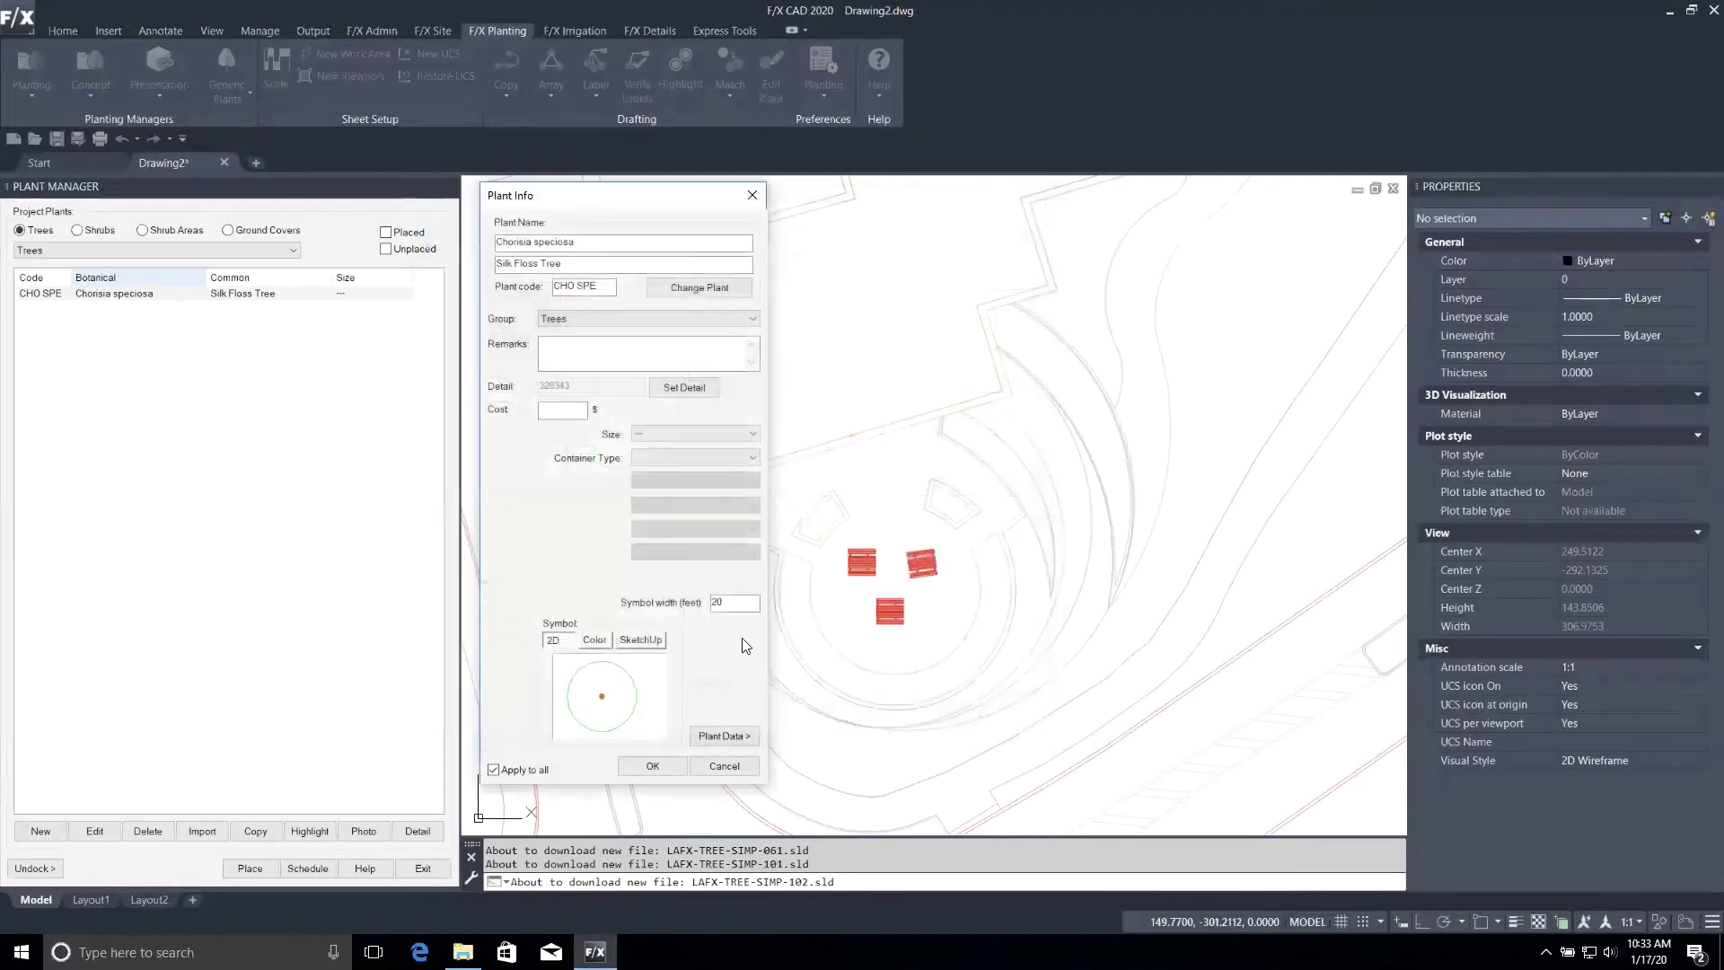
left_click(652, 765)
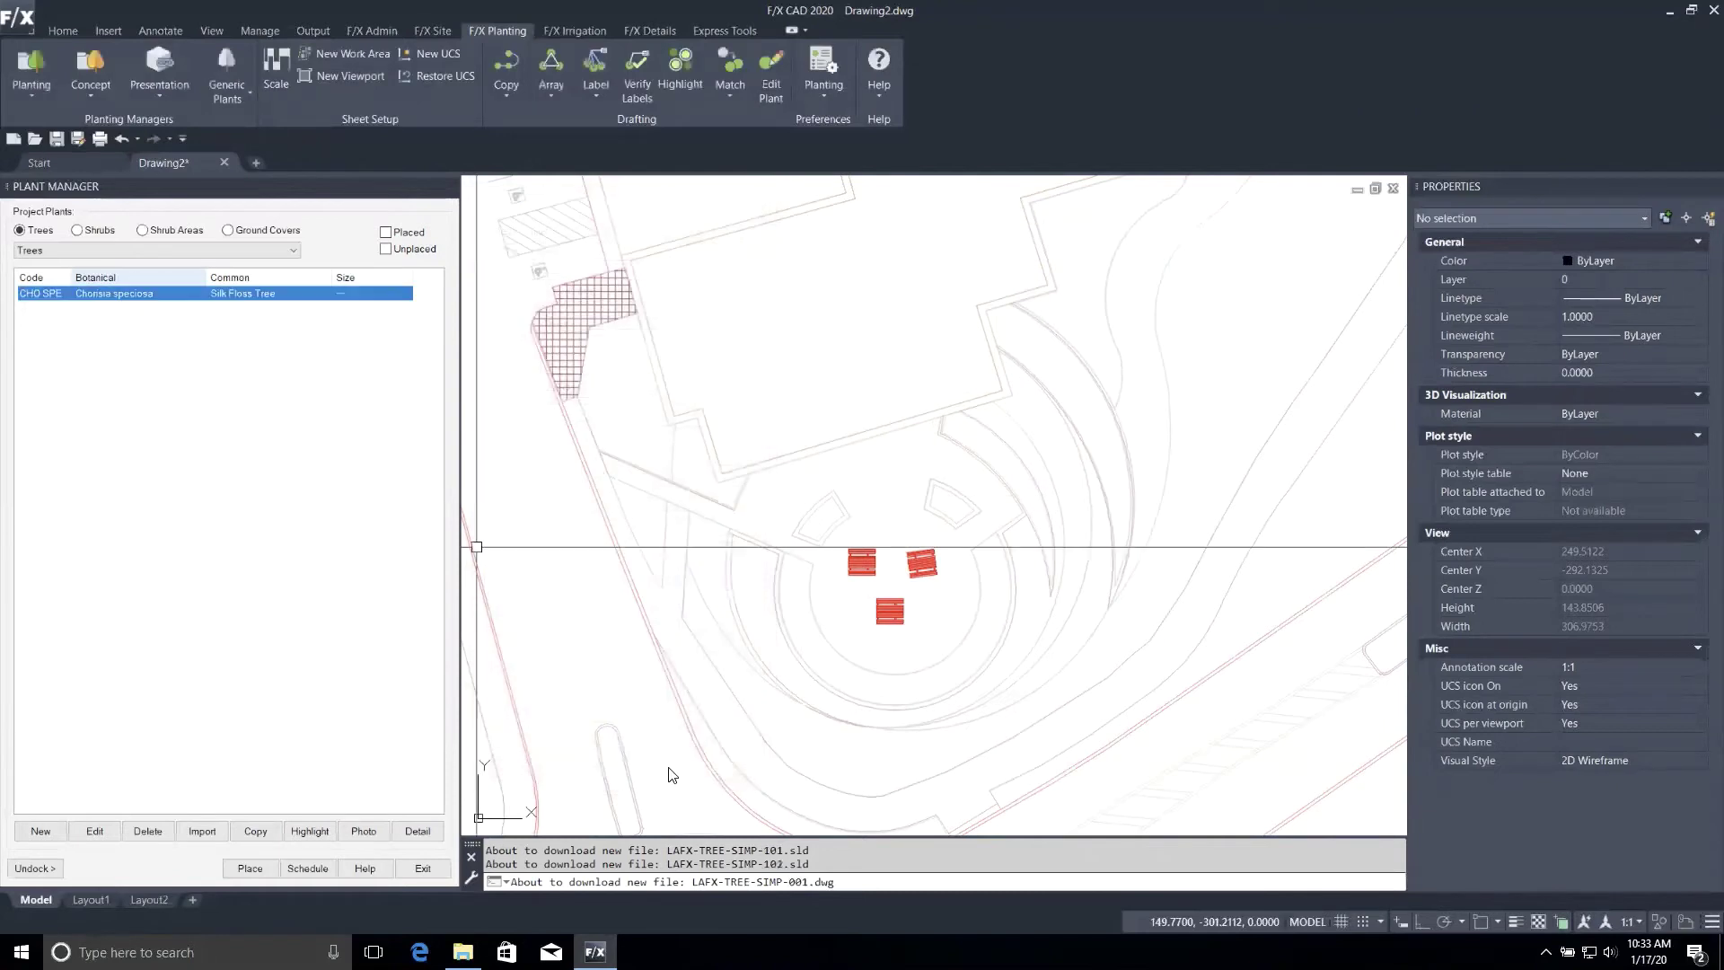
Place four Silk Floss Trees around the circular seating area, two on its west side and two on its east side.
double_click(148, 295)
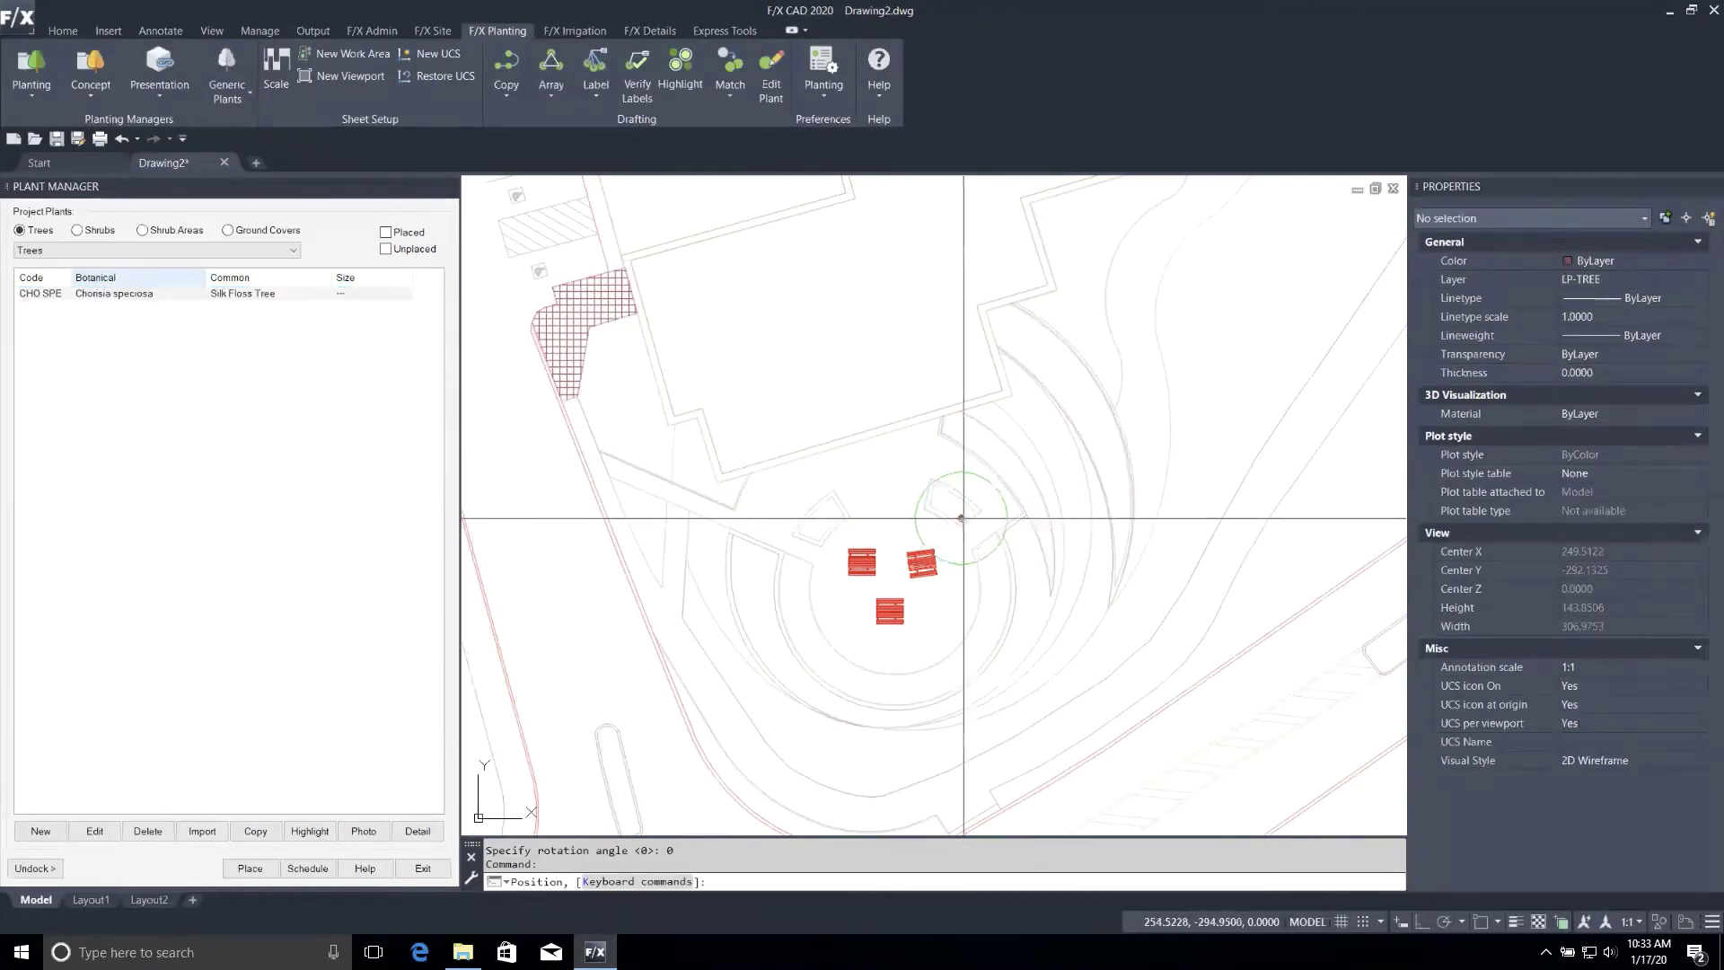
left_click(1025, 542)
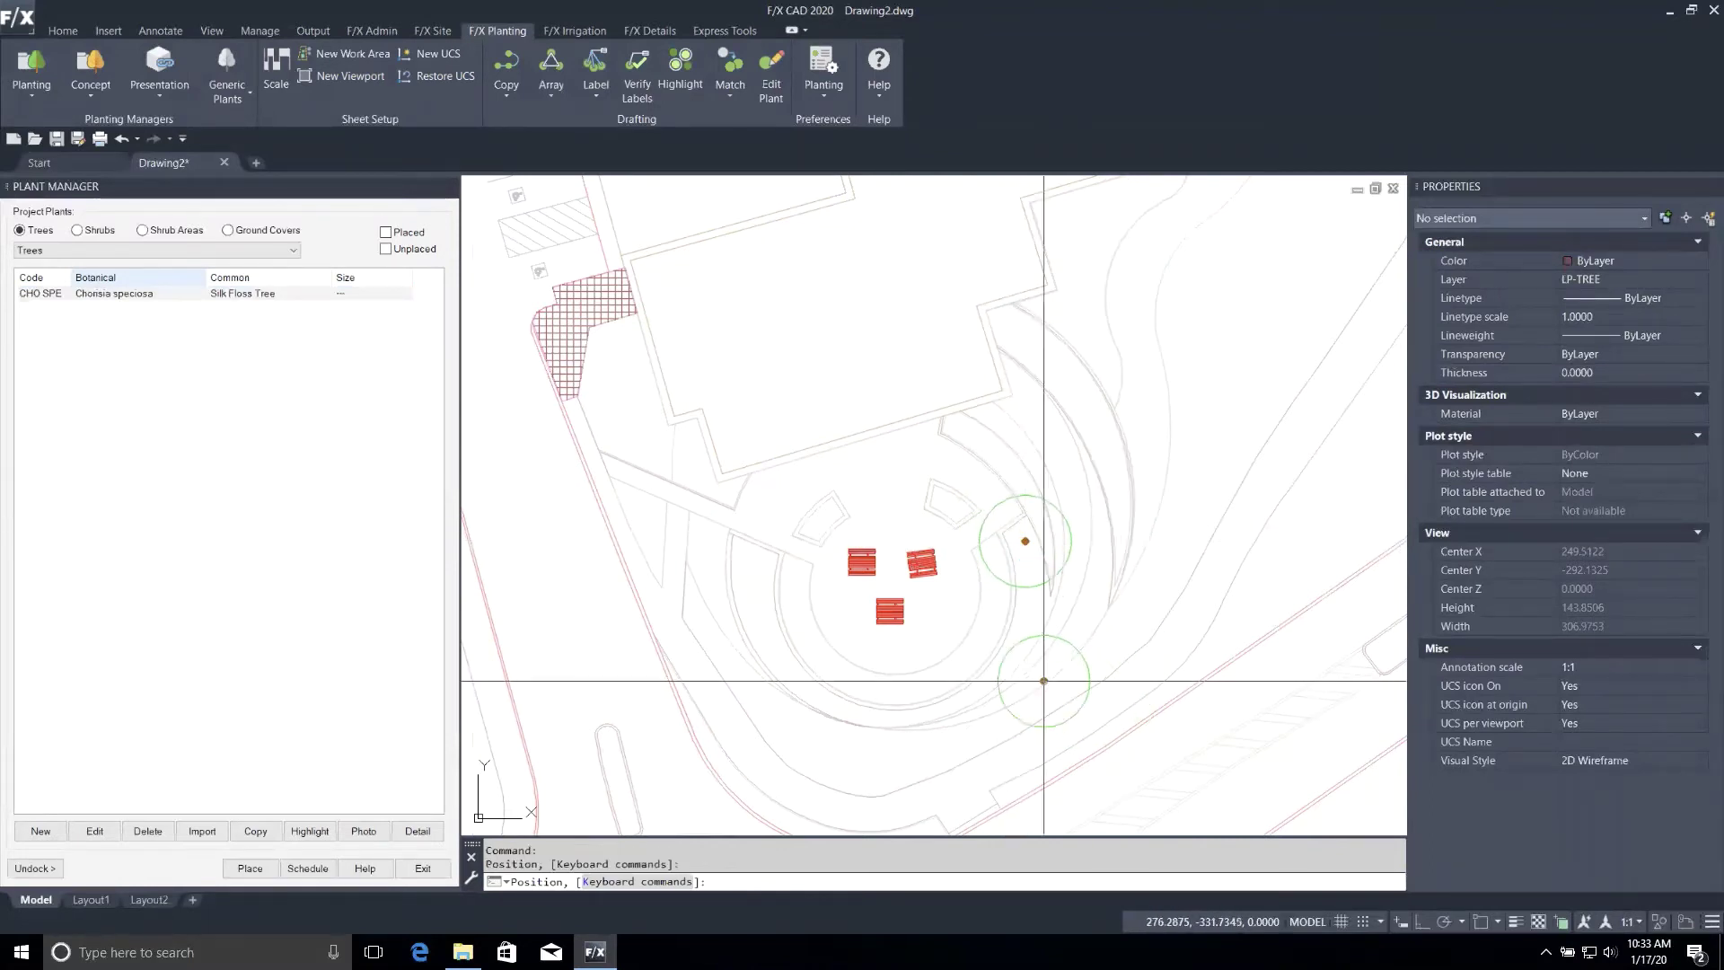
left_click(1033, 614)
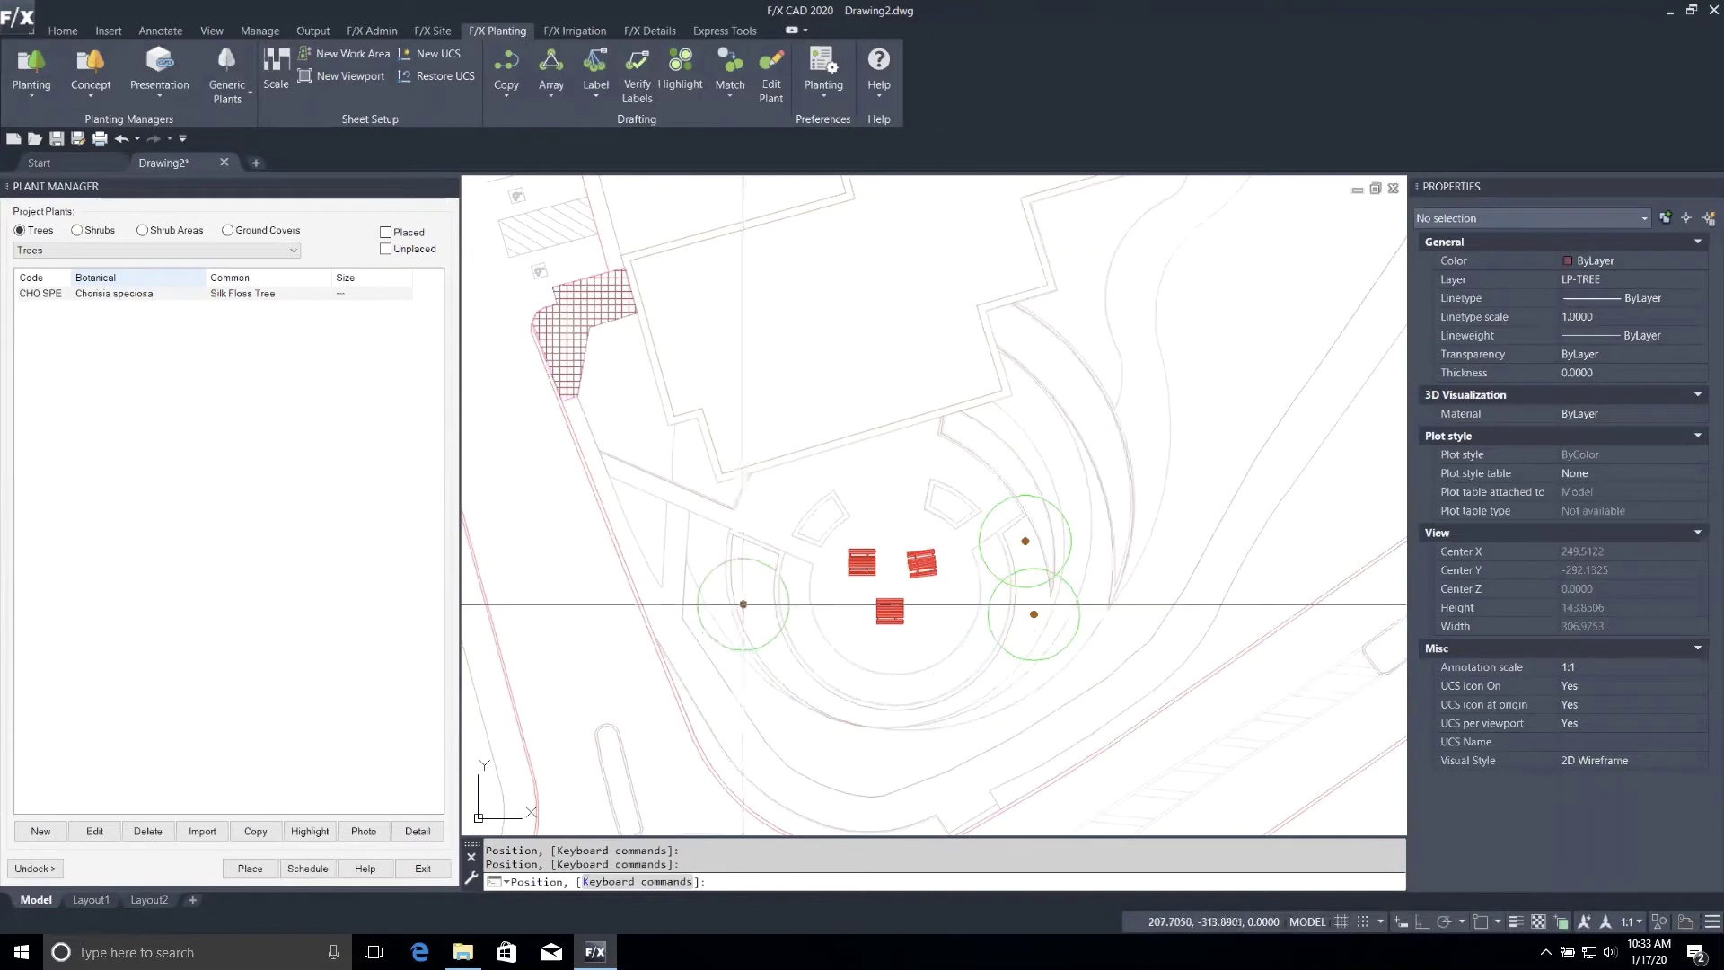
left_click(754, 563)
left_click(773, 651)
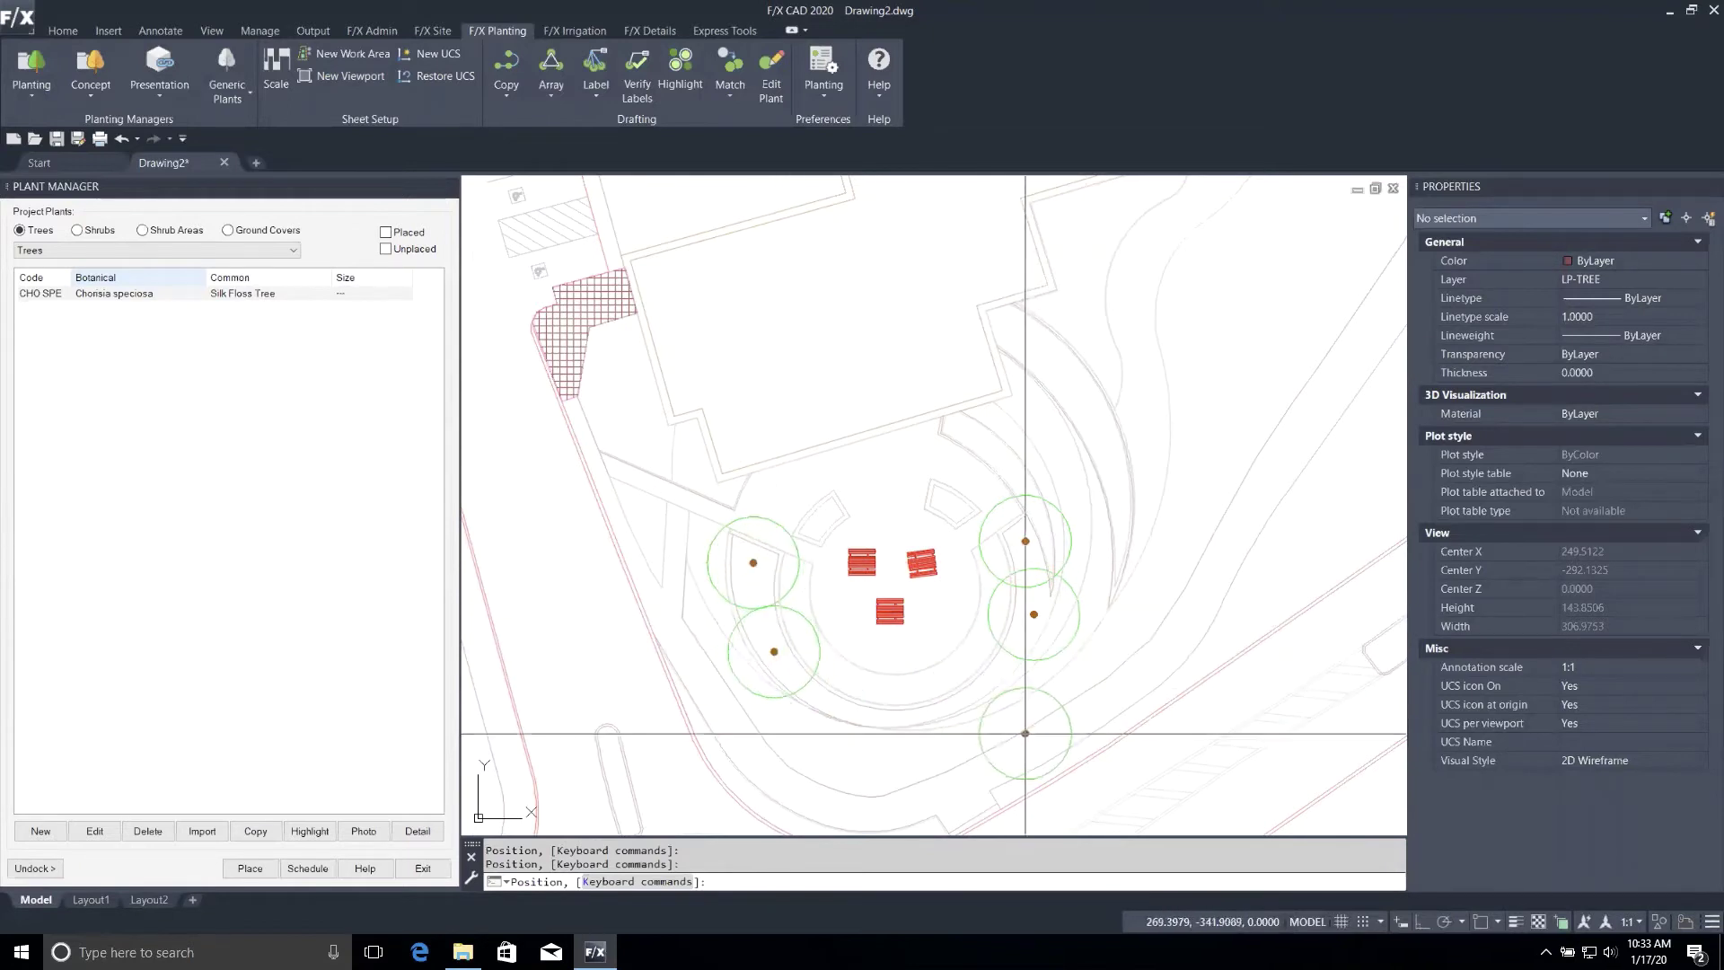
key("Return")
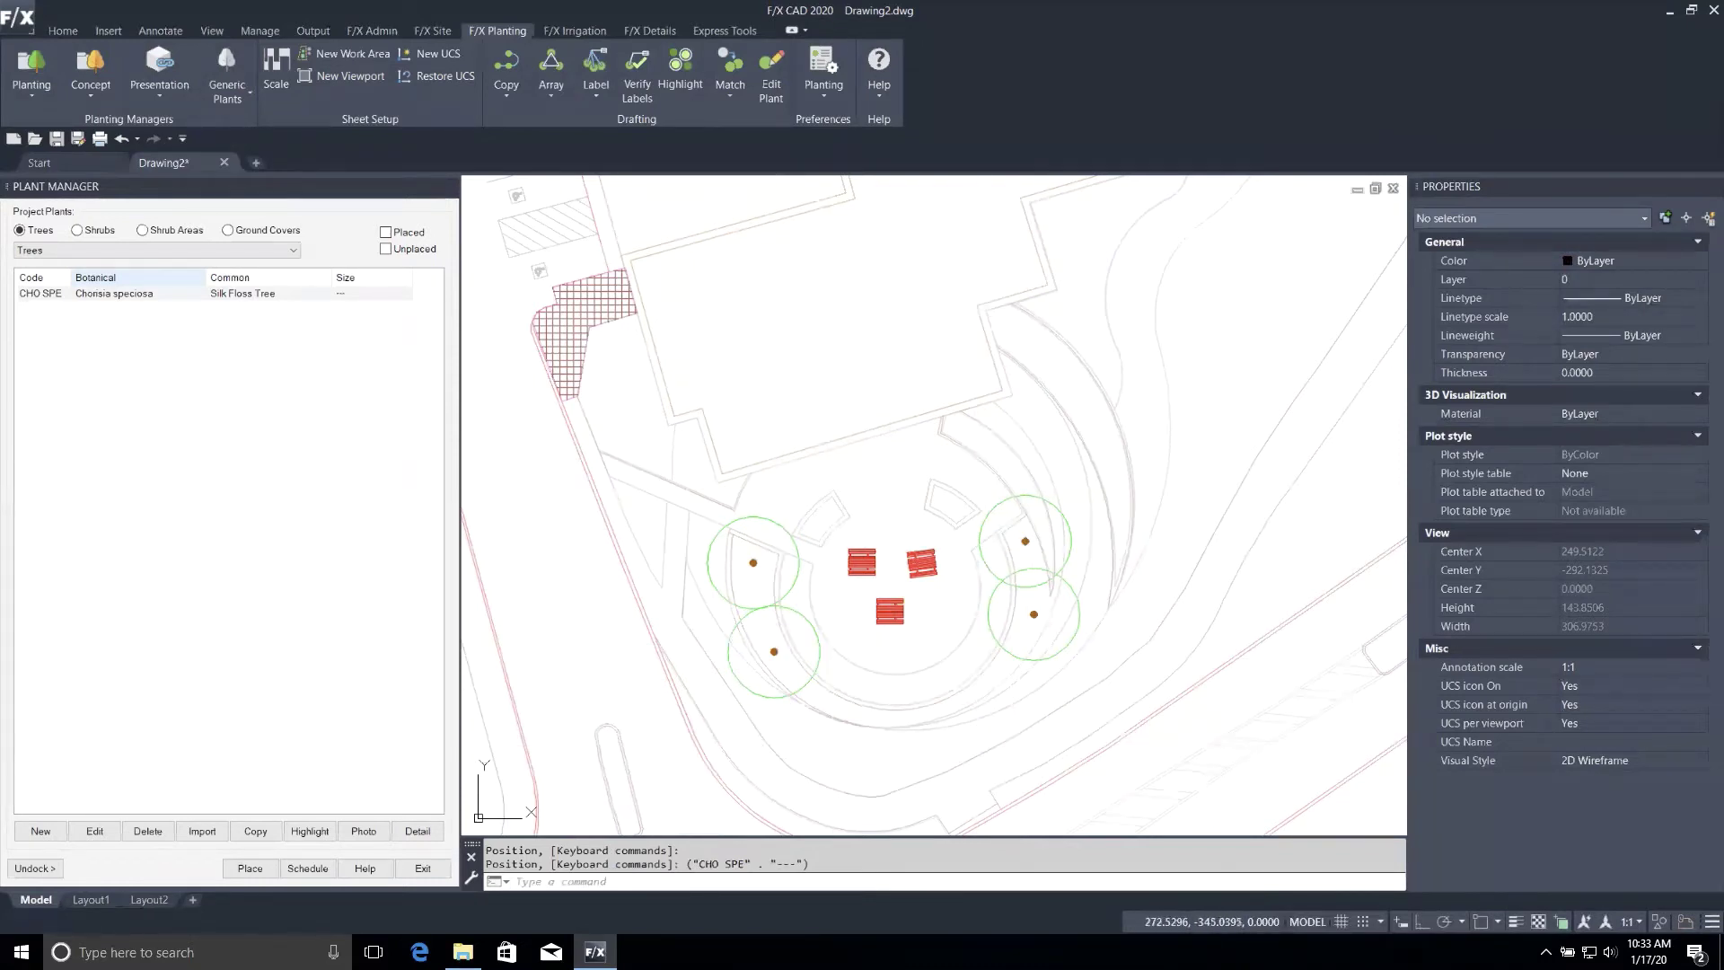
scroll(890, 596, "up", 2)
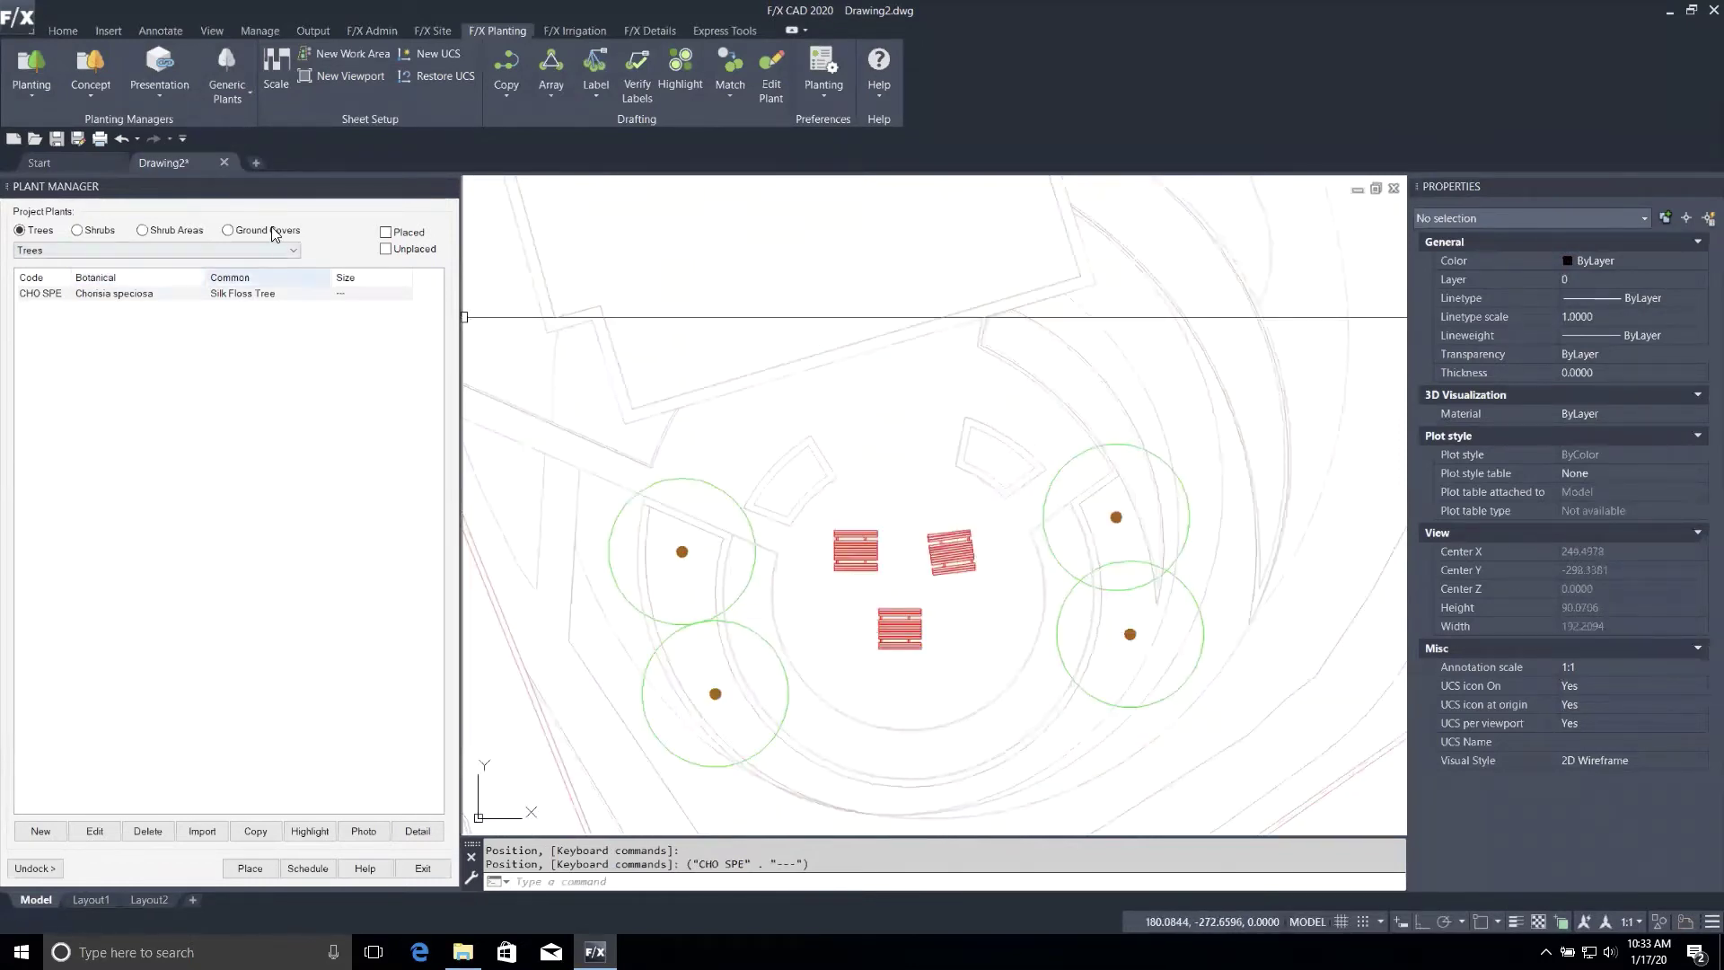
Search the plant database for dym and add Dymondia margaretae to the project ground covers.
left_click(228, 230)
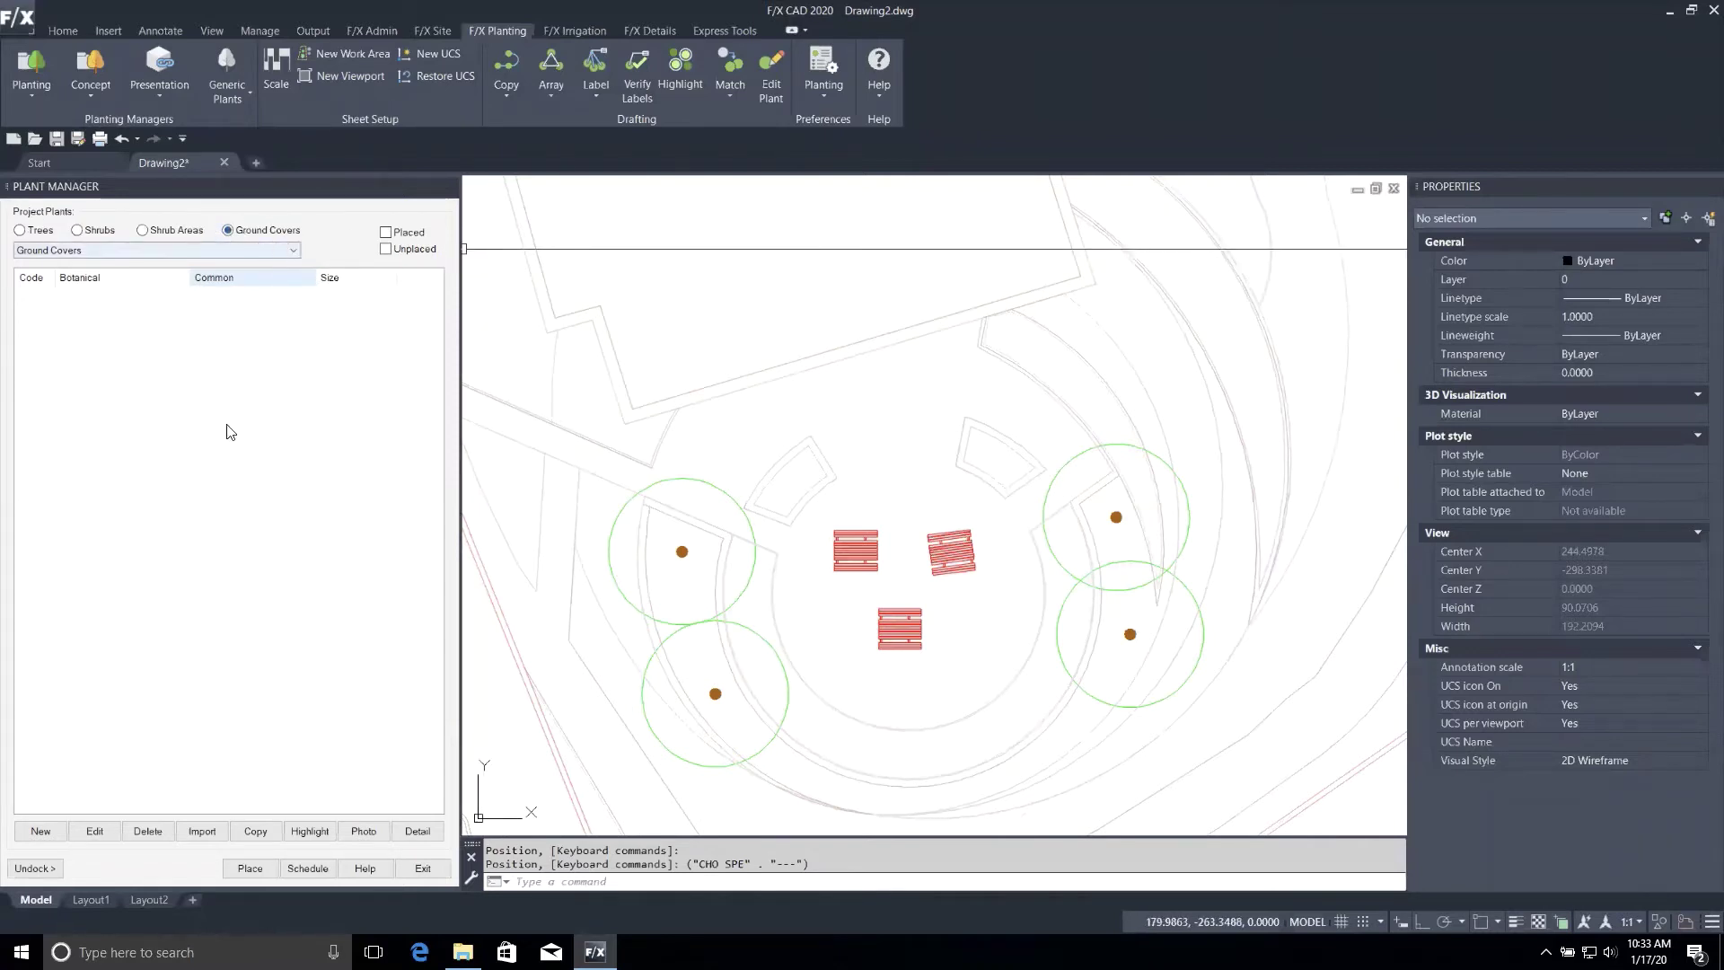
left_click(40, 831)
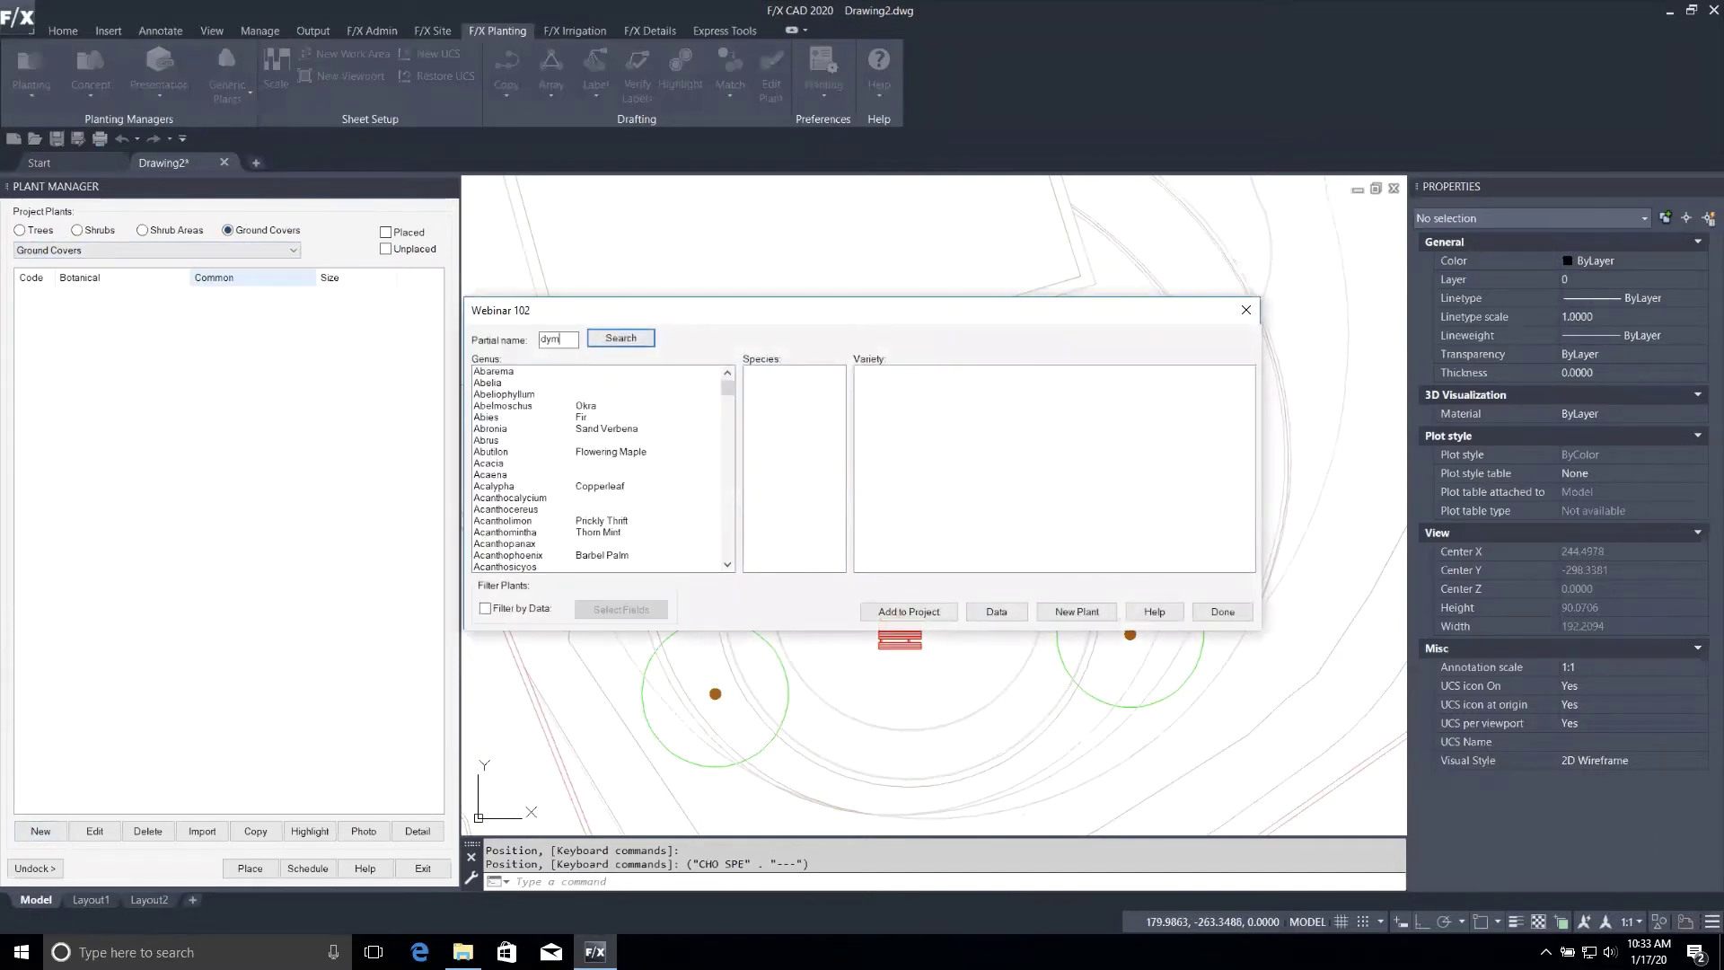
key("Return")
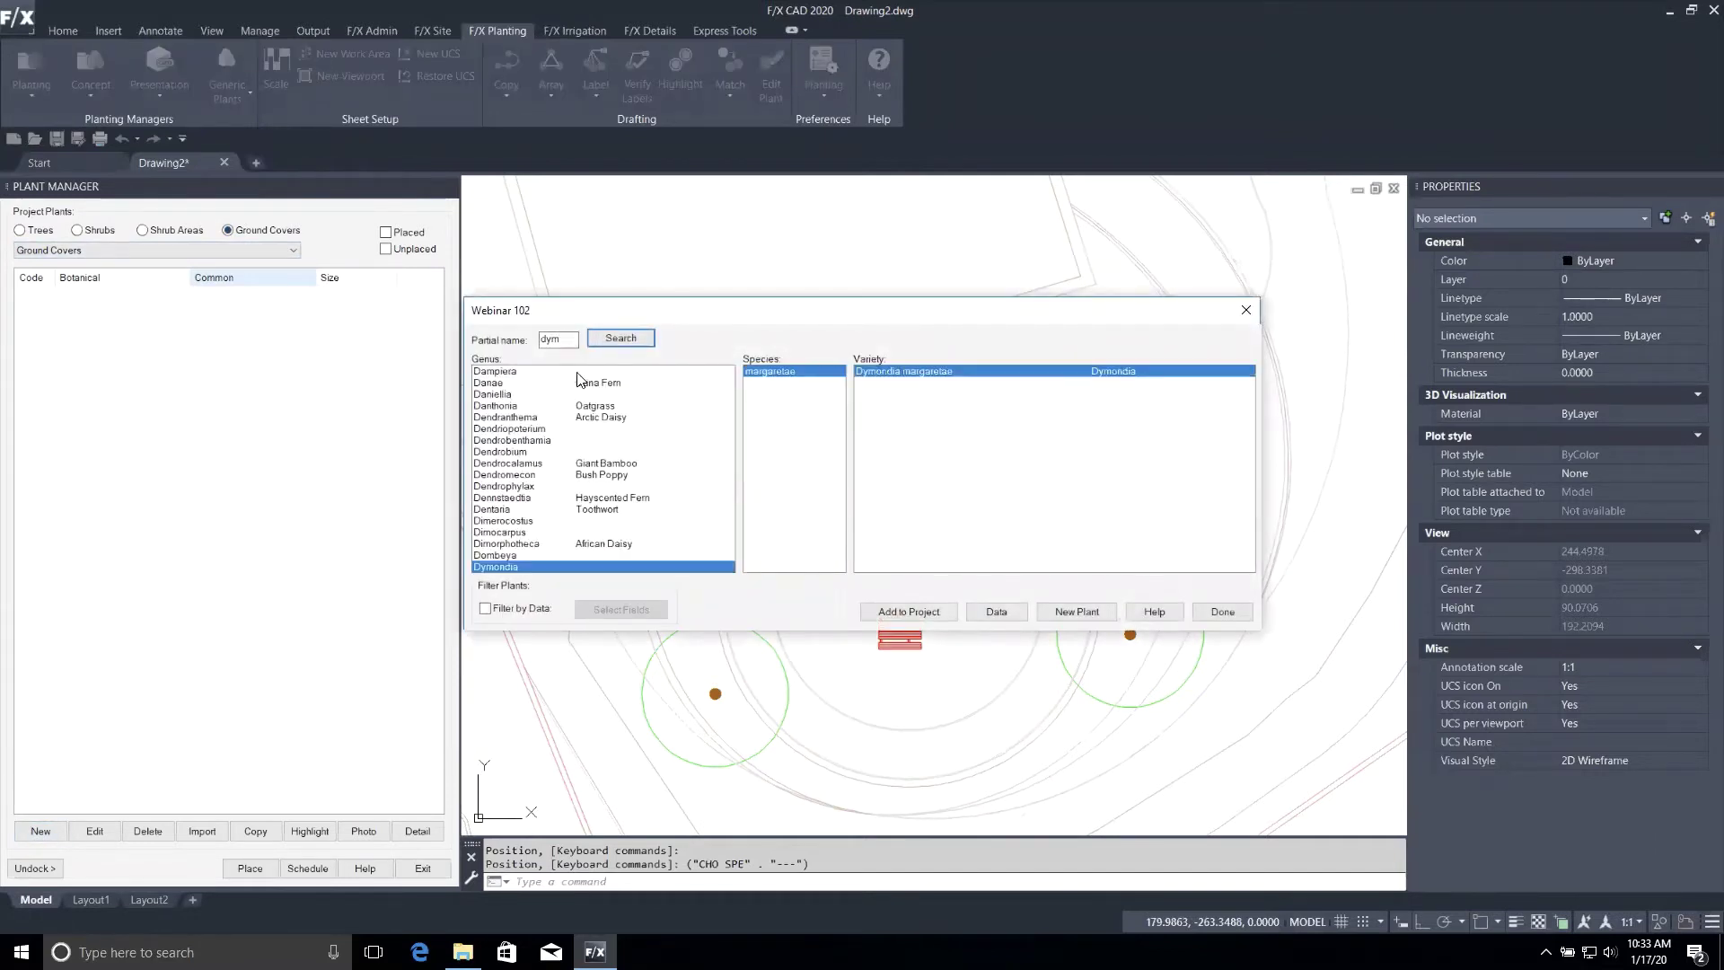
left_click(908, 611)
left_click(1223, 611)
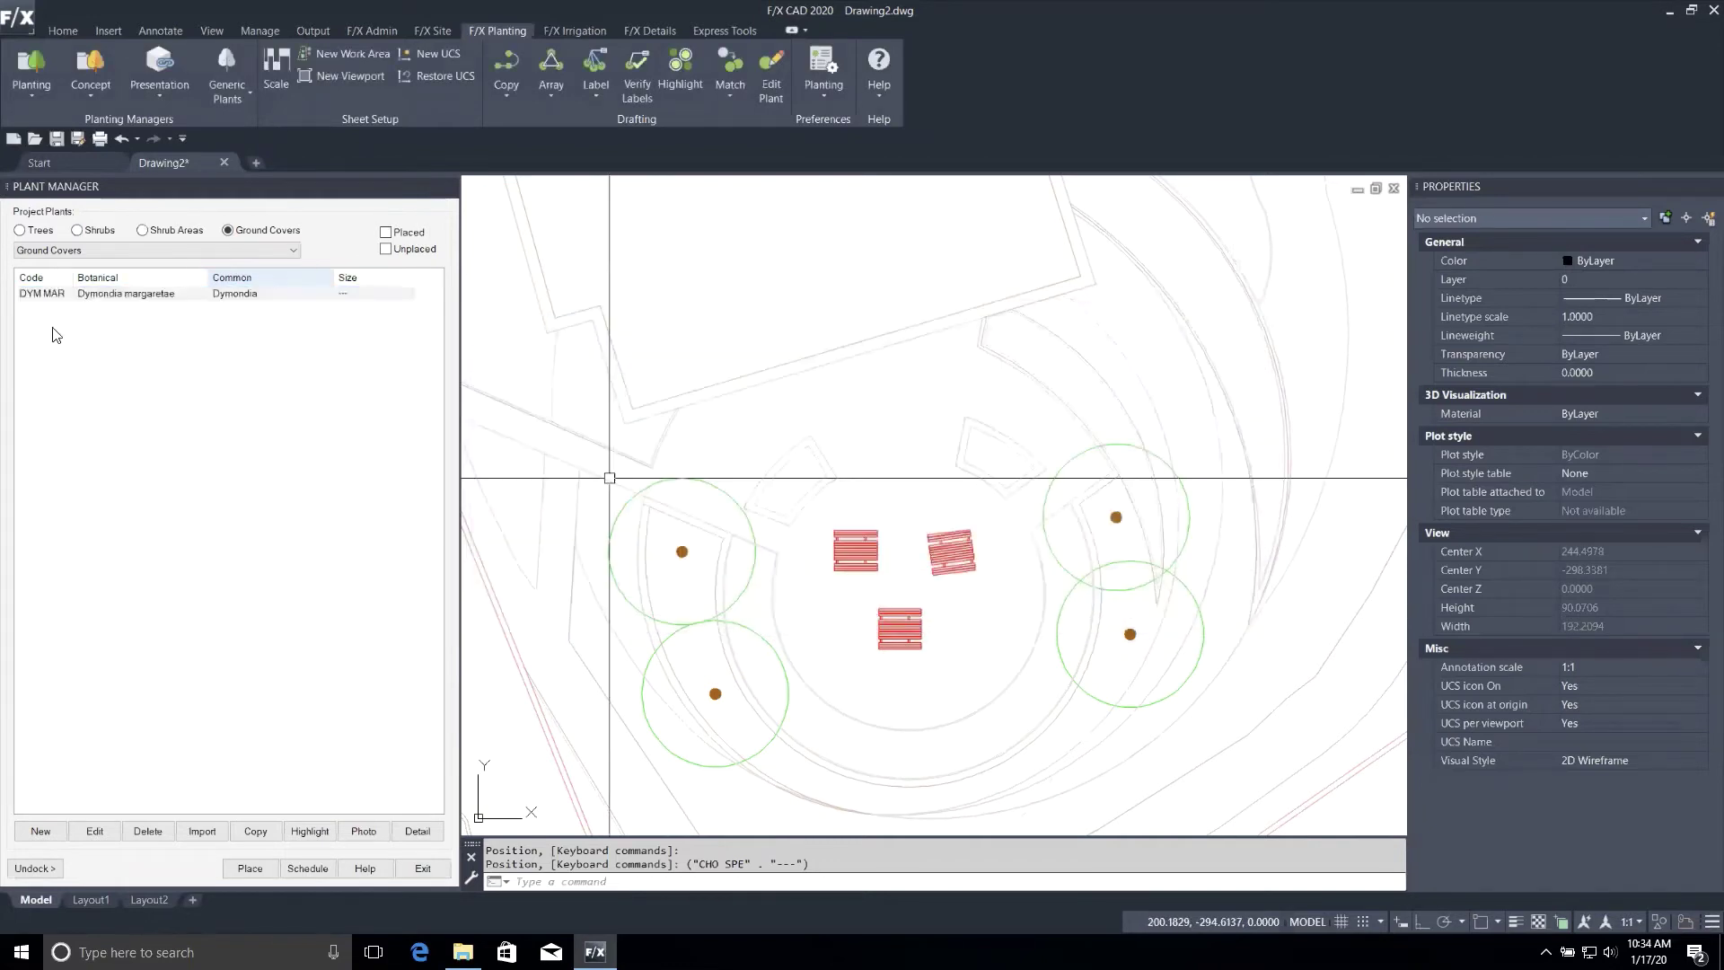
left_click(93, 297)
left_click(94, 828)
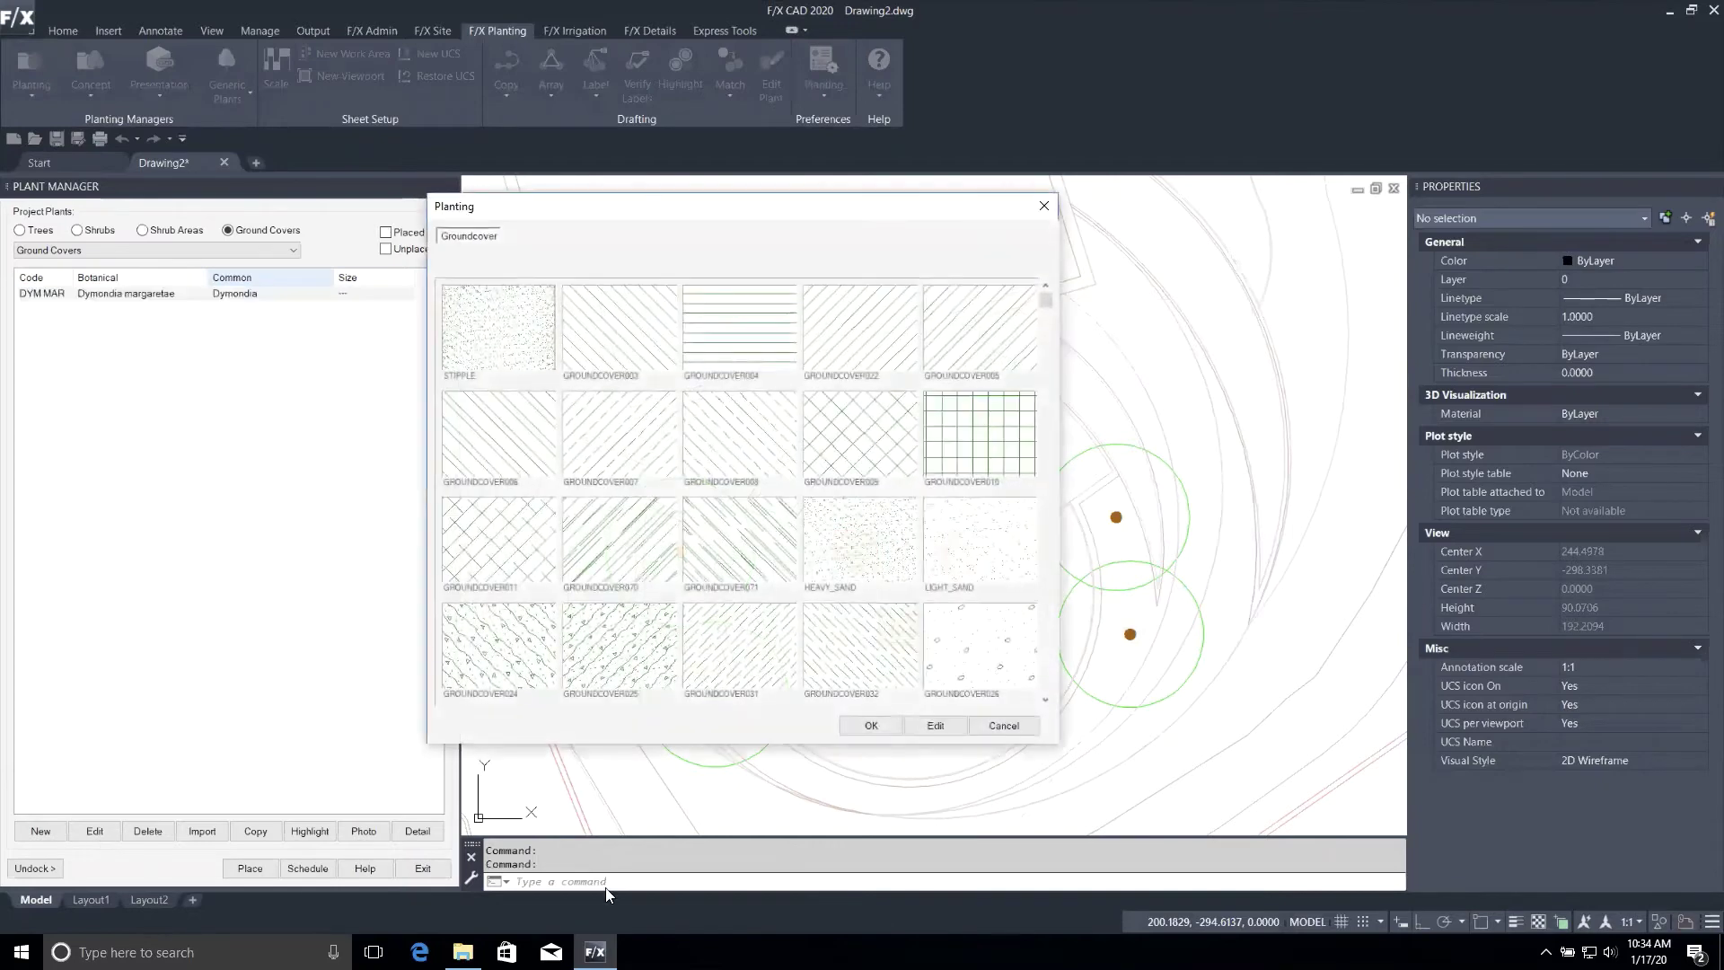
left_click(1020, 731)
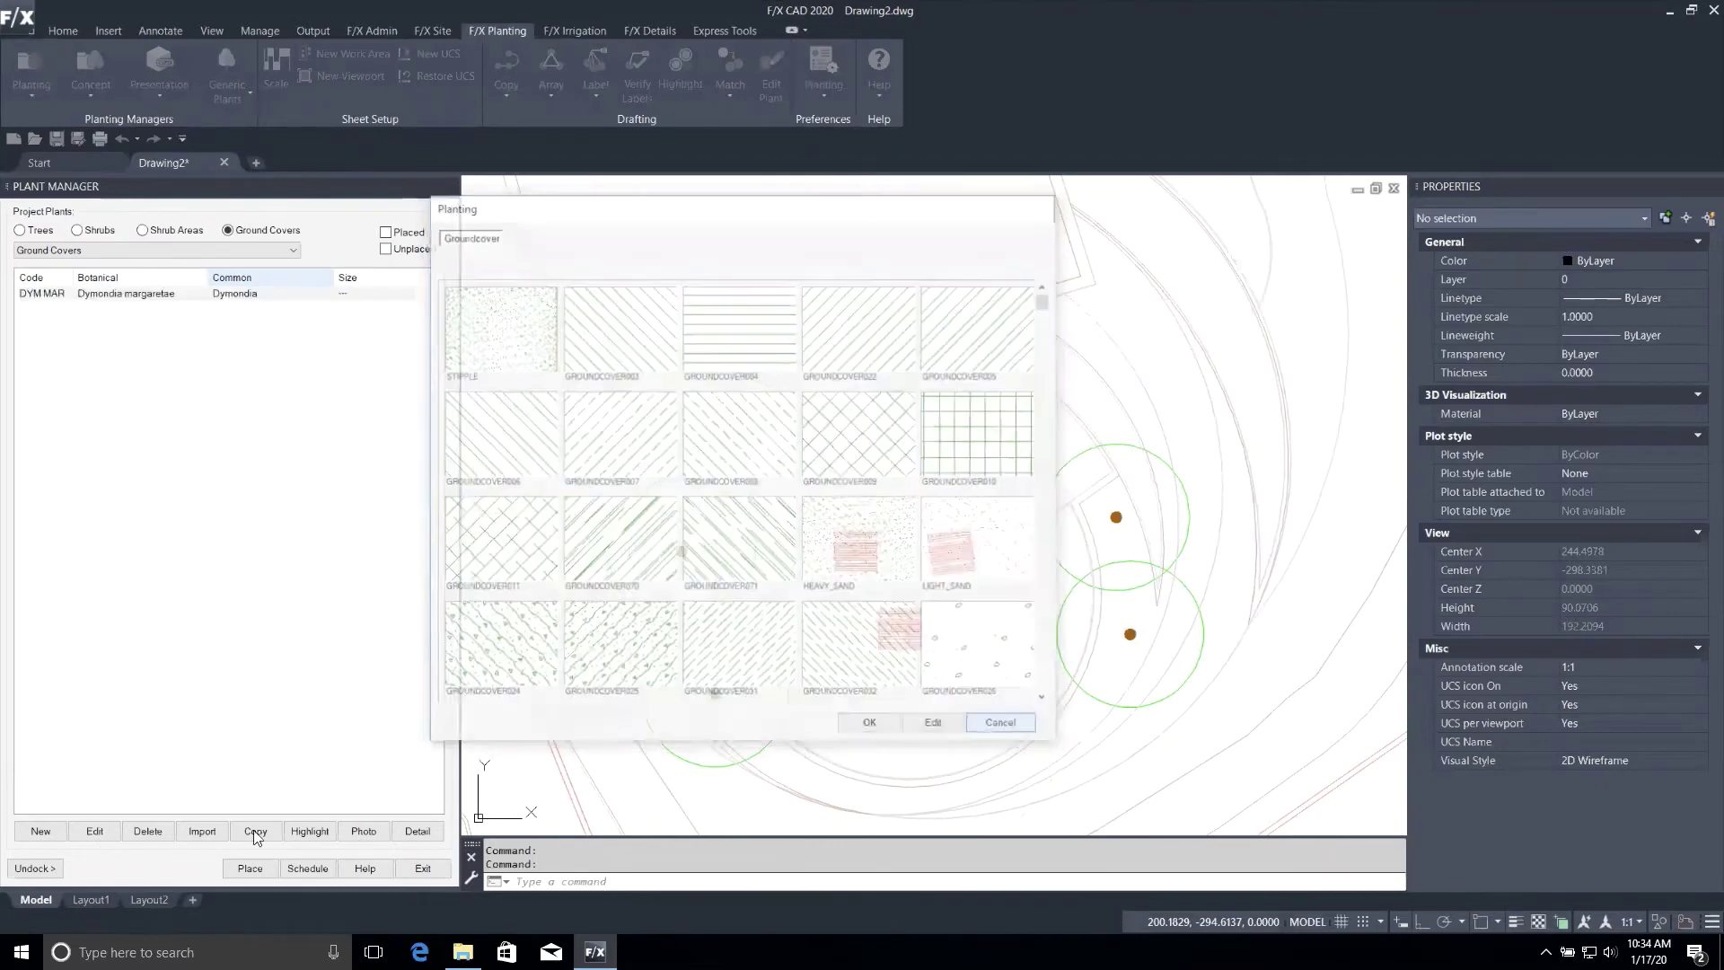
Assign the GROUNDCOVER025 hatch pattern to Dymondia margaretae and accept the plant information.
left_click(90, 831)
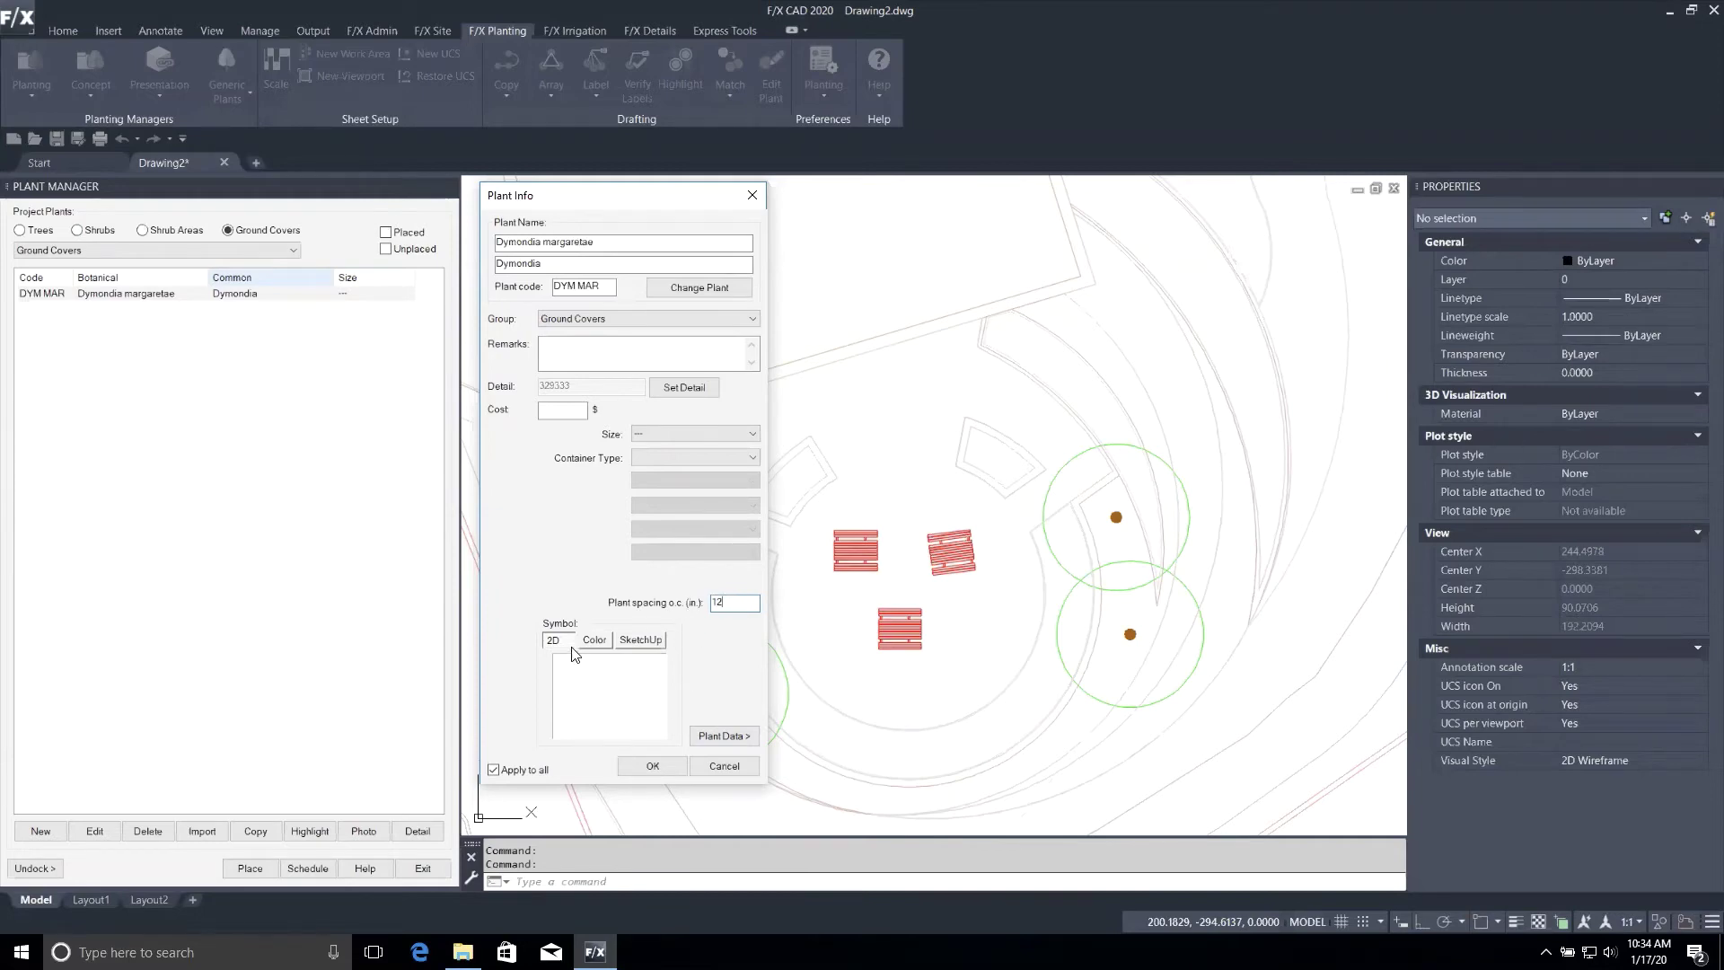
left_click(597, 689)
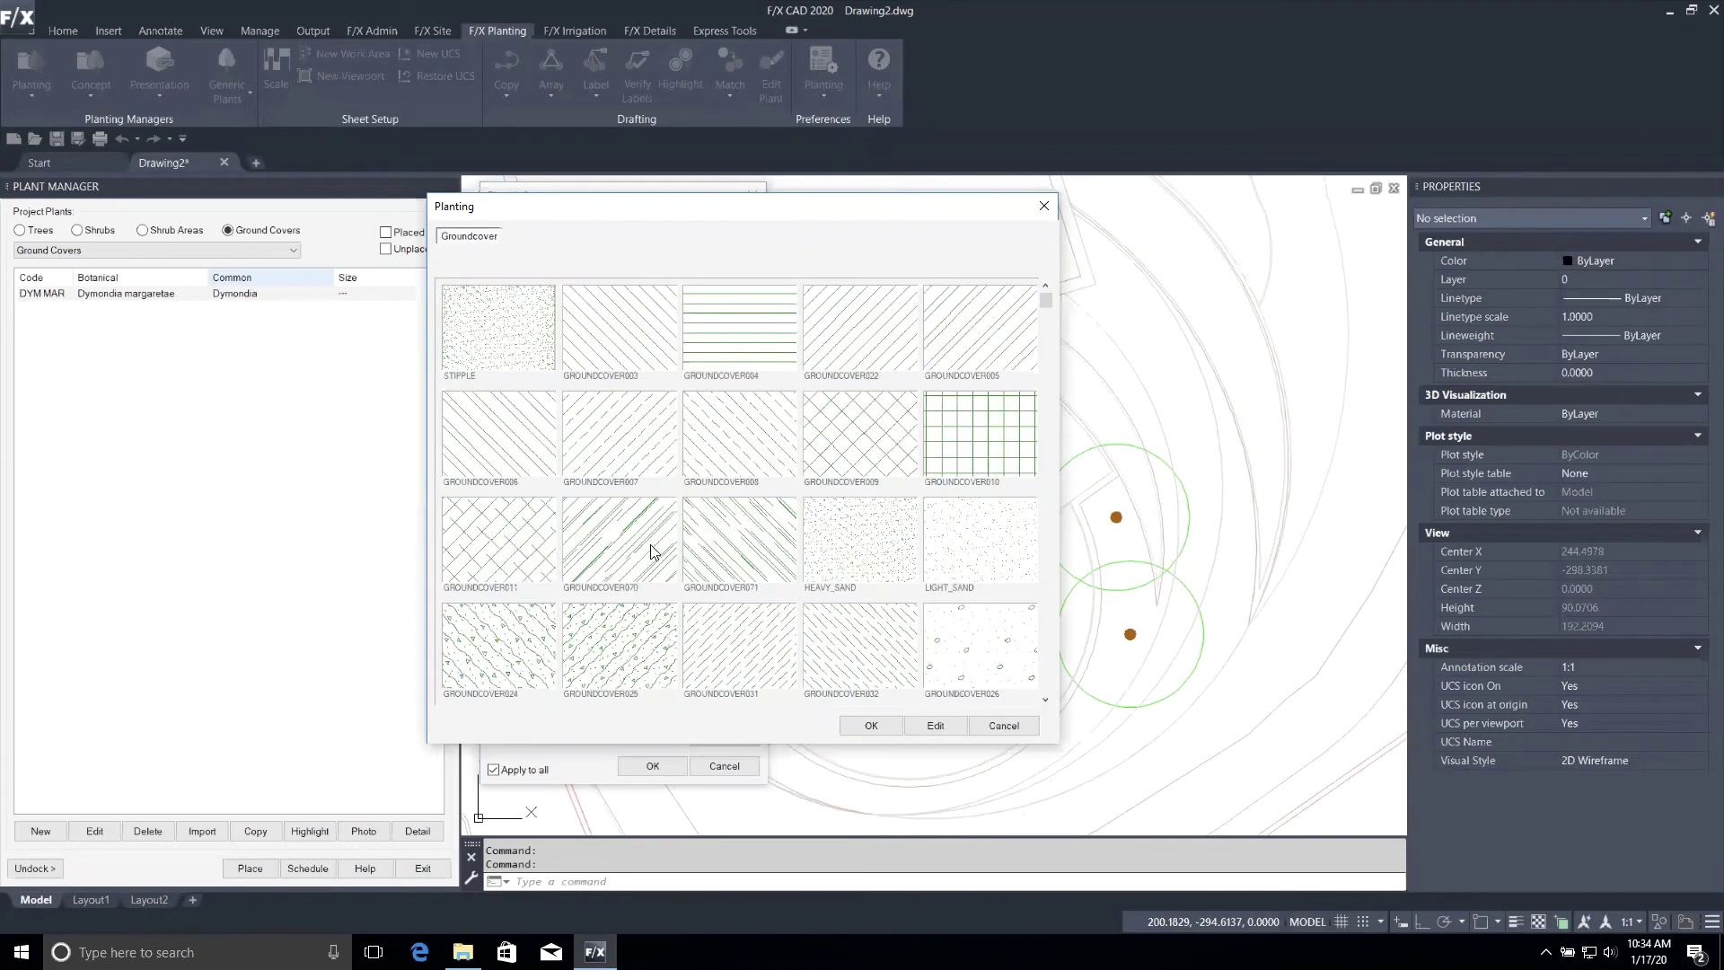
left_click(621, 633)
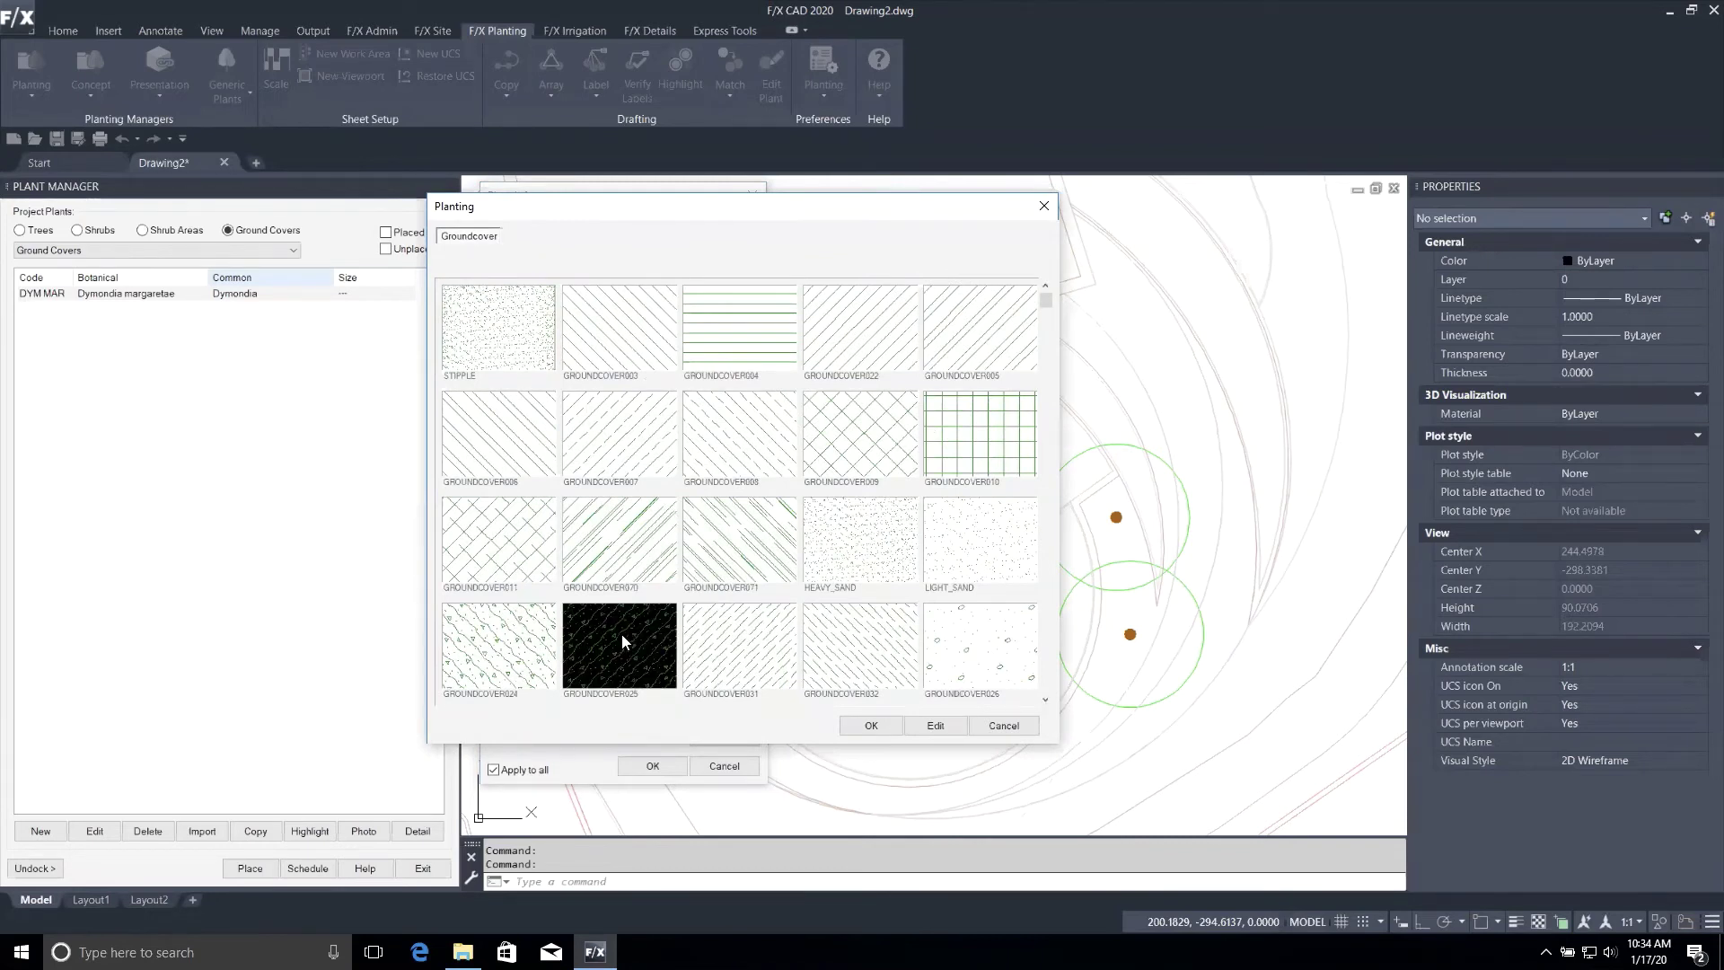
left_click(867, 727)
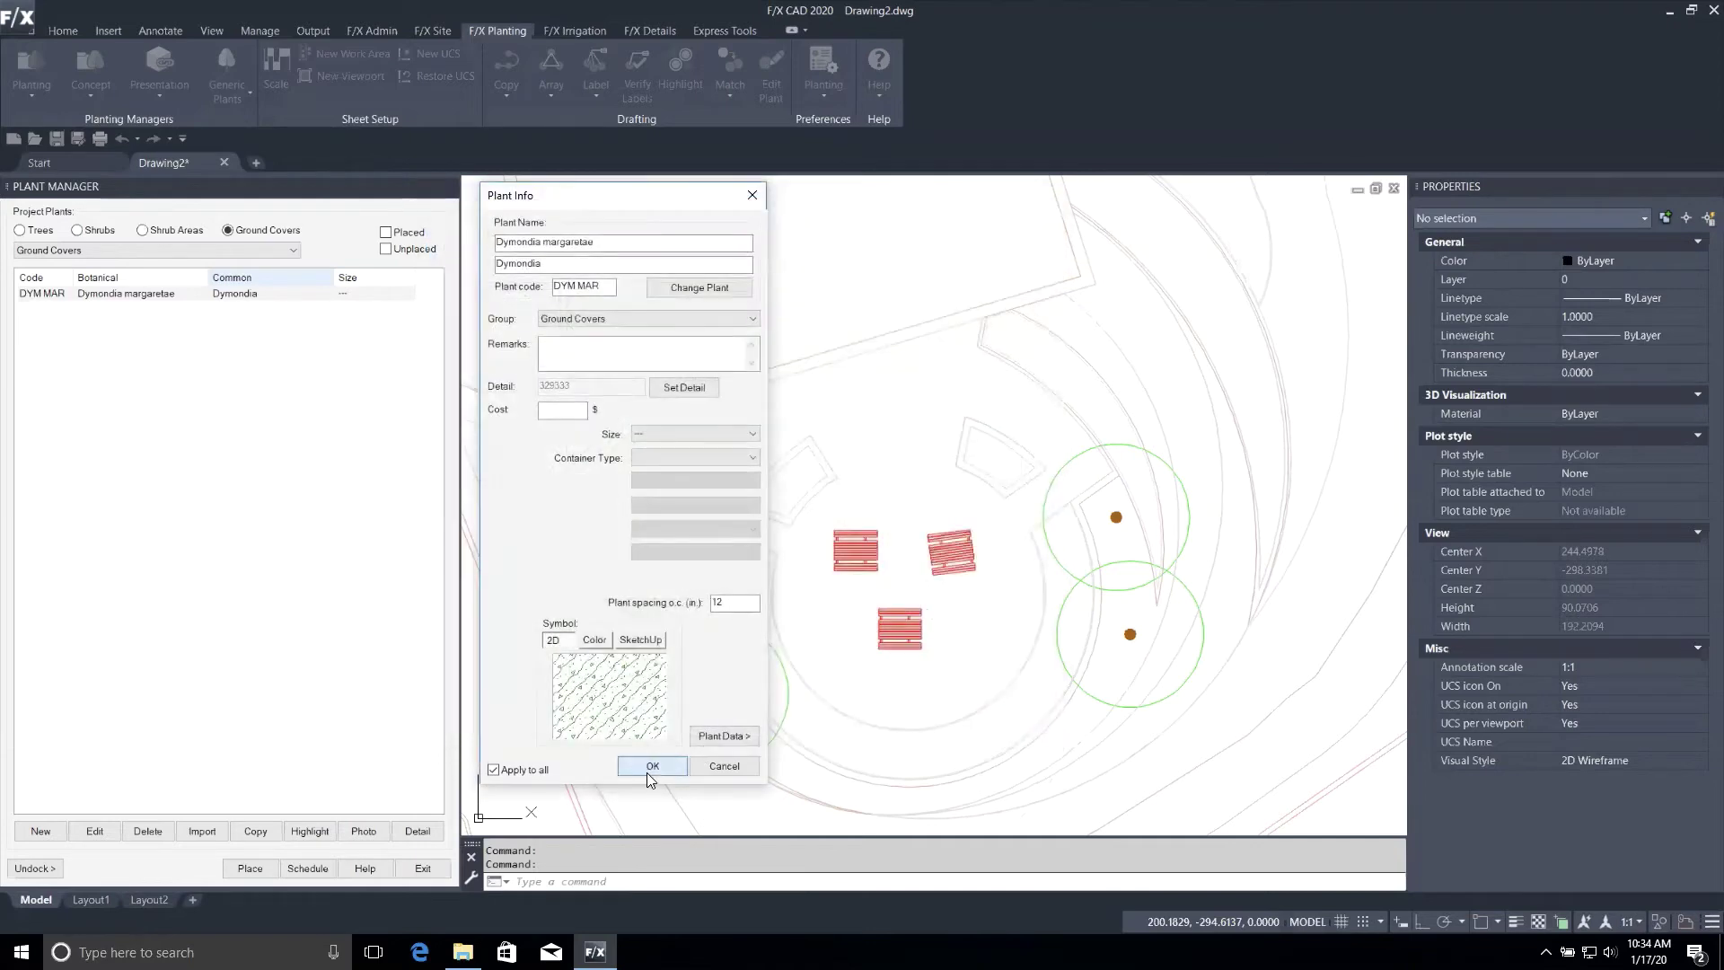
left_click(651, 766)
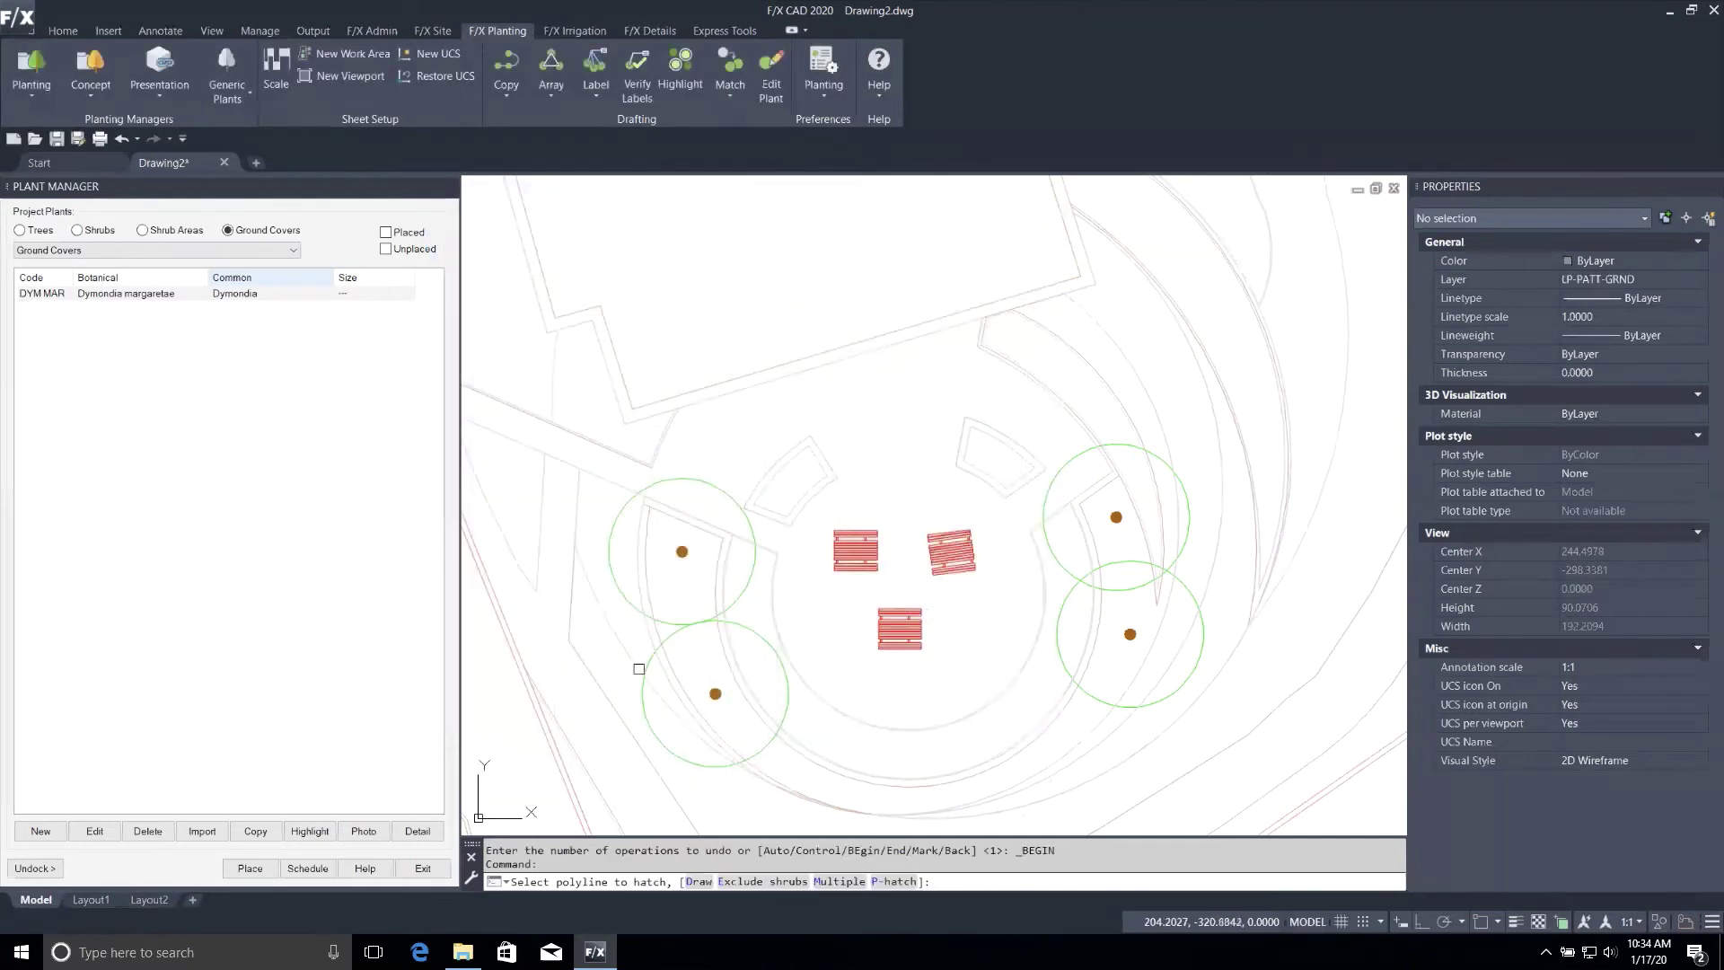
key("Return")
Draw a circle just inside the double outline of the large round planting bed south of the seating area.
mouse_move(662, 624)
middle_mouse_down()
mouse_move(718, 624)
mouse_move(847, 517)
mouse_move(942, 690)
middle_mouse_up()
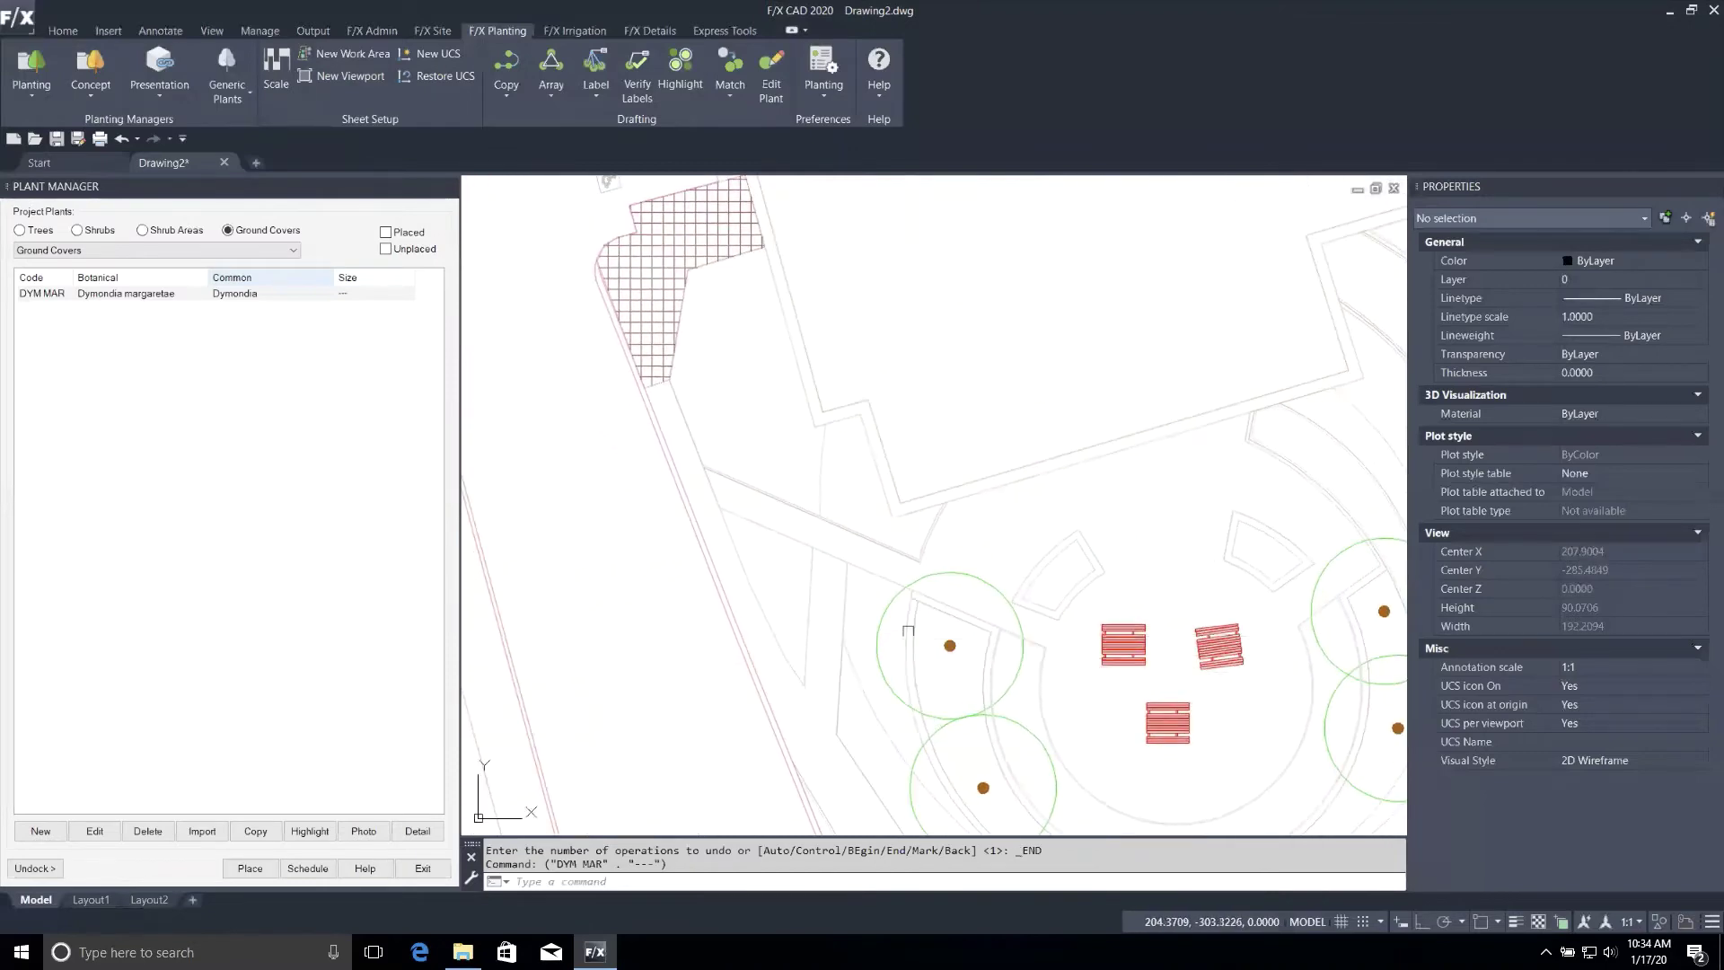
scroll(878, 467, "down", 3)
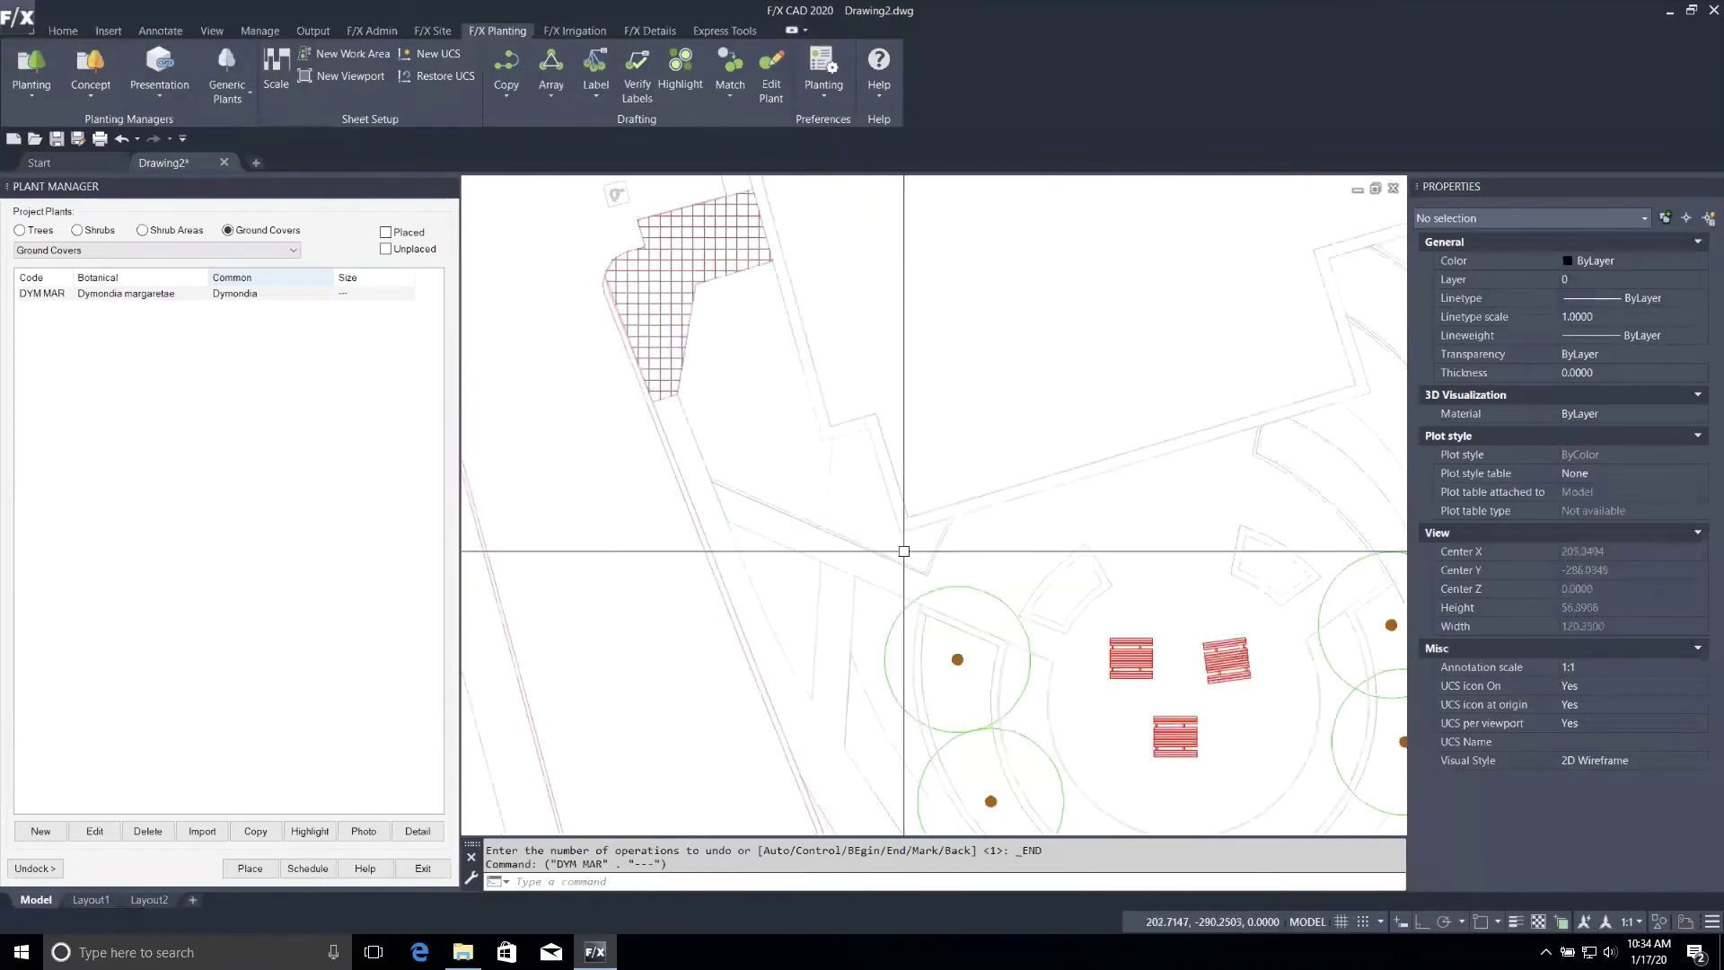
middle_click_drag(878, 462, 799, 270)
scroll(800, 411, "up", 3)
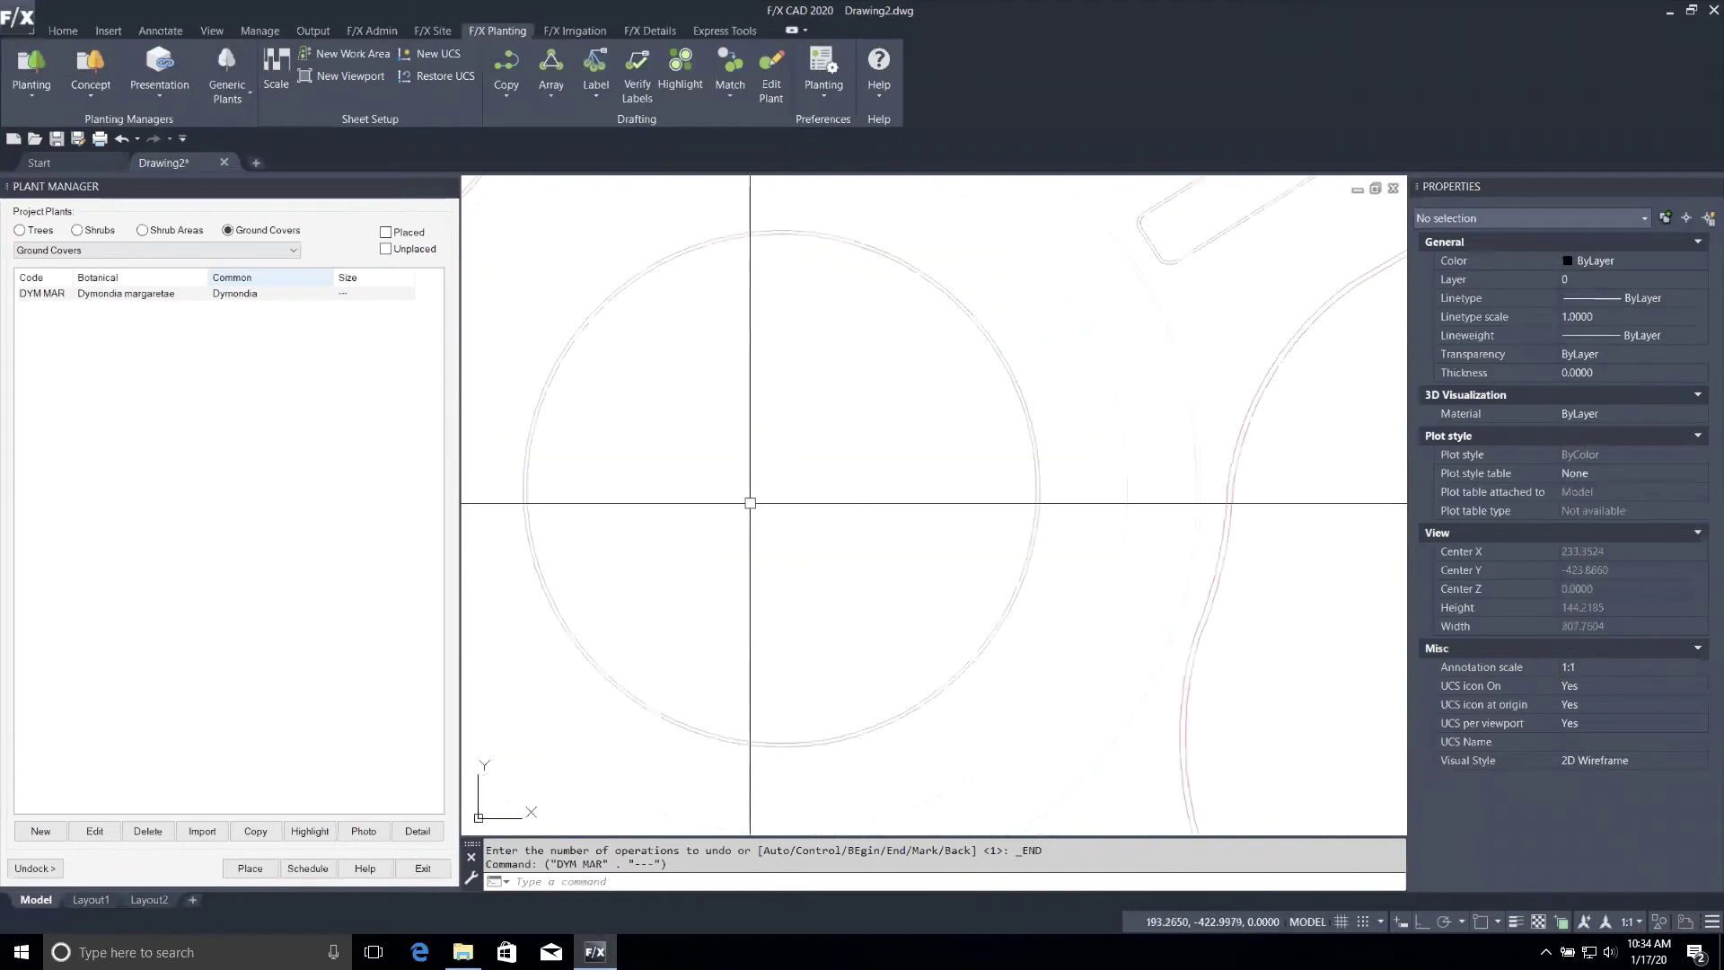
middle_click_drag(751, 502, 816, 489)
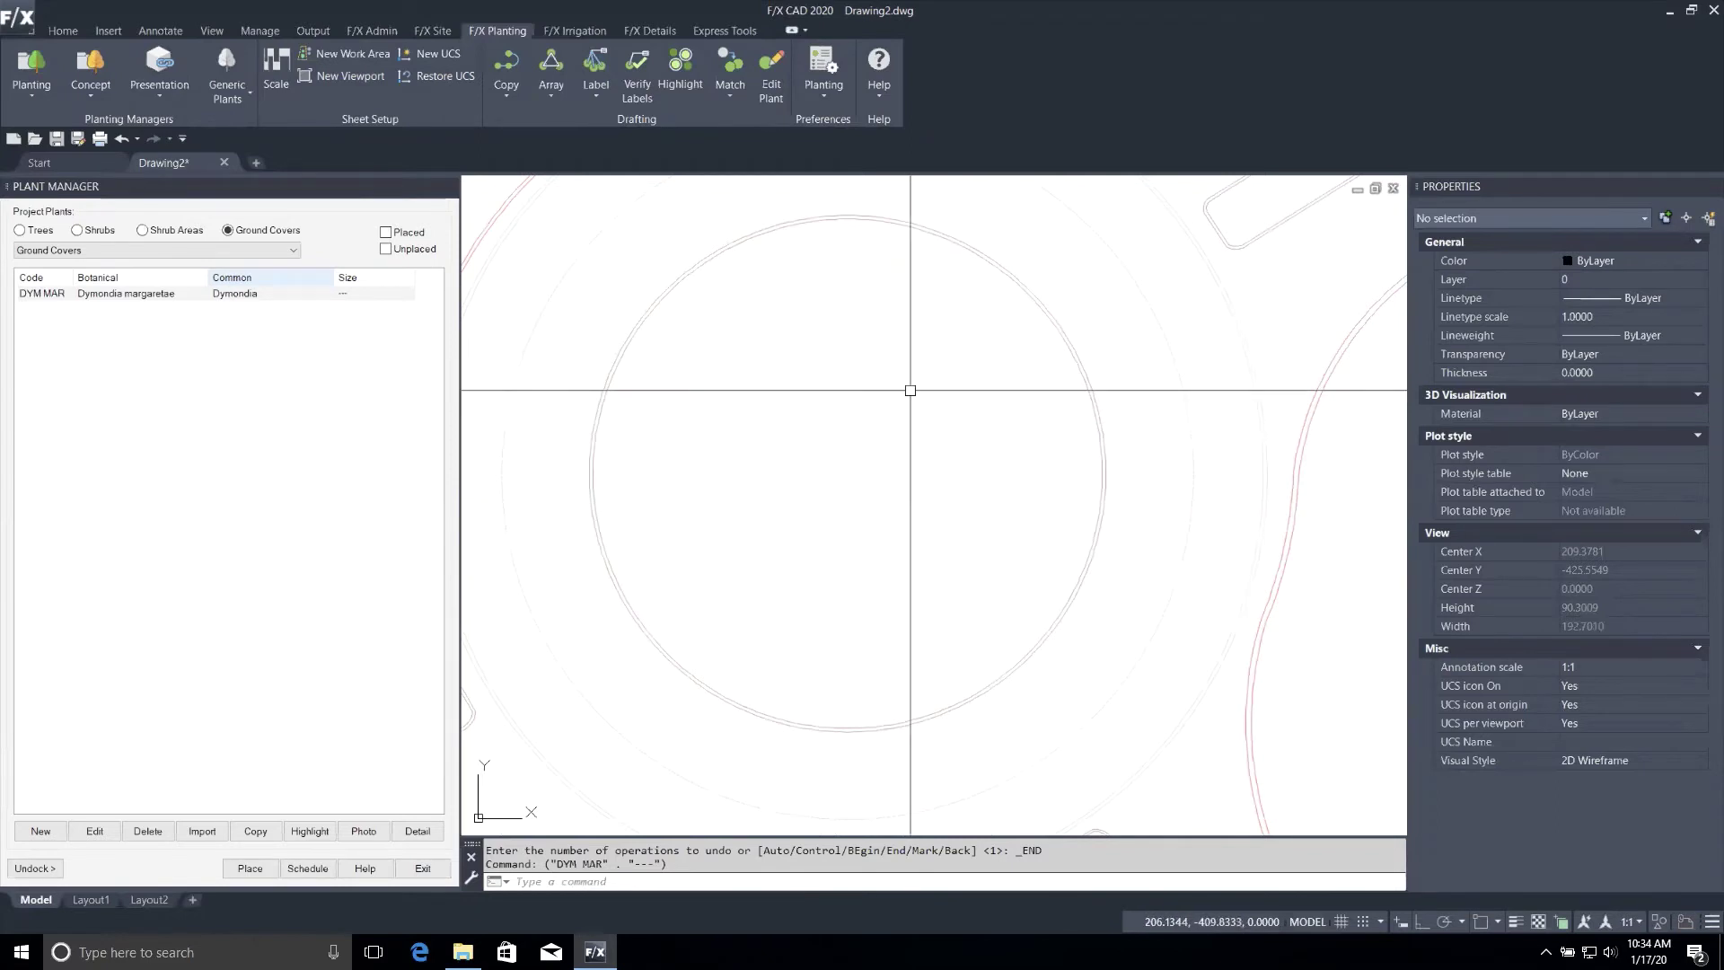
type("c")
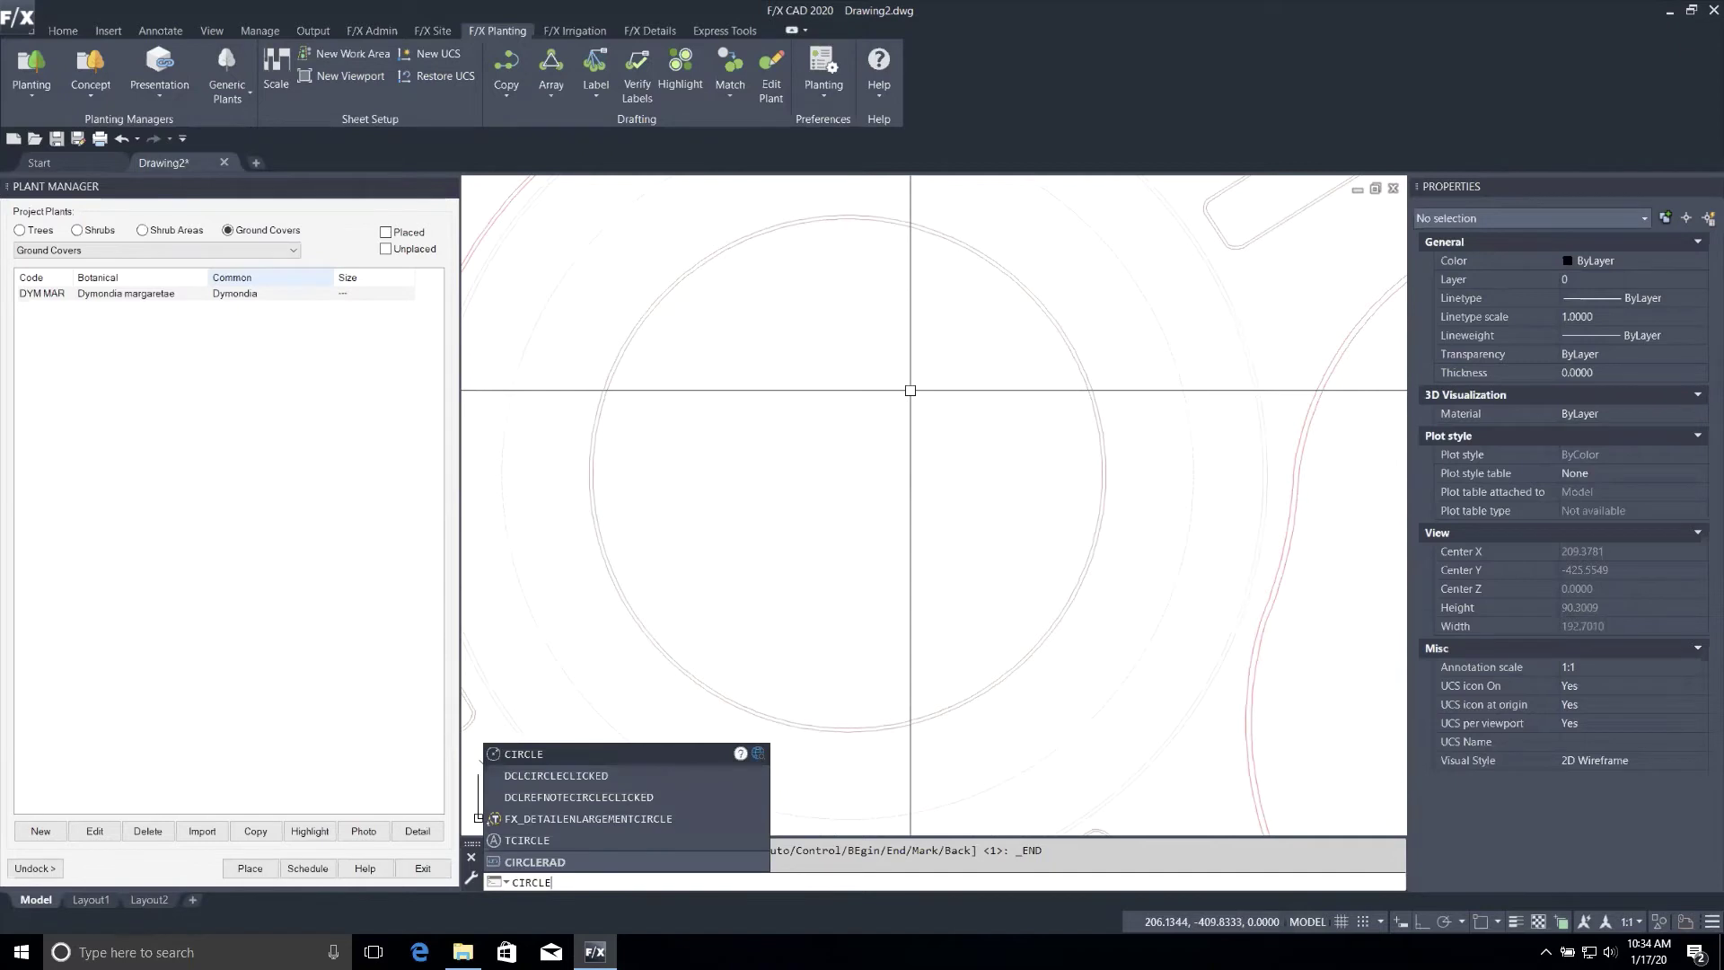
key("Return")
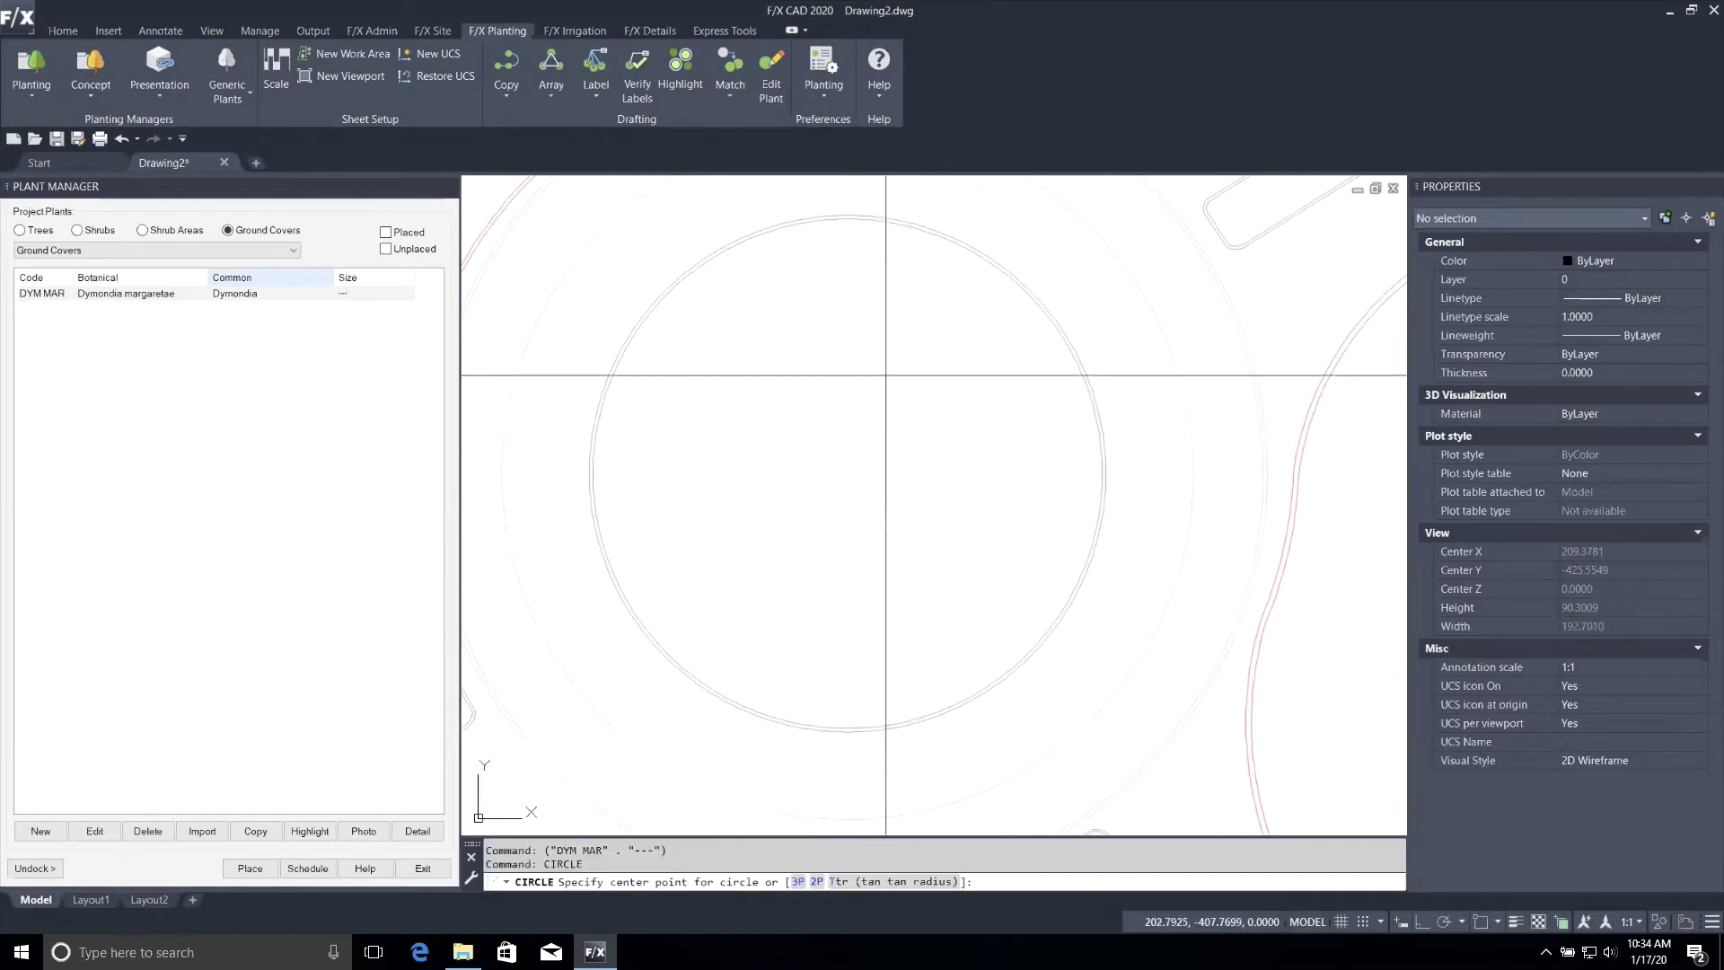
left_click(848, 464)
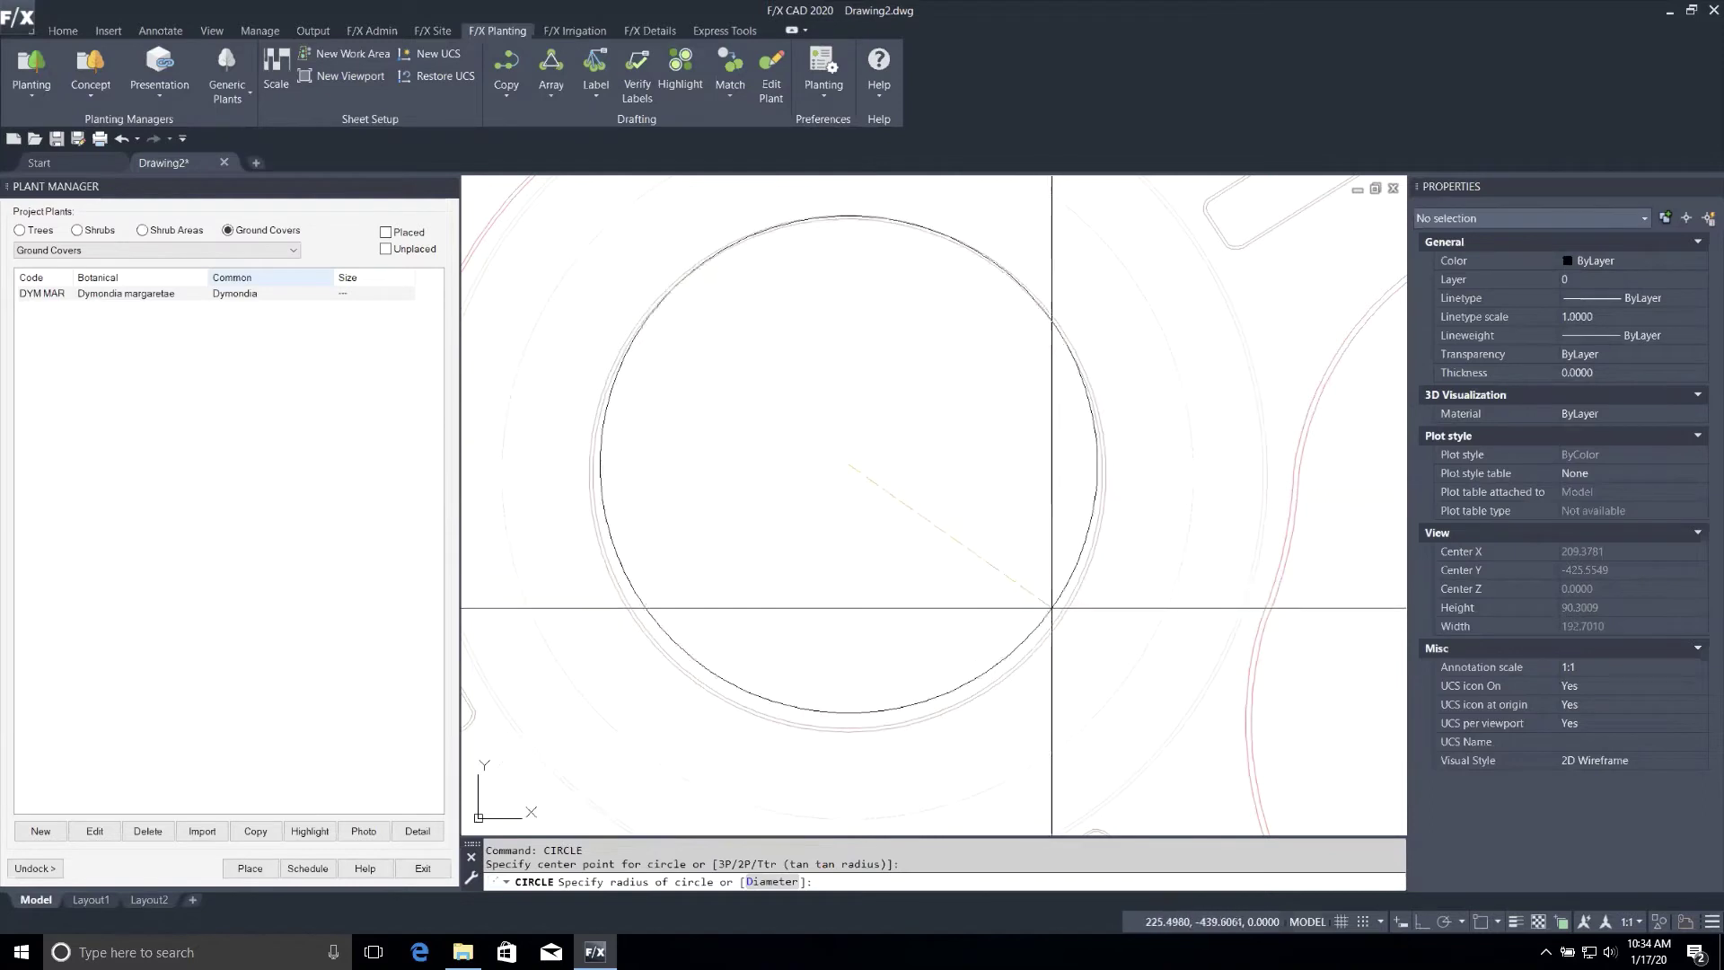
left_click(1051, 608)
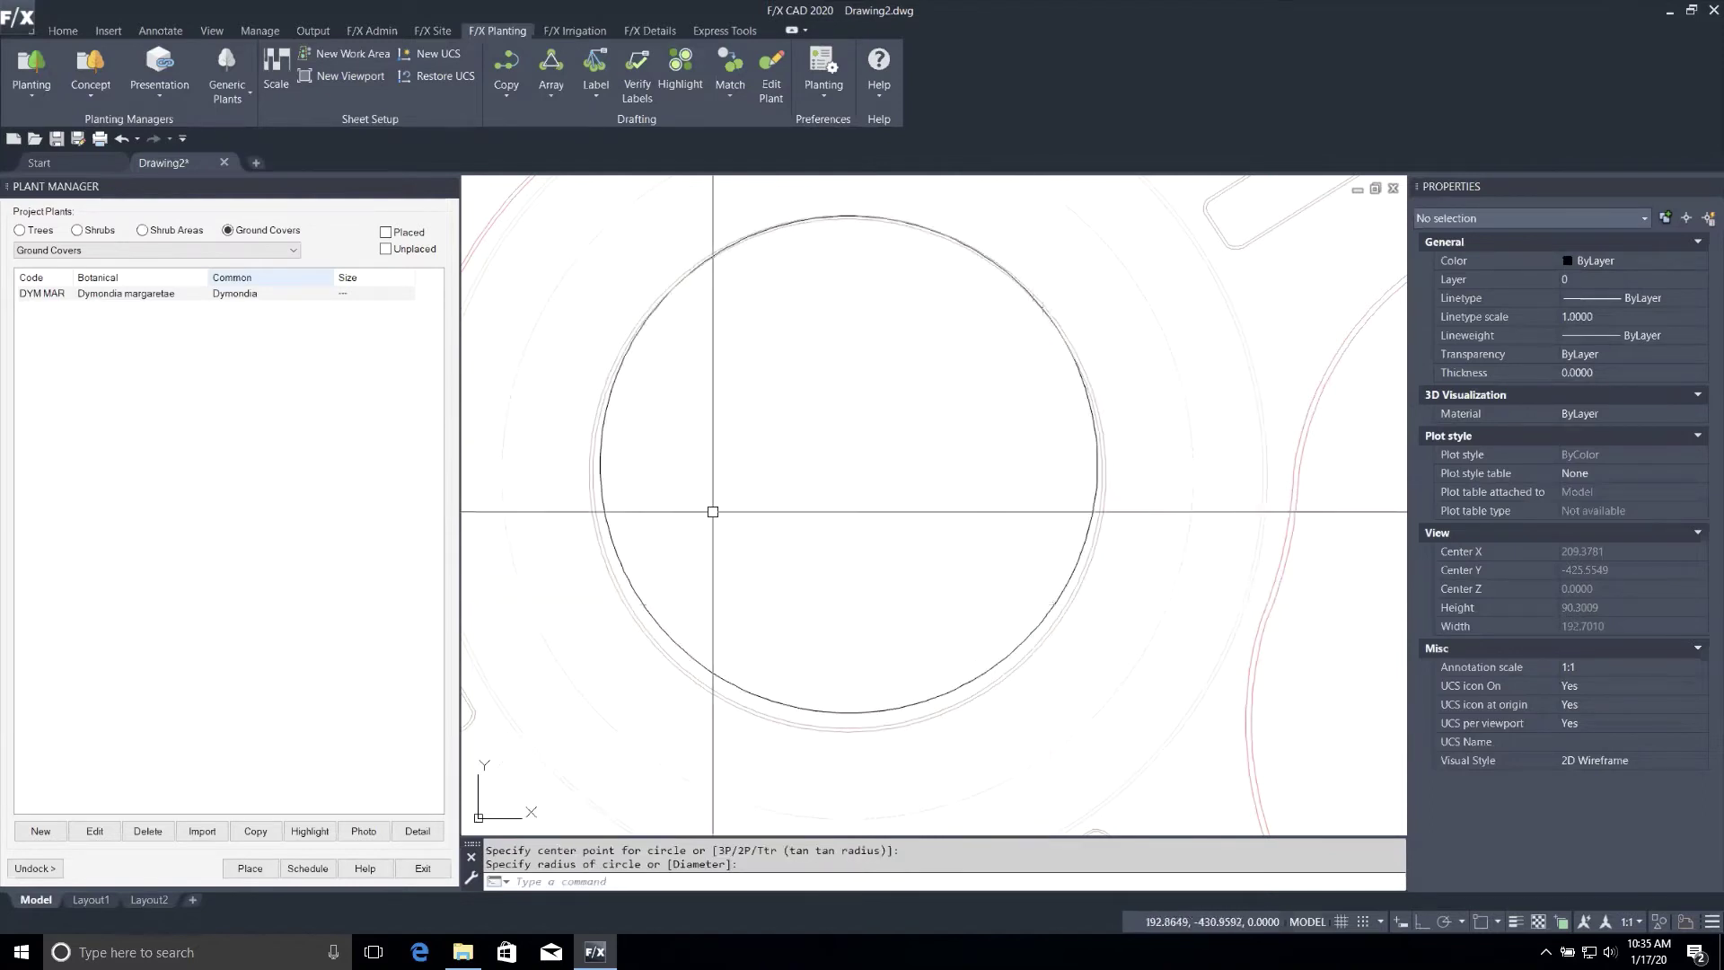
Place Dymondia margaretae ground cover in the new circle, accepting its plant information with 12 in. spacing applied to all.
left_click(146, 294)
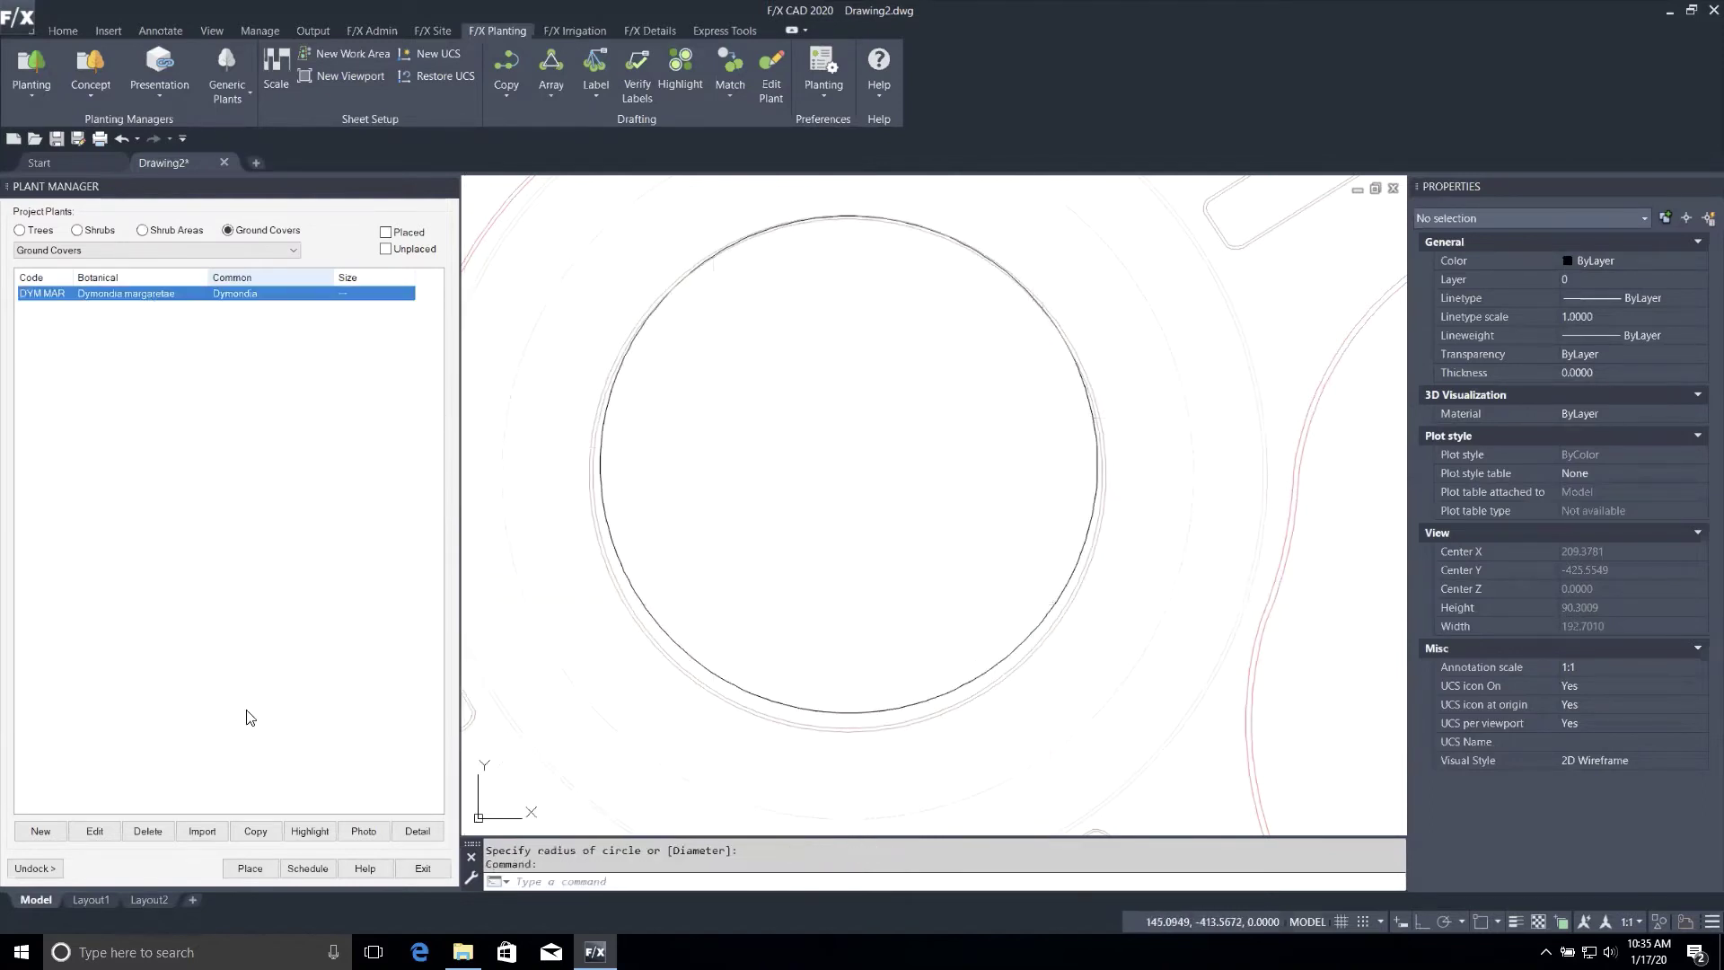
left_click(269, 868)
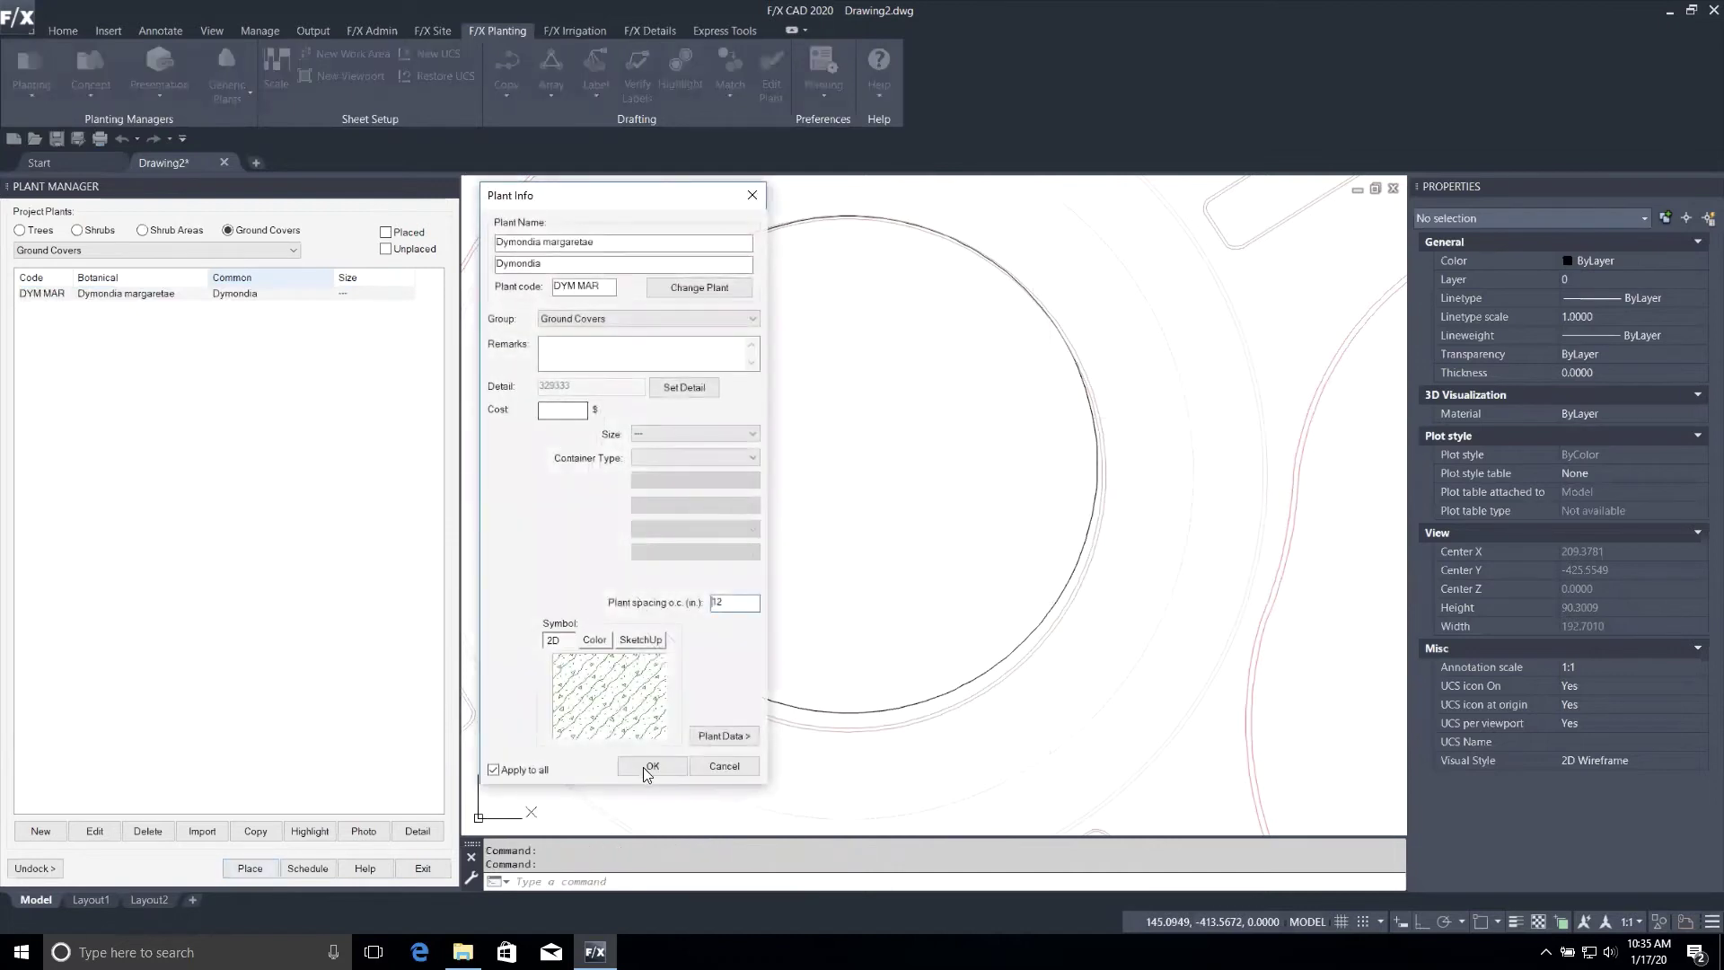
left_click(653, 764)
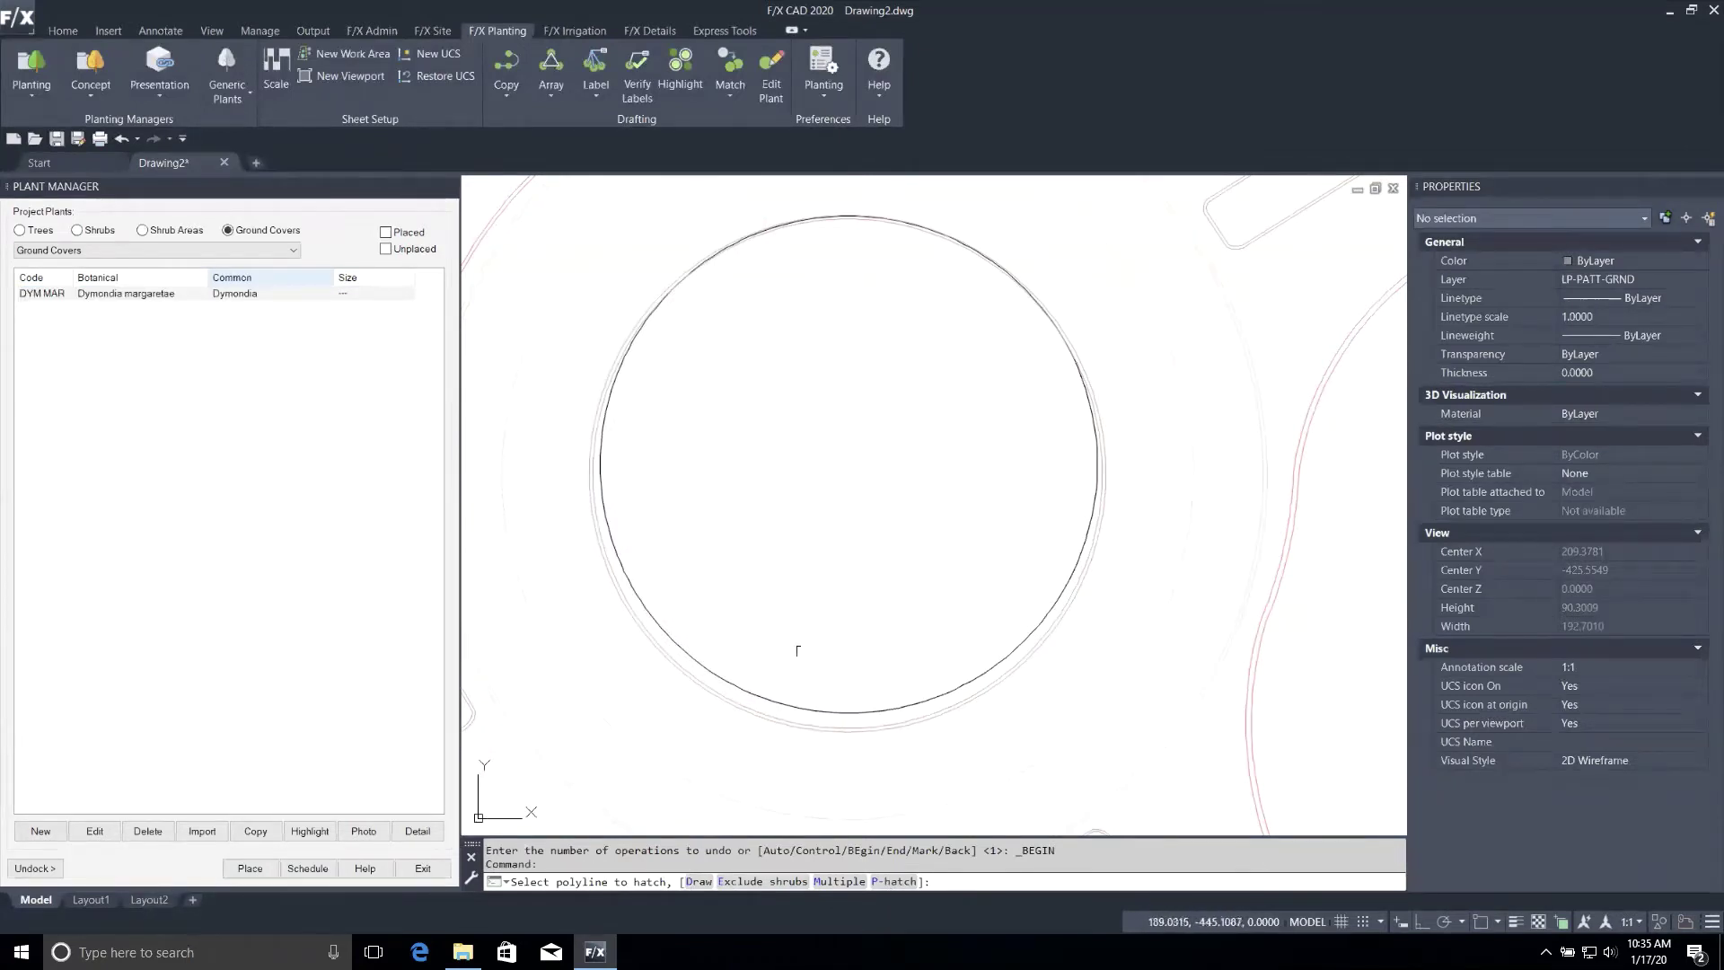
left_click(740, 688)
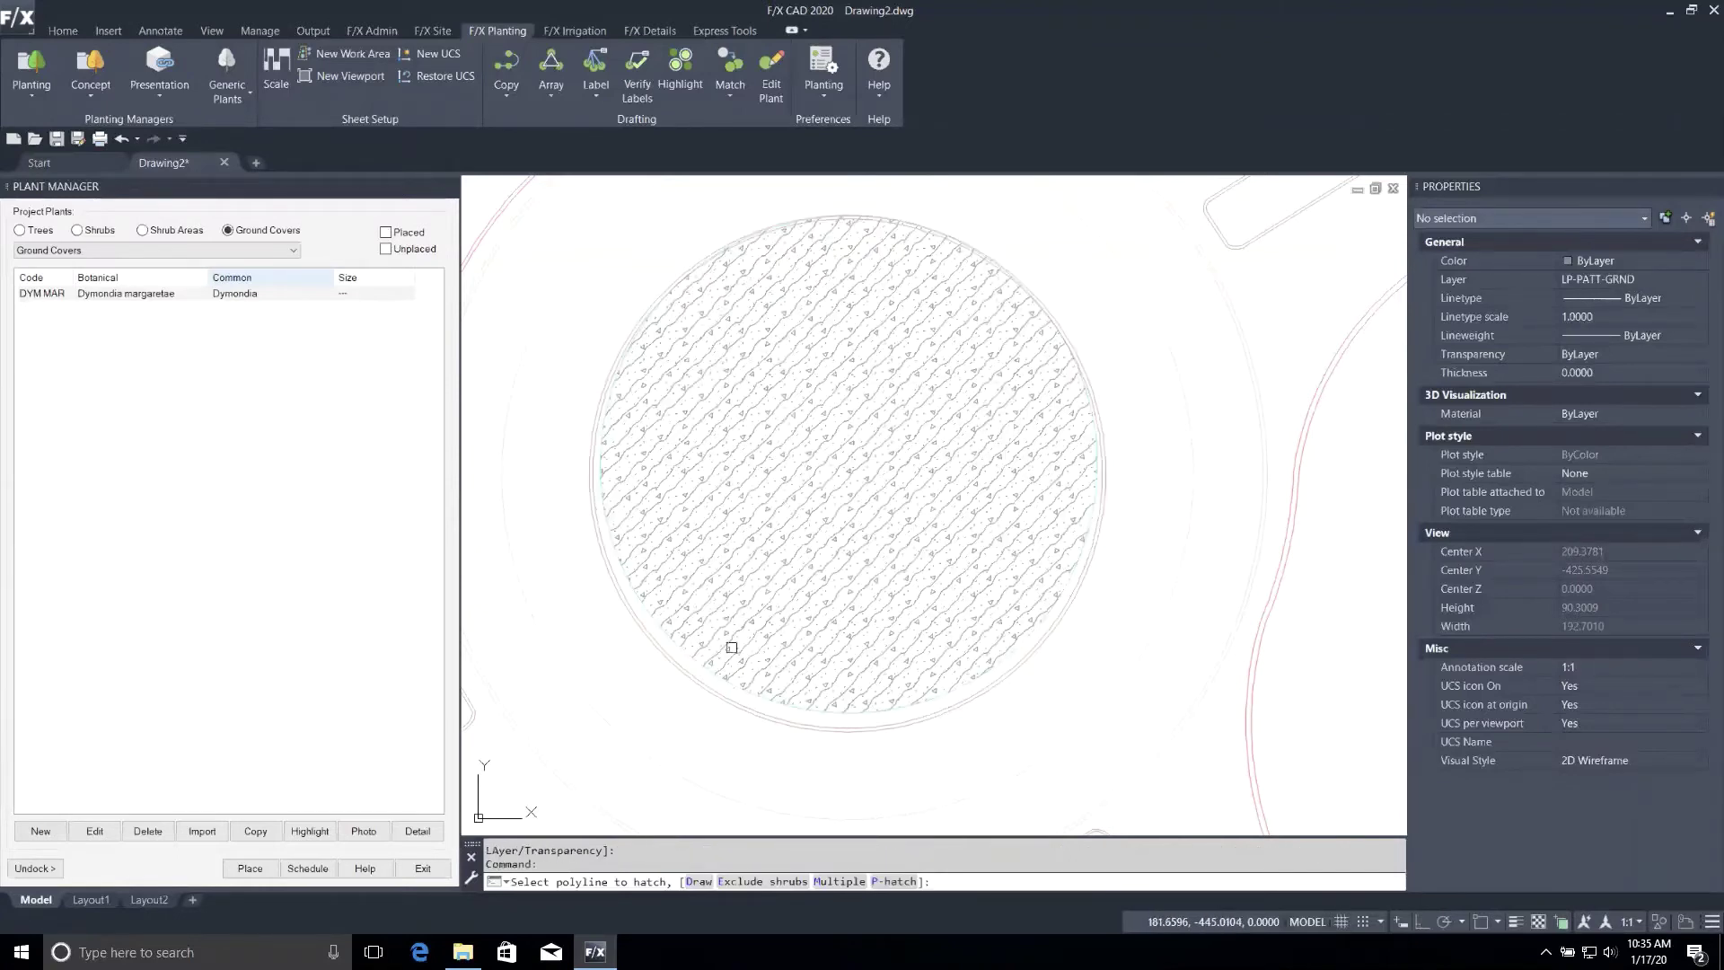
key("Return")
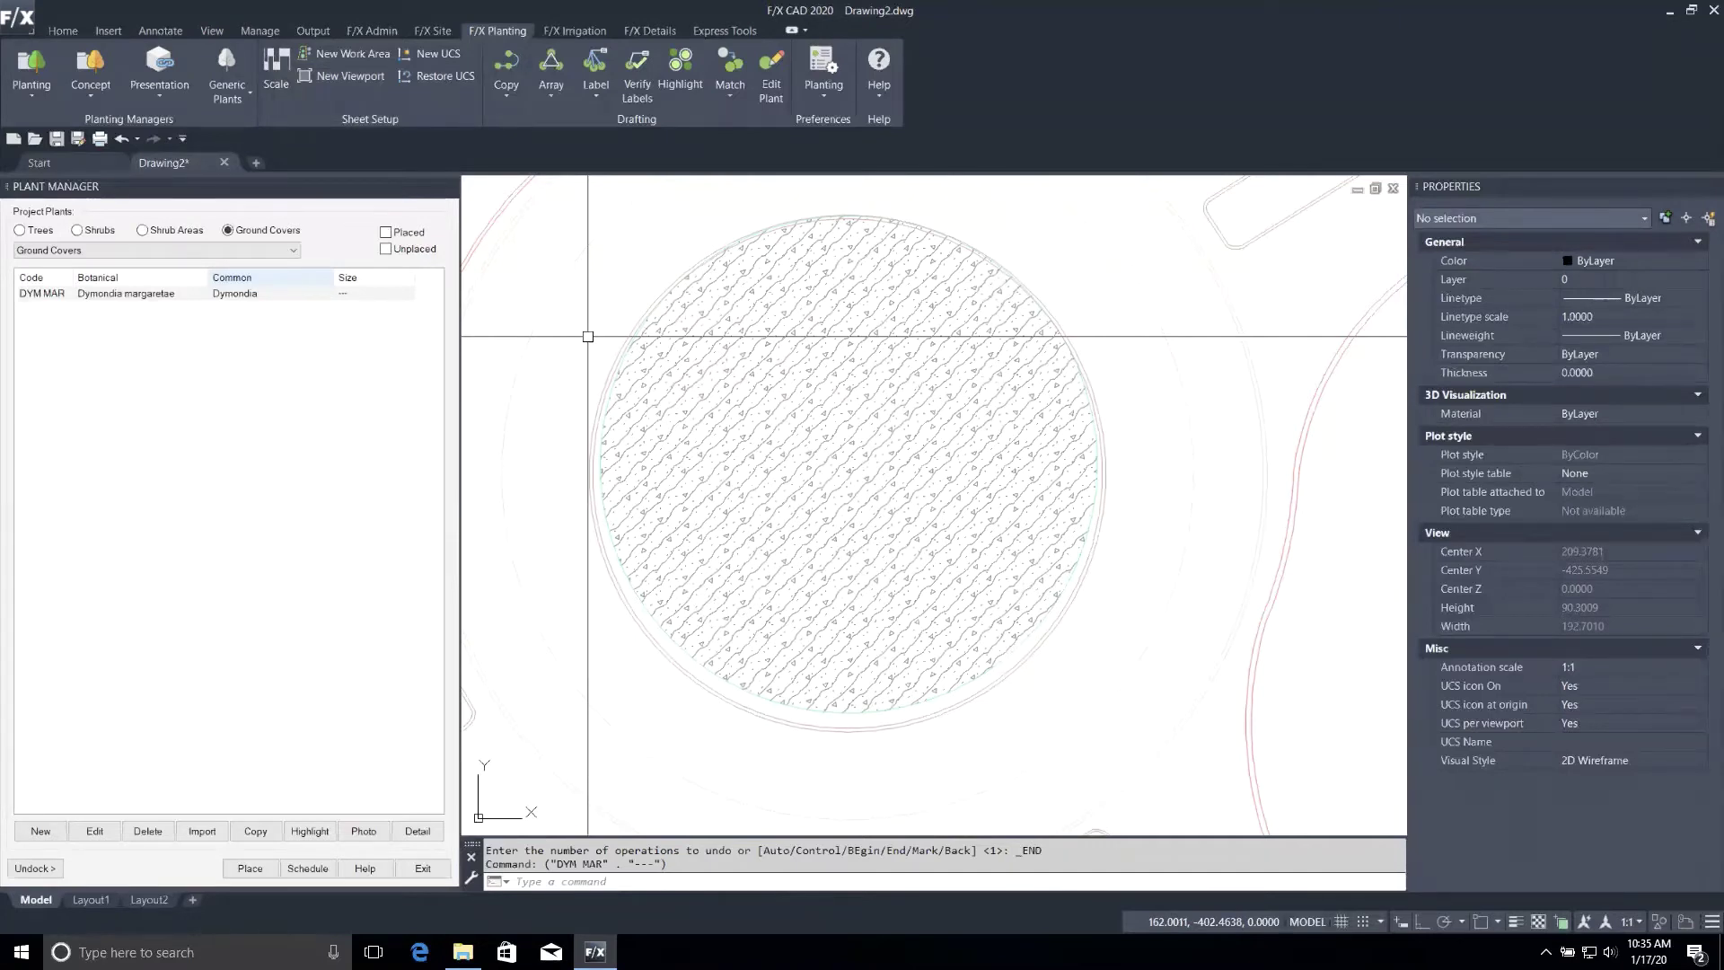
Close the Plant Manager and open the Irrigation Manager.
left_click(573, 33)
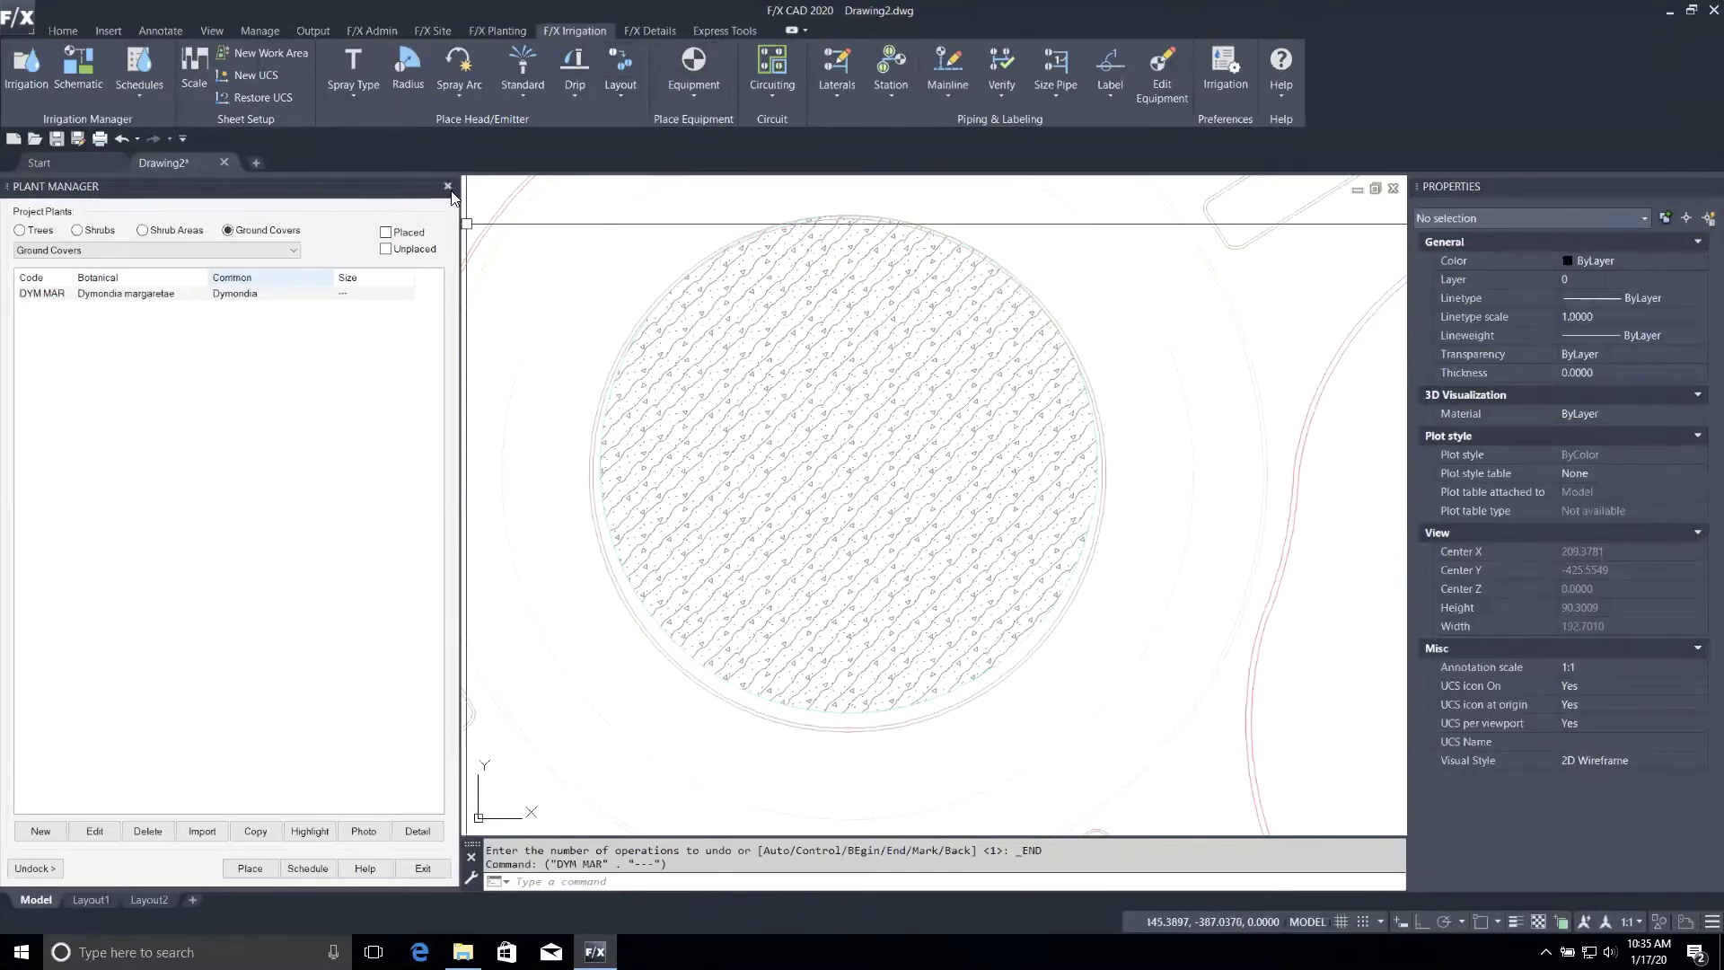
left_click(448, 186)
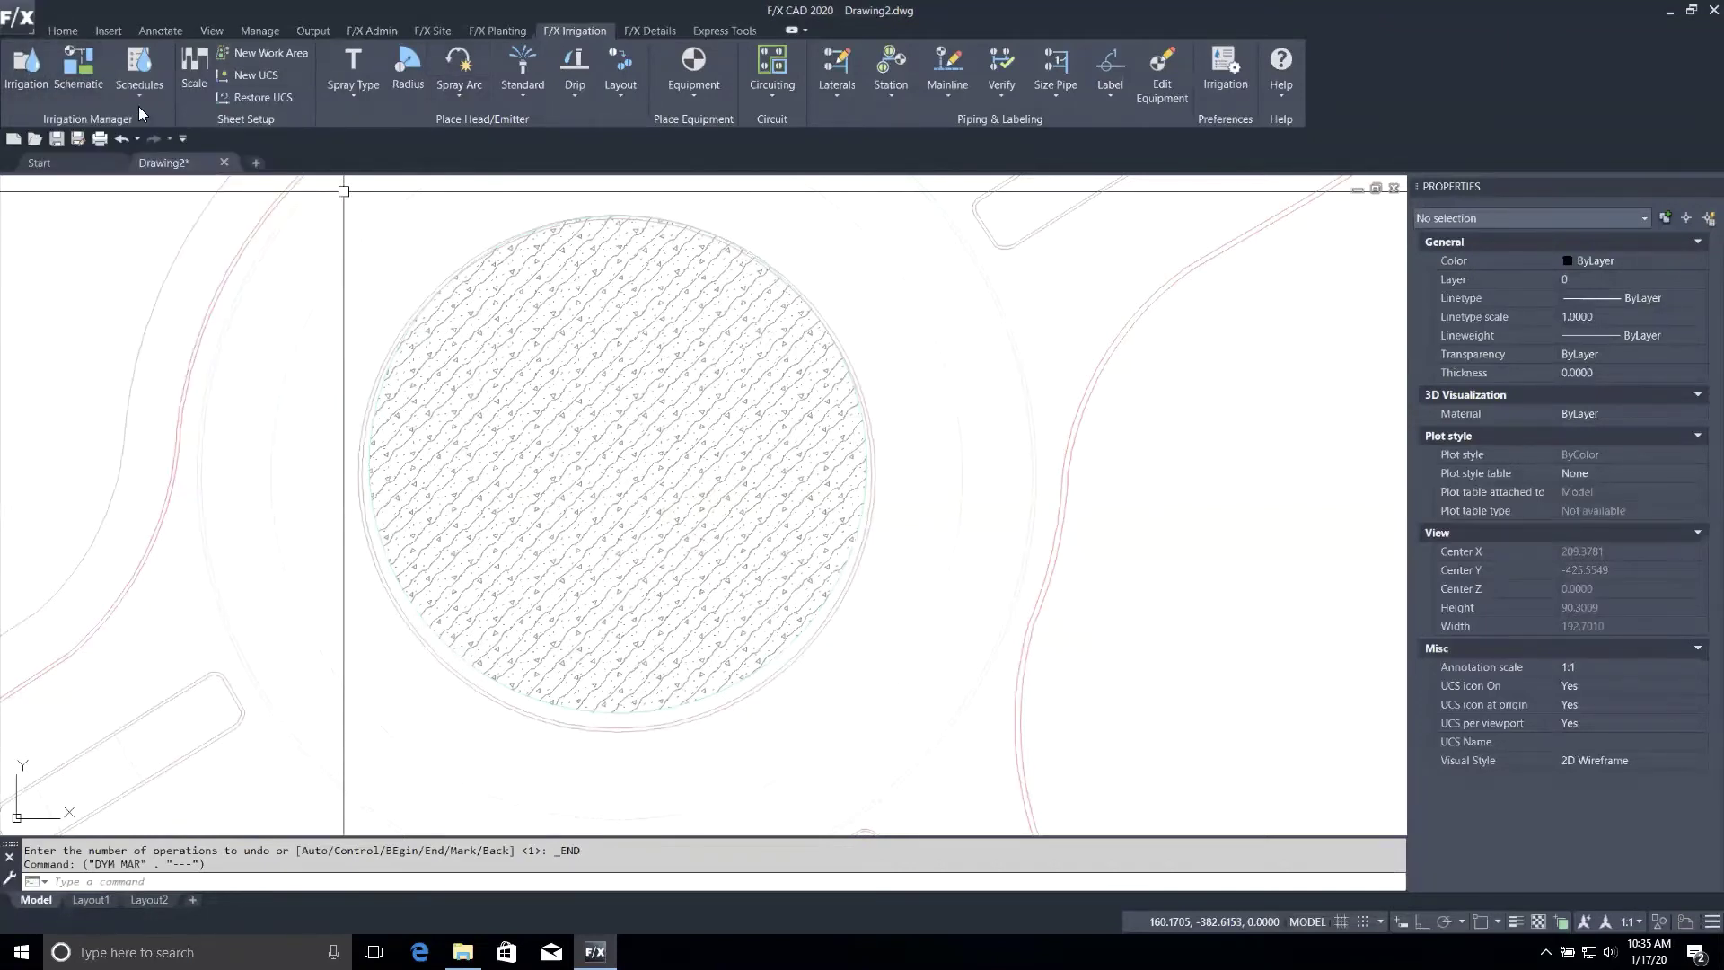
left_click(42, 56)
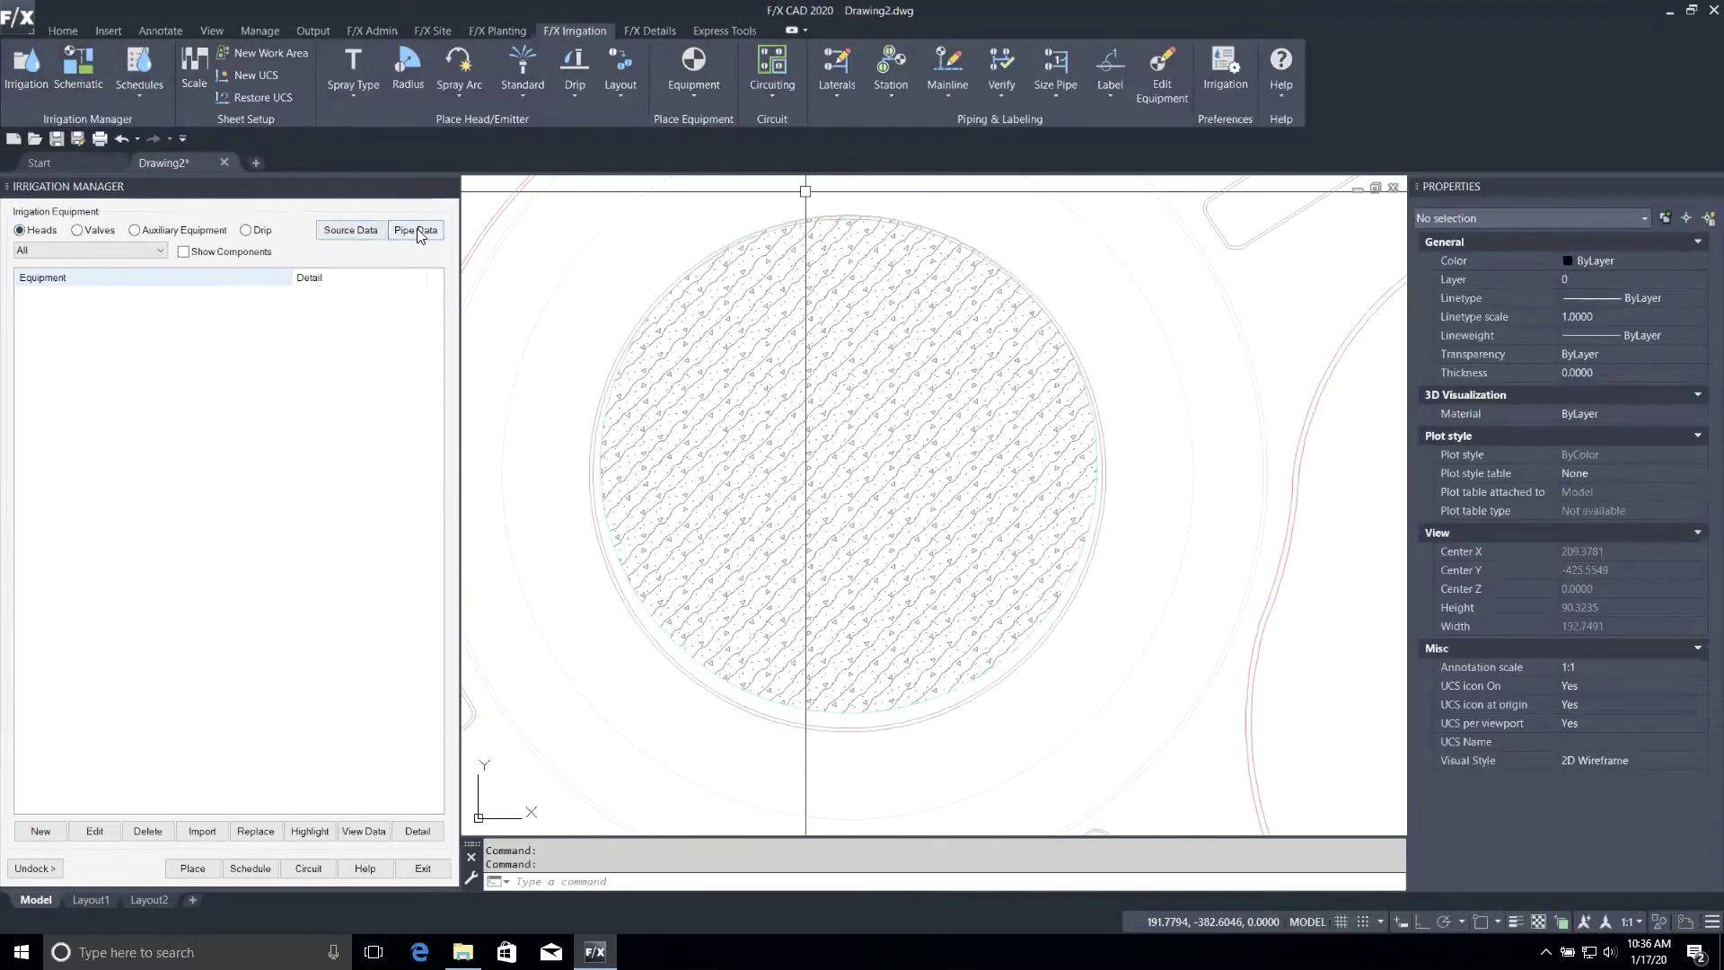
Review the water source data for POC 01, including its flow and pressure settings, and leave without saving.
left_click(347, 226)
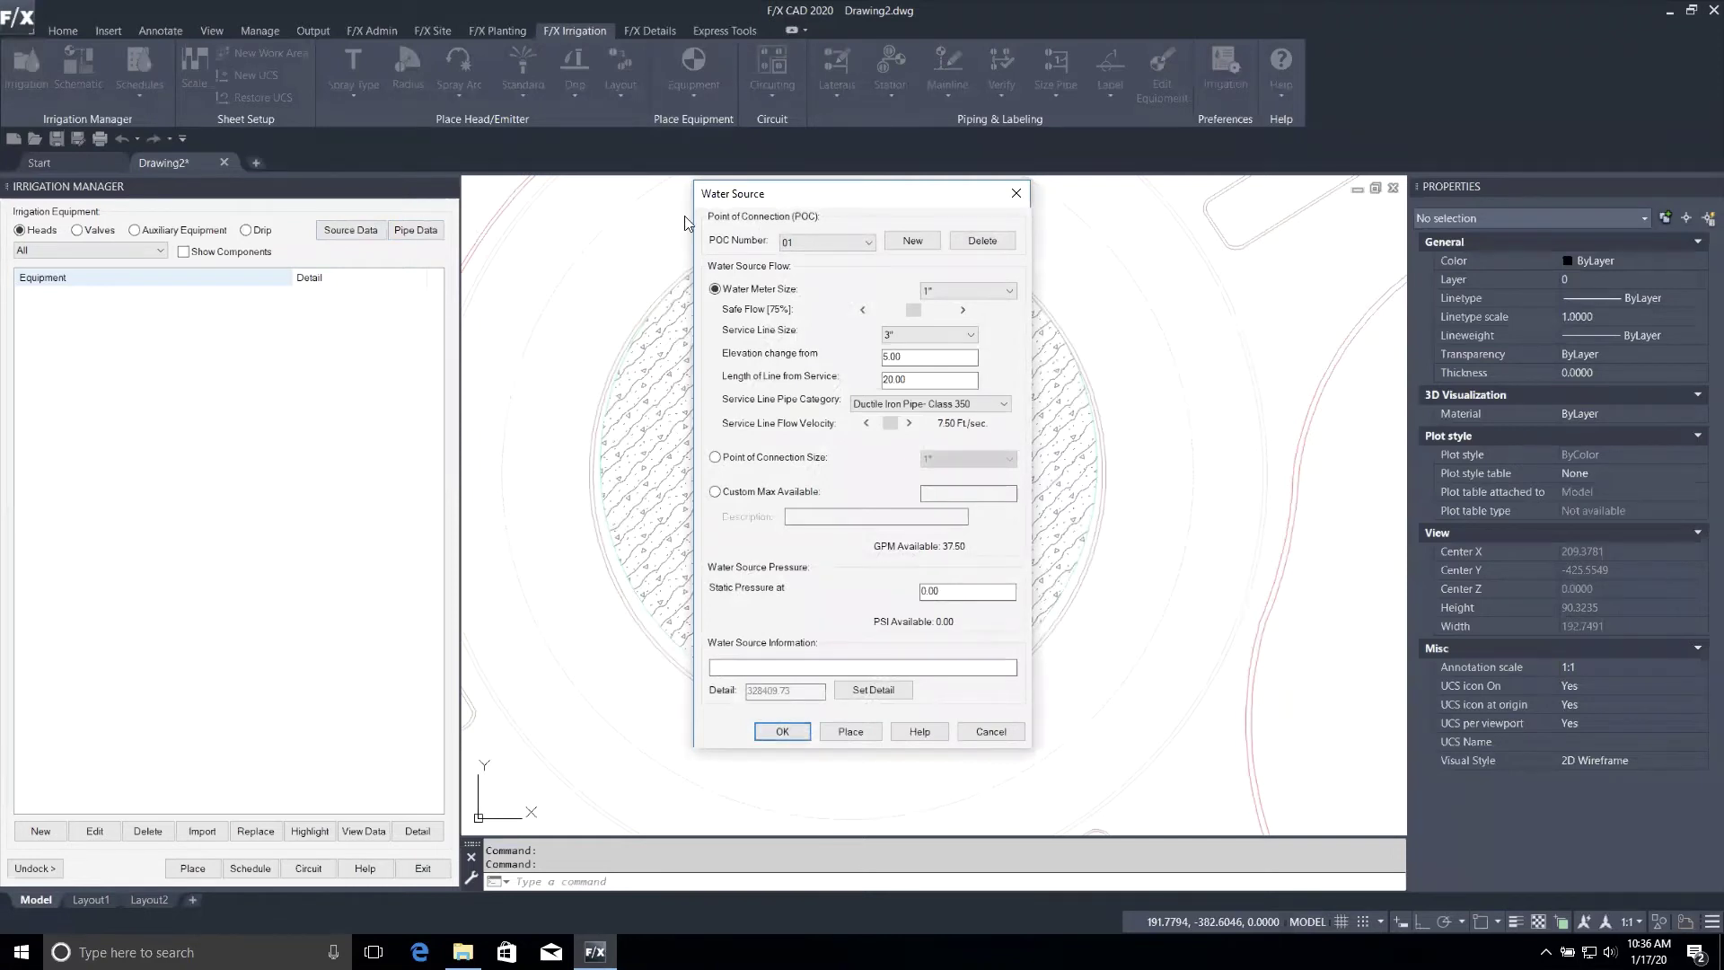
left_click_drag(807, 193, 683, 190)
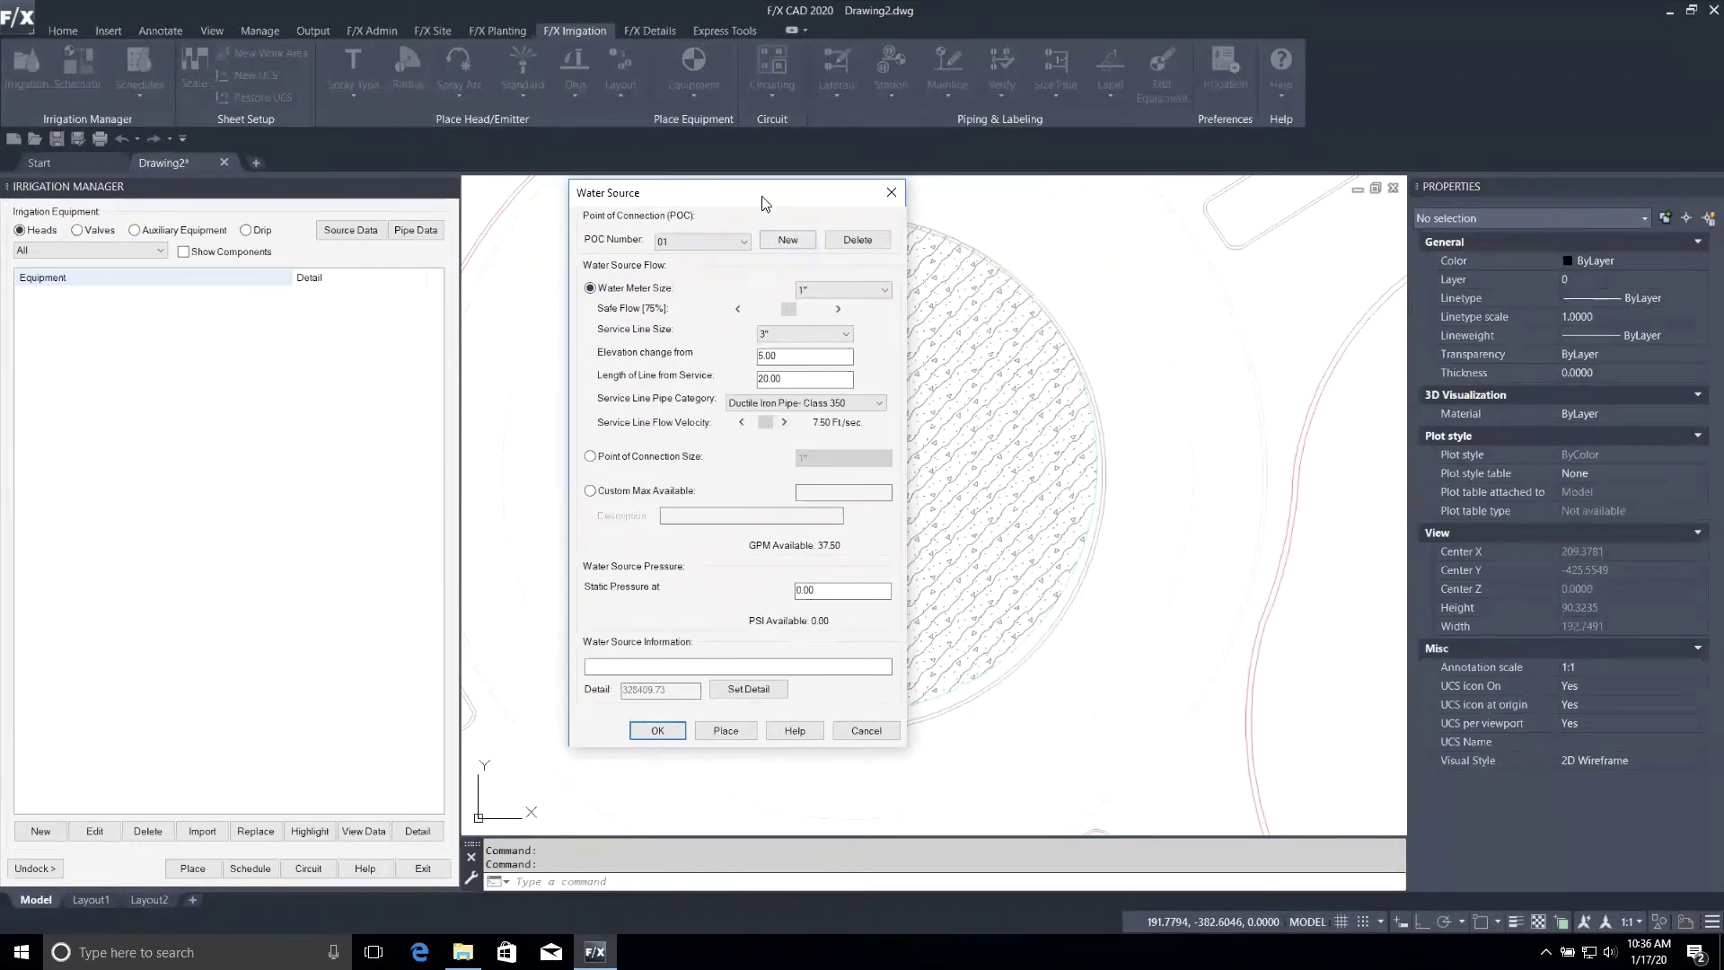
left_click_drag(763, 196, 712, 230)
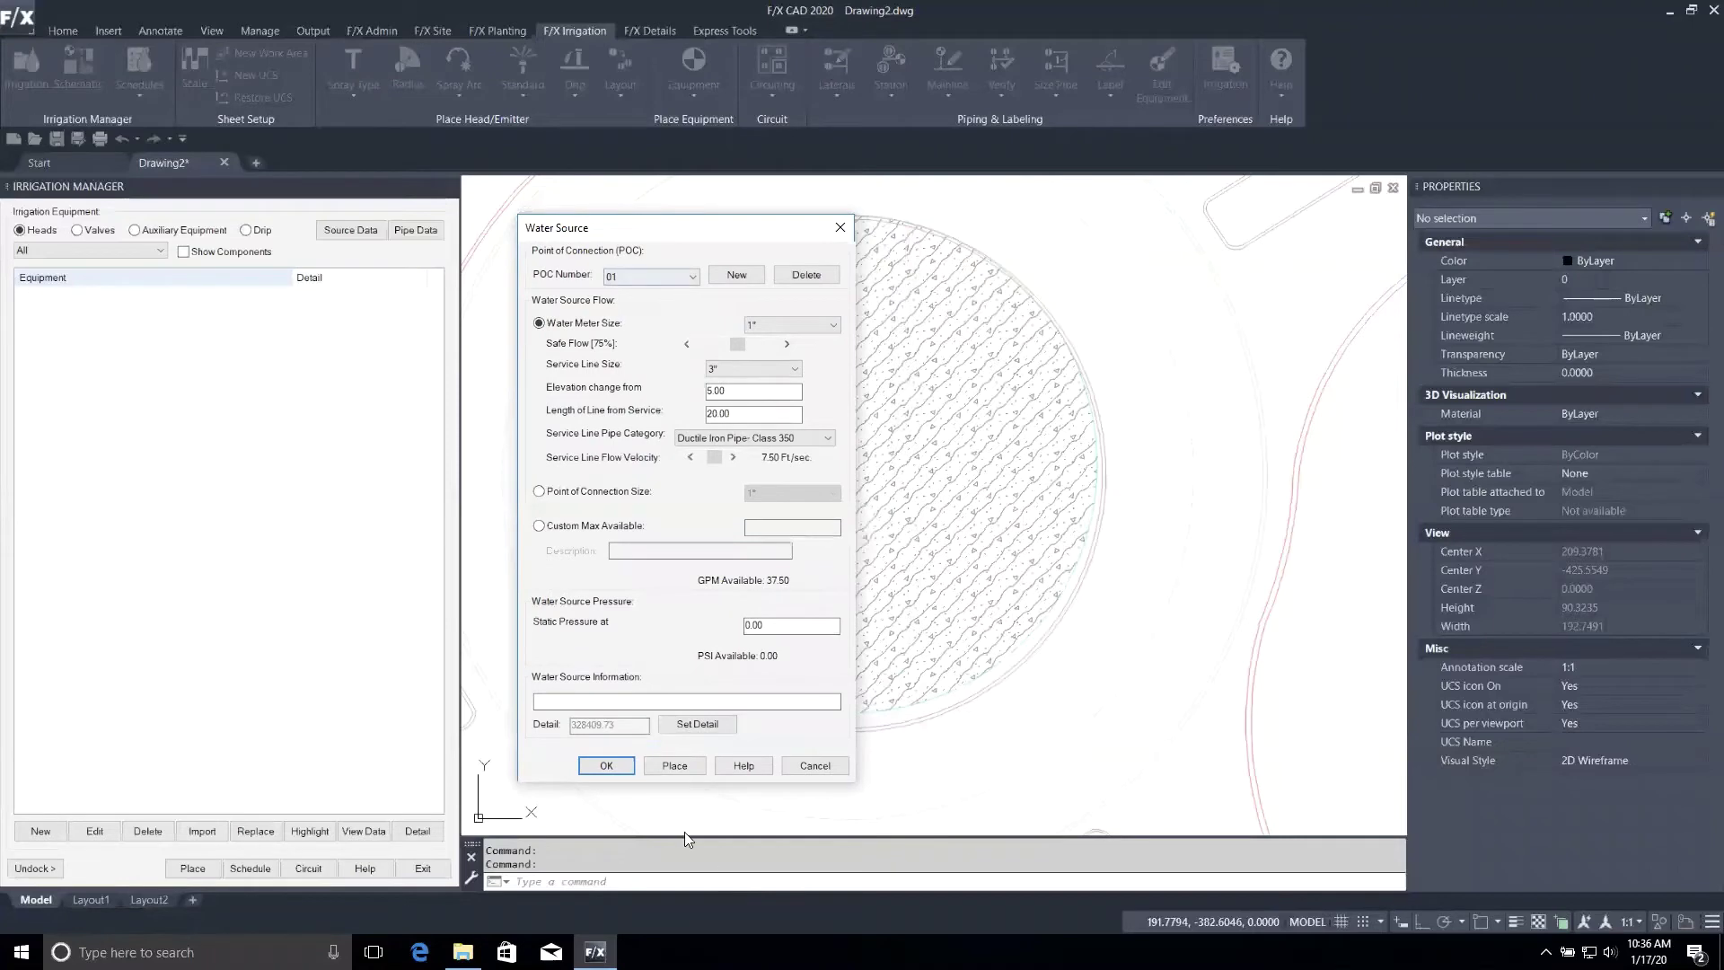
left_click(816, 765)
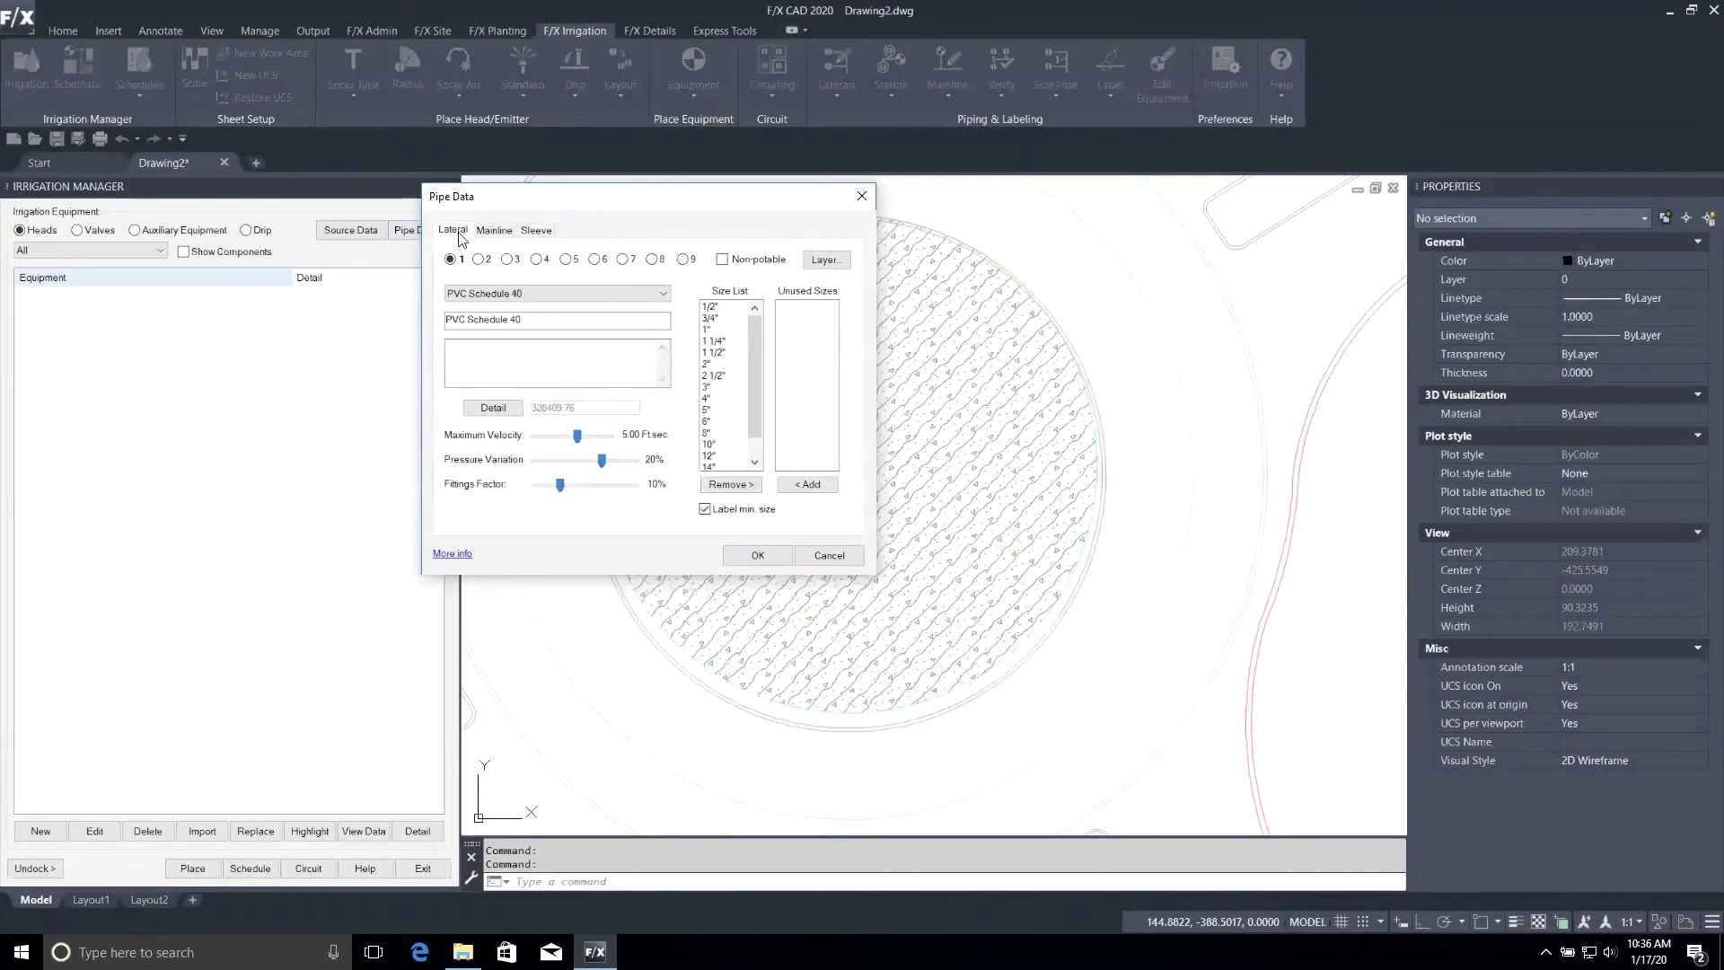
Review the lateral, mainline and sleeve pipe data, including the available lateral pipe classes, and leave without saving.
left_click(662, 294)
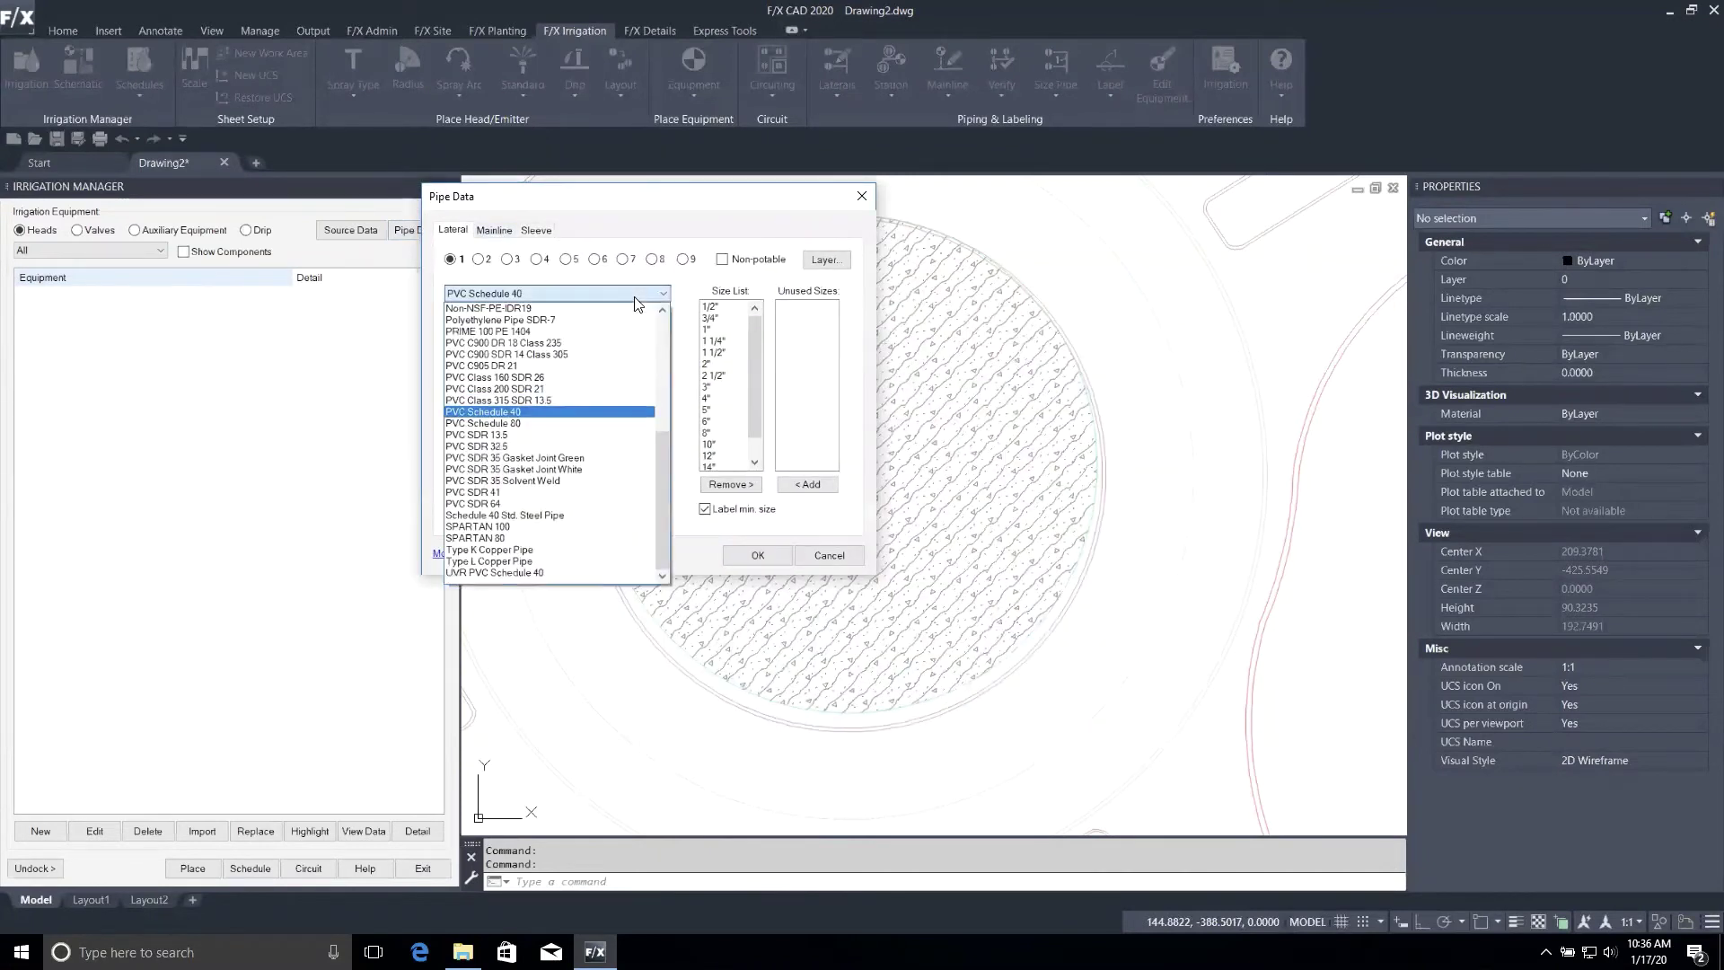
left_click(688, 292)
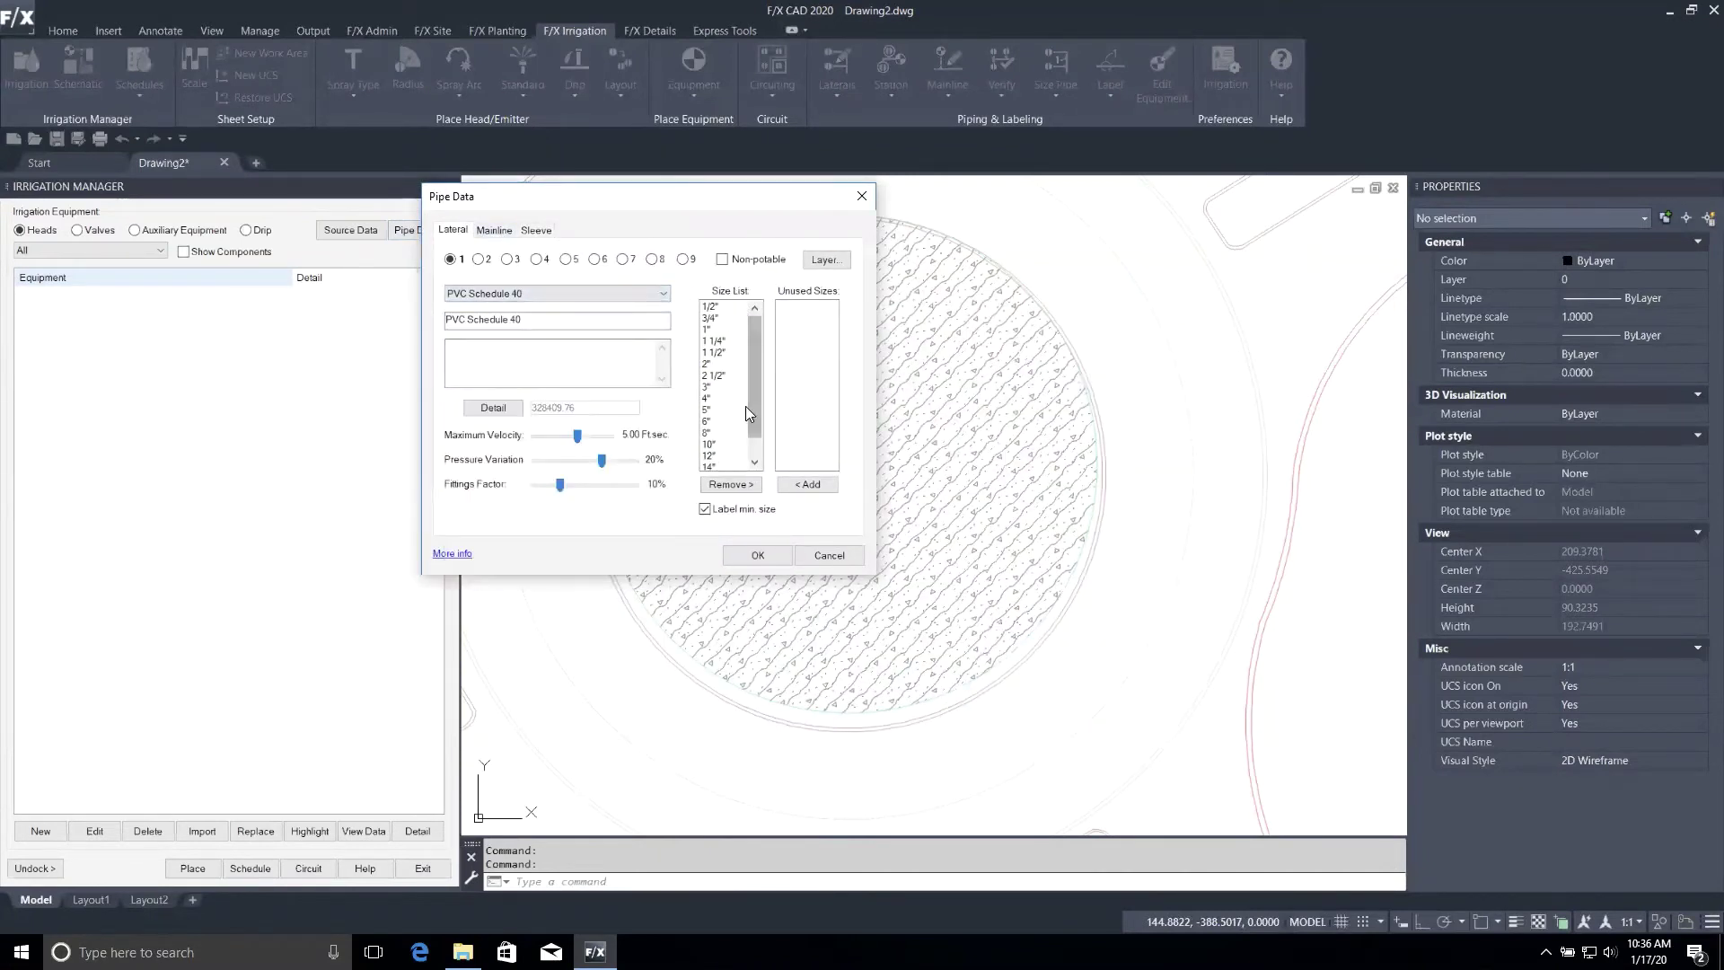
left_click(495, 230)
left_click(535, 230)
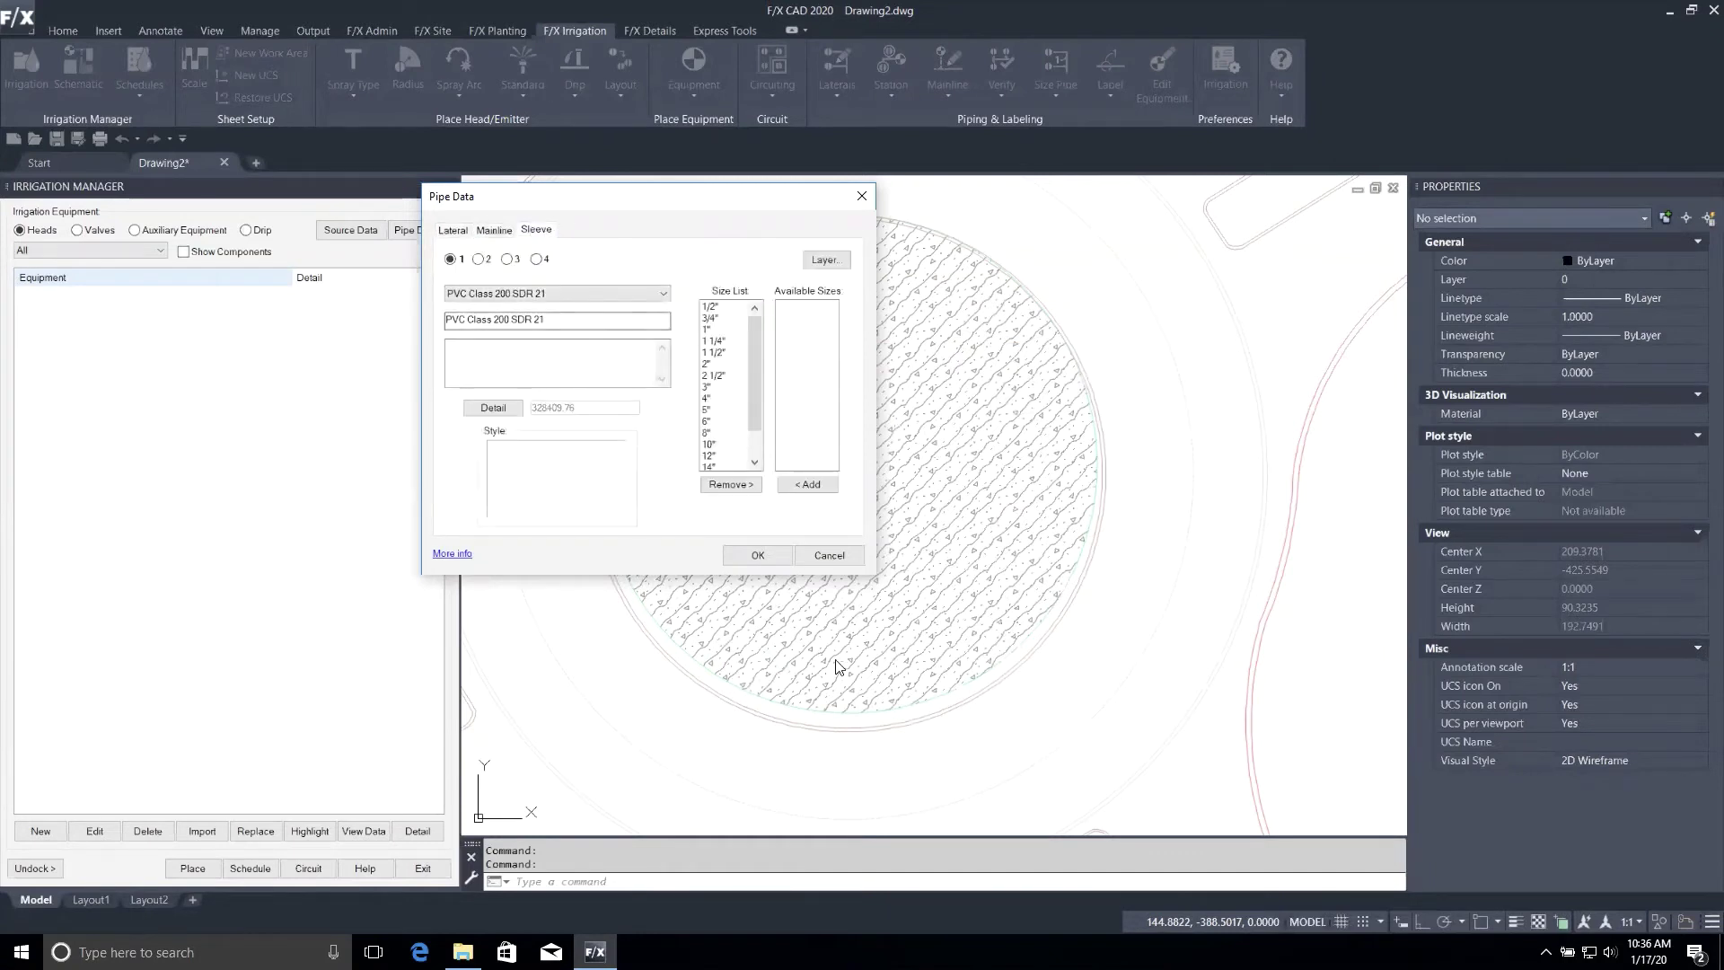
left_click(828, 556)
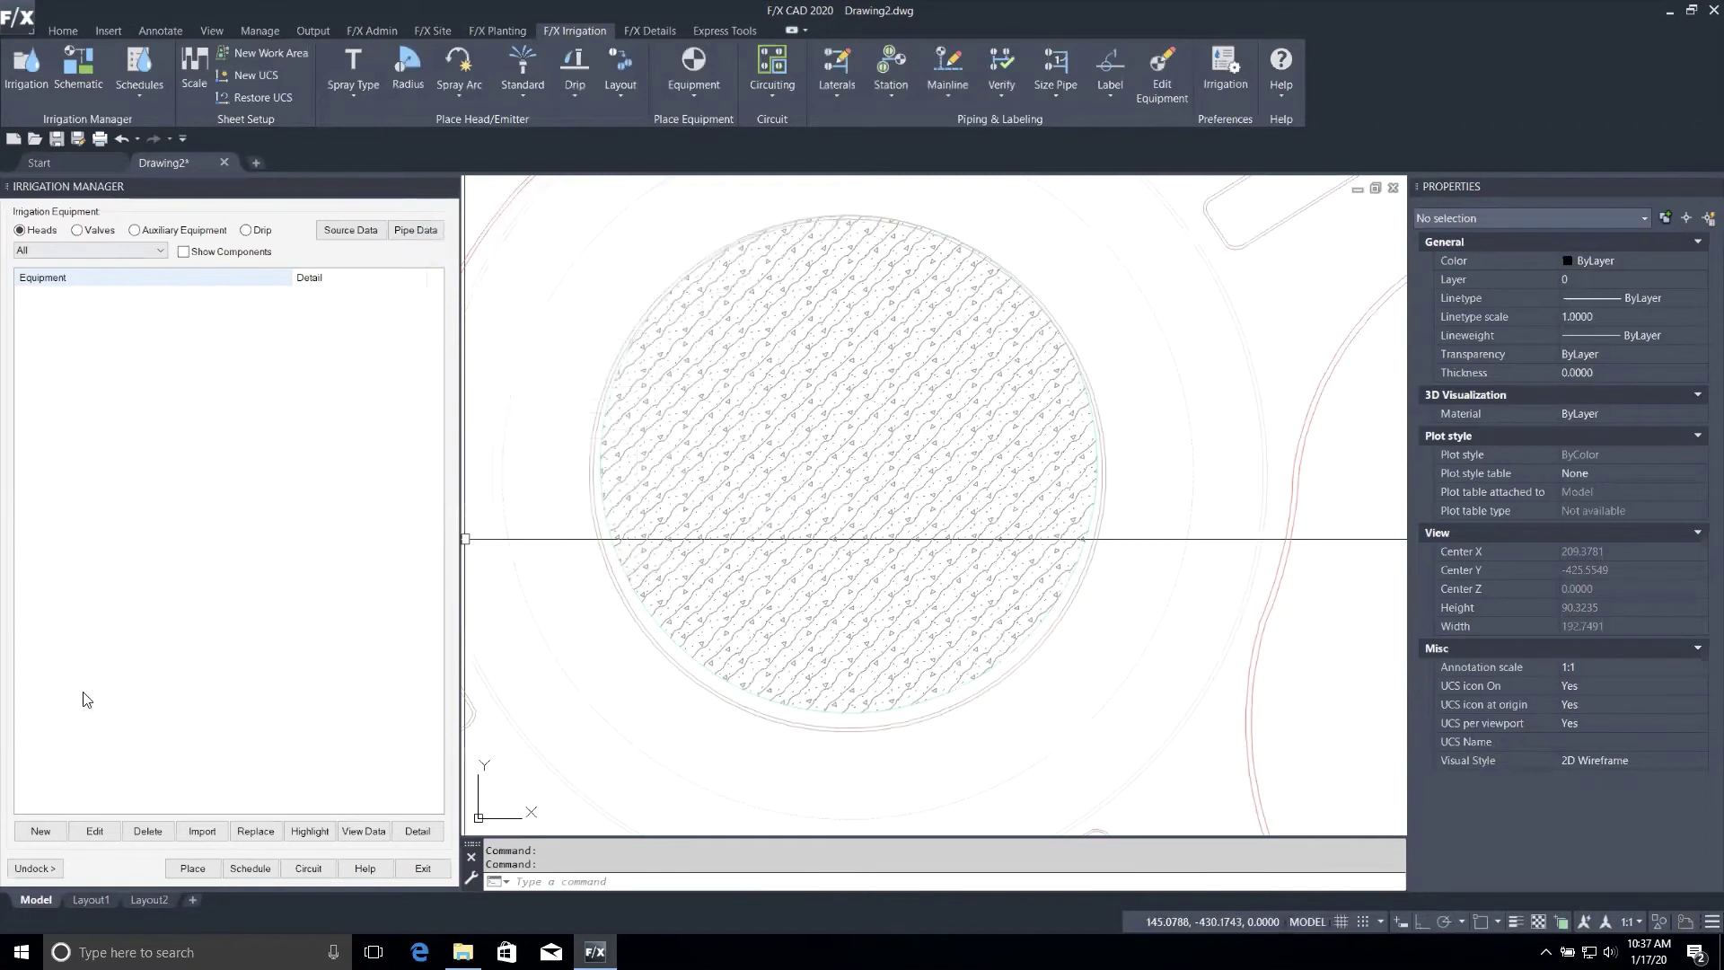
Examine the models offered in Hunter's PRS 40 turf spray series and leave without adding one to the project.
left_click(52, 835)
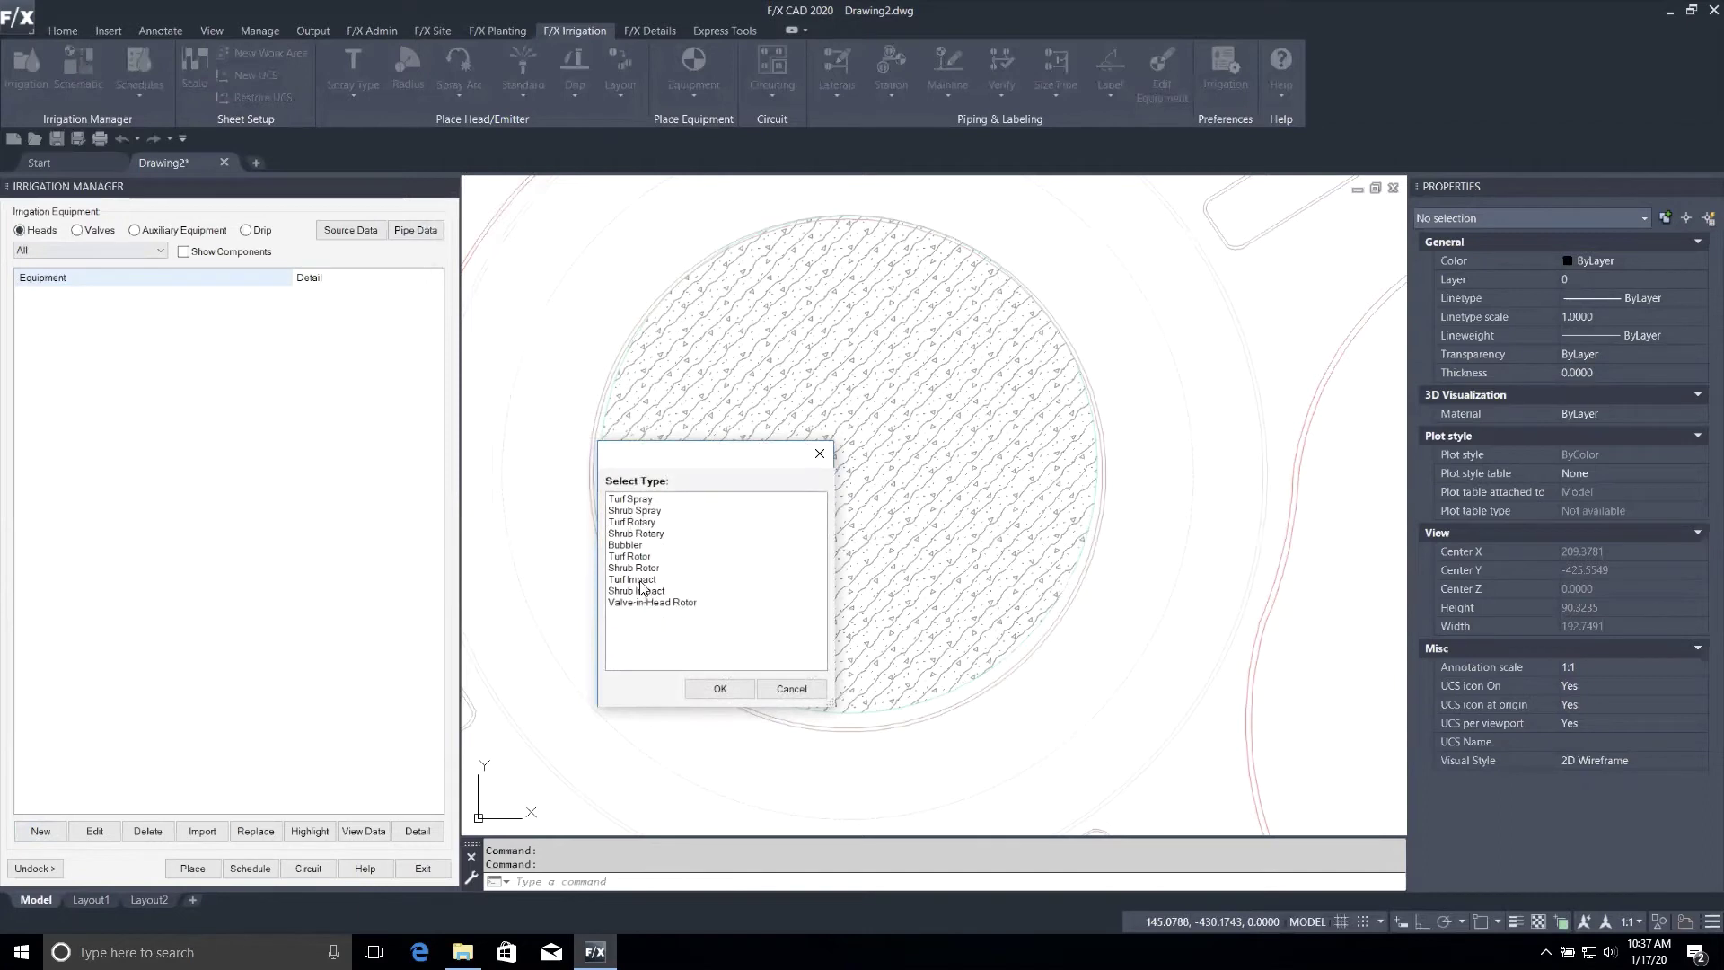
left_click(643, 499)
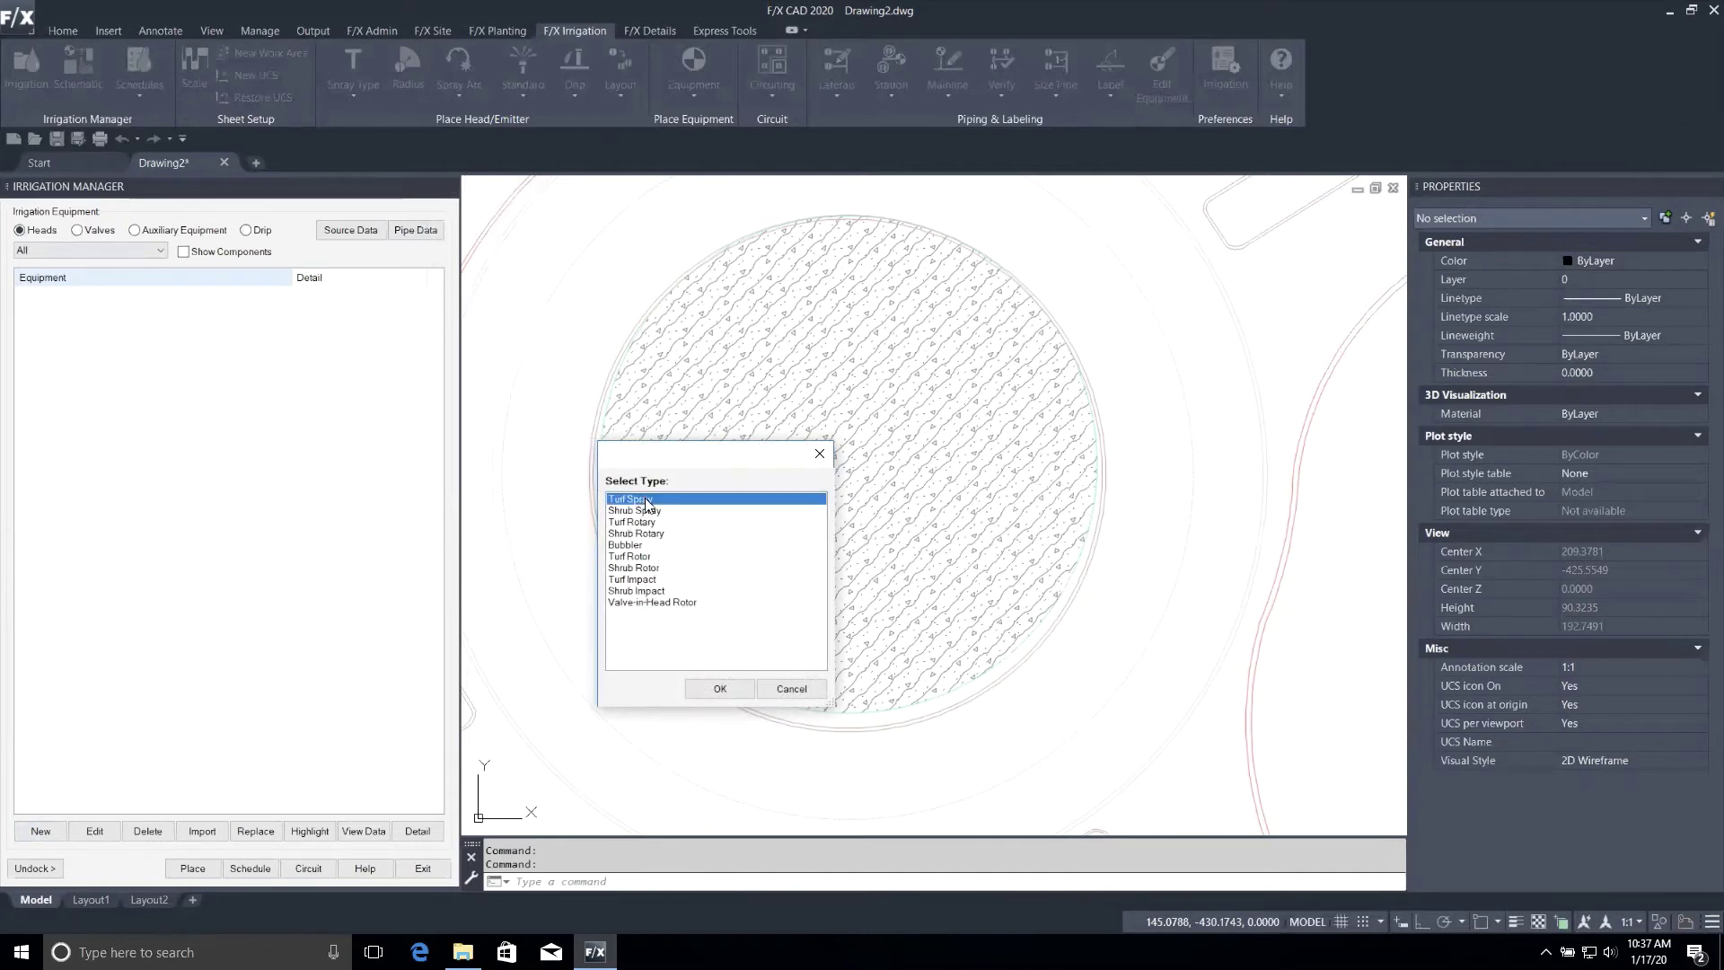
left_click(728, 688)
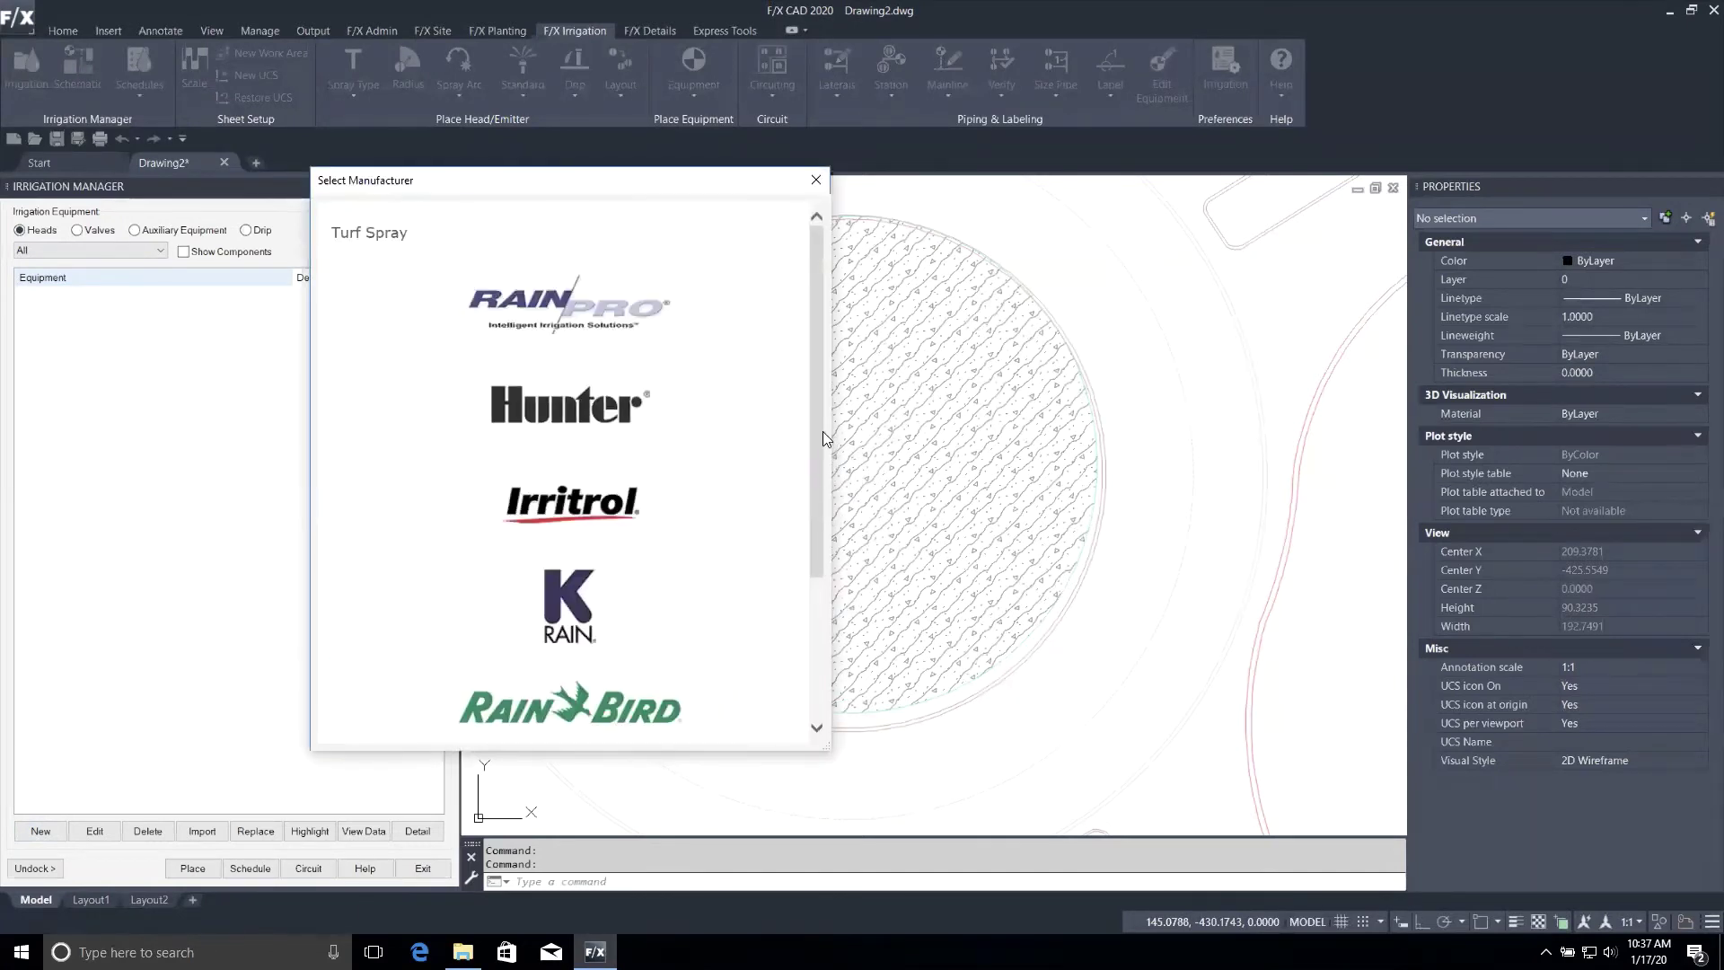
left_click(652, 409)
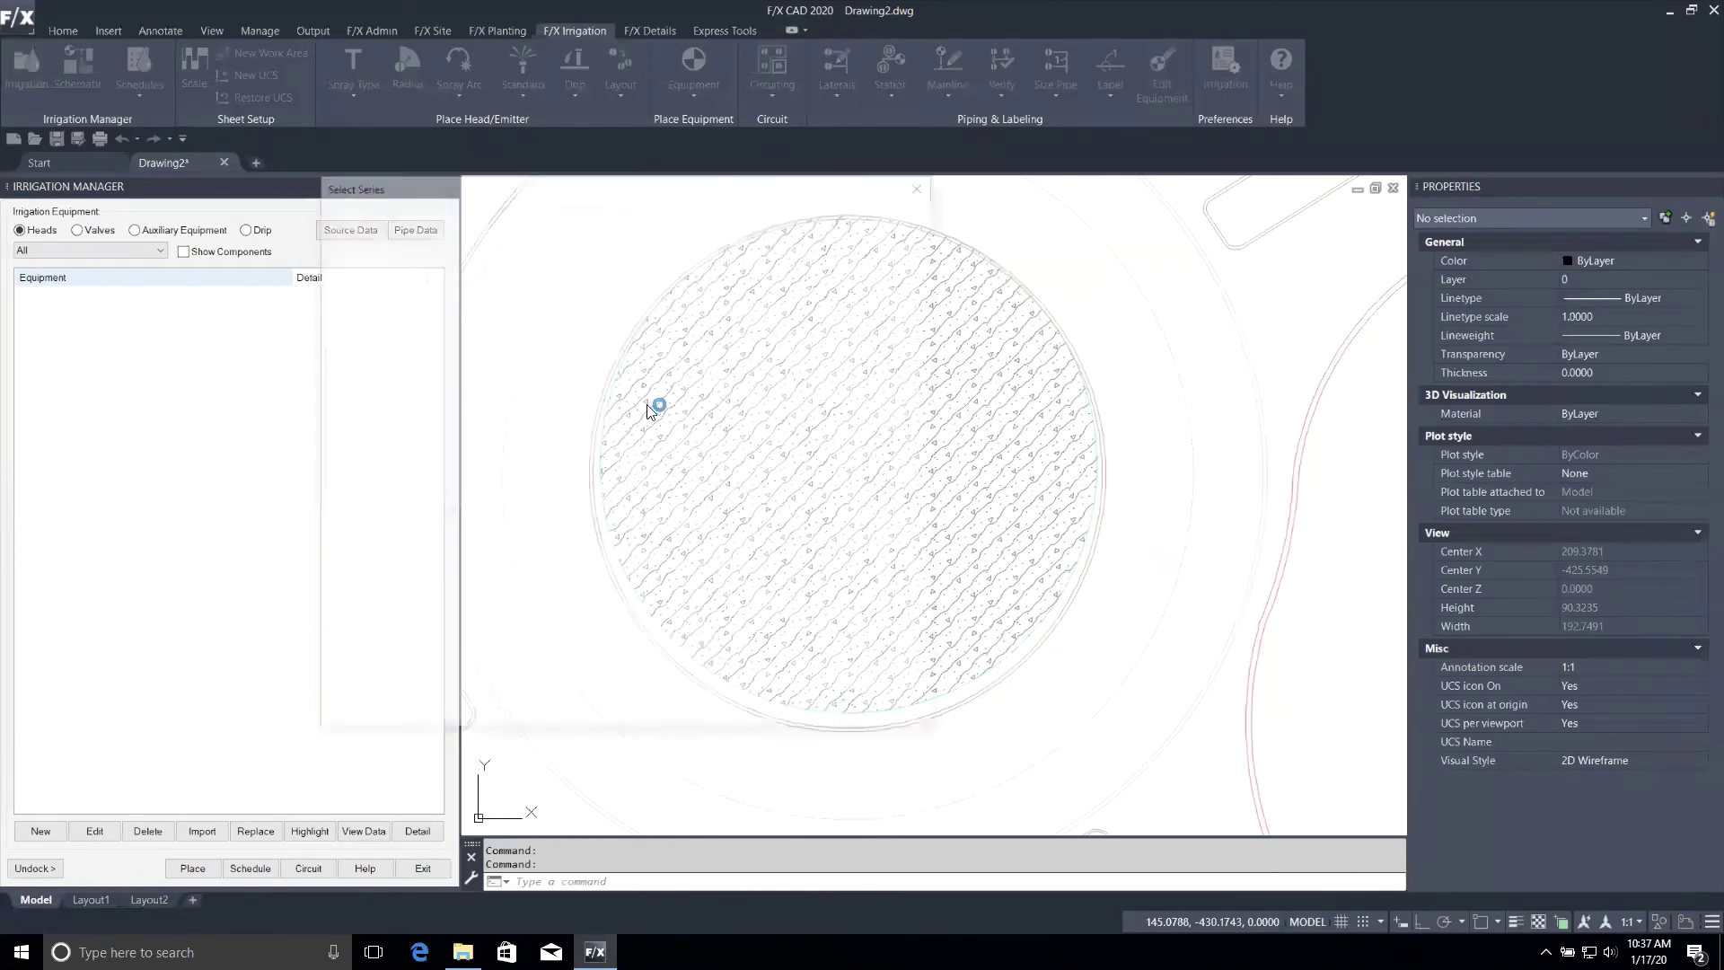
scroll(894, 431, "down", 3)
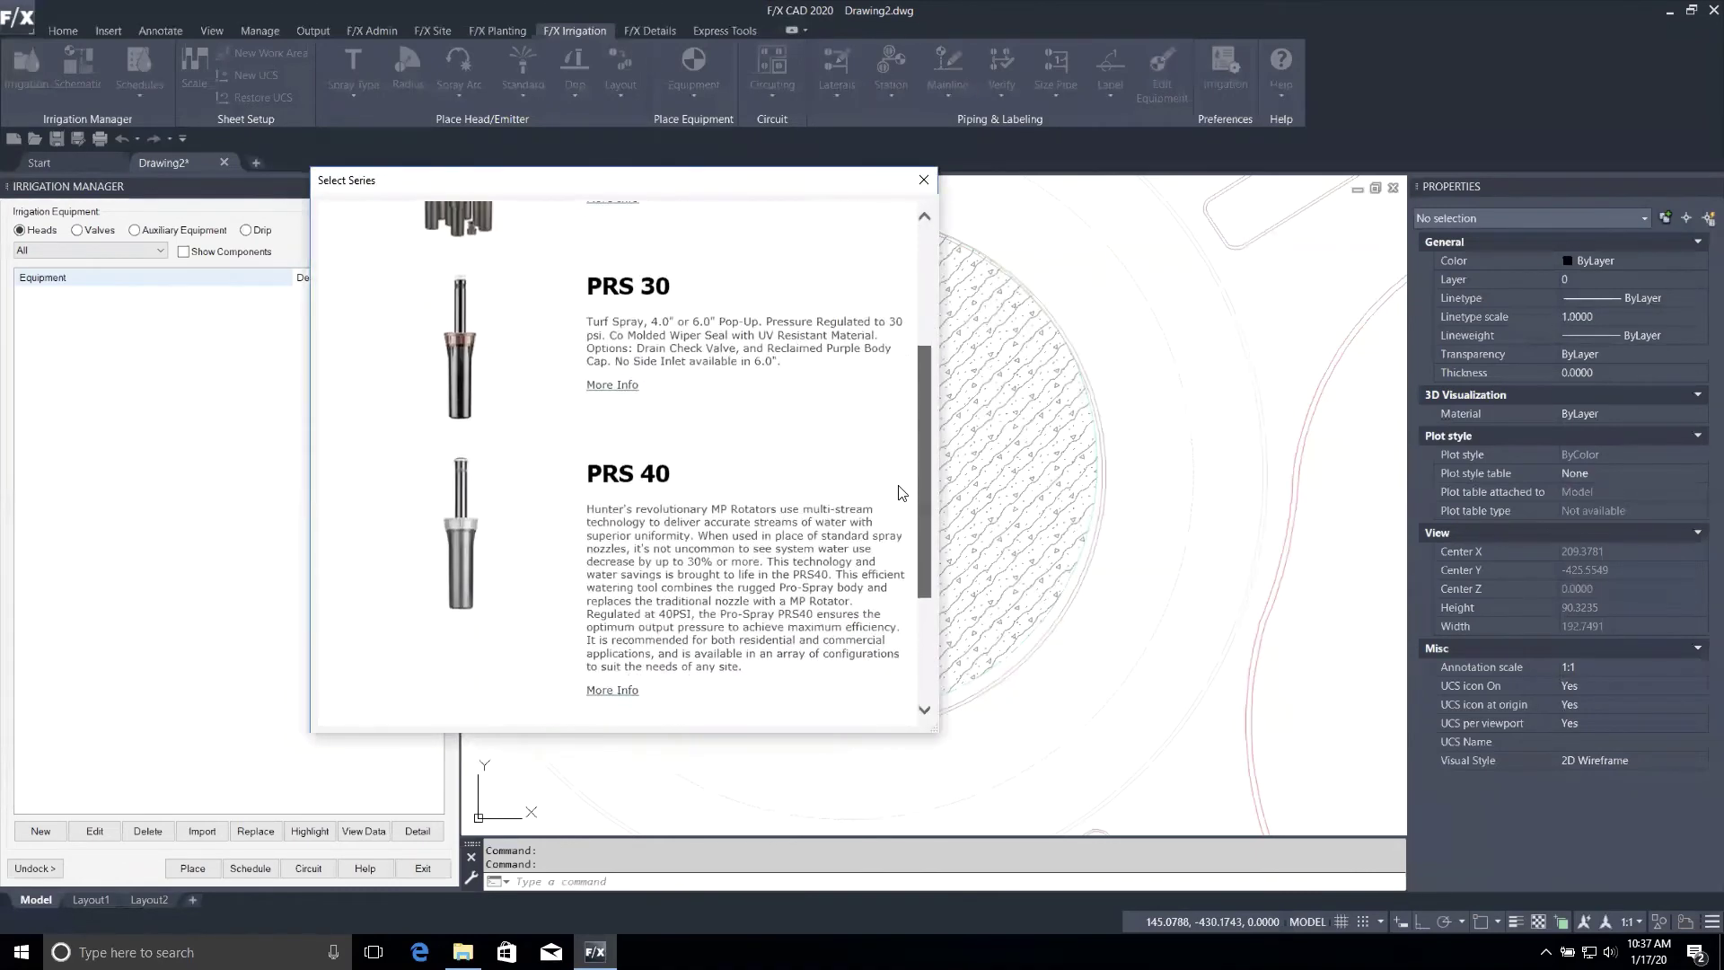
left_click(619, 473)
left_click_drag(922, 542, 330, 359)
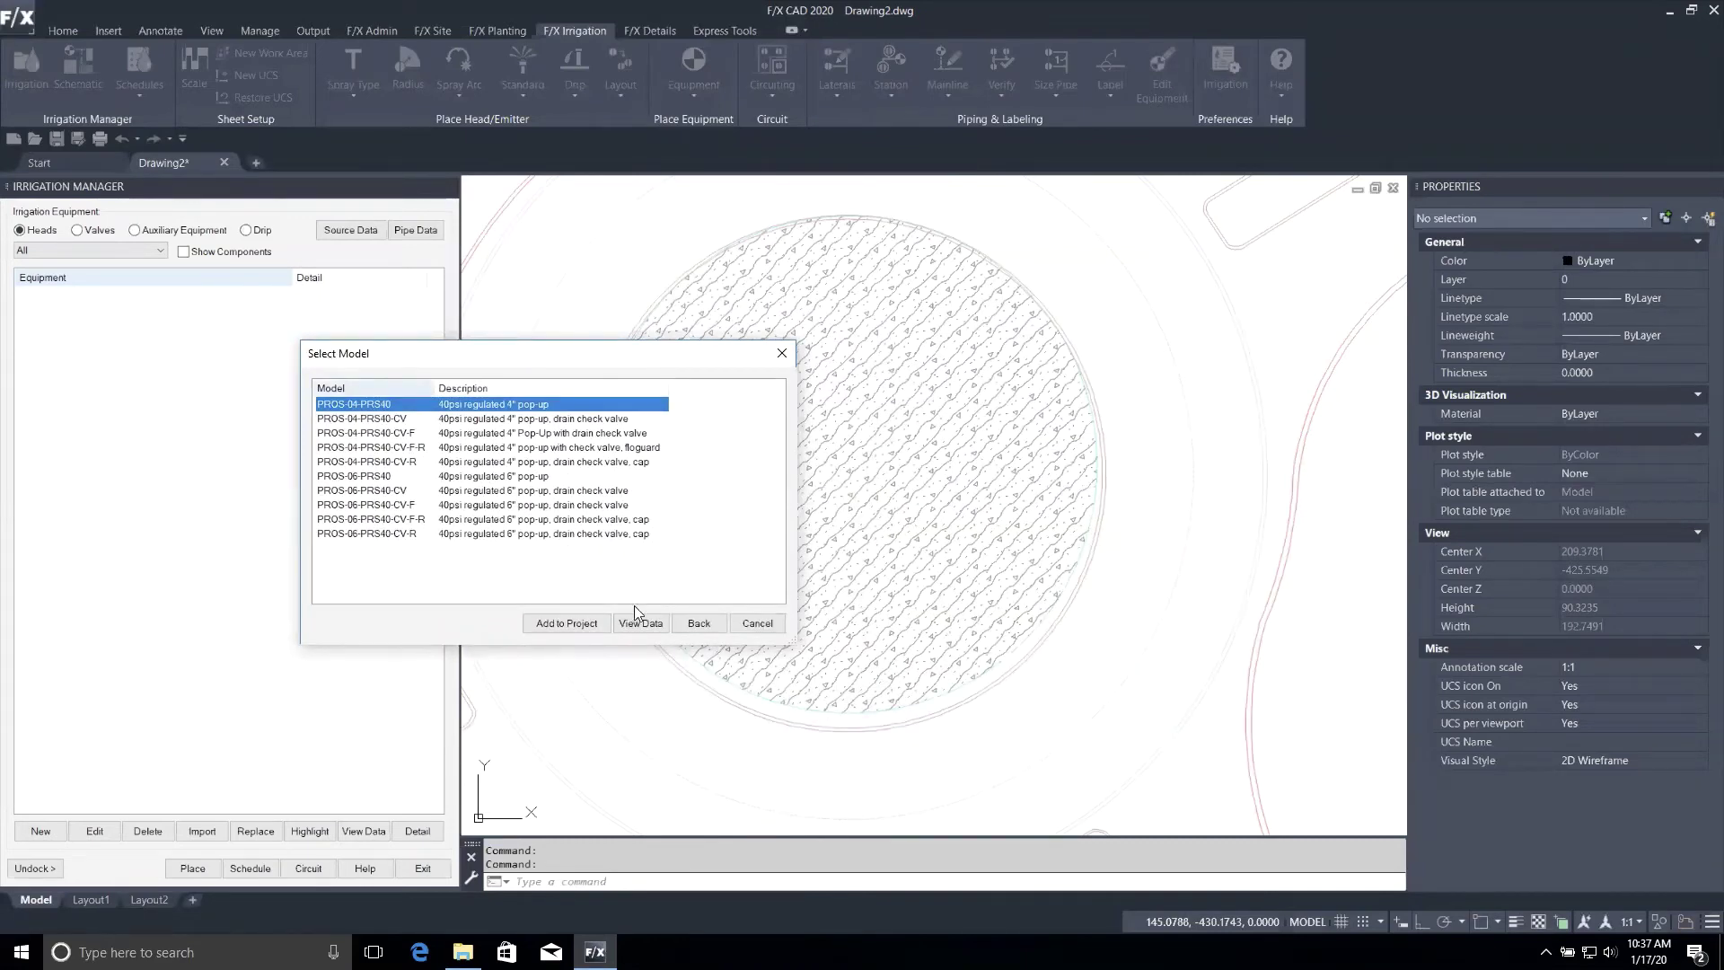
left_click(757, 623)
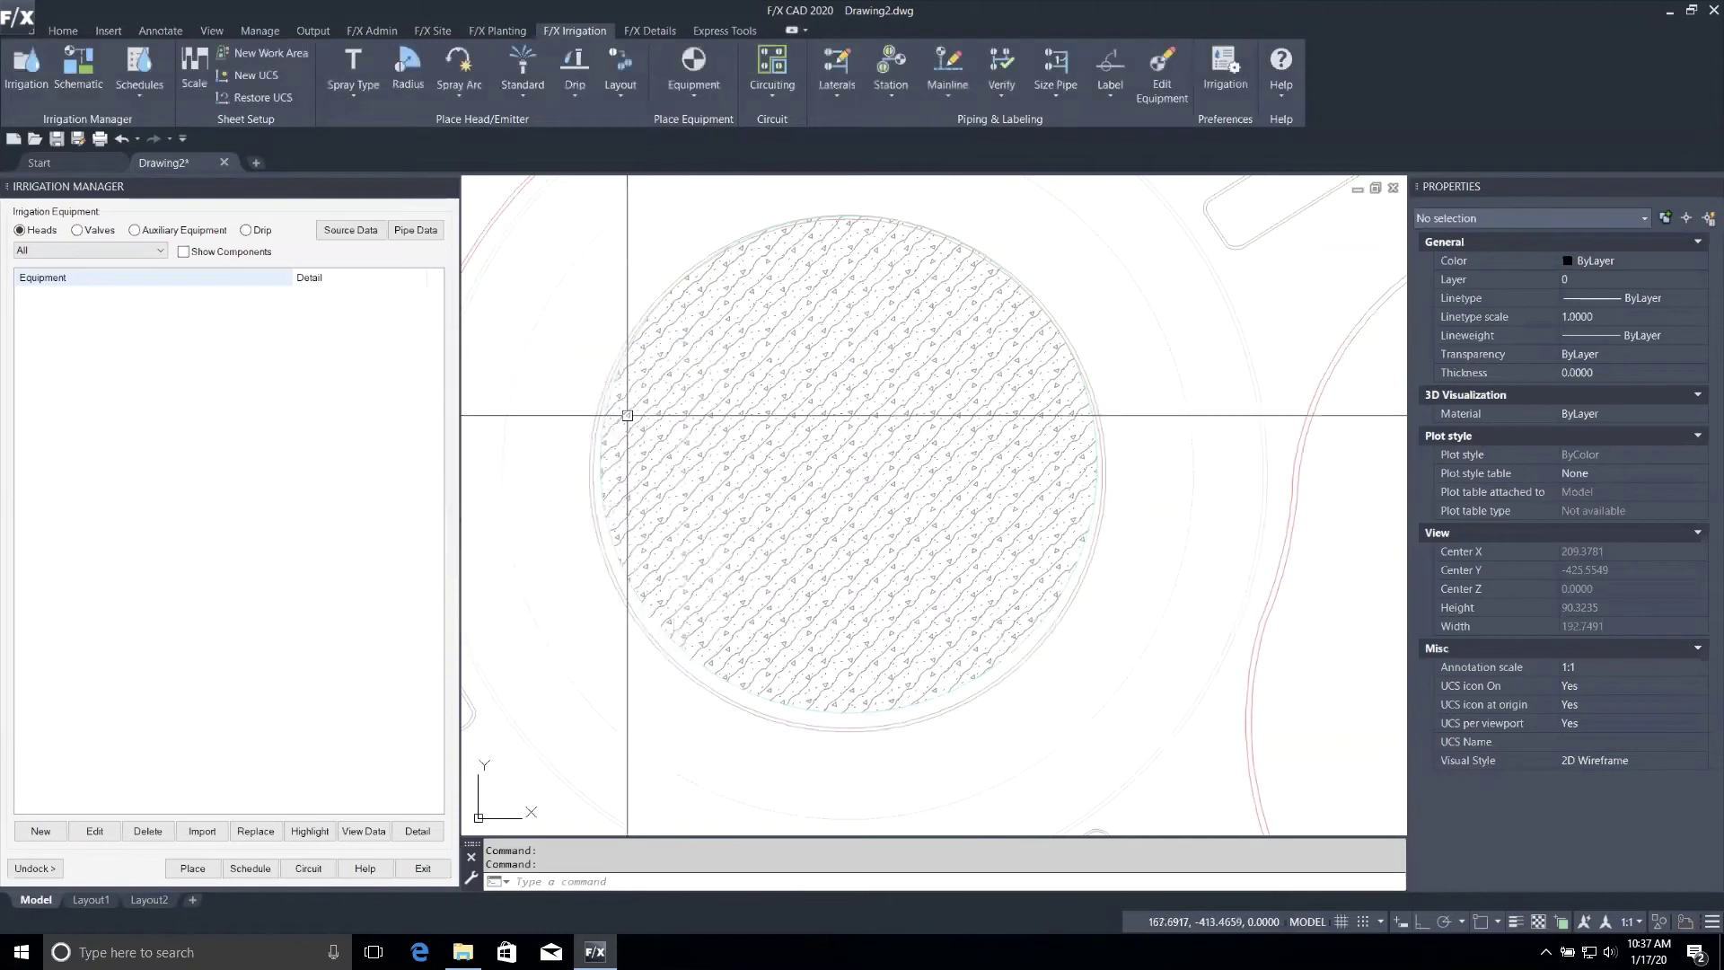
Close the Irrigation Manager and show more of the site plan around the planted circle.
left_click(447, 186)
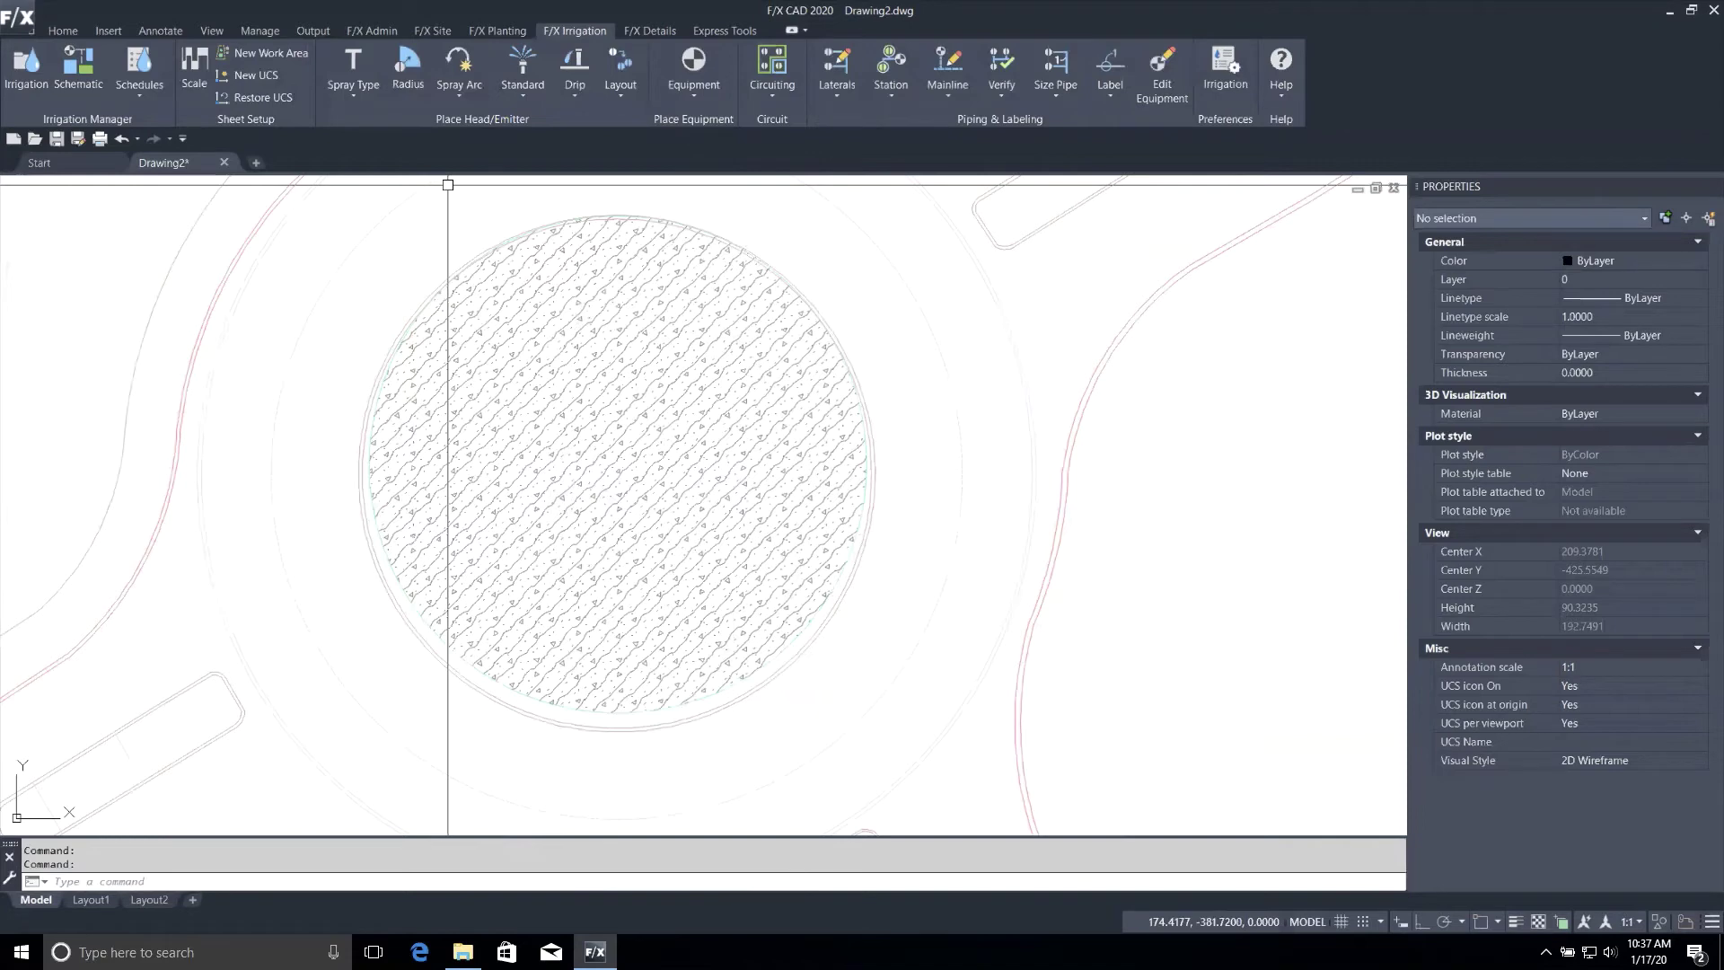
scroll(738, 270, "down", 5)
mouse_move(714, 395)
middle_mouse_down()
mouse_move(745, 335)
mouse_move(753, 570)
middle_mouse_up()
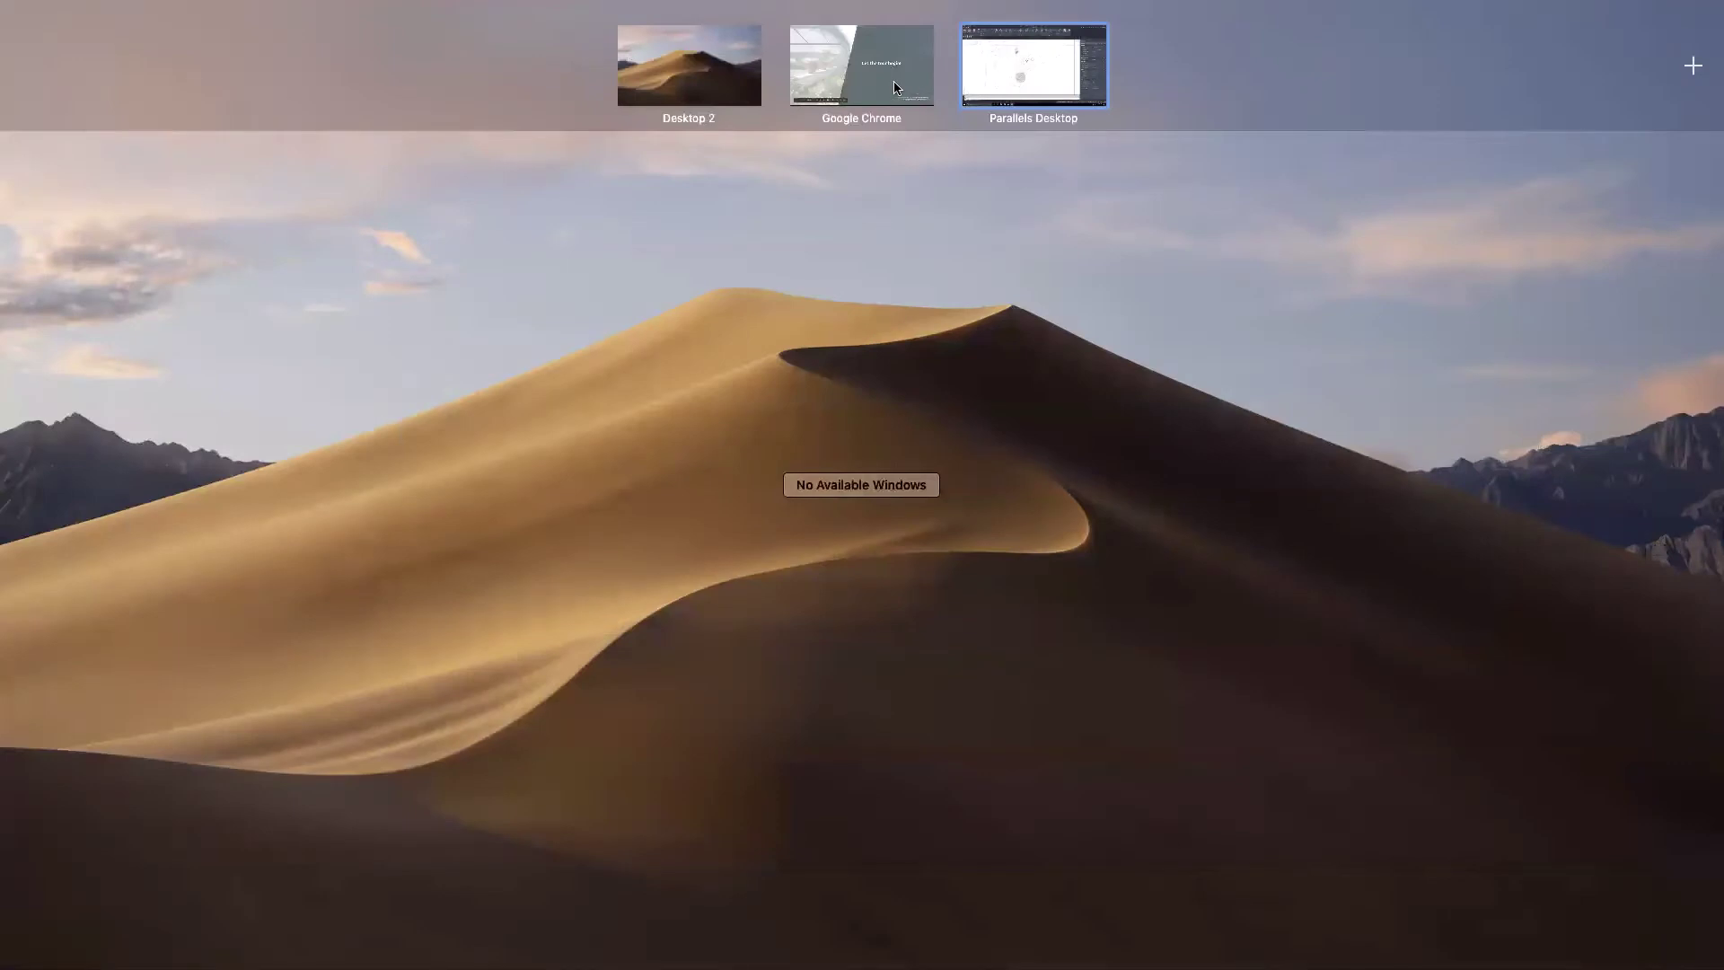
Switch to the full-screen presentation in Google Chrome and advance to the Project Data slide.
left_click(898, 72)
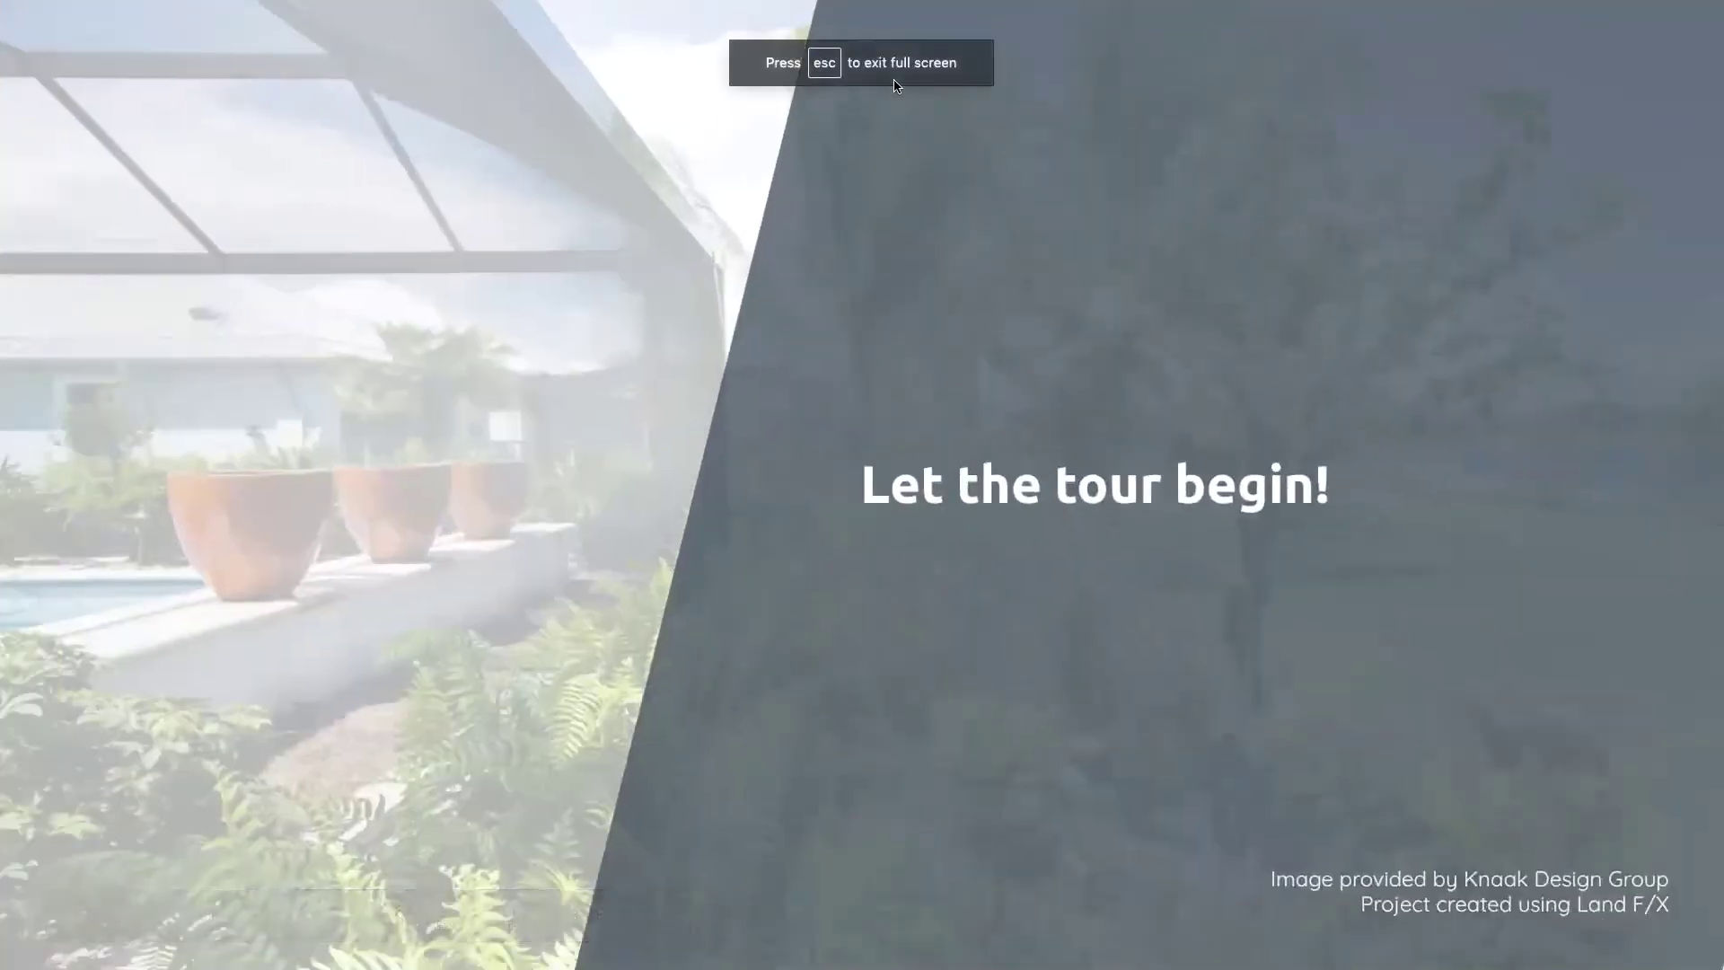
key("Right")
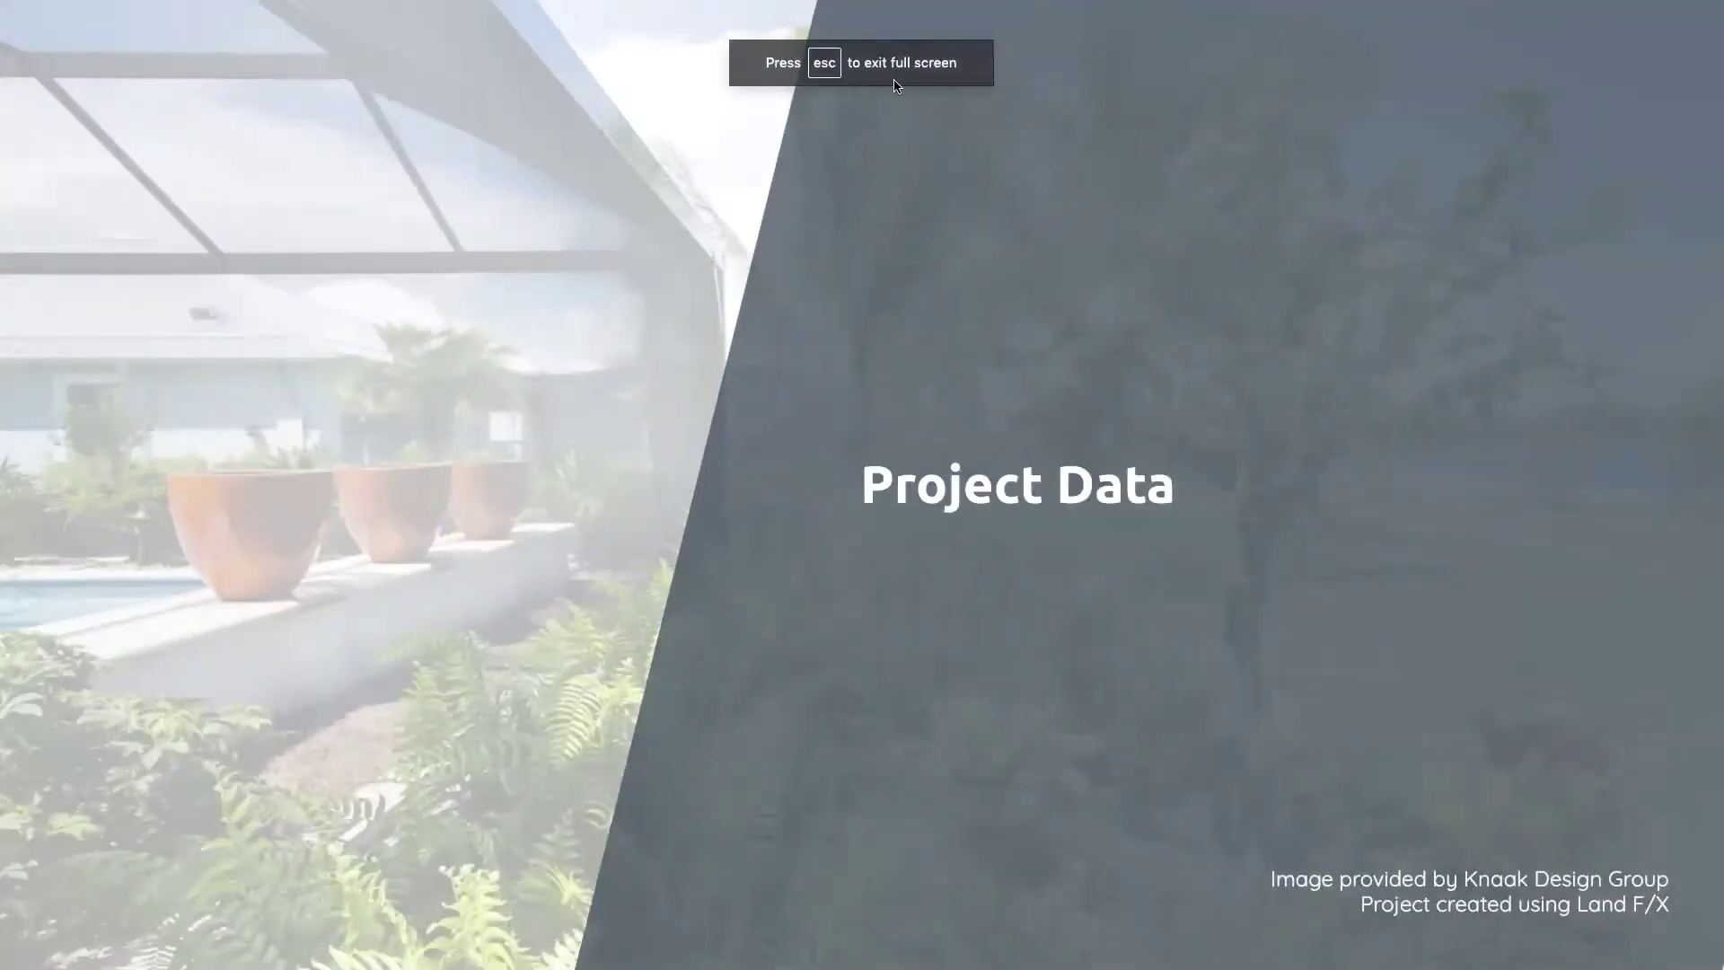